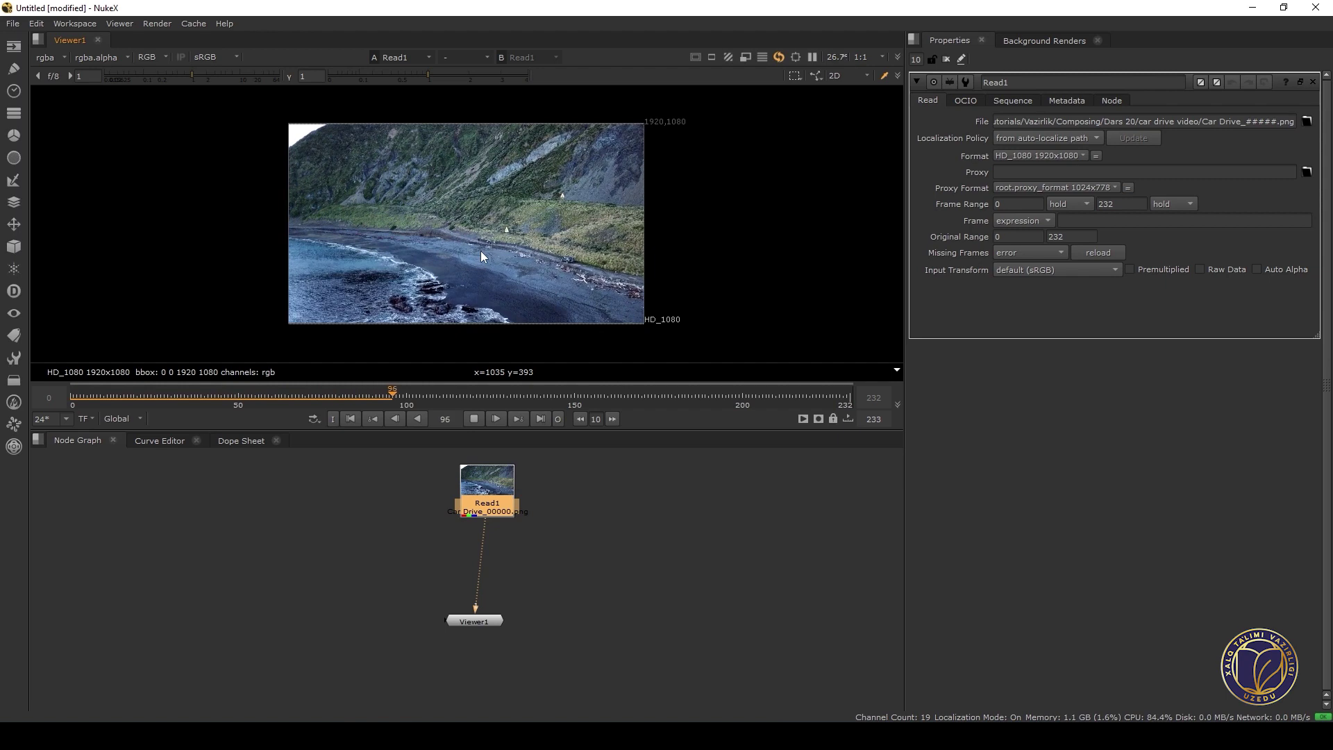
Stop playback, enlarge the viewer to full size, and play the car drive footage up to frame 74
{"action": "left_click", "coordinate": [474, 421]}
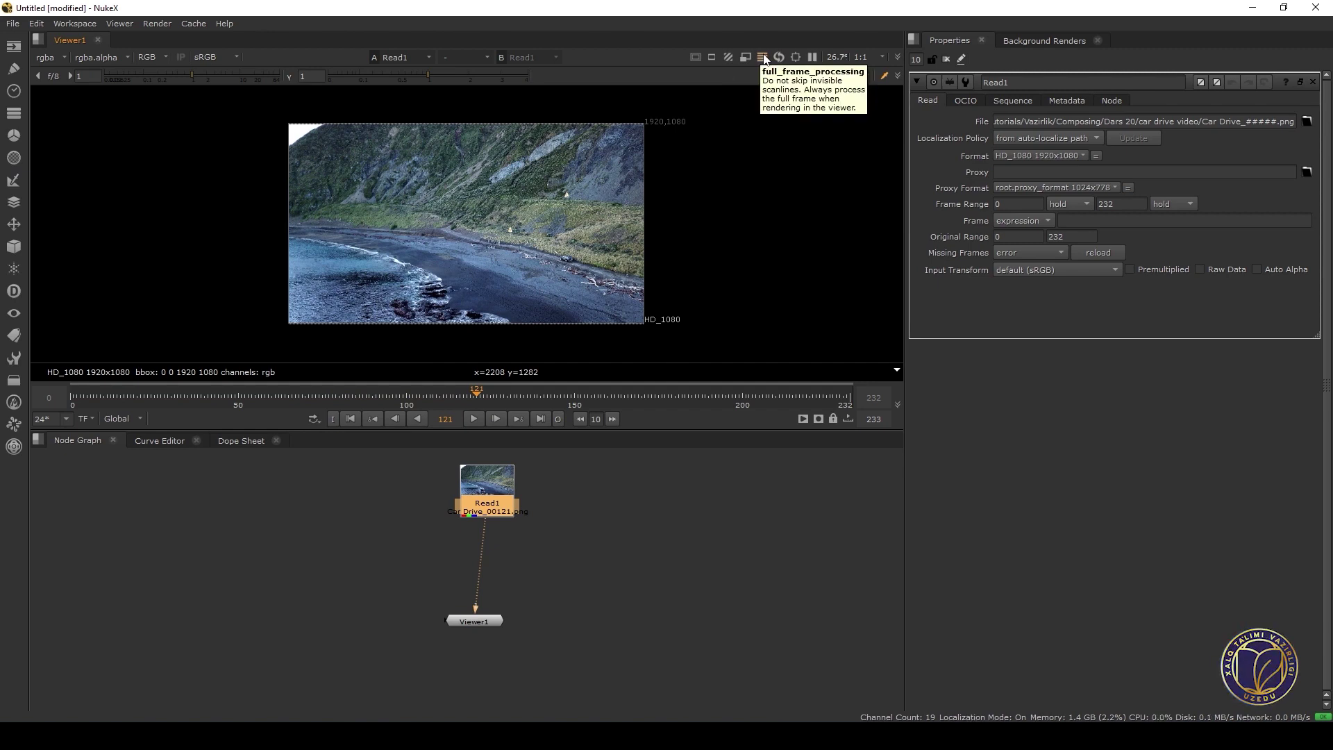
{"action": "key", "text": "space"}
{"action": "scroll", "coordinate": [621, 478], "scroll_direction": "up", "scroll_amount": 1}
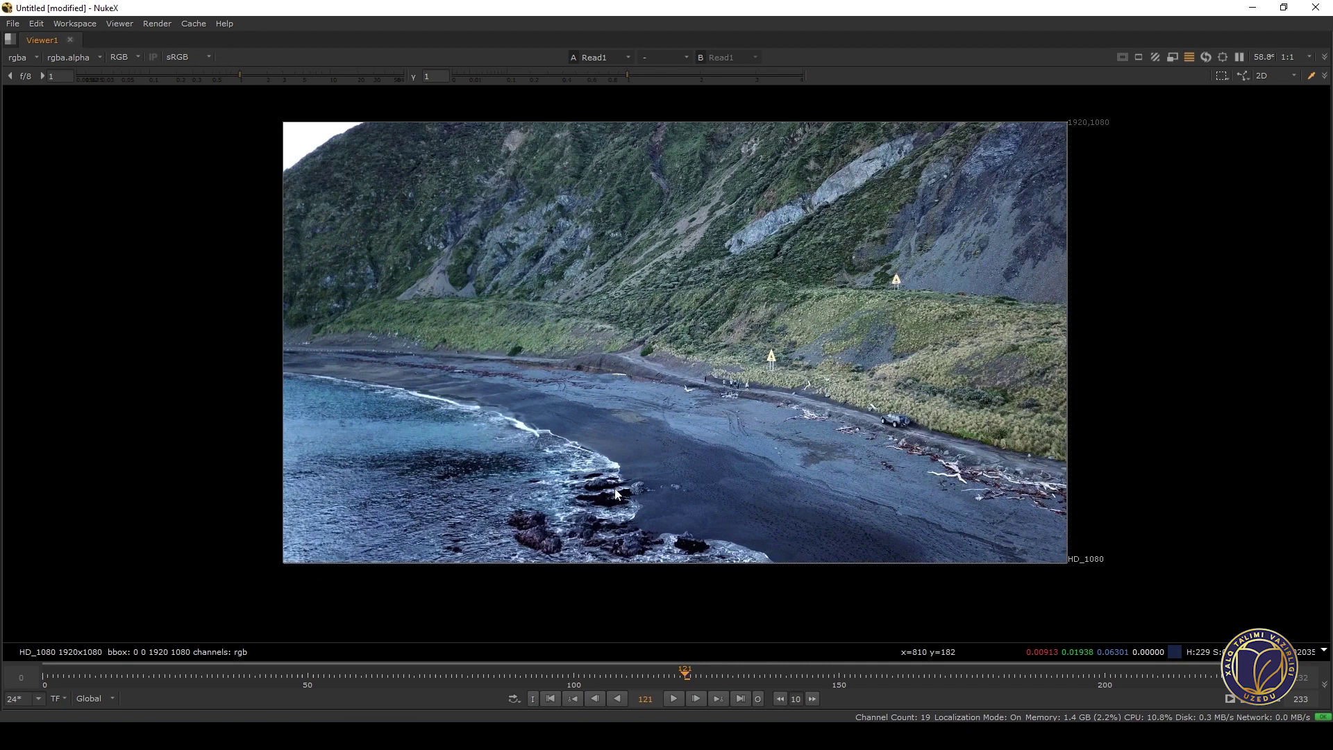
{"action": "middle_click_drag", "start_coordinate": [693, 440], "coordinate": [647, 477]}
{"action": "left_click", "coordinate": [677, 700]}
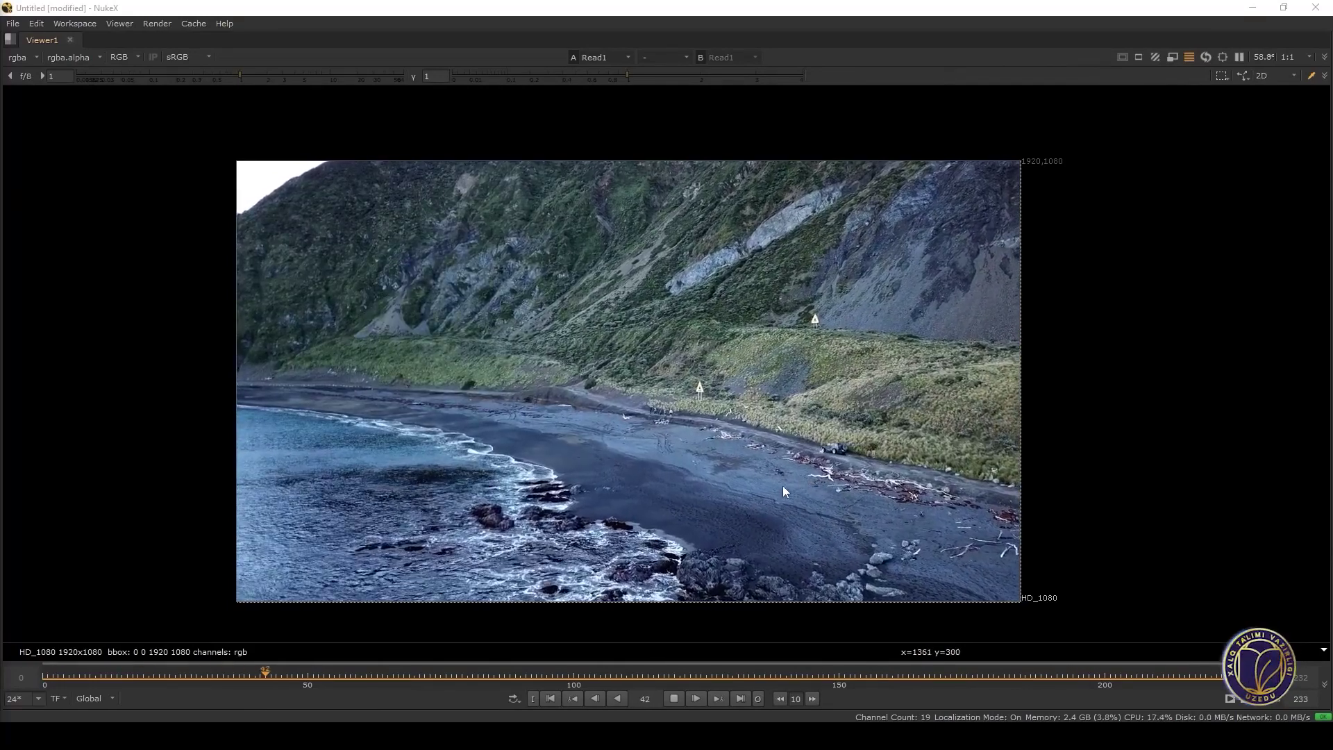
{"action": "left_click", "coordinate": [674, 699]}
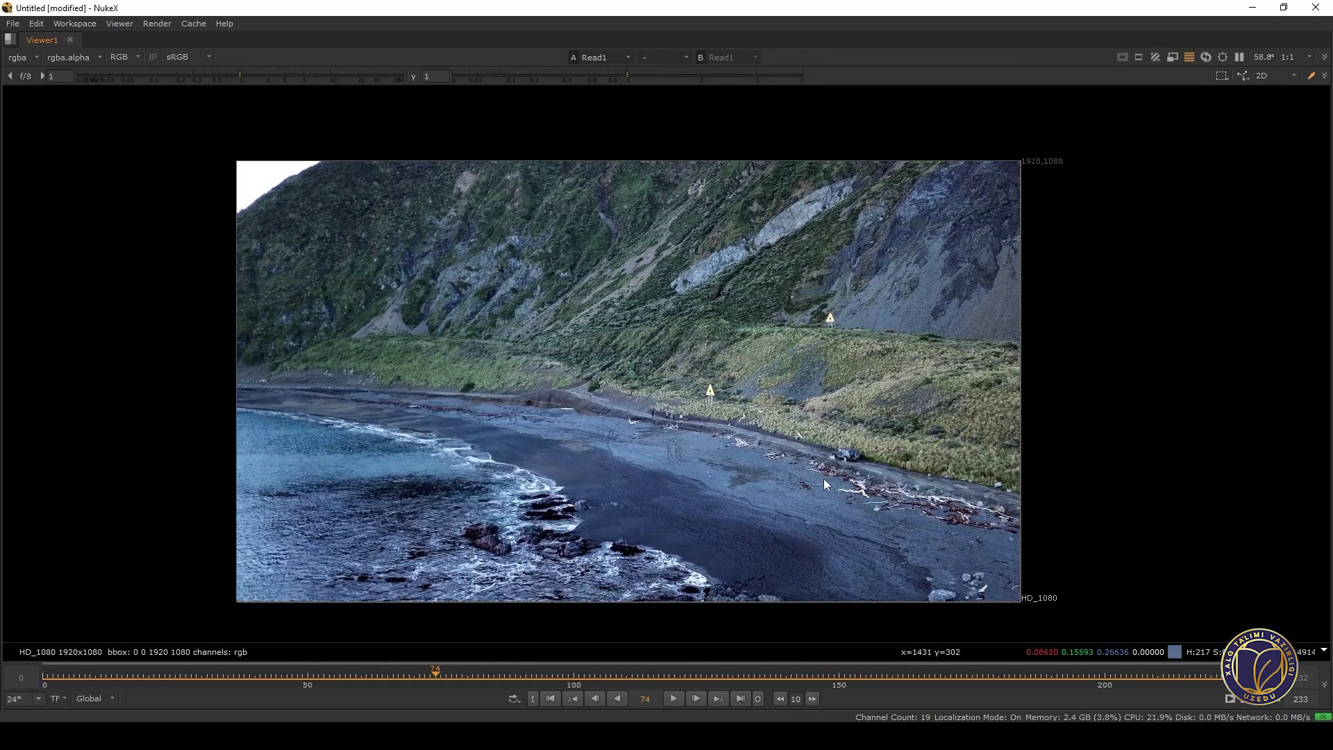
Examine the beach, road, car and hillside up close at frame 74 and at the first frame
{"action": "middle_click_drag", "start_coordinate": [642, 422], "coordinate": [608, 420]}
{"action": "scroll", "coordinate": [609, 459], "scroll_direction": "up", "scroll_amount": 2}
{"action": "middle_click_drag", "start_coordinate": [727, 452], "coordinate": [618, 450]}
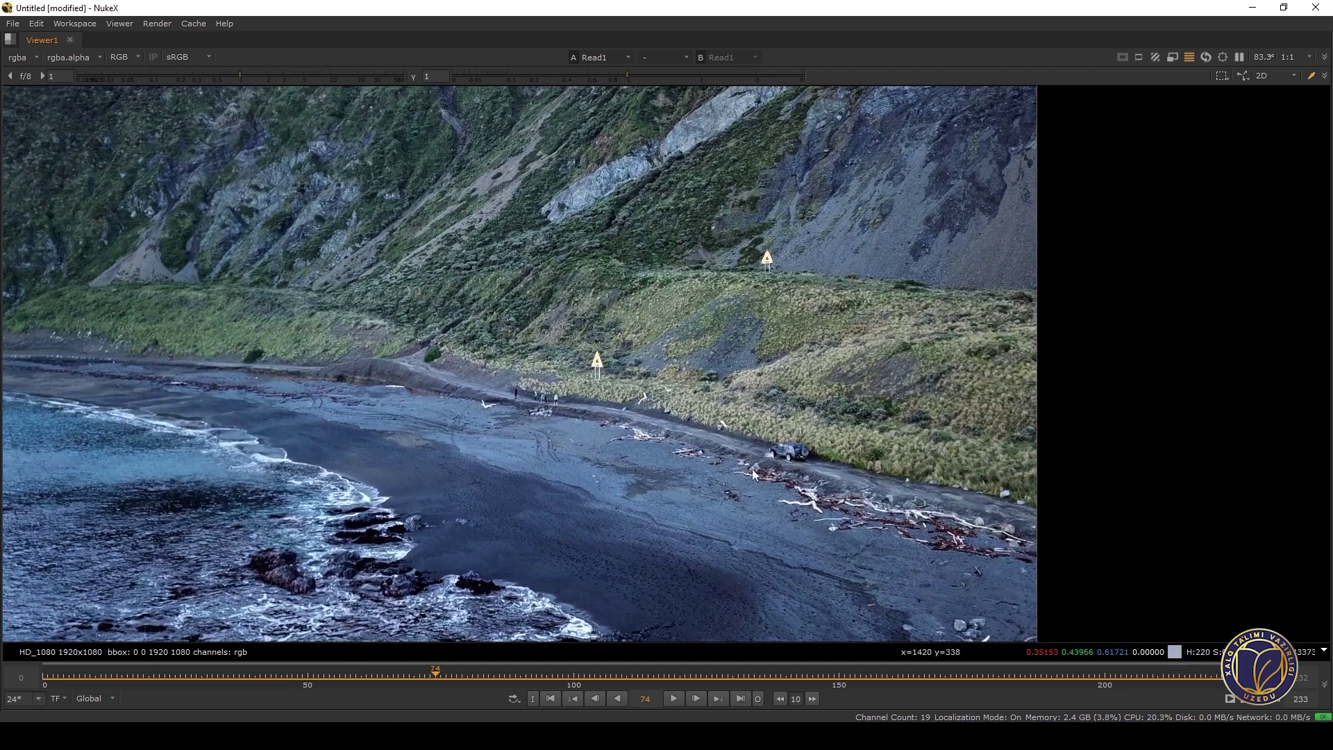
{"action": "scroll", "coordinate": [707, 461], "scroll_direction": "down", "scroll_amount": 1}
{"action": "scroll", "coordinate": [707, 461], "scroll_direction": "down", "scroll_amount": 1}
{"action": "middle_click_drag", "start_coordinate": [707, 461], "coordinate": [815, 461]}
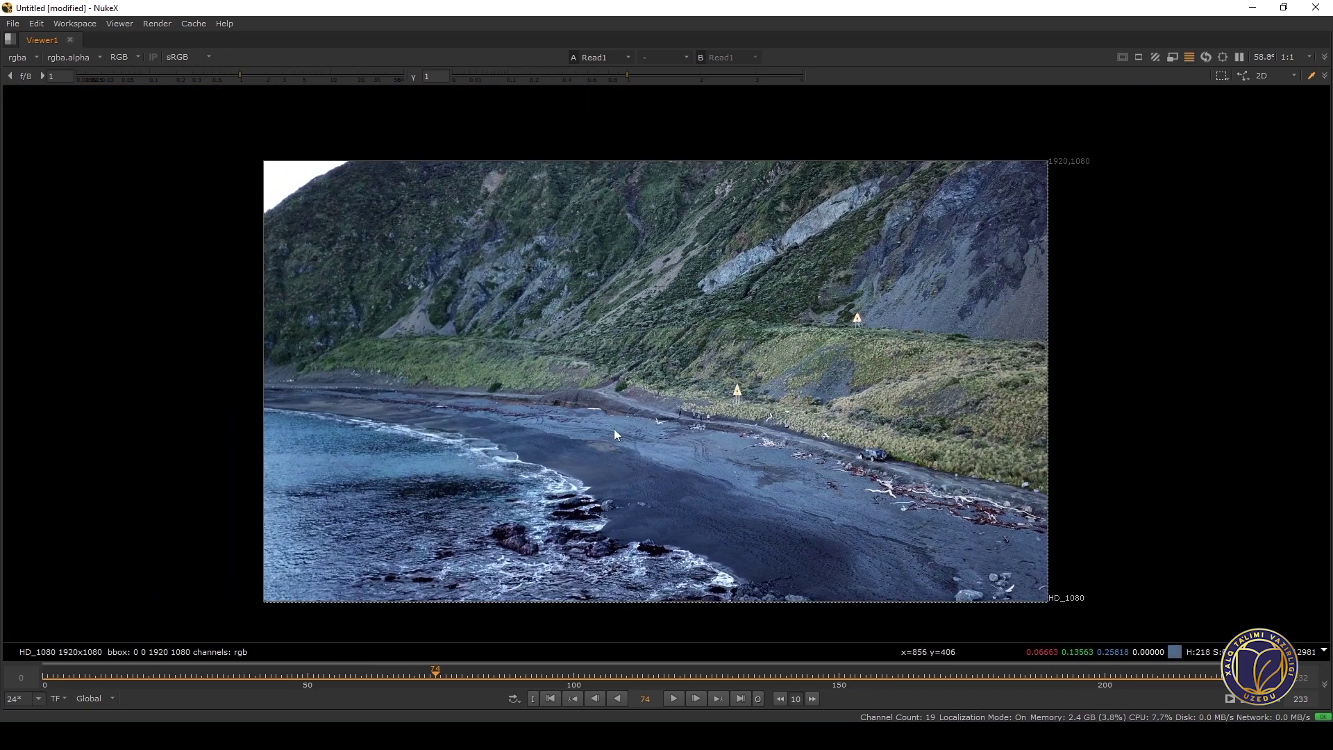
{"action": "left_click", "coordinate": [44, 675]}
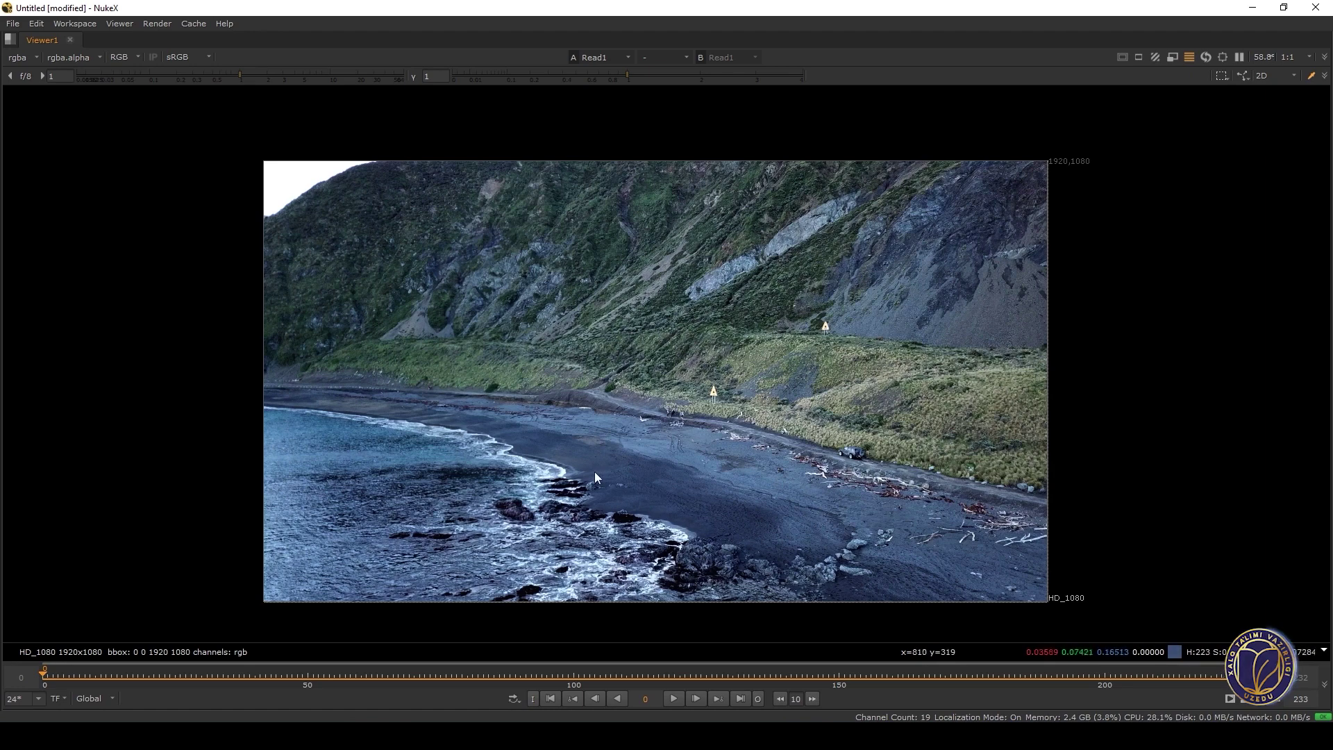
{"action": "scroll", "coordinate": [840, 480], "scroll_direction": "up", "scroll_amount": 2}
{"action": "middle_click_drag", "start_coordinate": [918, 436], "coordinate": [869, 430]}
{"action": "scroll", "coordinate": [815, 448], "scroll_direction": "up", "scroll_amount": 2}
{"action": "middle_click_drag", "start_coordinate": [568, 407], "coordinate": [886, 409]}
{"action": "scroll", "coordinate": [758, 397], "scroll_direction": "down", "scroll_amount": 5}
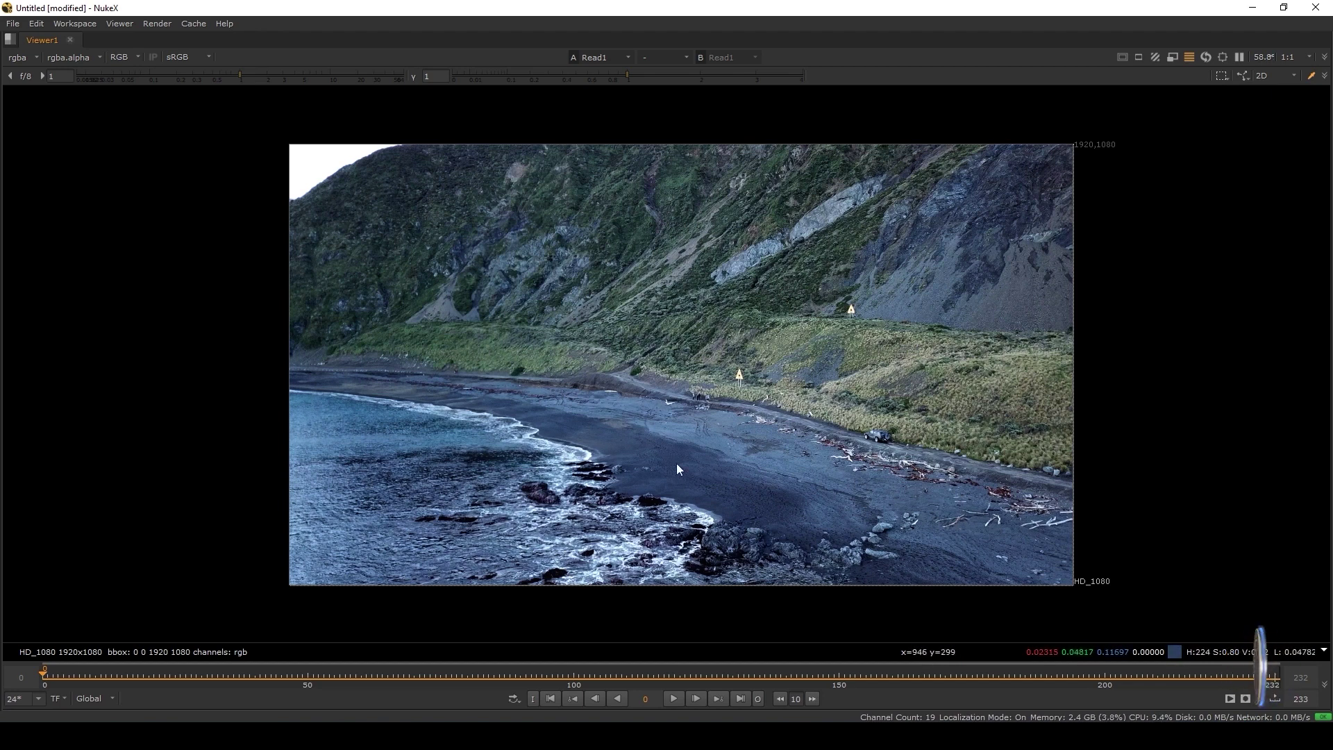
{"action": "left_click_drag", "start_coordinate": [73, 682], "coordinate": [42, 673]}
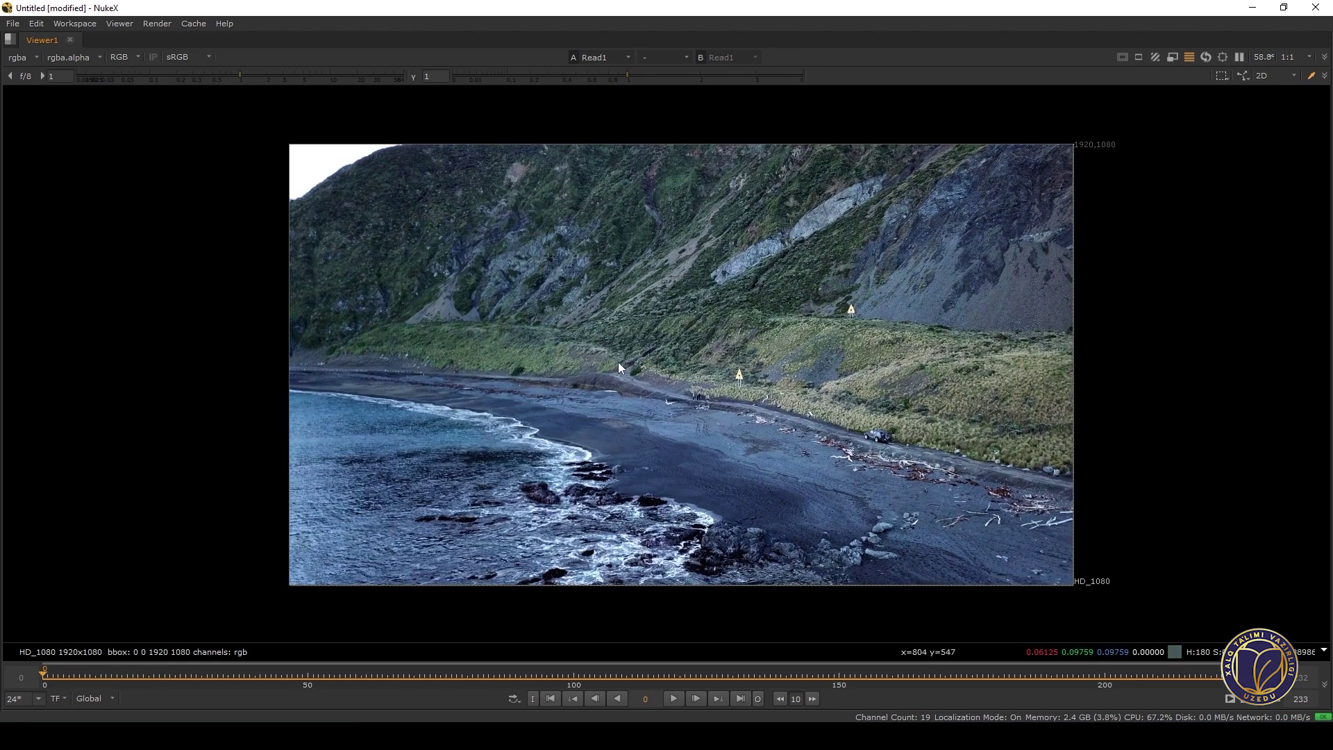
Restore the full workspace layout and set the project's full size format to HD_1080 1920x1080
{"action": "key", "text": "space"}
{"action": "scroll", "coordinate": [623, 260], "scroll_direction": "down", "scroll_amount": 2}
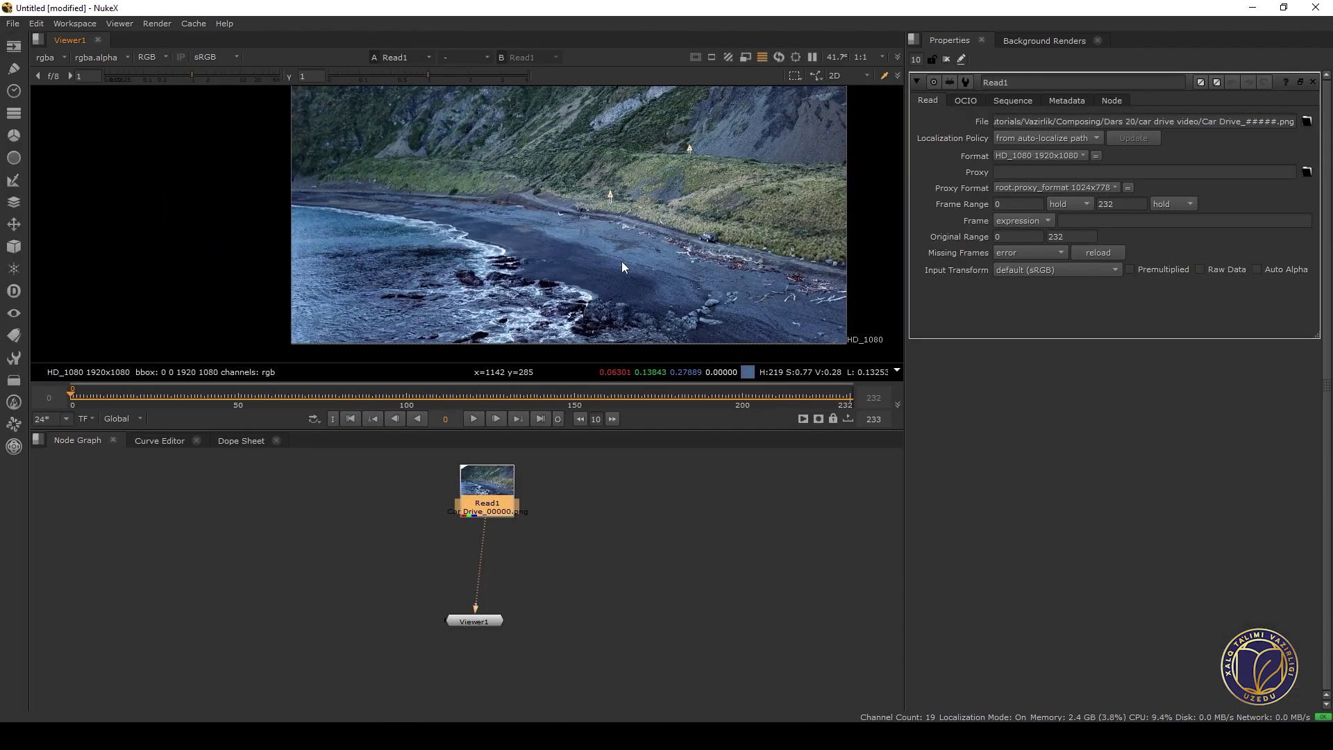
{"action": "key", "text": "s"}
{"action": "left_click", "coordinate": [647, 618]}
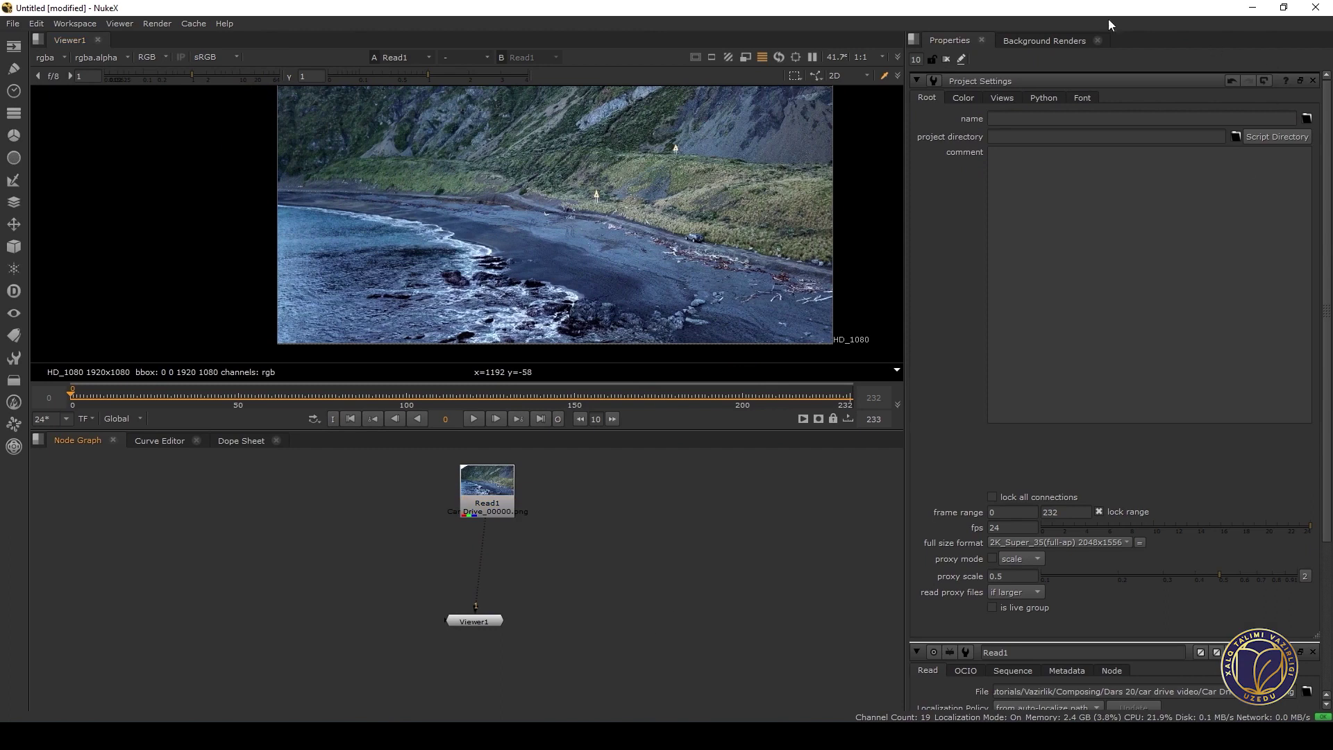
{"action": "left_click", "coordinate": [1039, 543]}
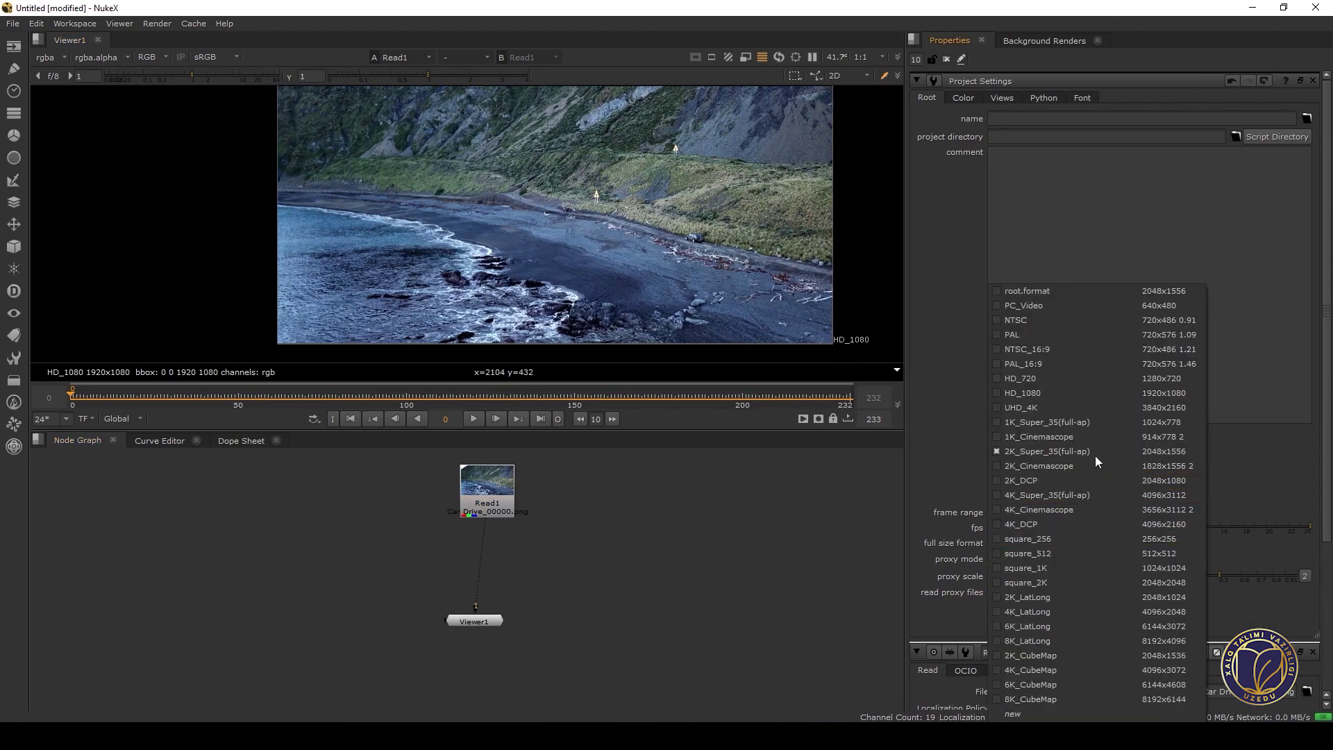
{"action": "left_click", "coordinate": [1073, 393]}
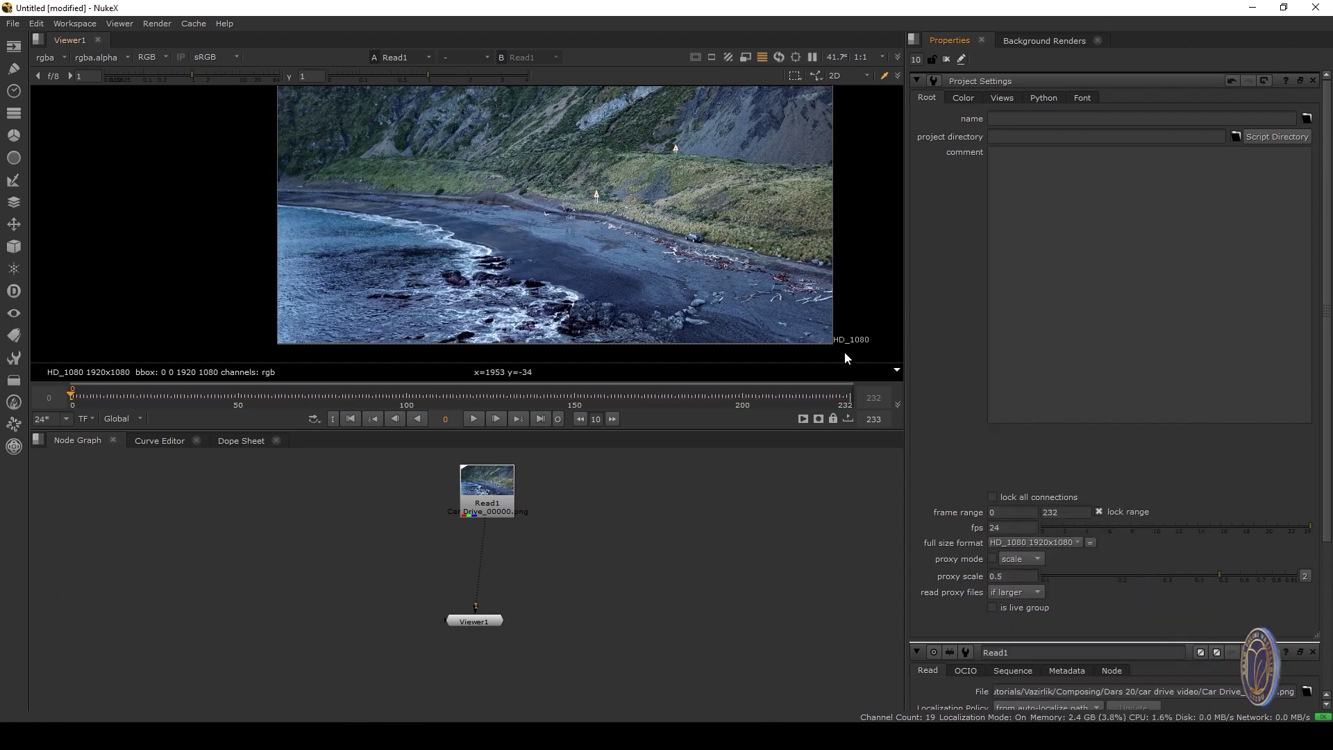
Fit the image in the viewer and set the project frame rate to 25 fps
{"action": "middle_click_drag", "start_coordinate": [722, 256], "coordinate": [698, 261]}
{"action": "key", "text": "f"}
{"action": "left_click_drag", "start_coordinate": [1007, 528], "coordinate": [885, 528]}
{"action": "type", "text": "25"}
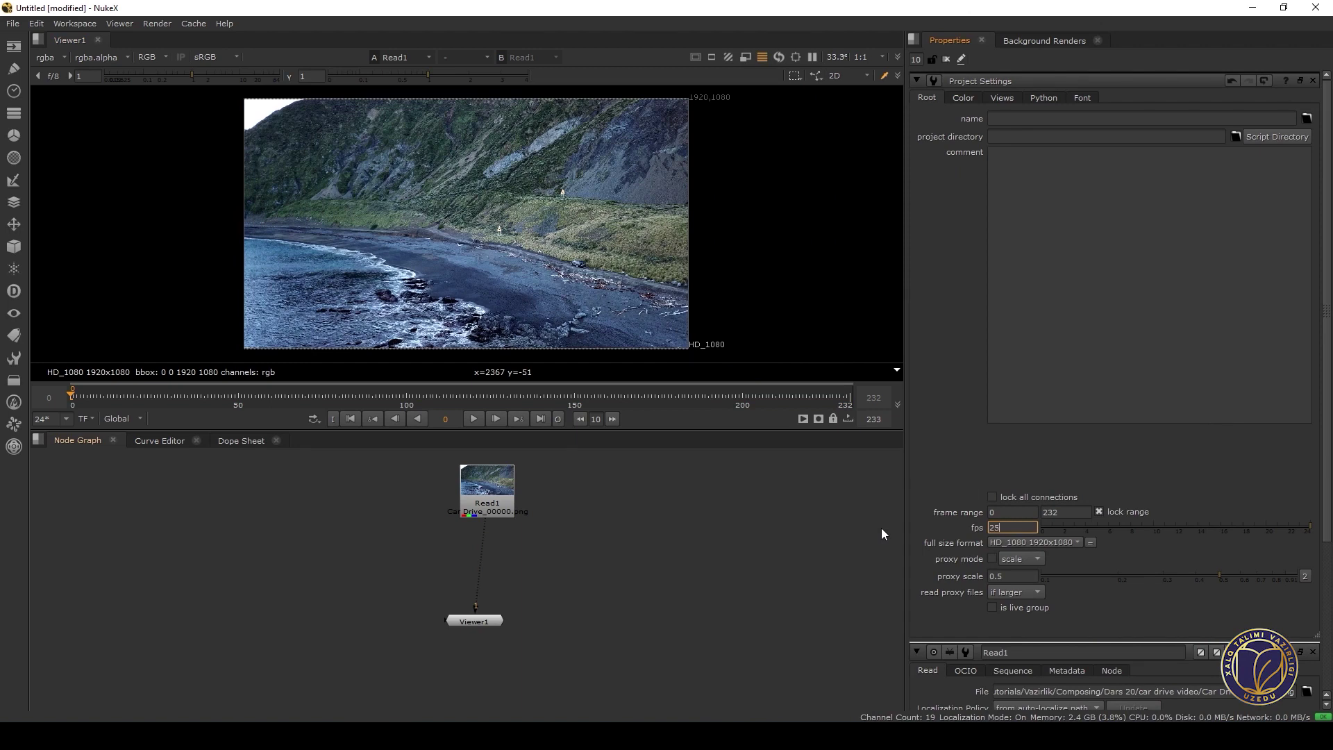
{"action": "key", "text": "Return"}
Play the footage from the first frame at the new frame rate and move the playhead to frame 68
{"action": "mouse_move", "coordinate": [89, 400]}
{"action": "left_mouse_down"}
{"action": "mouse_move", "coordinate": [436, 394]}
{"action": "mouse_move", "coordinate": [123, 384]}
{"action": "mouse_move", "coordinate": [69, 397]}
{"action": "left_mouse_up"}
{"action": "left_click", "coordinate": [465, 418]}
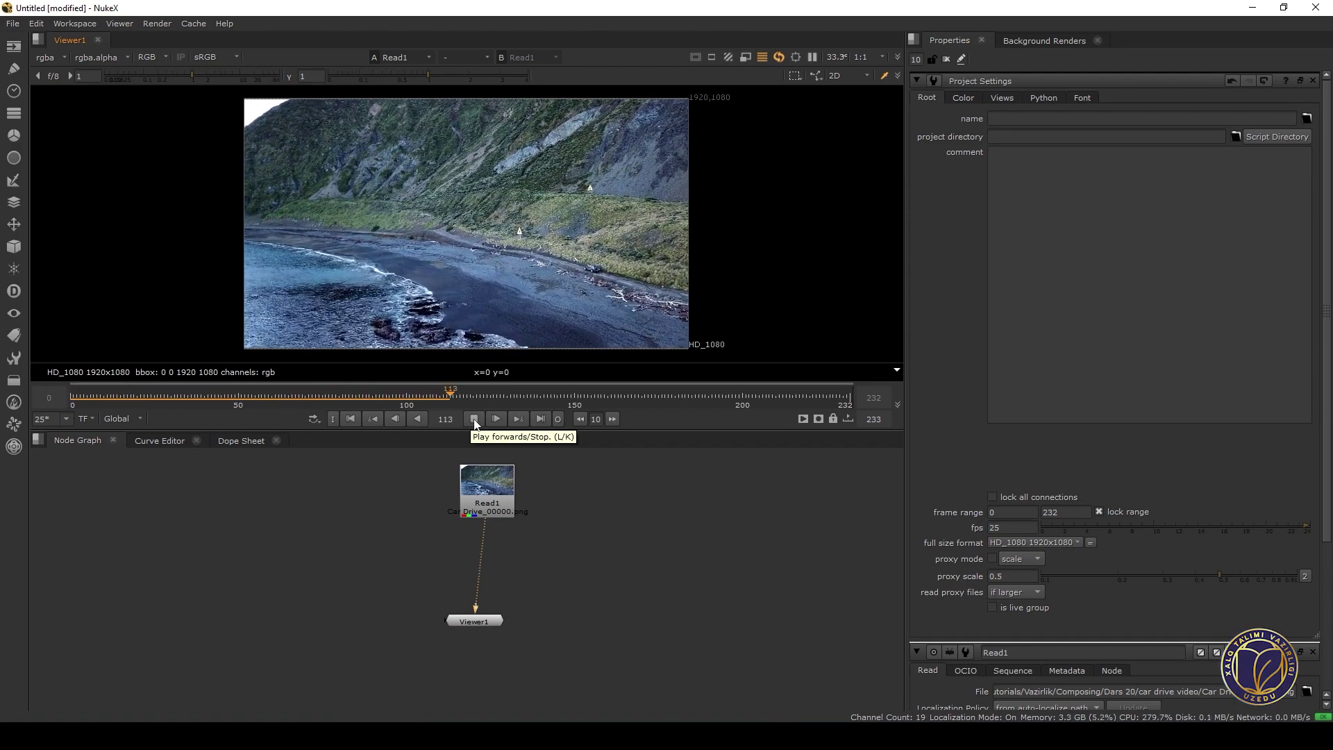
{"action": "left_click_drag", "start_coordinate": [460, 393], "coordinate": [298, 410]}
{"action": "scroll", "coordinate": [548, 272], "scroll_direction": "up", "scroll_amount": 1}
{"action": "scroll", "coordinate": [548, 272], "scroll_direction": "down", "scroll_amount": 1}
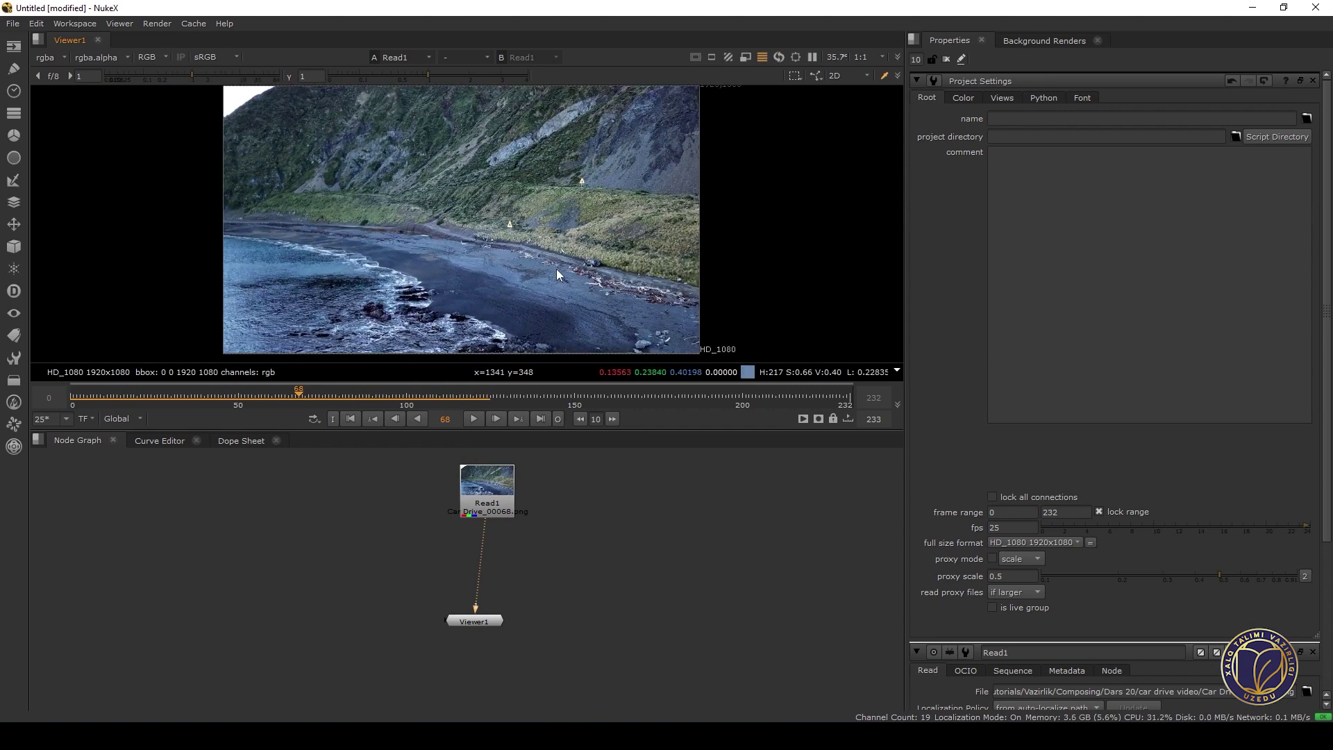
Move Viewer1 further below Read1 and add a CameraTracker node to the node graph
{"action": "left_click_drag", "start_coordinate": [475, 620], "coordinate": [487, 664]}
{"action": "left_click", "coordinate": [640, 591]}
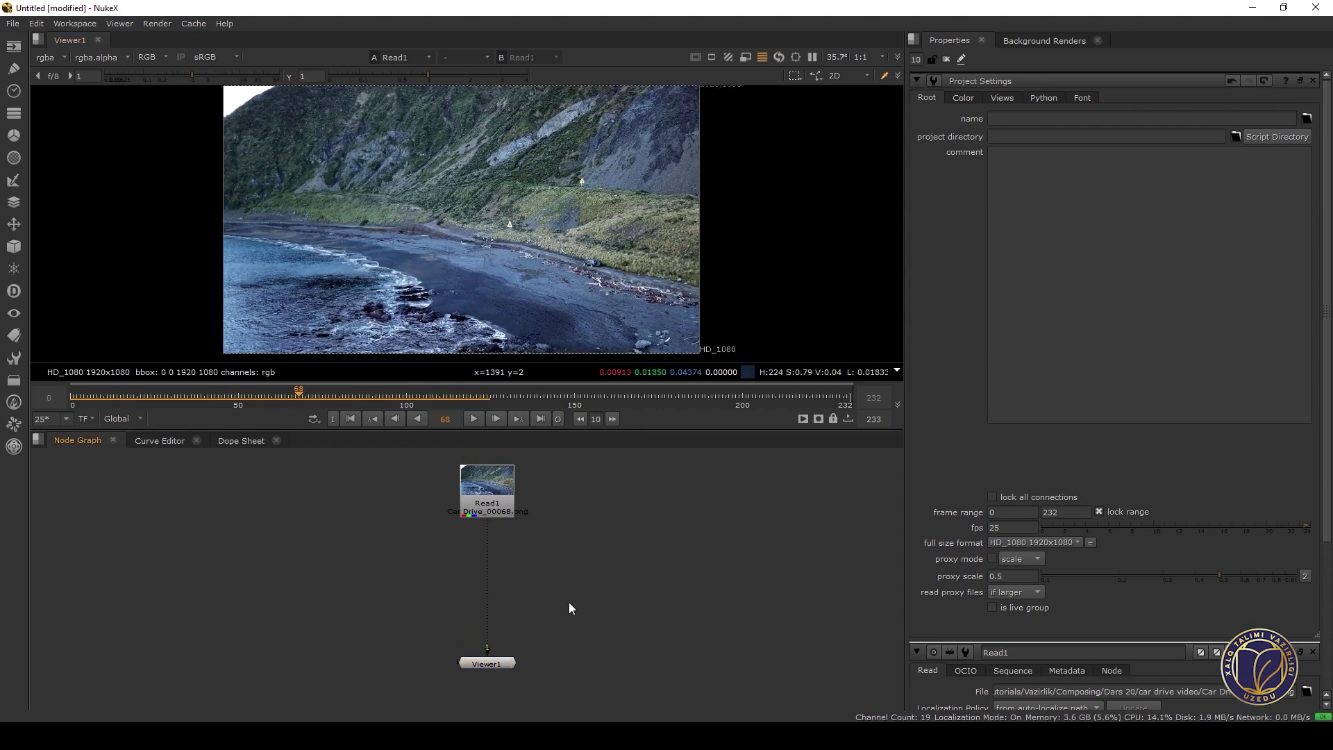
{"action": "key", "text": "Tab"}
{"action": "type", "text": "camer"}
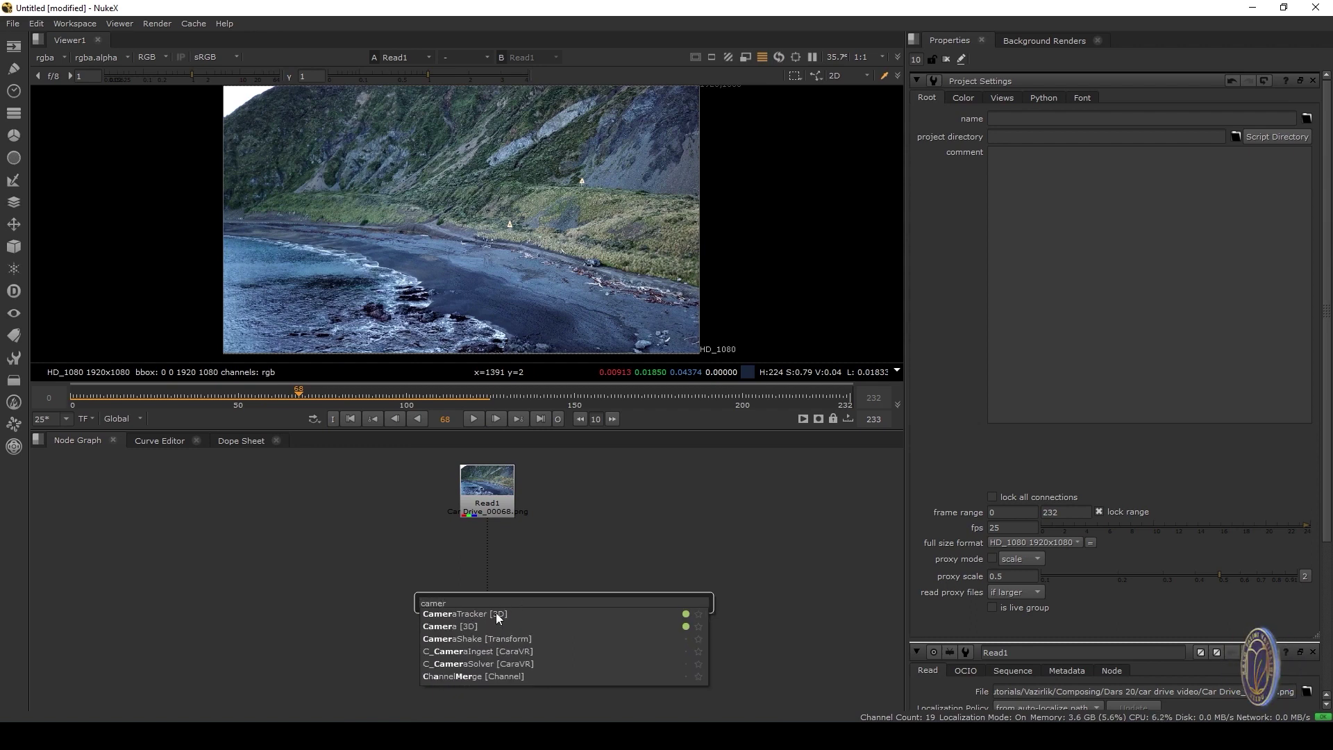
{"action": "left_click", "coordinate": [496, 614]}
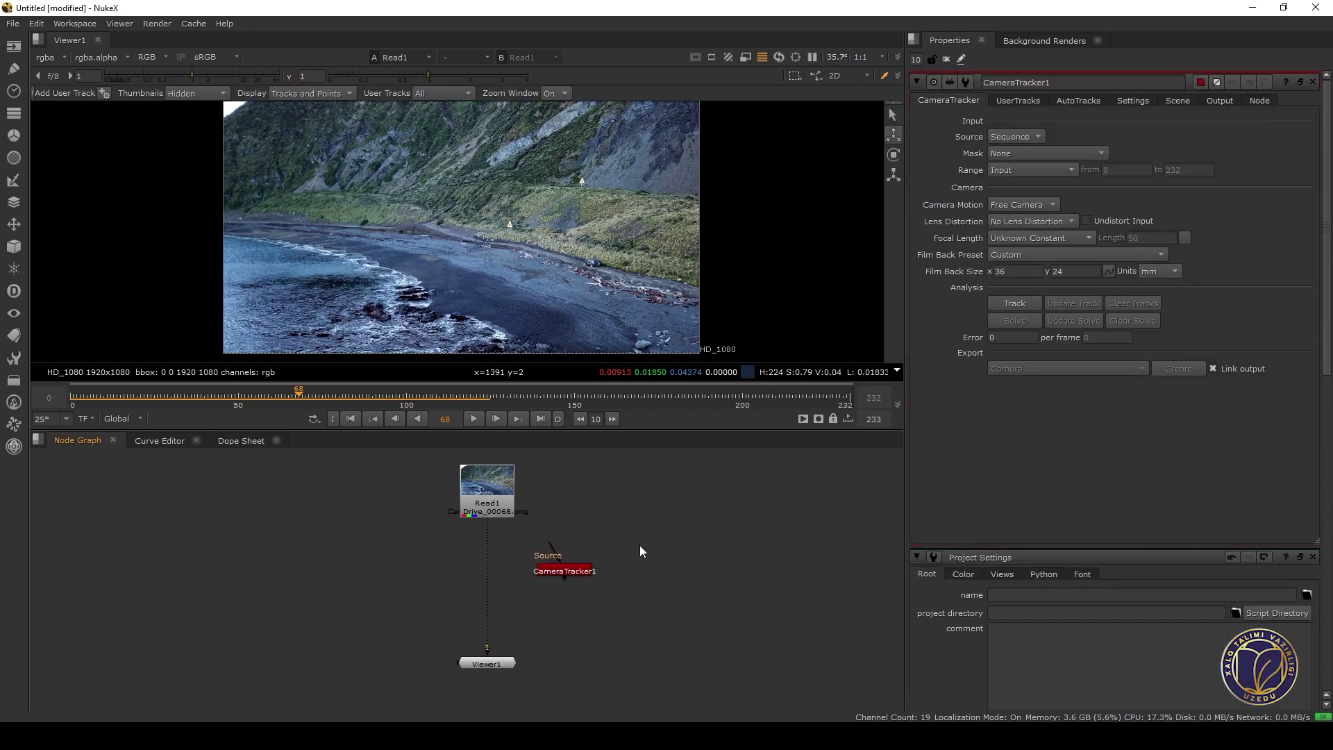
{"action": "key", "text": "Tab"}
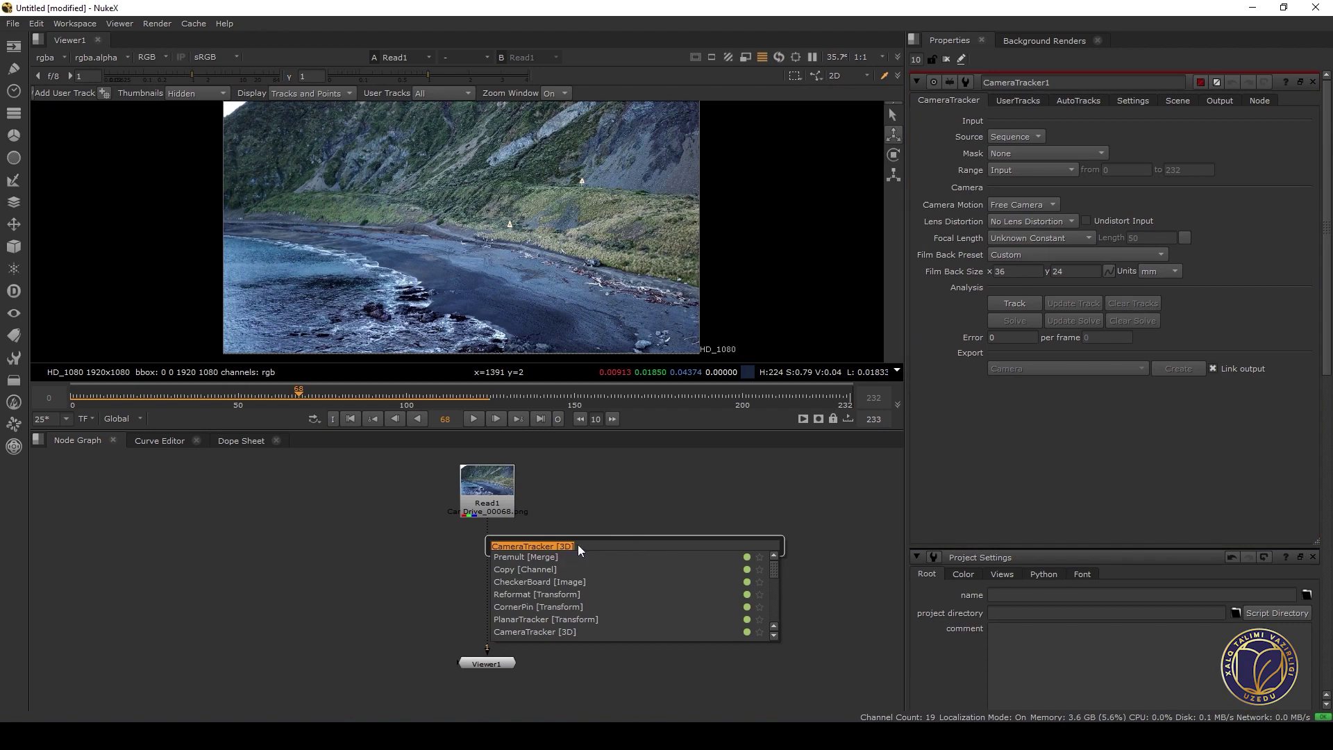
{"action": "key", "text": "Return"}
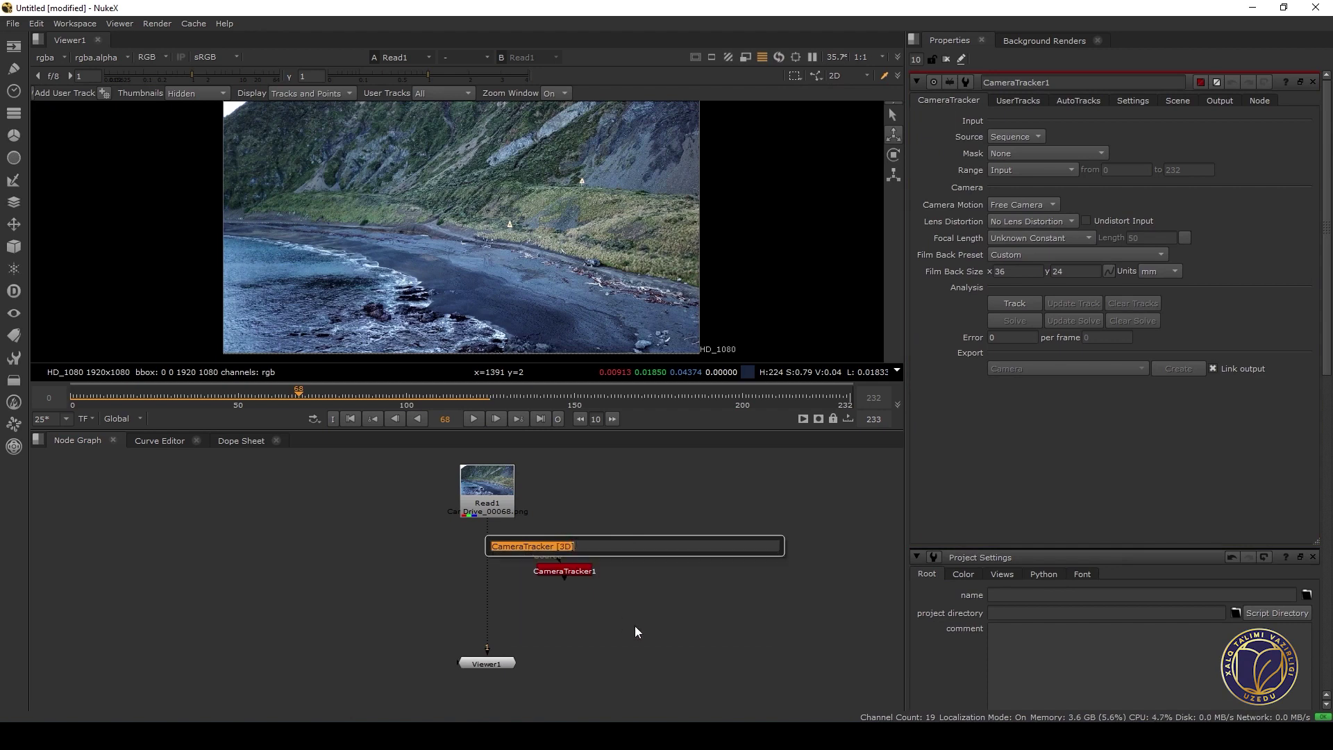
Insert the CameraTracker node into the connection between Read1 and Viewer1, shifting Viewer1 down for more room
{"action": "left_click_drag", "start_coordinate": [560, 569], "coordinate": [533, 566]}
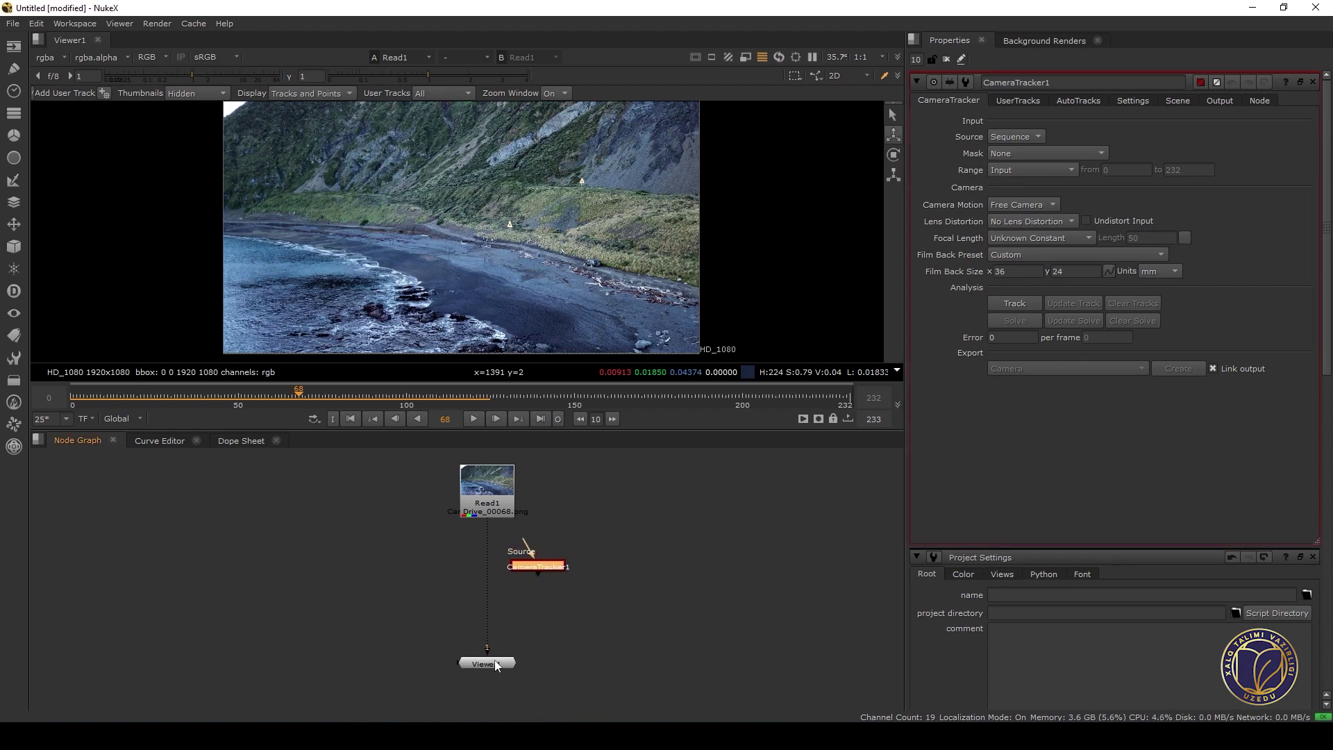
{"action": "left_click_drag", "start_coordinate": [496, 664], "coordinate": [496, 688]}
{"action": "left_click_drag", "start_coordinate": [507, 574], "coordinate": [491, 568]}
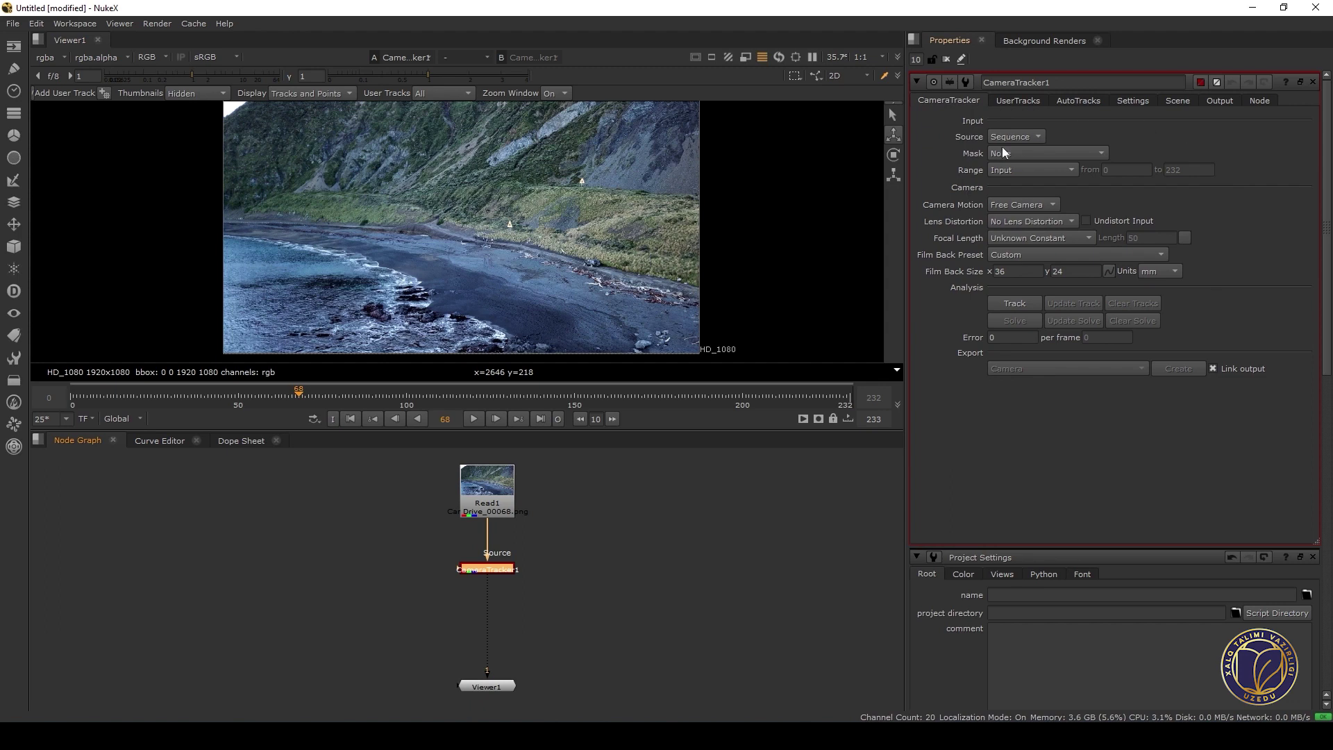
Set the CameraTracker's lens distortion to Unknown Lens
{"action": "left_click", "coordinate": [1041, 221]}
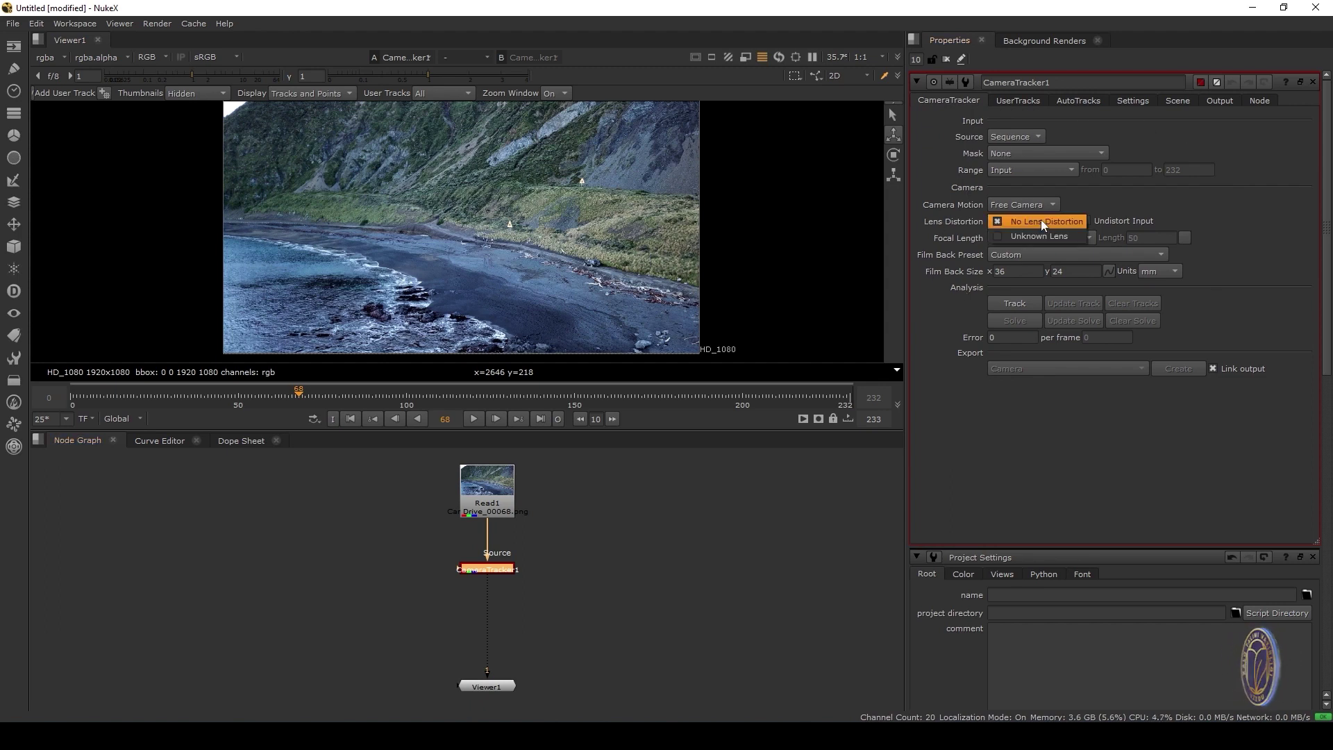
{"action": "left_click", "coordinate": [1040, 234]}
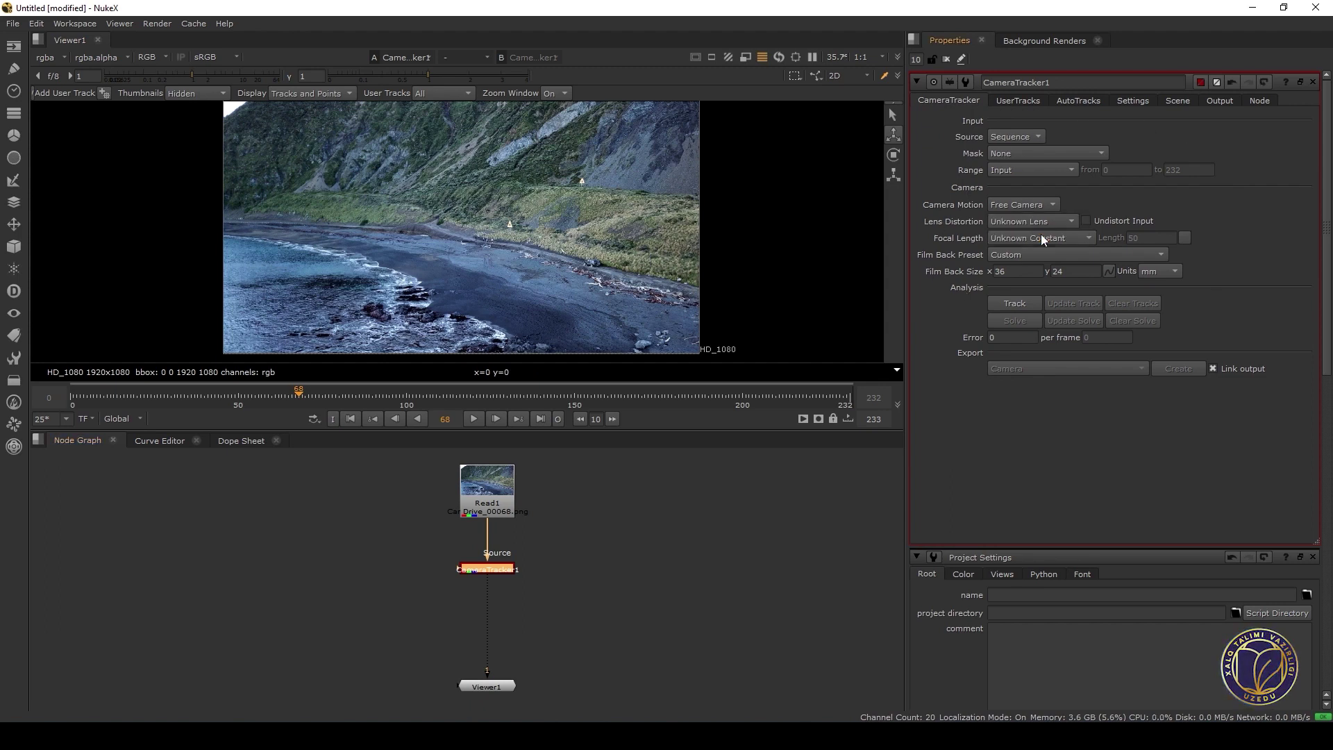
{"action": "key", "text": "space"}
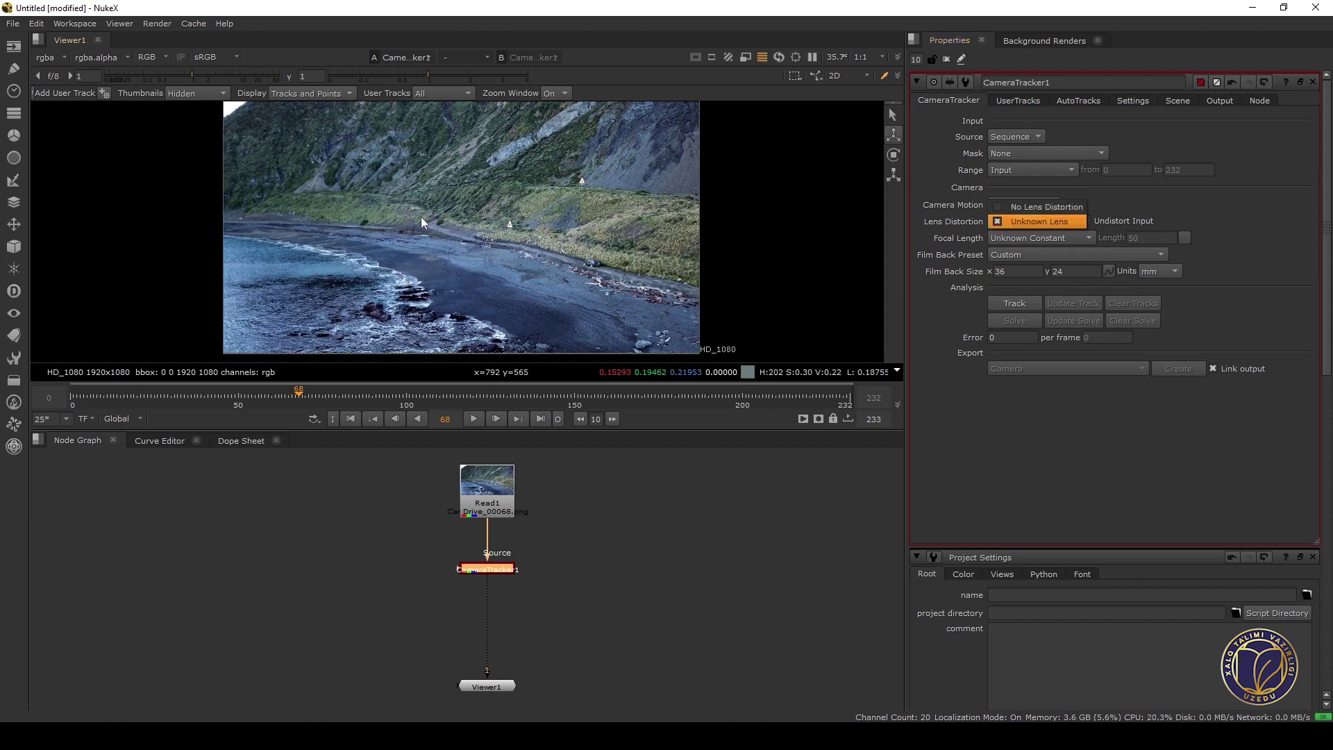
{"action": "left_click", "coordinate": [651, 560]}
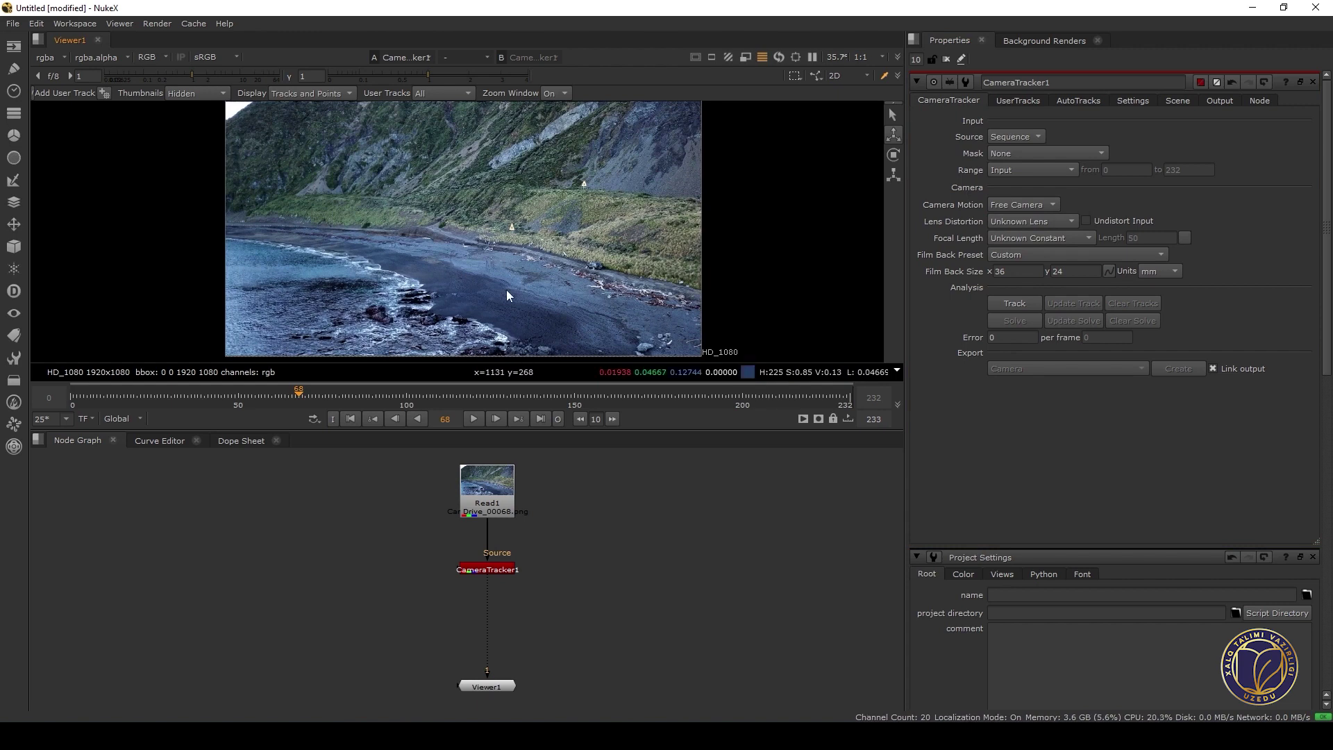
Examine the edges and details of the footage in the enlarged viewer with regard to lens distortion
{"action": "key", "text": "space"}
{"action": "scroll", "coordinate": [672, 452], "scroll_direction": "up", "scroll_amount": 3}
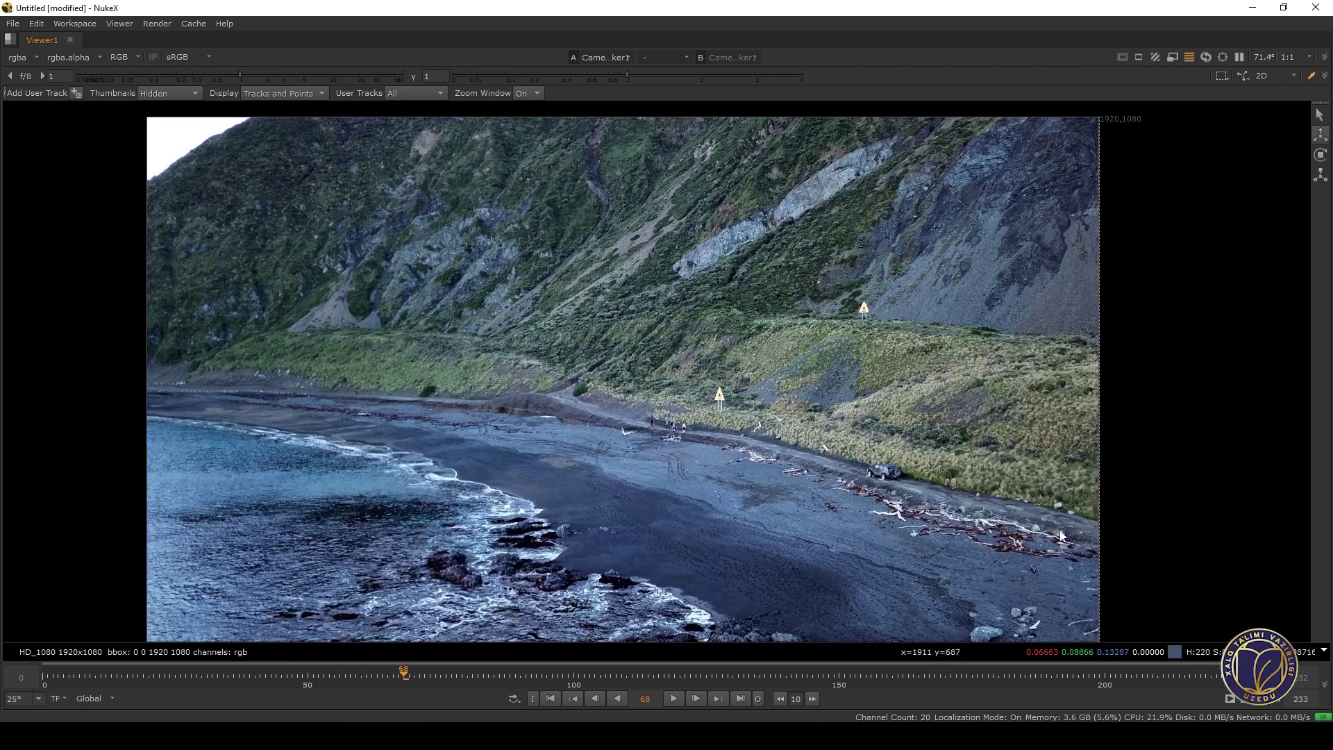
{"action": "middle_click_drag", "start_coordinate": [484, 384], "coordinate": [467, 352]}
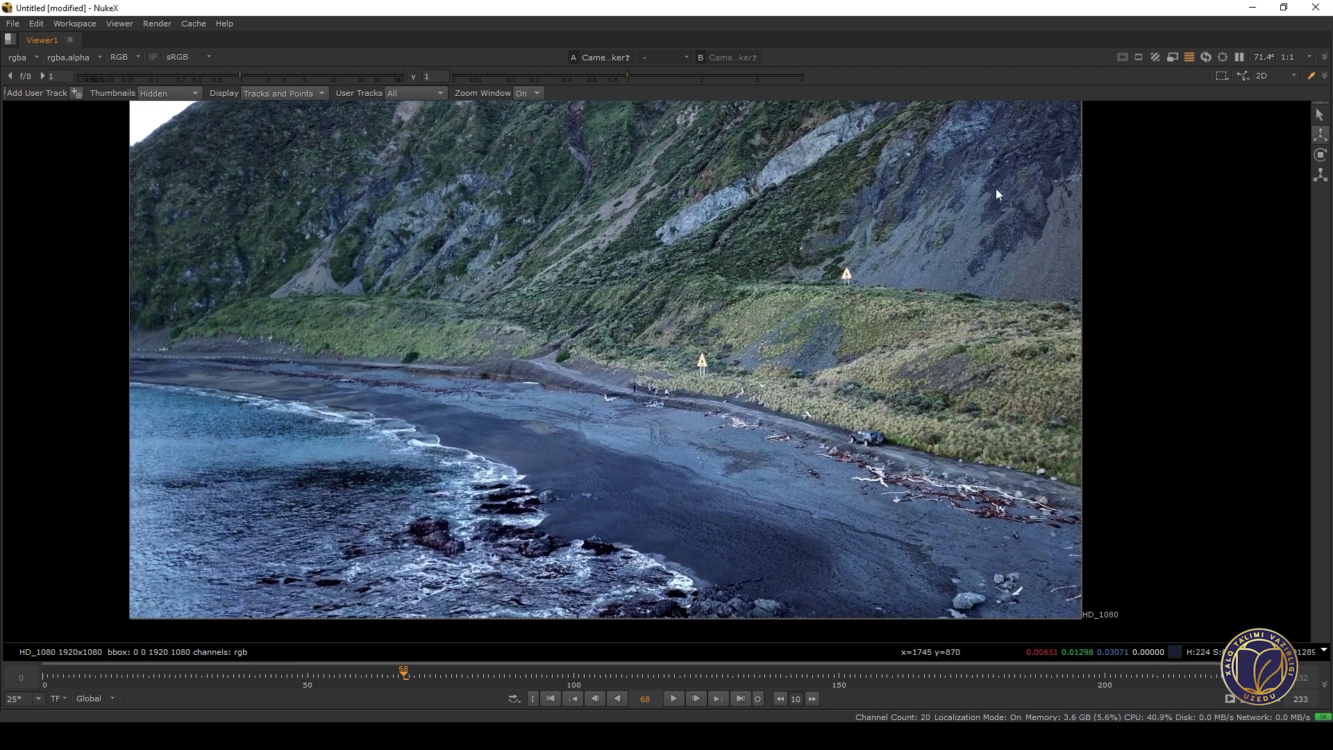
{"action": "scroll", "coordinate": [757, 340], "scroll_direction": "down", "scroll_amount": 3}
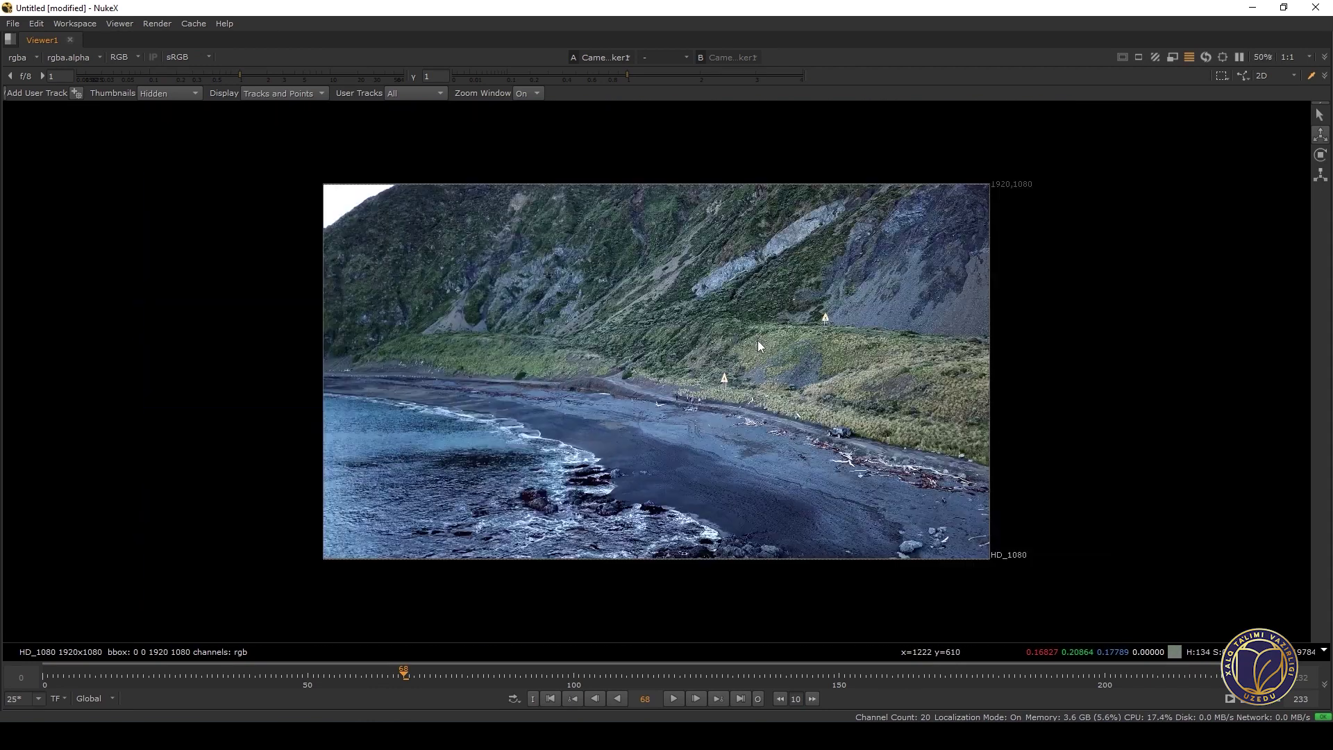
{"action": "scroll", "coordinate": [750, 368], "scroll_direction": "up", "scroll_amount": 3}
{"action": "scroll", "coordinate": [772, 364], "scroll_direction": "down", "scroll_amount": 1}
{"action": "middle_click_drag", "start_coordinate": [781, 361], "coordinate": [834, 362]}
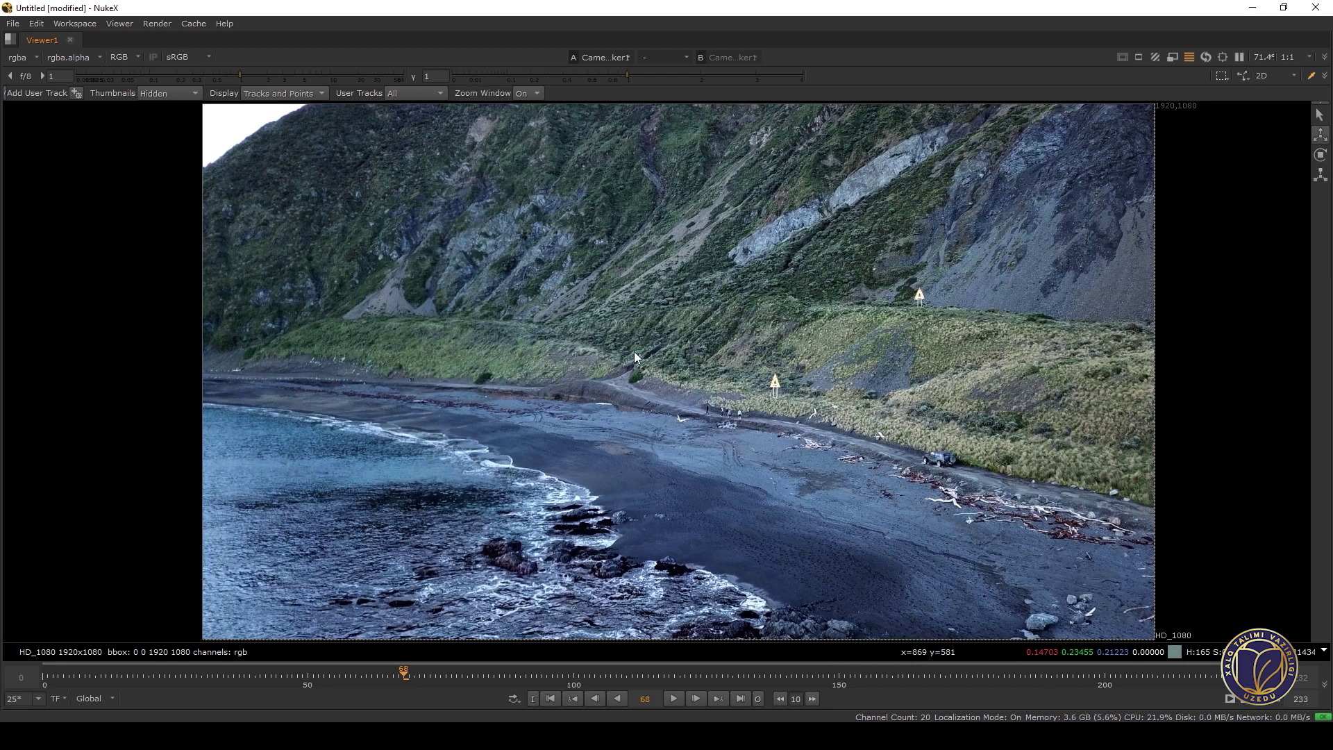
{"action": "key", "text": "space"}
{"action": "scroll", "coordinate": [611, 189], "scroll_direction": "down", "scroll_amount": 2}
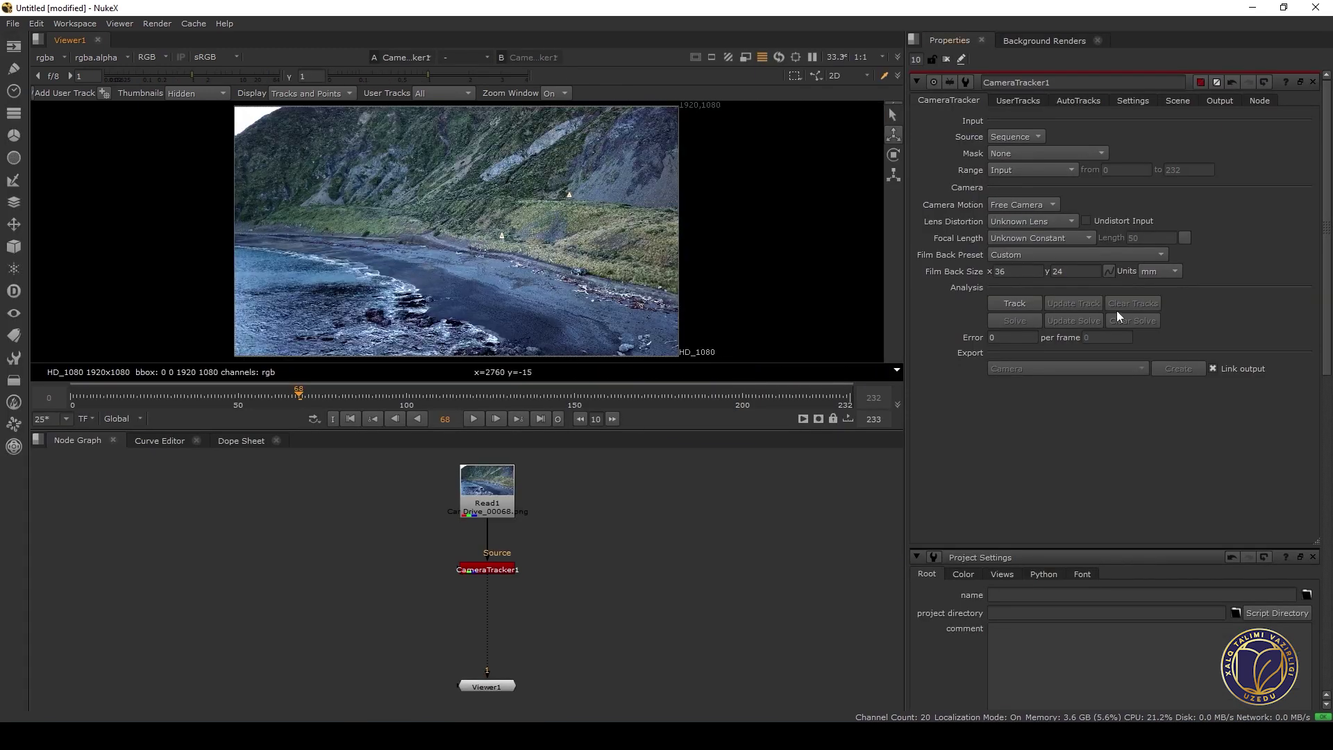
Enable Undistort Input on the CameraTracker and set its focal length type to Known
{"action": "left_click", "coordinate": [1087, 221]}
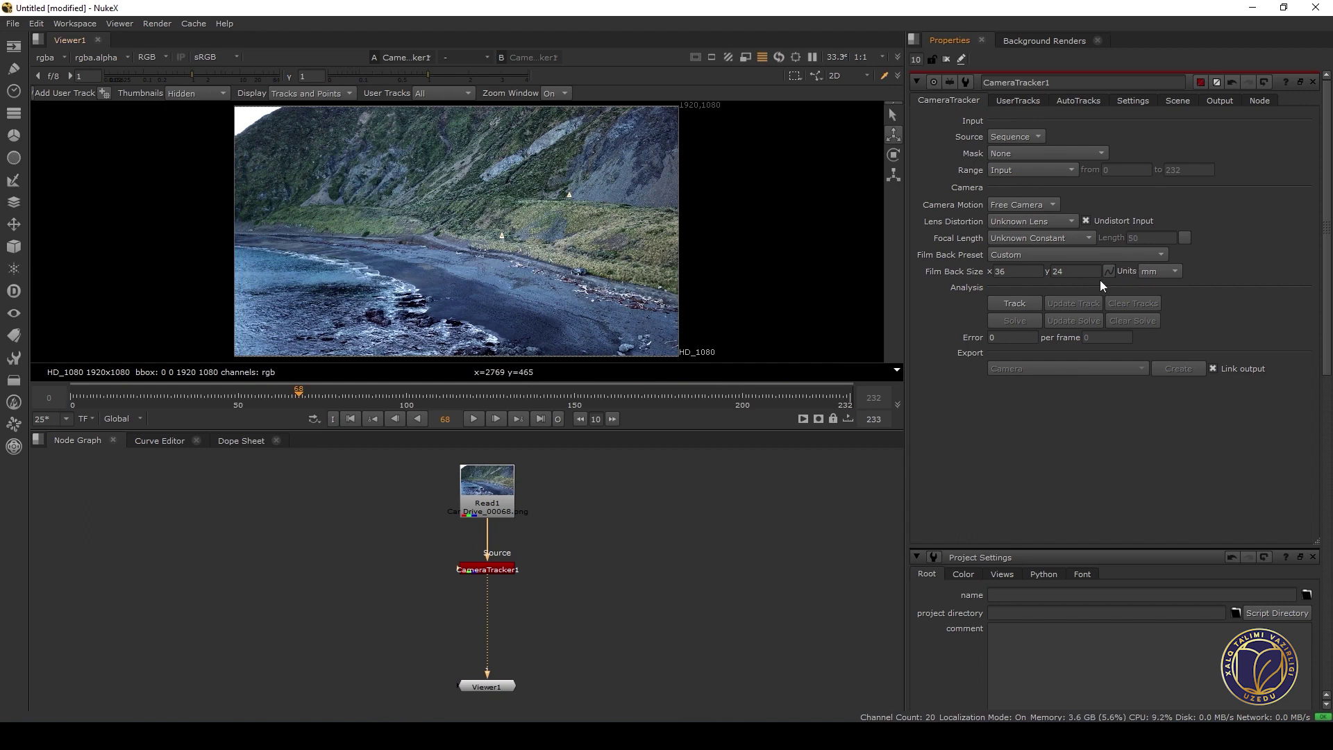
{"action": "left_click", "coordinate": [1014, 236]}
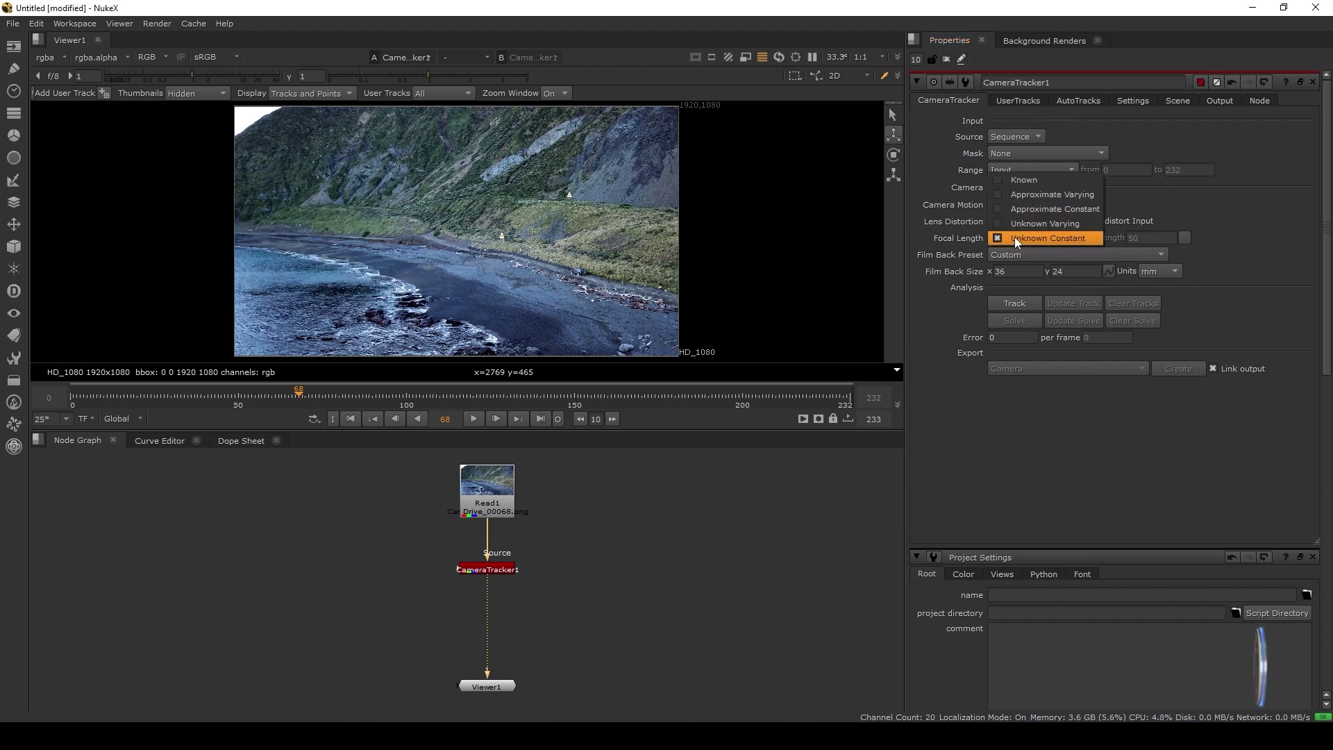
{"action": "left_click", "coordinate": [1019, 177]}
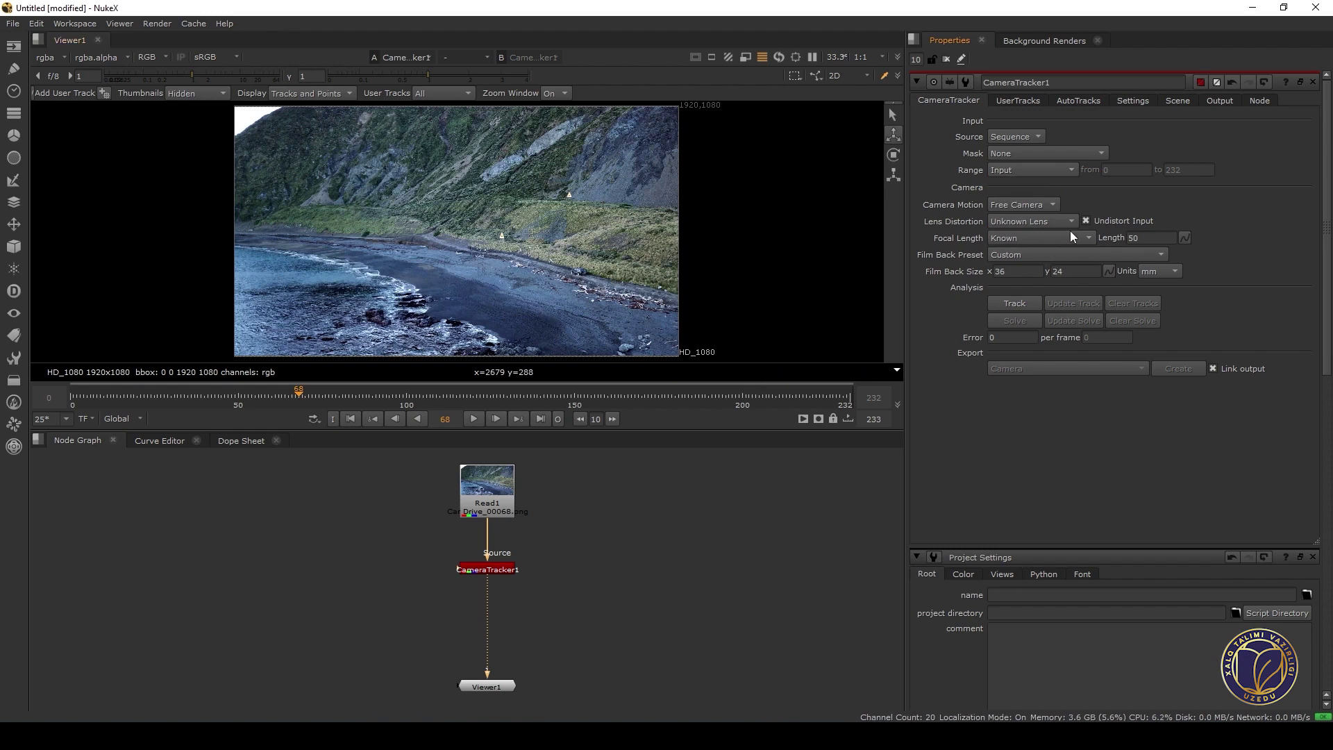
Keep the CameraTracker's focal length type as Known and set the length to 24
{"action": "left_click", "coordinate": [1008, 240]}
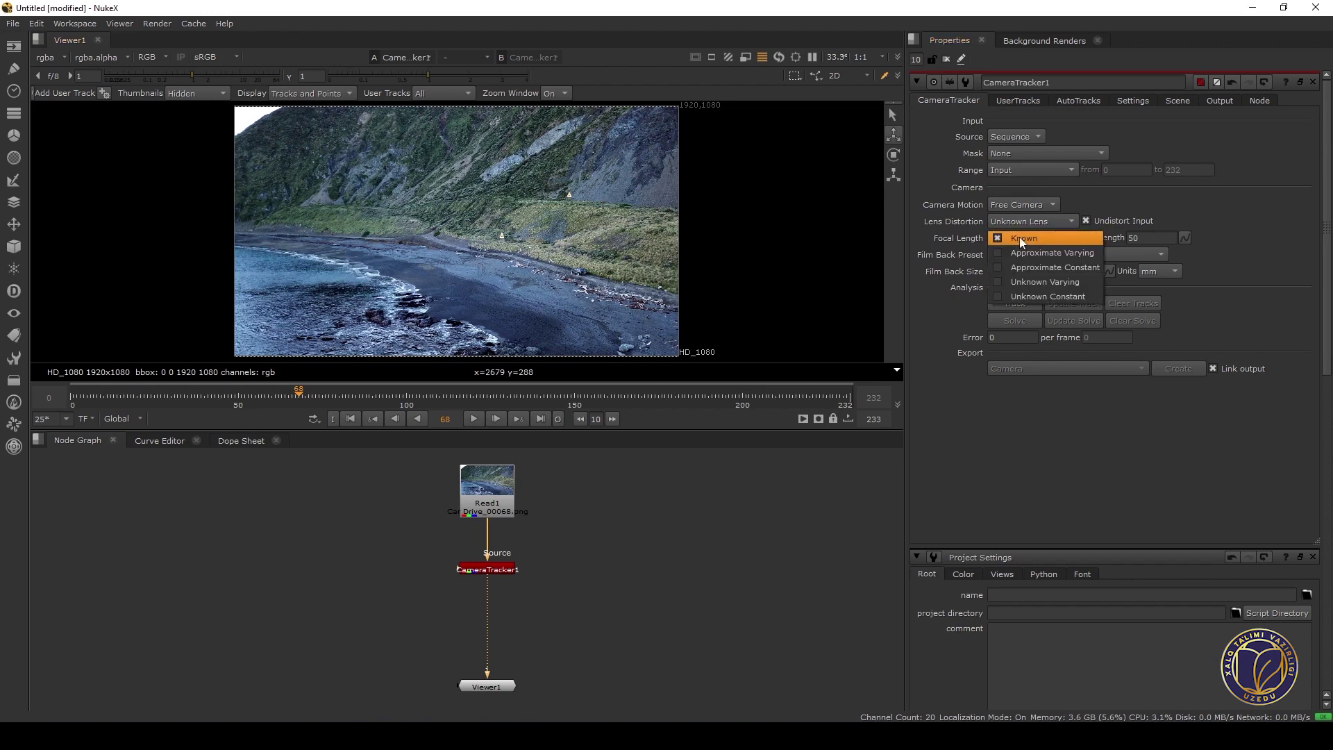
{"action": "left_click", "coordinate": [1019, 238]}
{"action": "left_click", "coordinate": [1165, 238]}
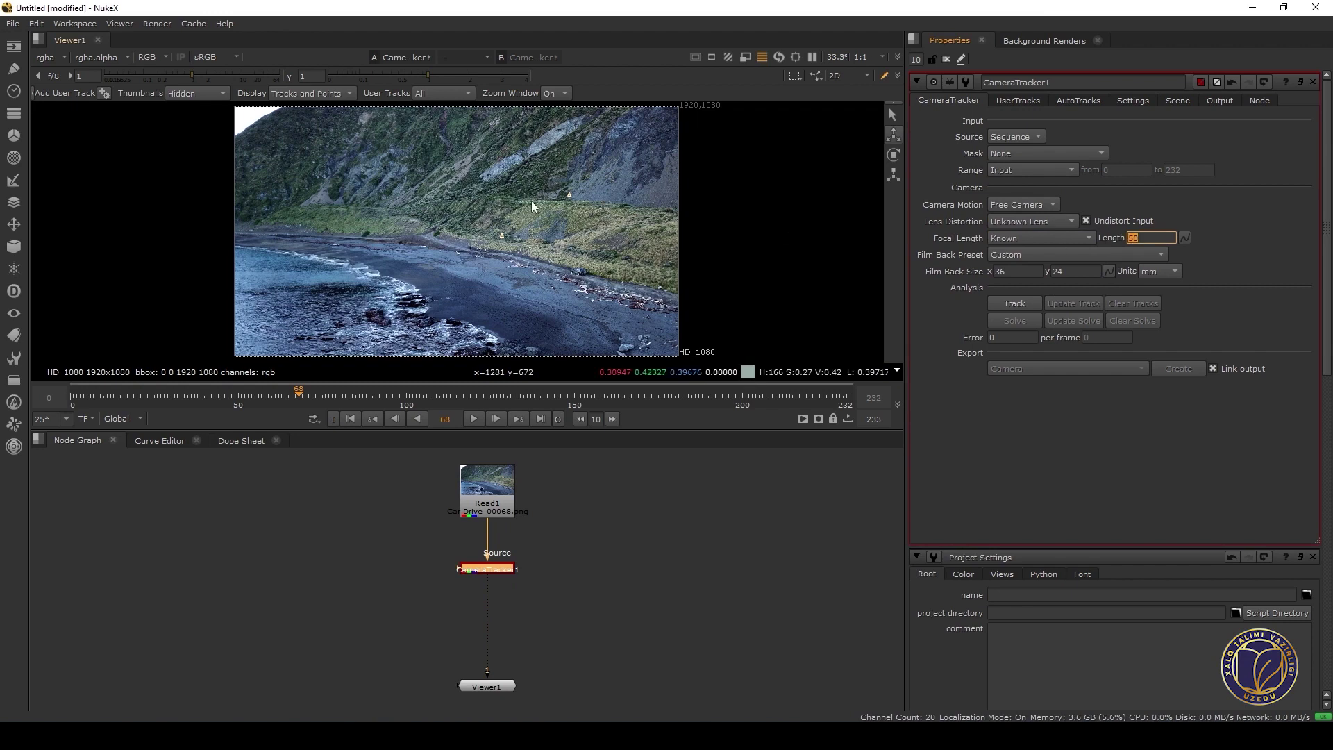
{"action": "type", "text": "24"}
{"action": "key", "text": "Return"}
{"action": "left_click", "coordinate": [1222, 257]}
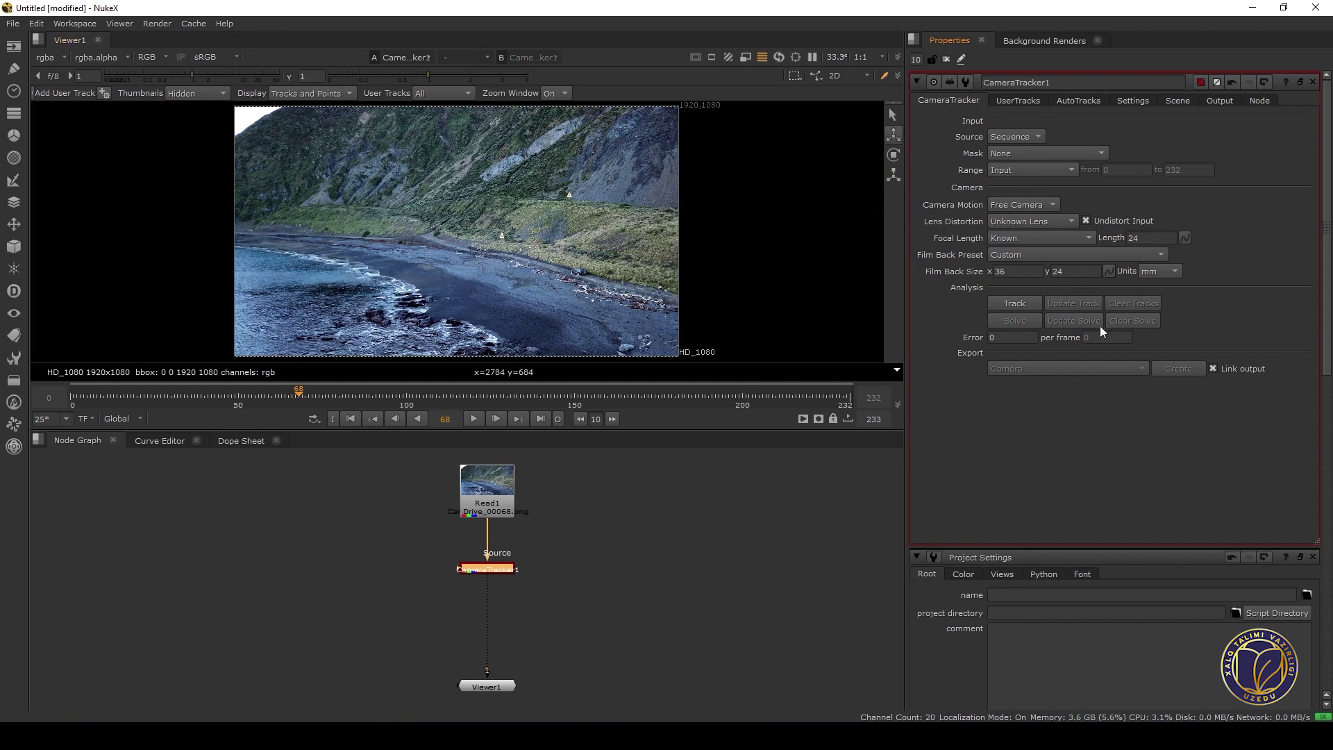
{"action": "left_click", "coordinate": [559, 595]}
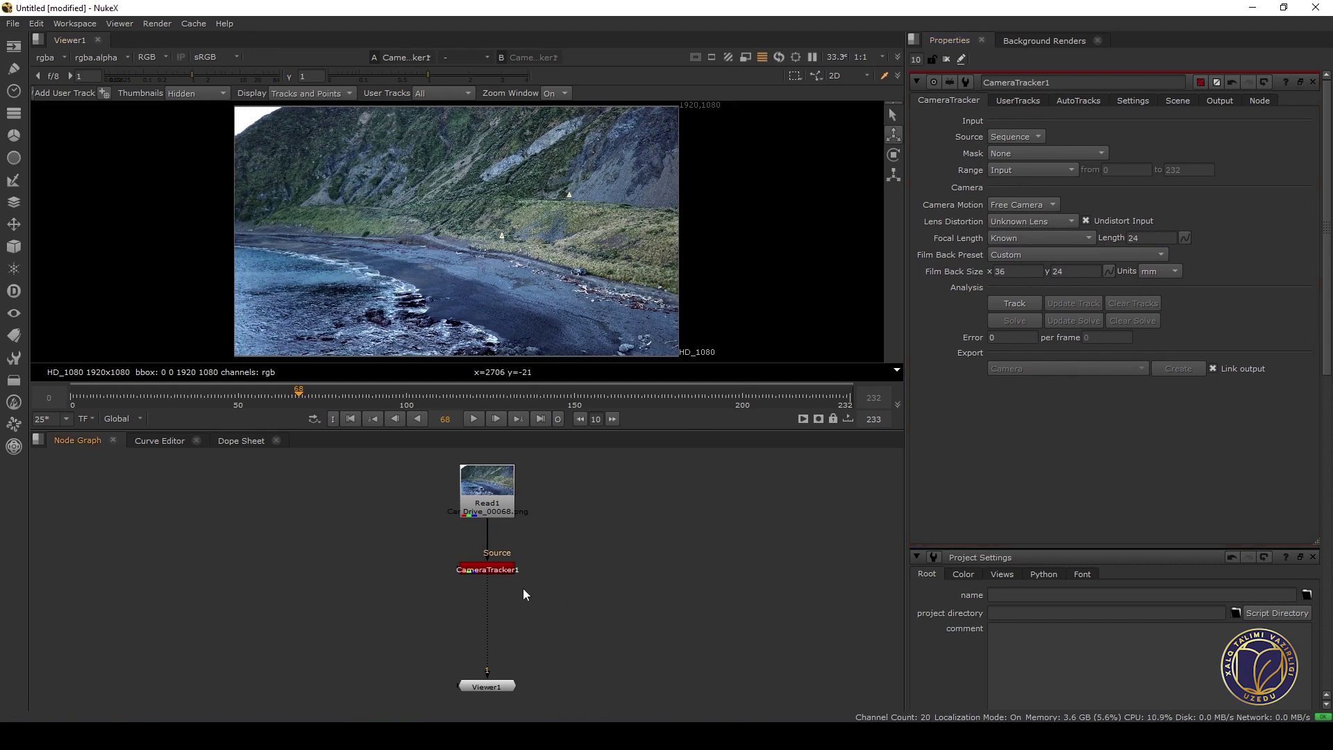
Turn on Preview Features in the CameraTracker settings and inspect the feature points across the hillside and beach
{"action": "left_click", "coordinate": [1023, 101]}
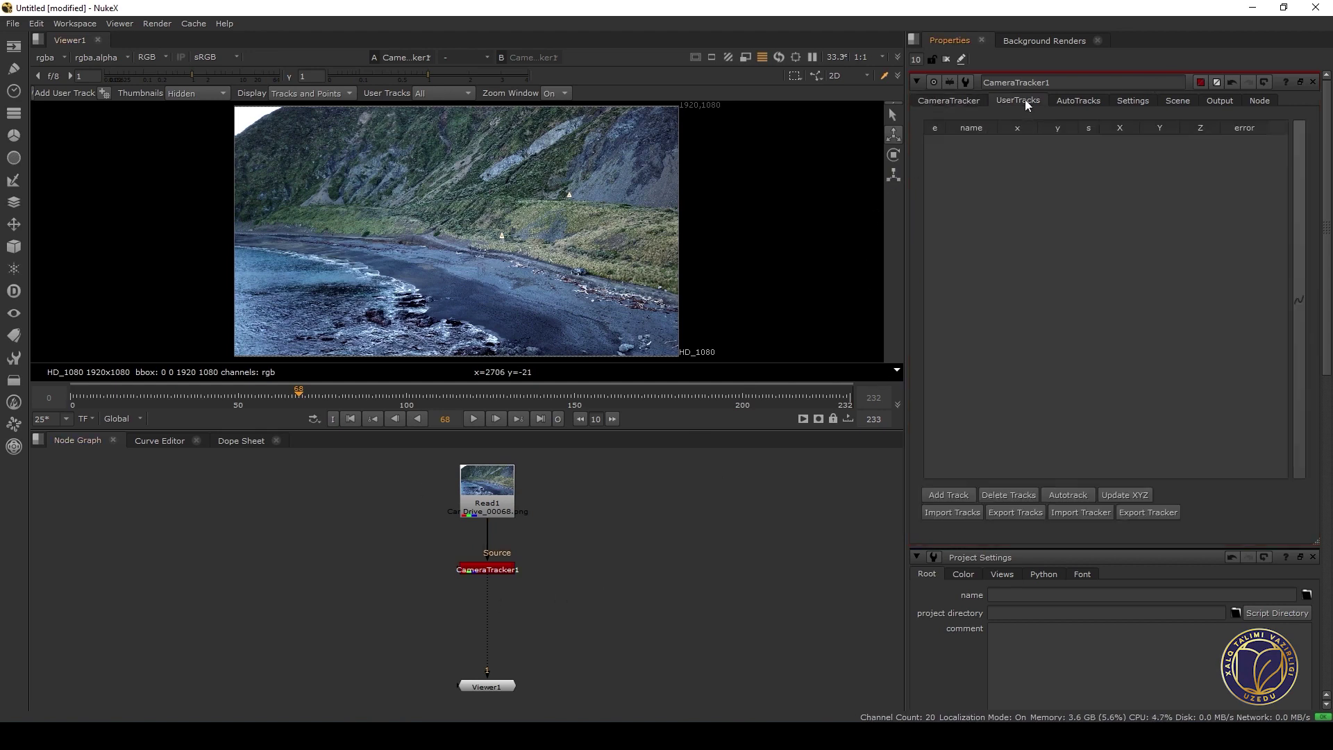
{"action": "left_click", "coordinate": [1140, 98]}
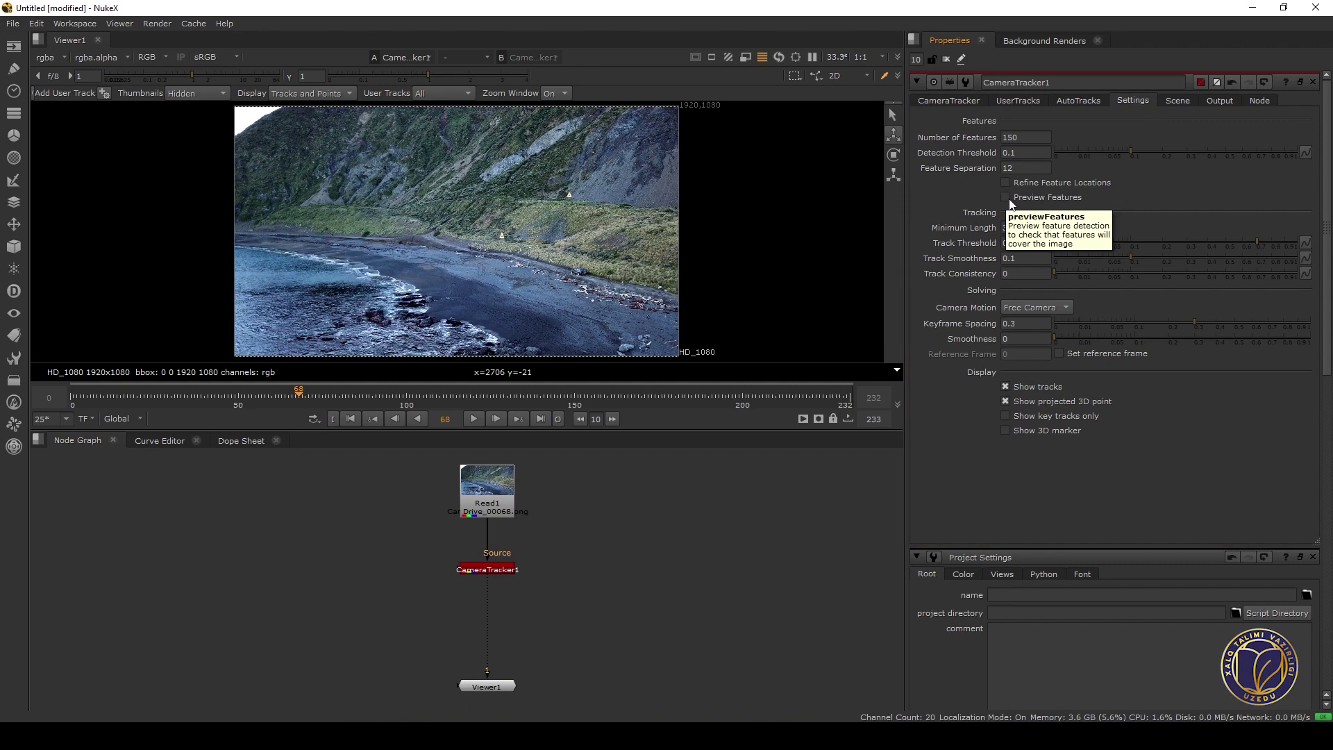
{"action": "left_click", "coordinate": [1005, 197]}
{"action": "scroll", "coordinate": [281, 164], "scroll_direction": "up", "scroll_amount": 2}
{"action": "scroll", "coordinate": [435, 257], "scroll_direction": "up", "scroll_amount": 2}
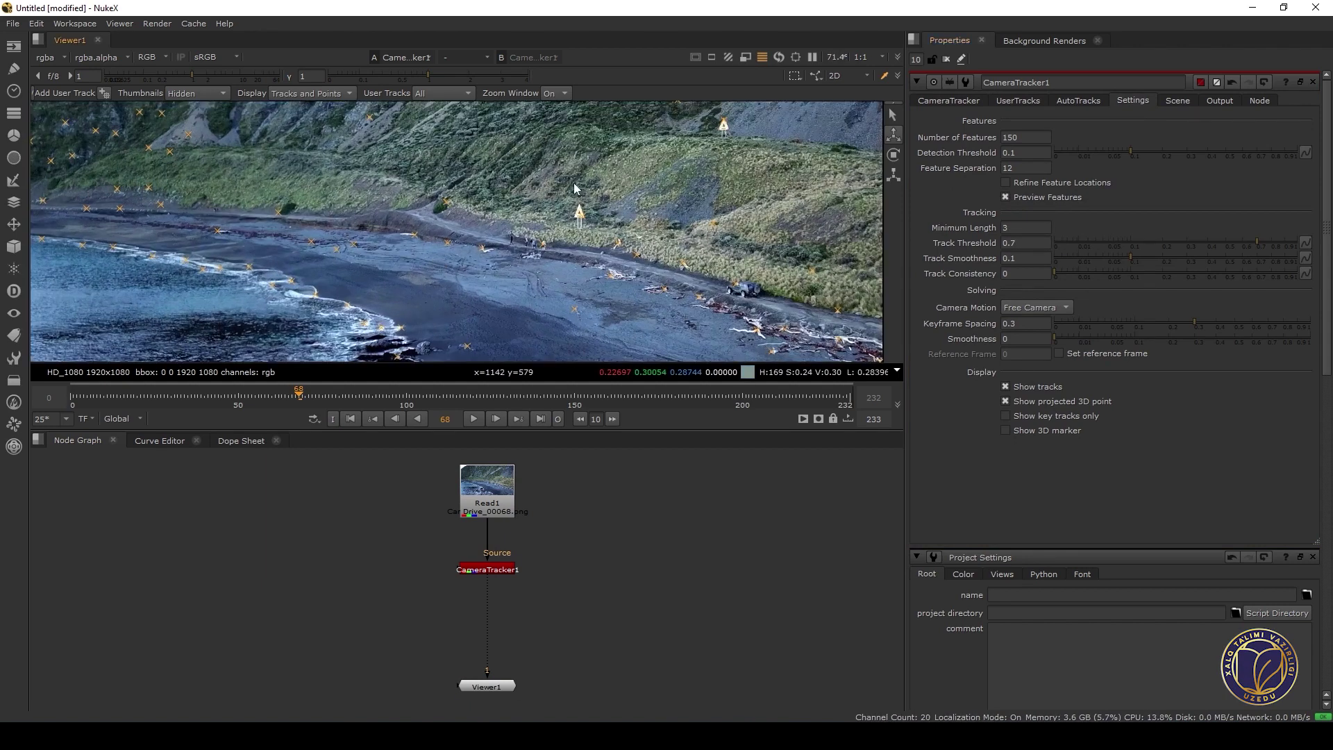
{"action": "middle_click_drag", "start_coordinate": [573, 182], "coordinate": [633, 340]}
{"action": "middle_click_drag", "start_coordinate": [456, 264], "coordinate": [652, 300]}
{"action": "middle_click_drag", "start_coordinate": [715, 222], "coordinate": [498, 207]}
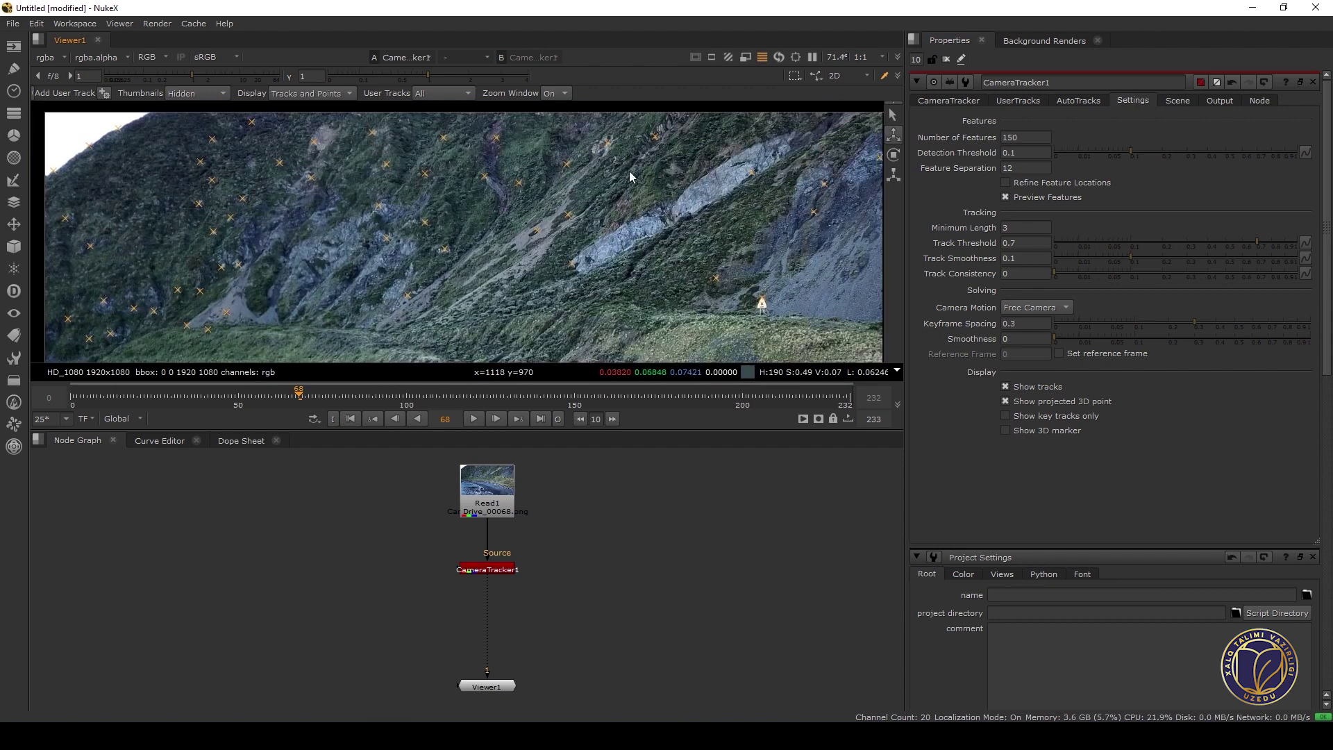
Set the CameraTracker's number of features to 400
{"action": "scroll", "coordinate": [580, 246], "scroll_direction": "down", "scroll_amount": 2}
{"action": "double_click", "coordinate": [1010, 137]}
{"action": "type", "text": "400"}
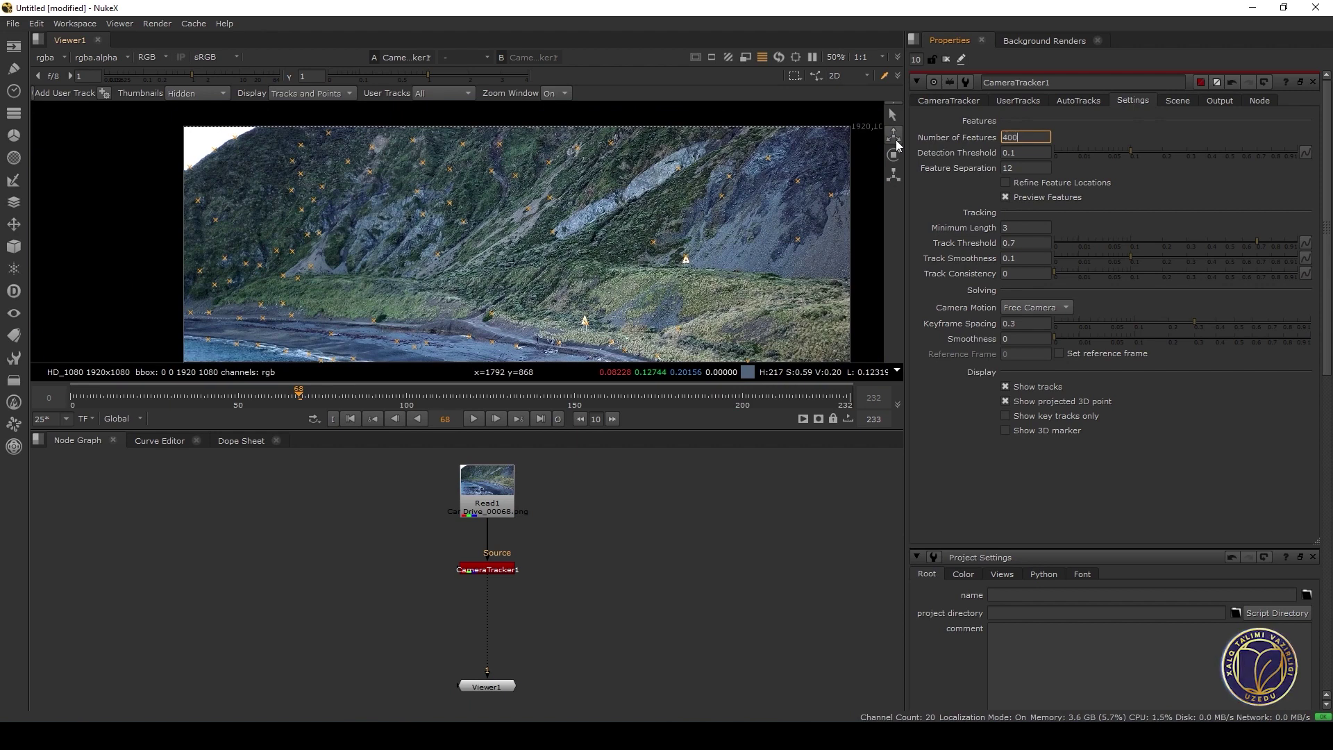
{"action": "key", "text": "Return"}
{"action": "middle_click_drag", "start_coordinate": [725, 330], "coordinate": [712, 264]}
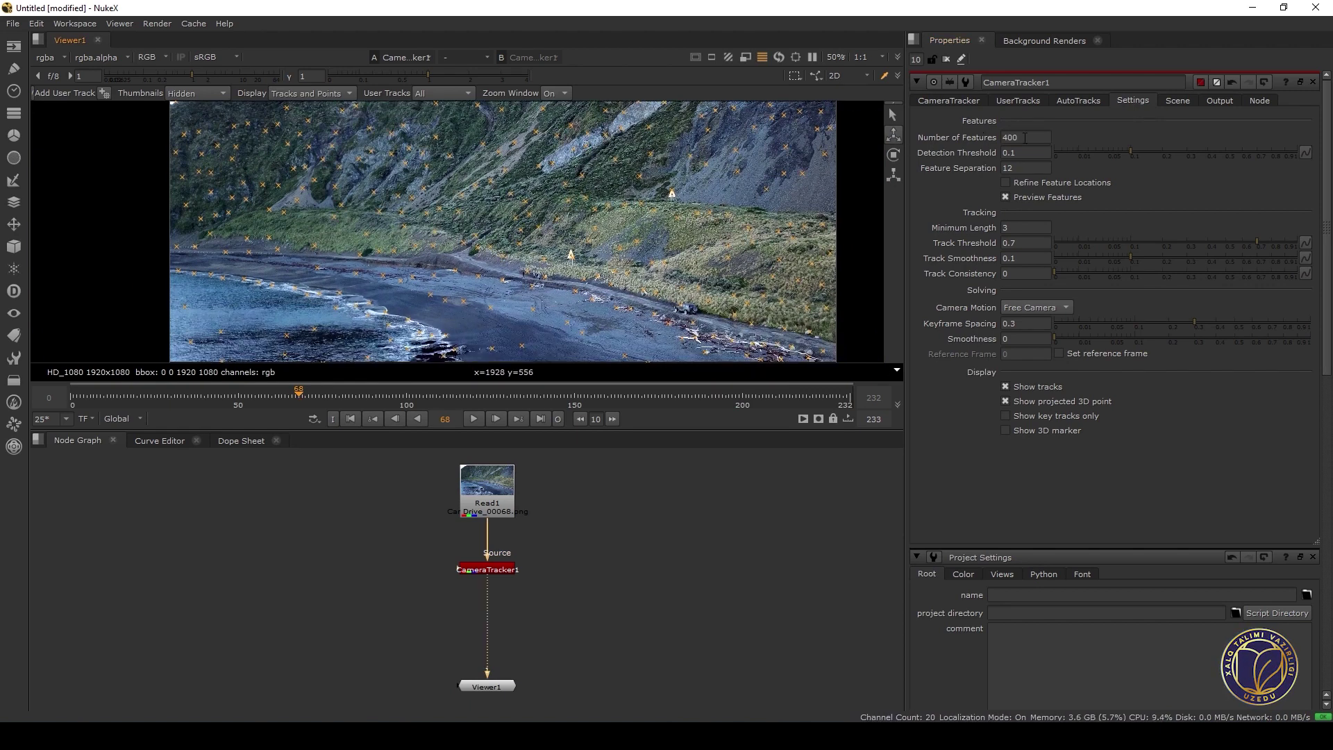
{"action": "left_click_drag", "start_coordinate": [1032, 134], "coordinate": [1004, 136]}
Examine how the previewed feature points are distributed over the sea, the surf line, the beach and the car
{"action": "middle_click_drag", "start_coordinate": [576, 214], "coordinate": [684, 161]}
{"action": "scroll", "coordinate": [498, 219], "scroll_direction": "down", "scroll_amount": 1}
{"action": "middle_click_drag", "start_coordinate": [661, 206], "coordinate": [657, 269]}
{"action": "scroll", "coordinate": [772, 252], "scroll_direction": "up", "scroll_amount": 2}
{"action": "middle_click_drag", "start_coordinate": [772, 252], "coordinate": [822, 132]}
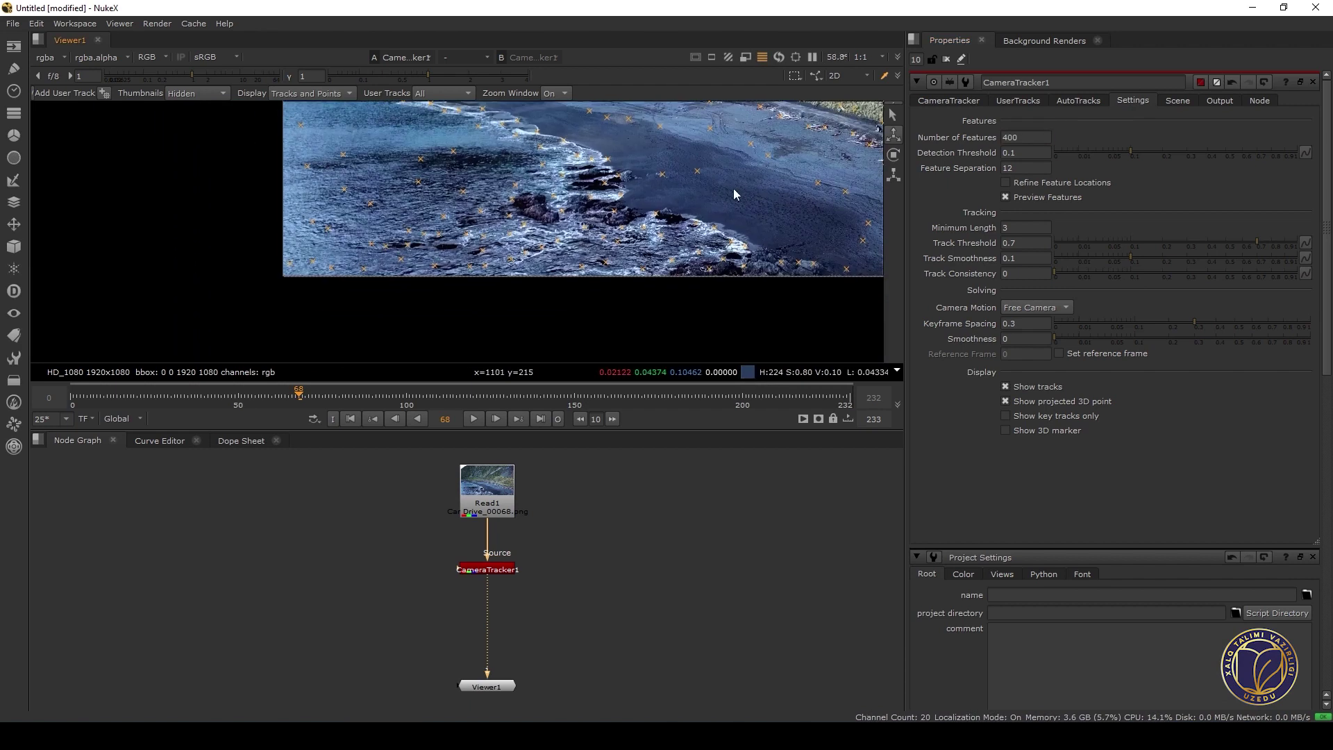
{"action": "middle_click_drag", "start_coordinate": [735, 194], "coordinate": [737, 236]}
{"action": "middle_click_drag", "start_coordinate": [697, 146], "coordinate": [495, 270]}
{"action": "scroll", "coordinate": [496, 270], "scroll_direction": "up", "scroll_amount": 2}
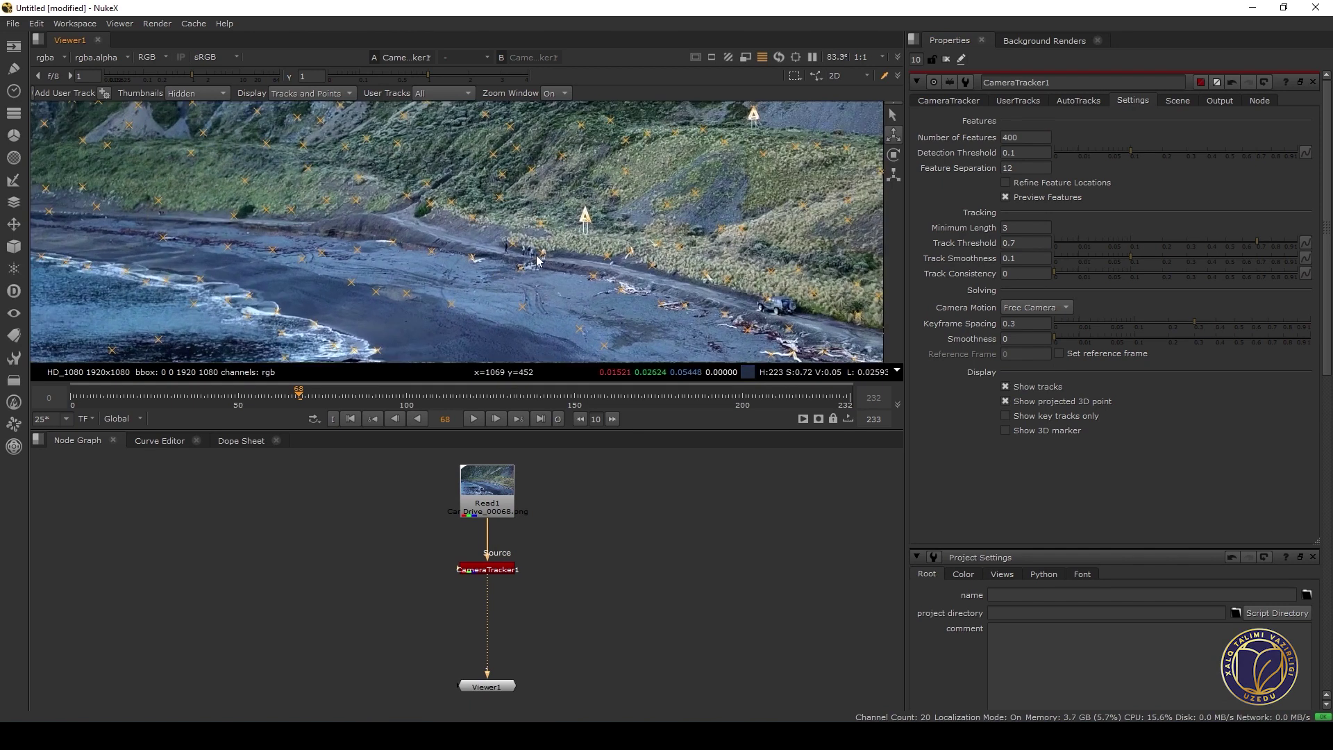
{"action": "middle_click_drag", "start_coordinate": [684, 290], "coordinate": [465, 264]}
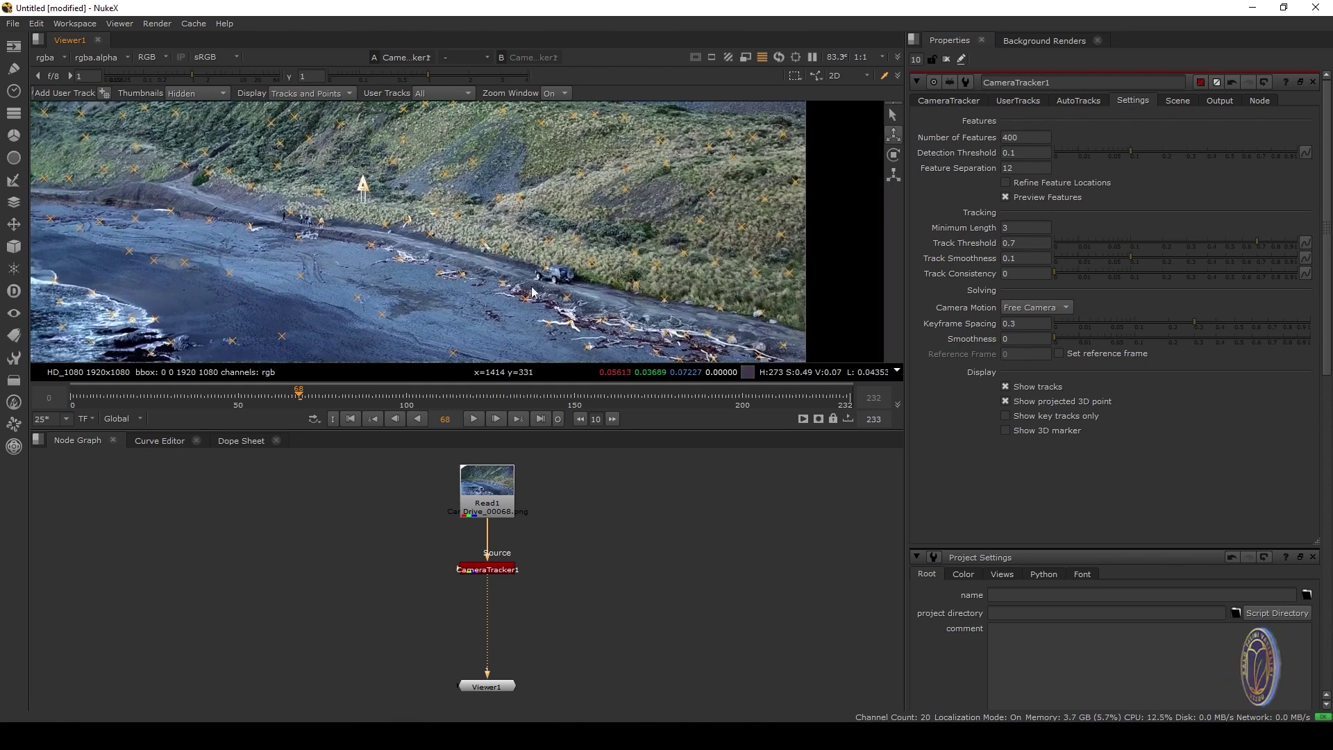
{"action": "scroll", "coordinate": [490, 281], "scroll_direction": "down", "scroll_amount": 3}
{"action": "scroll", "coordinate": [494, 278], "scroll_direction": "down", "scroll_amount": 1}
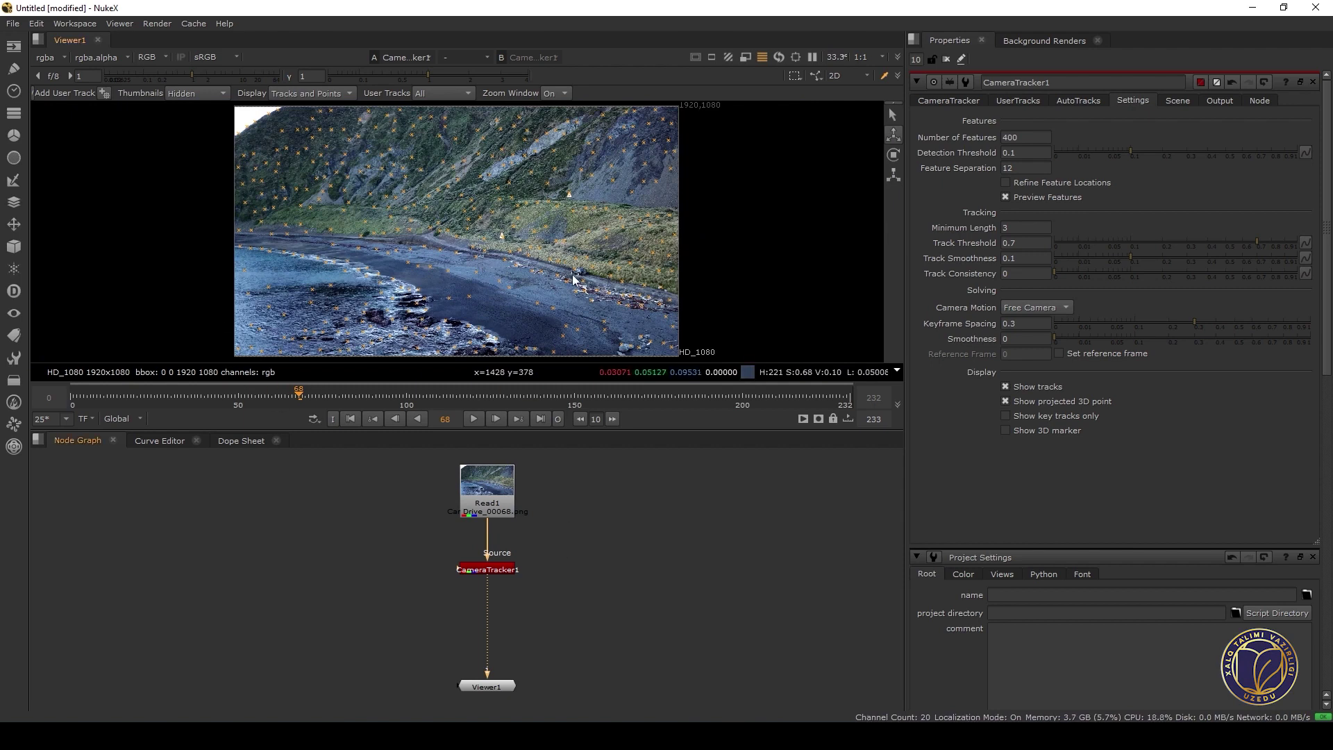
{"action": "scroll", "coordinate": [451, 236], "scroll_direction": "up", "scroll_amount": 4}
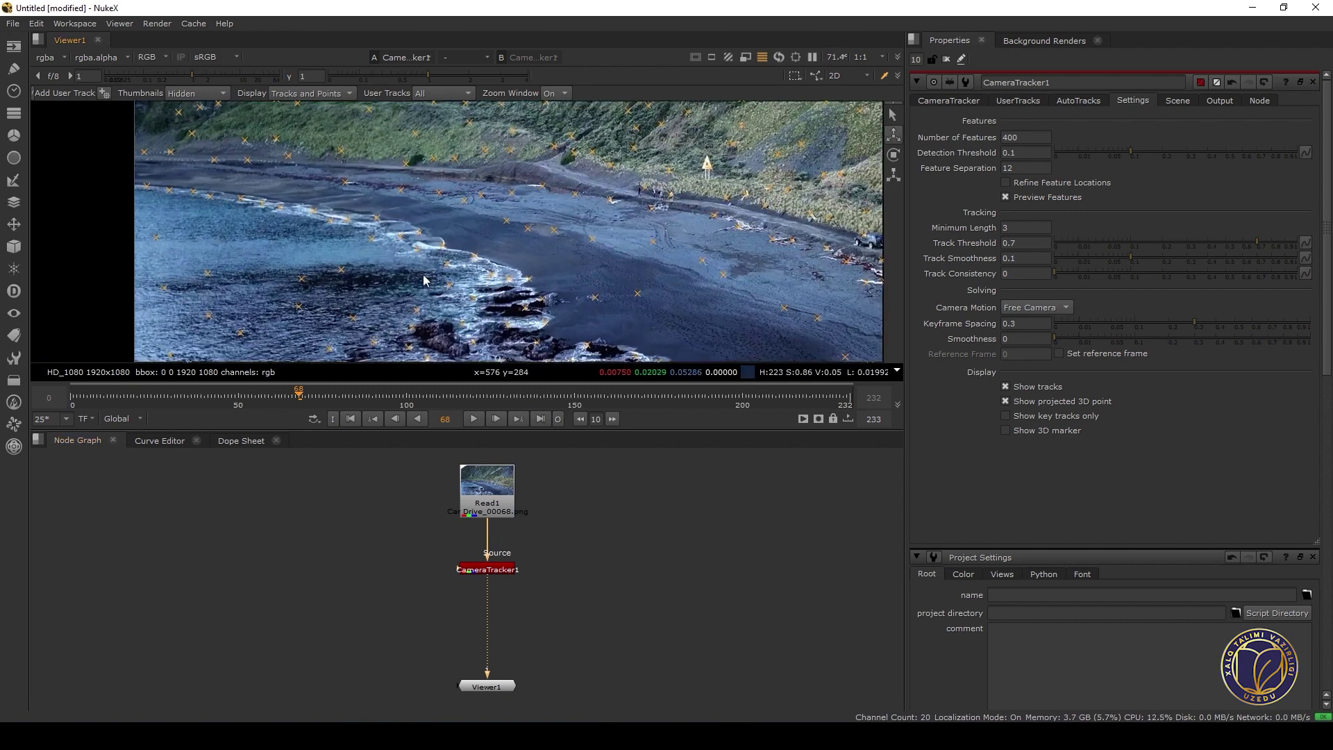
{"action": "mouse_move", "coordinate": [709, 261]}
{"action": "middle_mouse_down"}
{"action": "mouse_move", "coordinate": [680, 284]}
{"action": "mouse_move", "coordinate": [518, 322]}
{"action": "middle_mouse_up"}
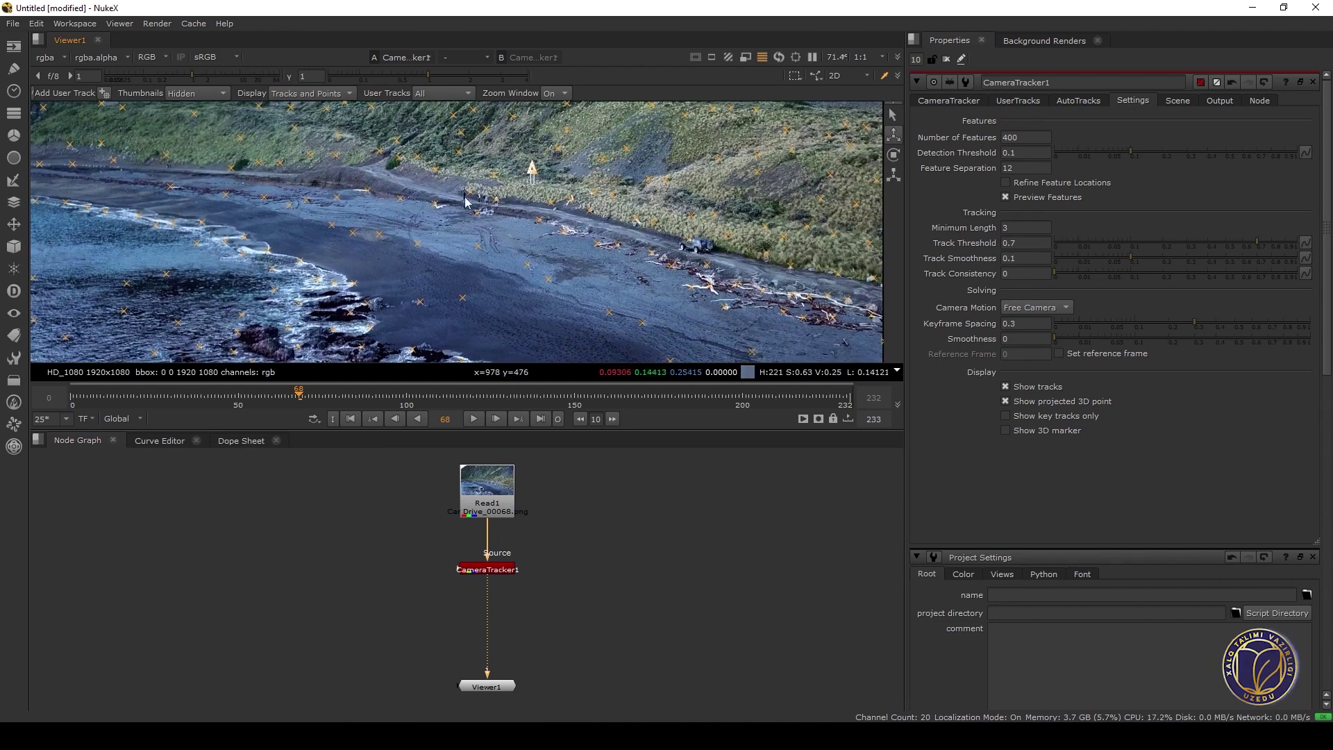
{"action": "middle_click_drag", "start_coordinate": [376, 291], "coordinate": [561, 236]}
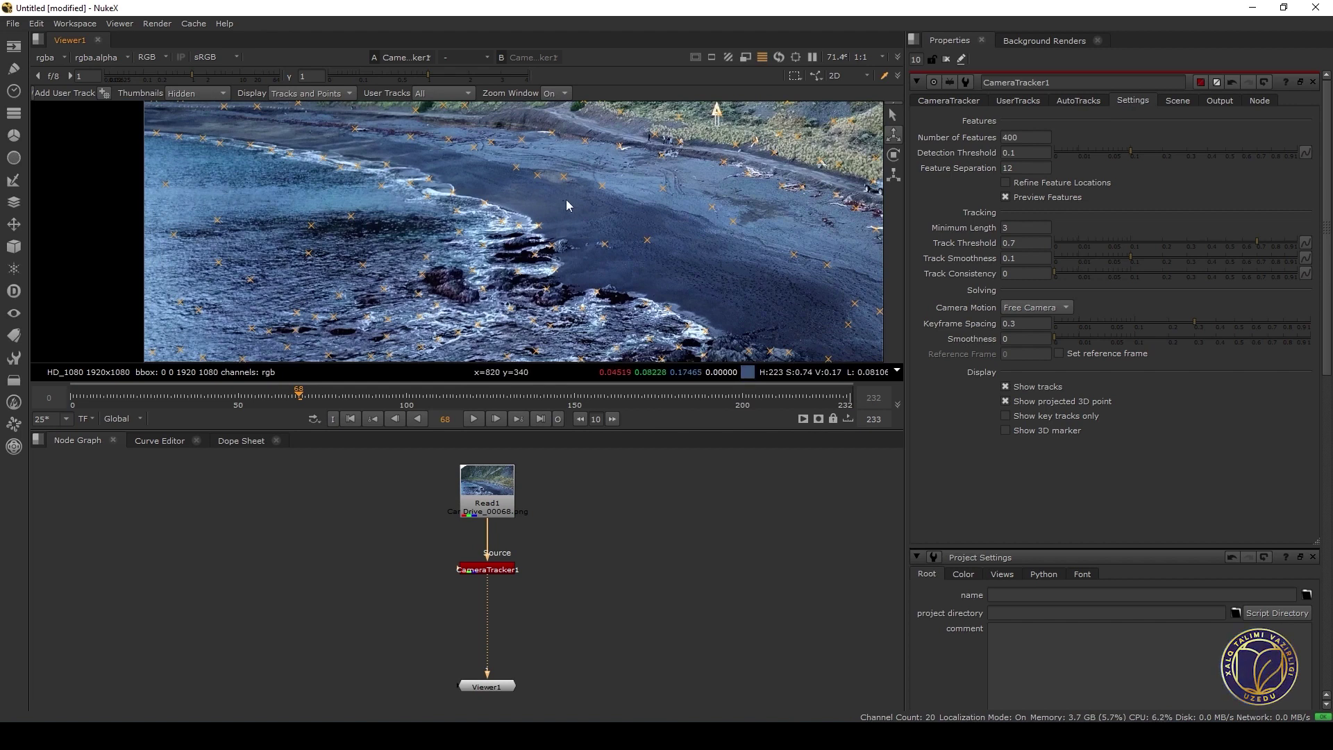
{"action": "middle_click_drag", "start_coordinate": [567, 201], "coordinate": [519, 300]}
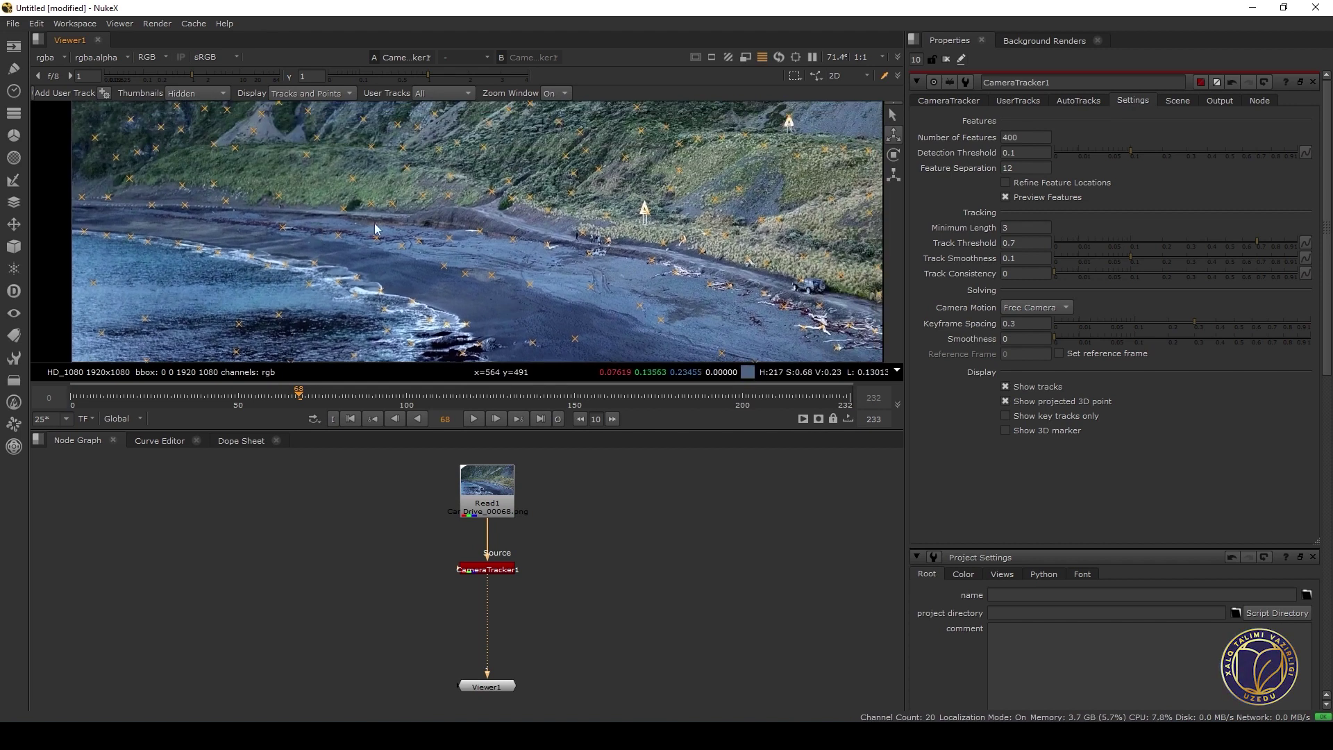
{"action": "middle_click_drag", "start_coordinate": [436, 284], "coordinate": [434, 234]}
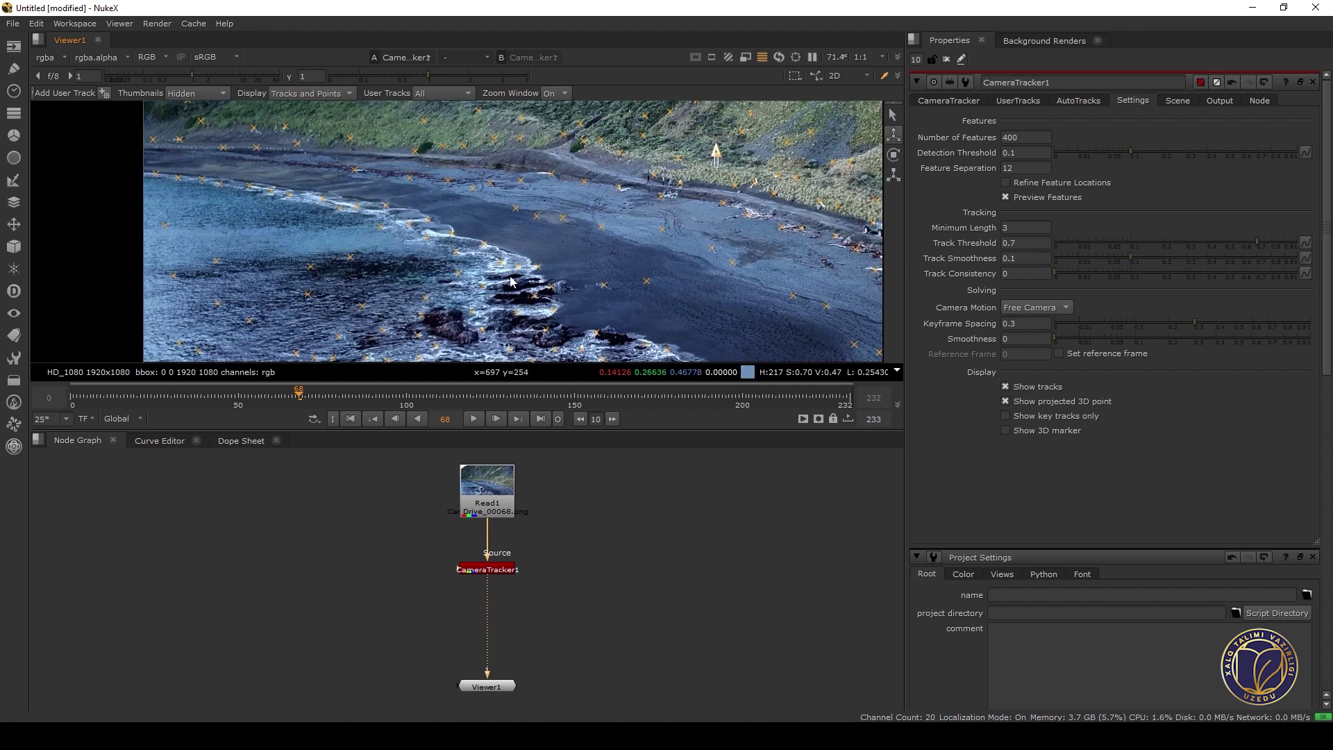
{"action": "middle_click_drag", "start_coordinate": [315, 235], "coordinate": [261, 231]}
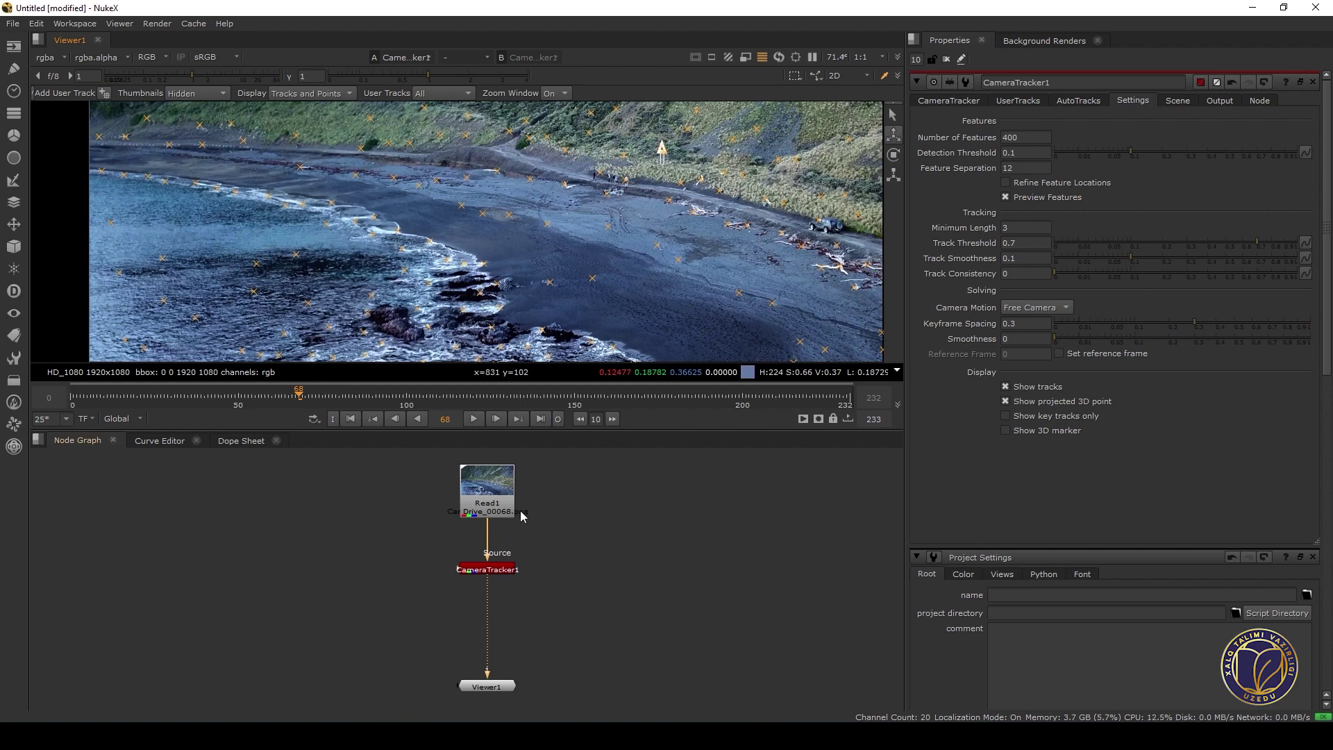
{"action": "middle_click_drag", "start_coordinate": [250, 218], "coordinate": [212, 197]}
{"action": "scroll", "coordinate": [212, 197], "scroll_direction": "down", "scroll_amount": 1}
{"action": "middle_click_drag", "start_coordinate": [310, 194], "coordinate": [382, 173]}
{"action": "scroll", "coordinate": [450, 202], "scroll_direction": "down", "scroll_amount": 1}
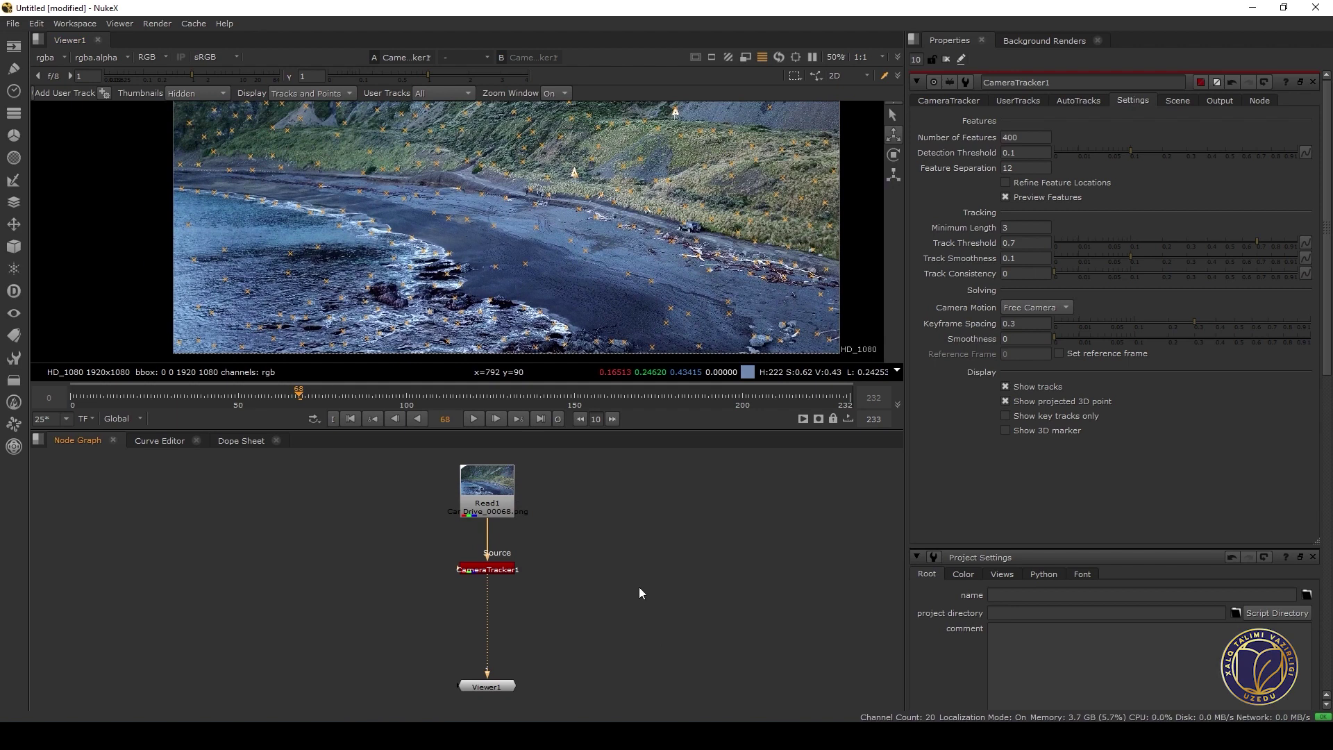
Create an unconnected Roto node and place it to the left of the CameraTracker node
{"action": "key", "text": "o"}
{"action": "left_click_drag", "start_coordinate": [646, 628], "coordinate": [291, 583]}
{"action": "middle_click_drag", "start_coordinate": [485, 214], "coordinate": [536, 188]}
{"action": "middle_click_drag", "start_coordinate": [410, 217], "coordinate": [389, 216]}
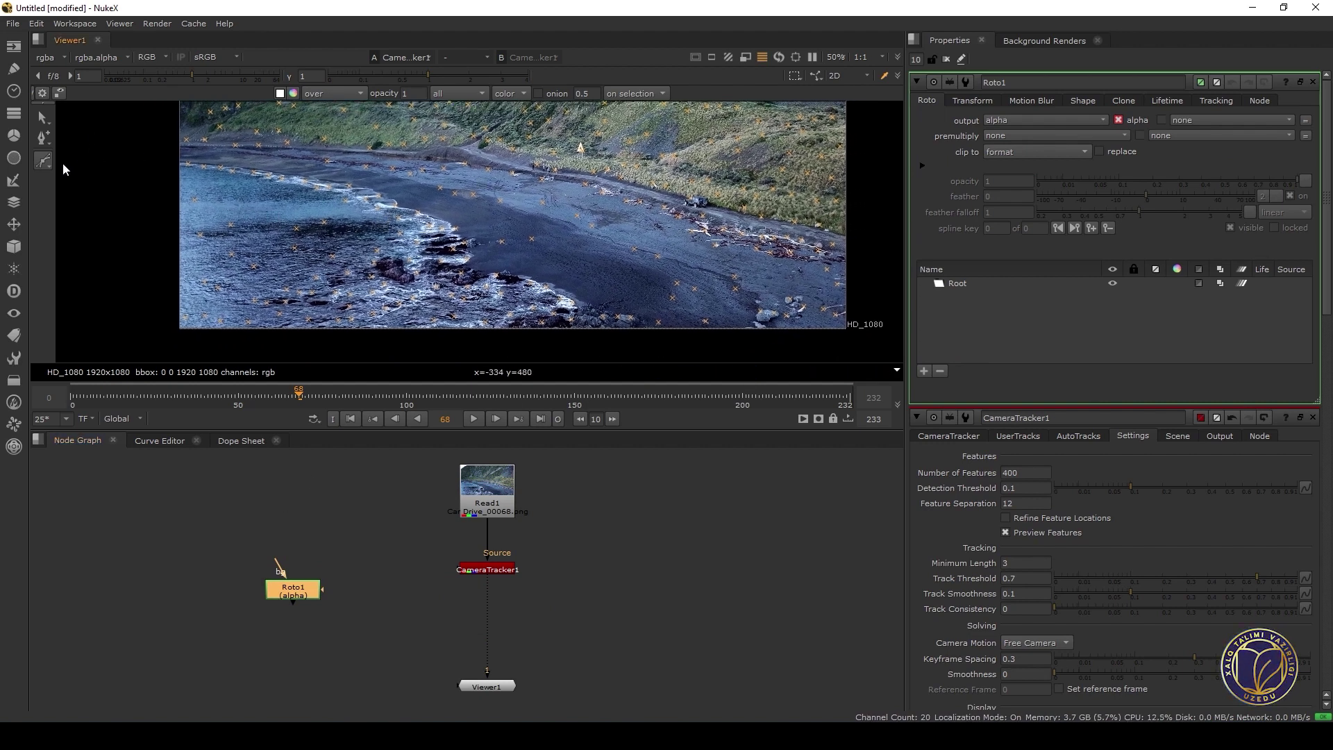
Draw a closed Bezier shape on the Roto node enclosing the sea and surf, following the beach and extending beyond the frame edges
{"action": "left_click", "coordinate": [42, 165]}
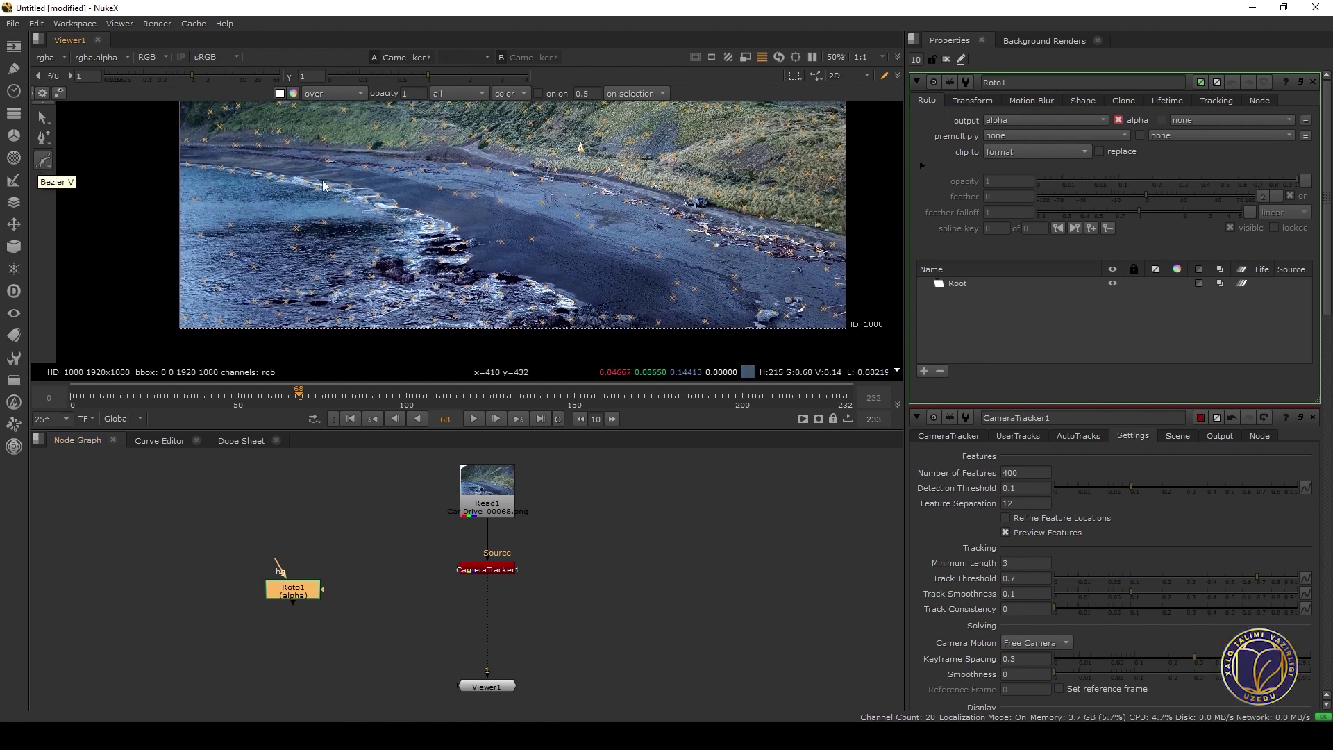
{"action": "middle_click_drag", "start_coordinate": [158, 153], "coordinate": [193, 168]}
{"action": "left_click_drag", "start_coordinate": [192, 165], "coordinate": [220, 168]}
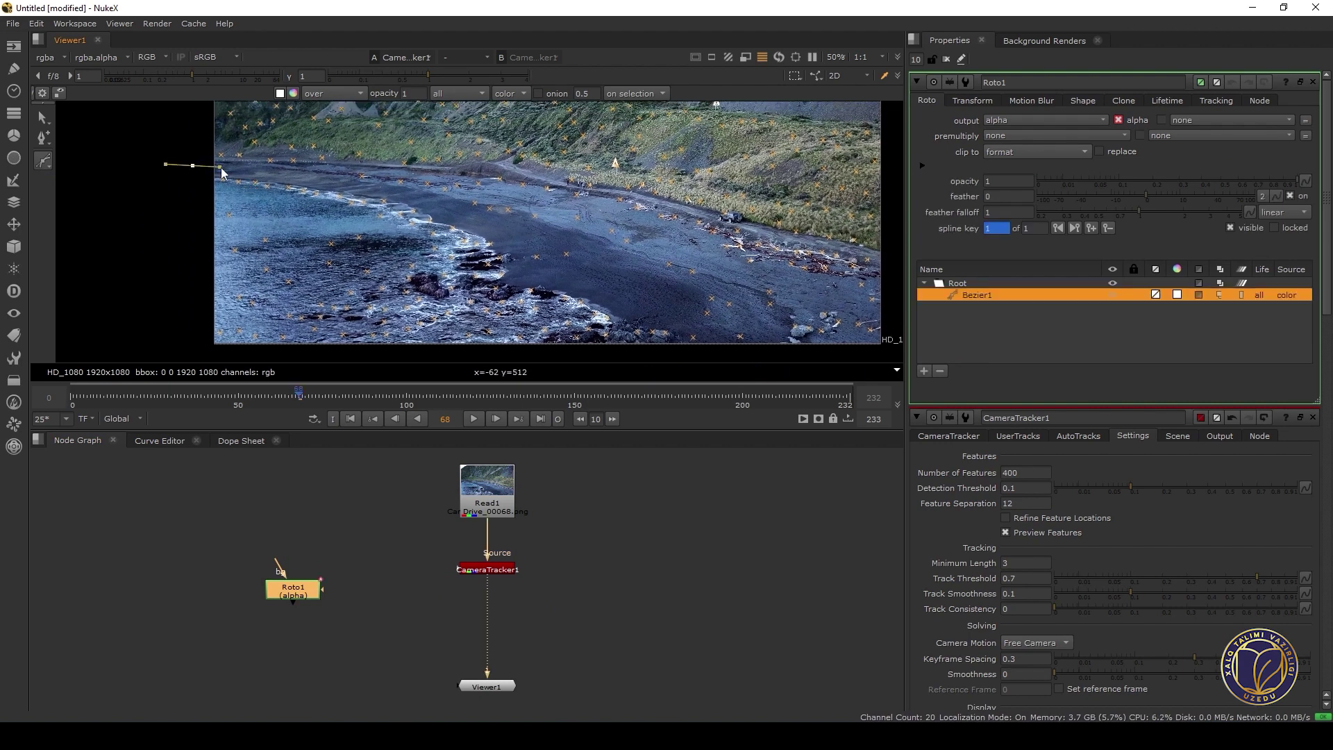
{"action": "left_click_drag", "start_coordinate": [361, 185], "coordinate": [376, 187]}
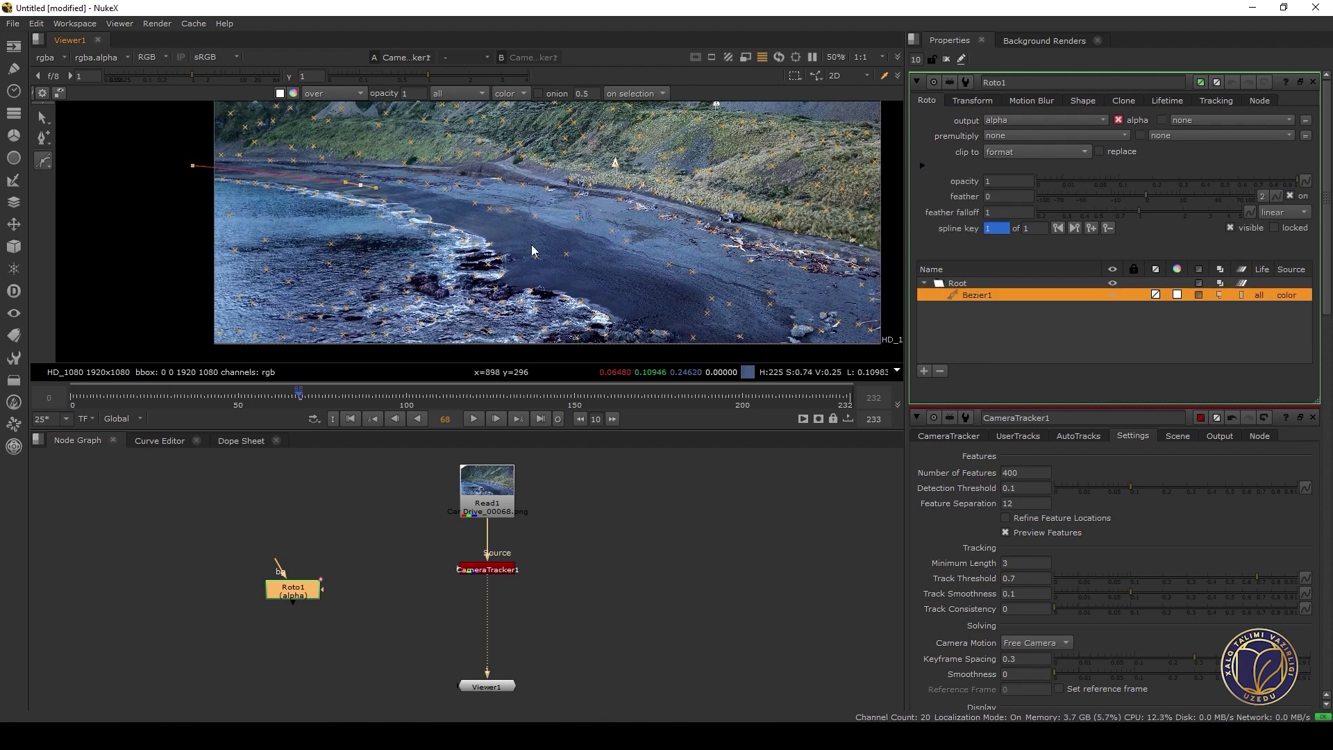
{"action": "middle_click_drag", "start_coordinate": [531, 245], "coordinate": [495, 219]}
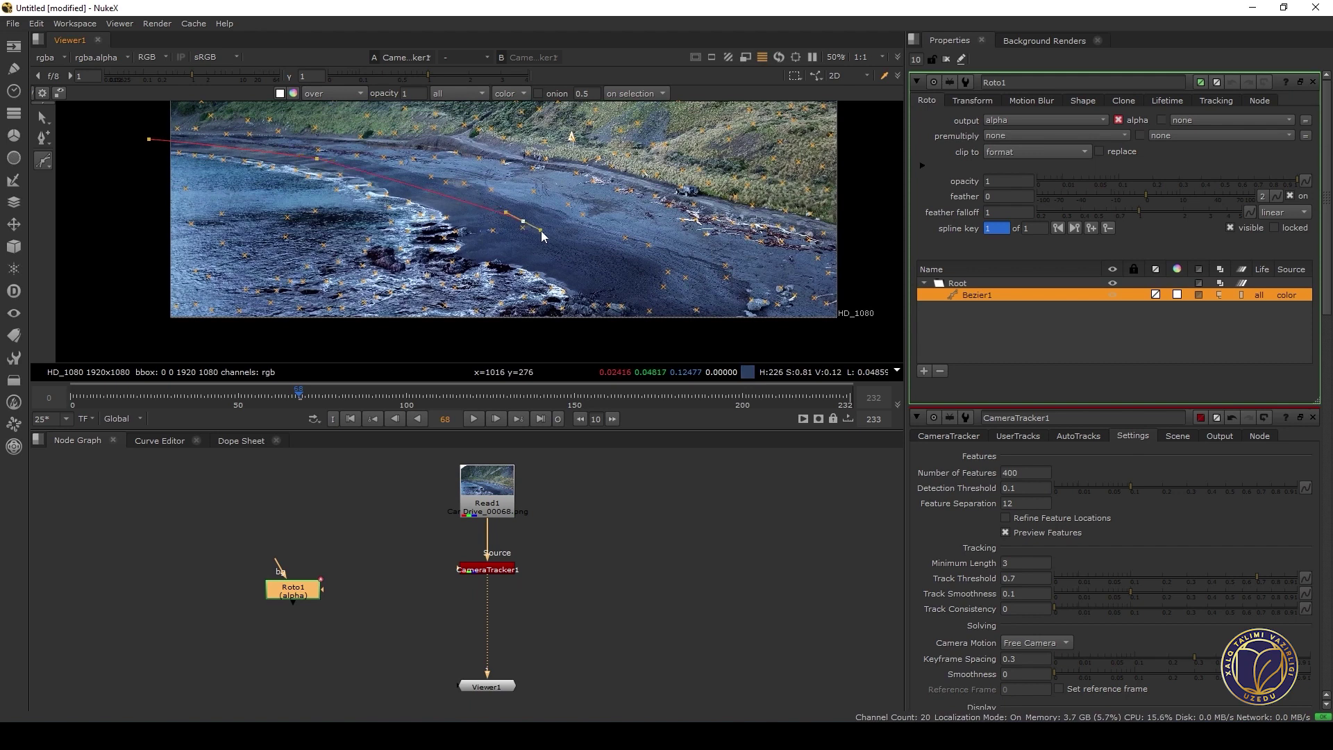
{"action": "middle_click_drag", "start_coordinate": [571, 266], "coordinate": [489, 205]}
{"action": "left_click_drag", "start_coordinate": [602, 268], "coordinate": [575, 279]}
{"action": "middle_click_drag", "start_coordinate": [95, 318], "coordinate": [289, 342]}
{"action": "left_click_drag", "start_coordinate": [144, 353], "coordinate": [120, 343]}
{"action": "left_click", "coordinate": [247, 114]}
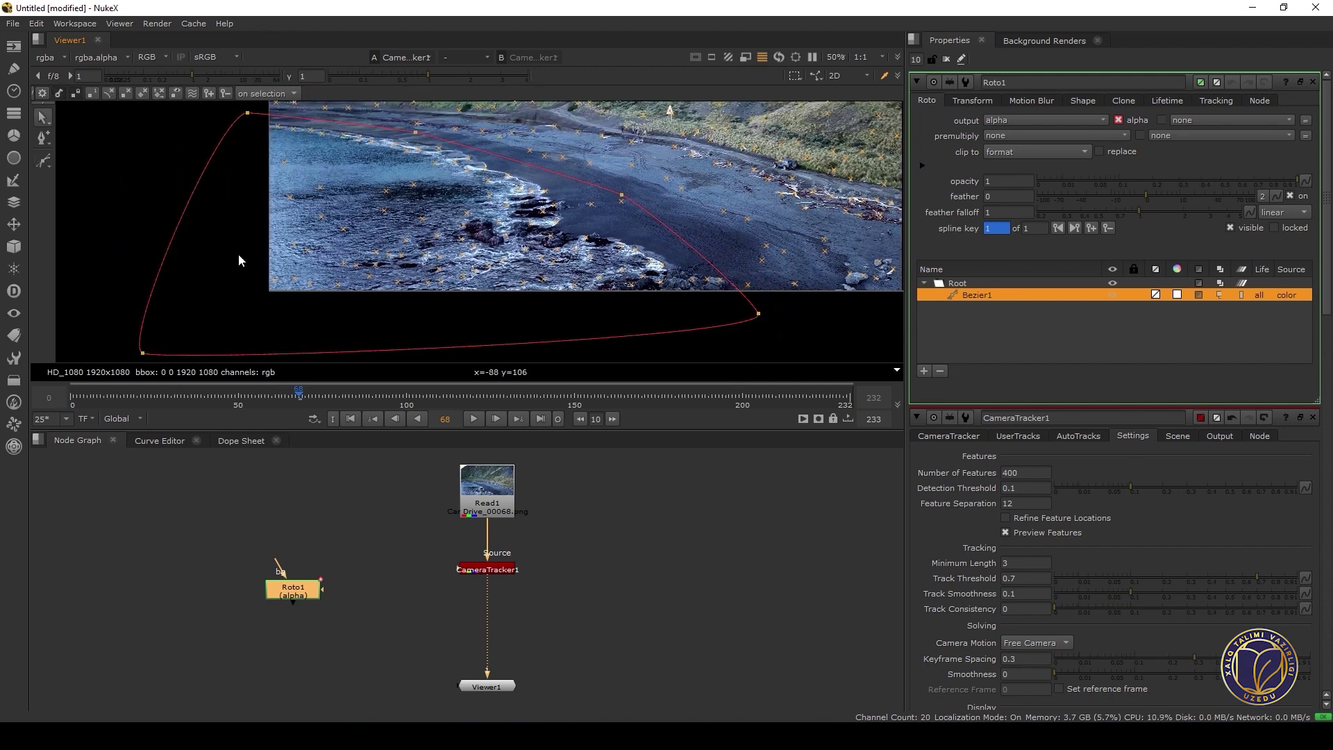
At frame 0, reposition the Bezier's points along the beach and below the frame so the outline follows the shoreline
{"action": "middle_click_drag", "start_coordinate": [238, 260], "coordinate": [211, 275]}
{"action": "left_click", "coordinate": [54, 403]}
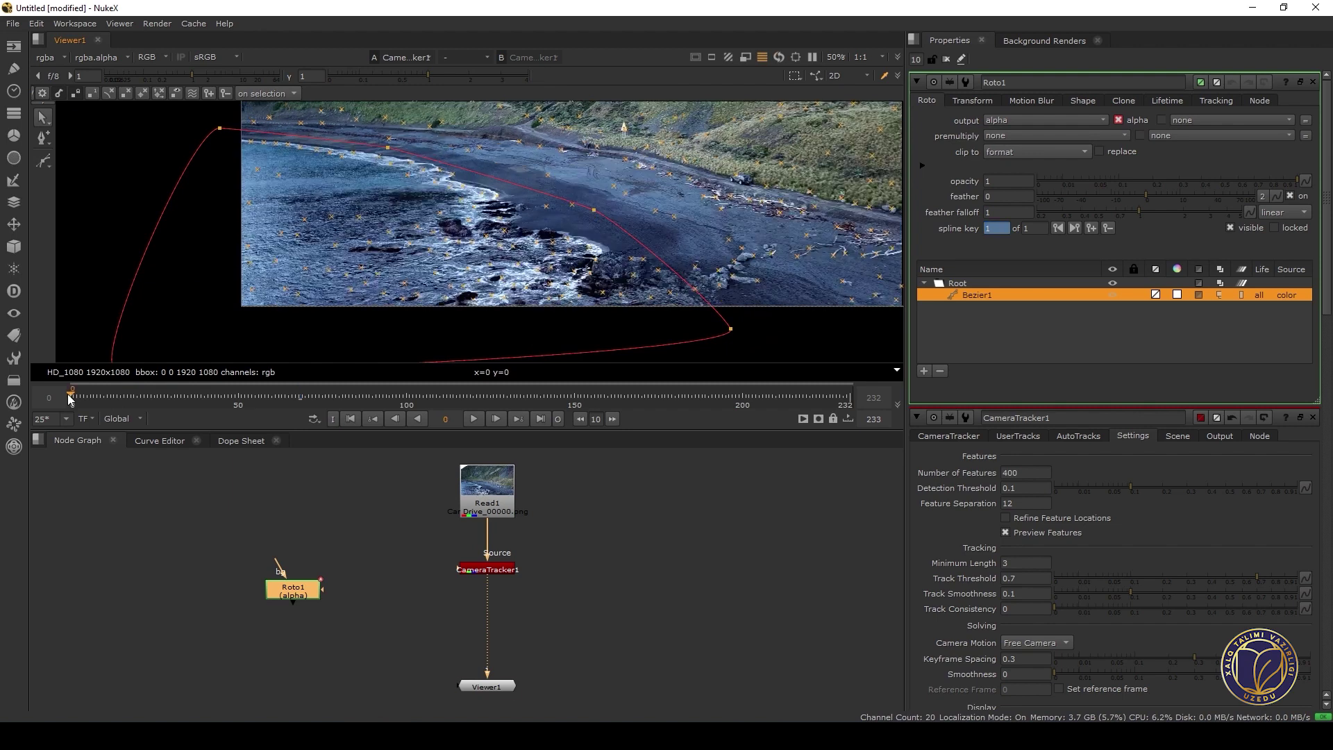
{"action": "left_click", "coordinate": [298, 403]}
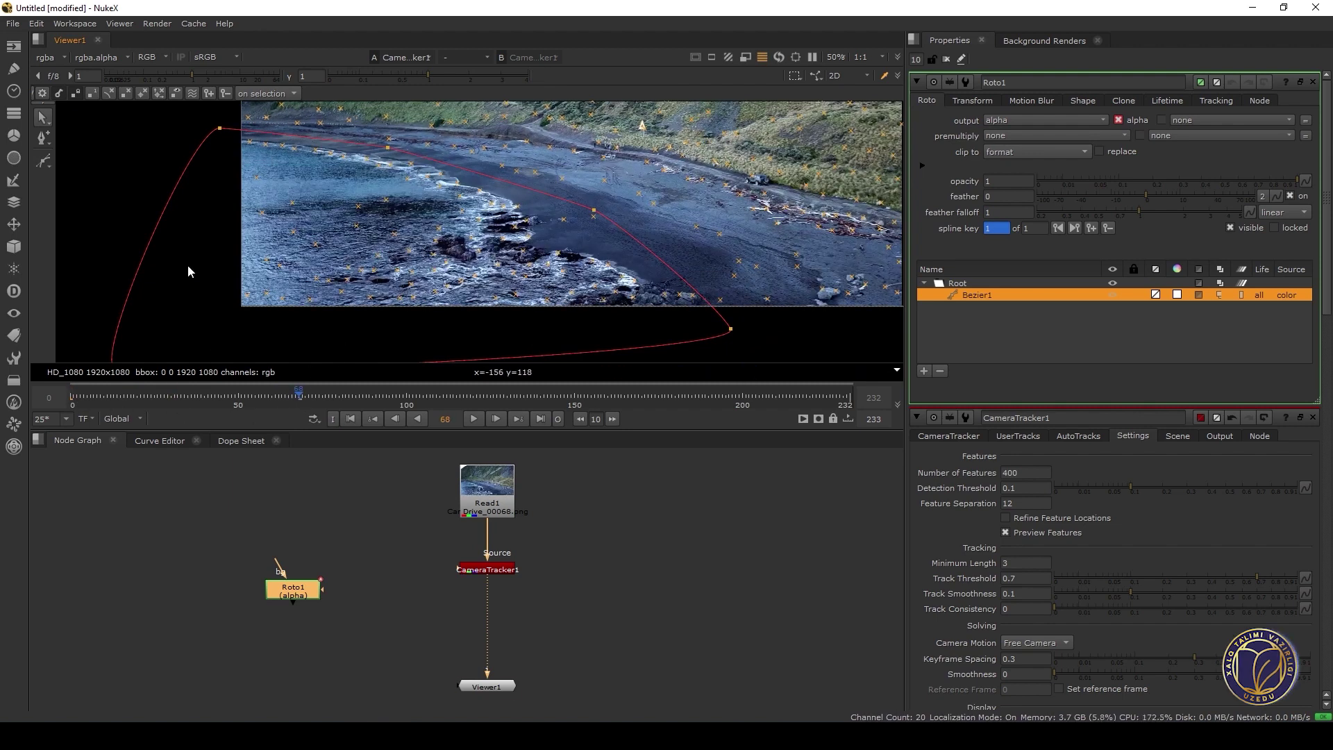
{"action": "middle_click_drag", "start_coordinate": [188, 266], "coordinate": [197, 252]}
{"action": "left_click", "coordinate": [71, 400]}
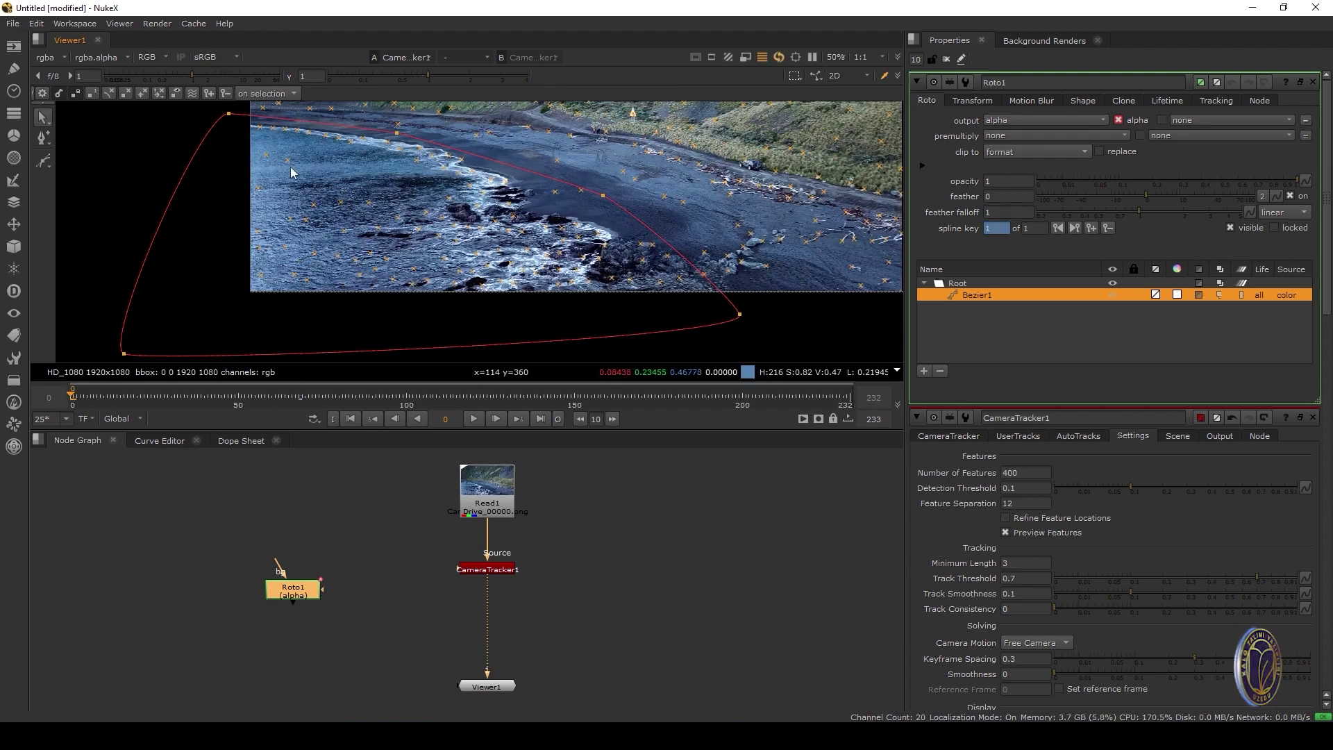
{"action": "middle_click_drag", "start_coordinate": [291, 167], "coordinate": [299, 212]}
{"action": "left_click_drag", "start_coordinate": [609, 240], "coordinate": [601, 244]}
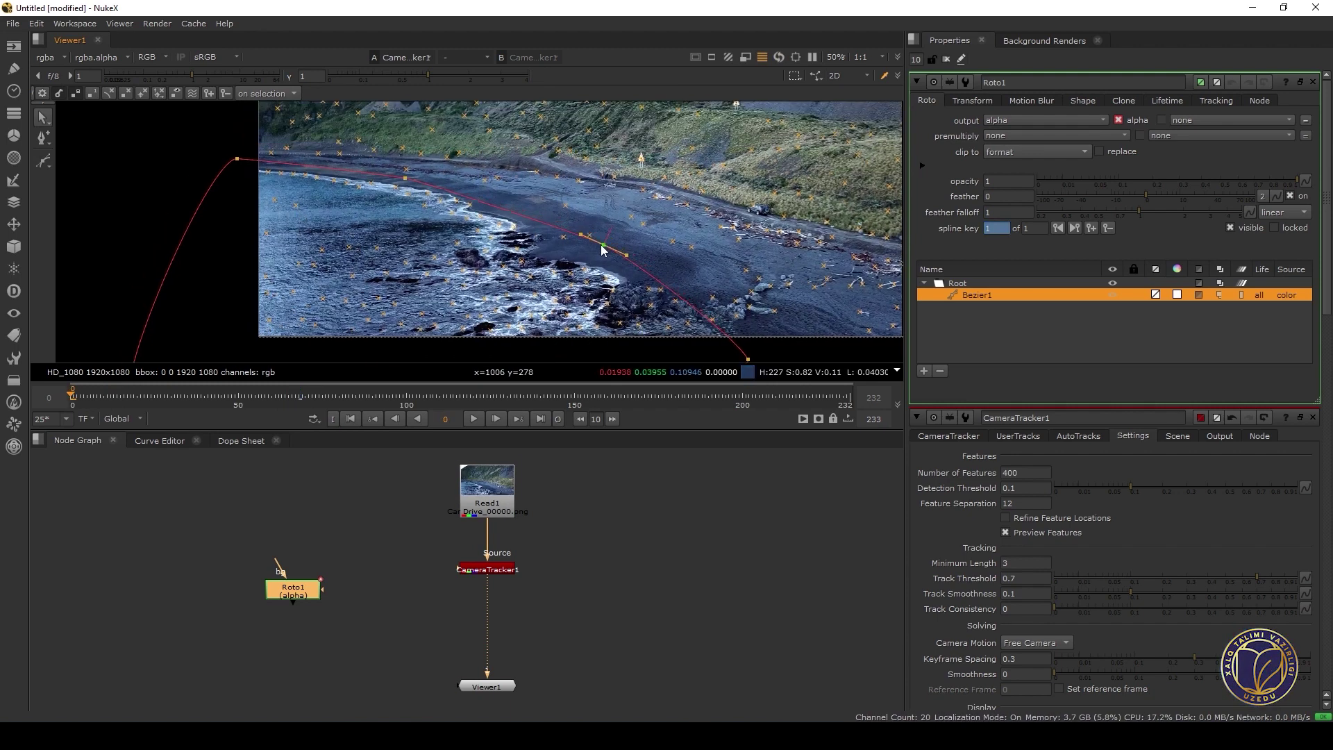
{"action": "key", "text": "f"}
{"action": "scroll", "coordinate": [352, 293], "scroll_direction": "up", "scroll_amount": 2}
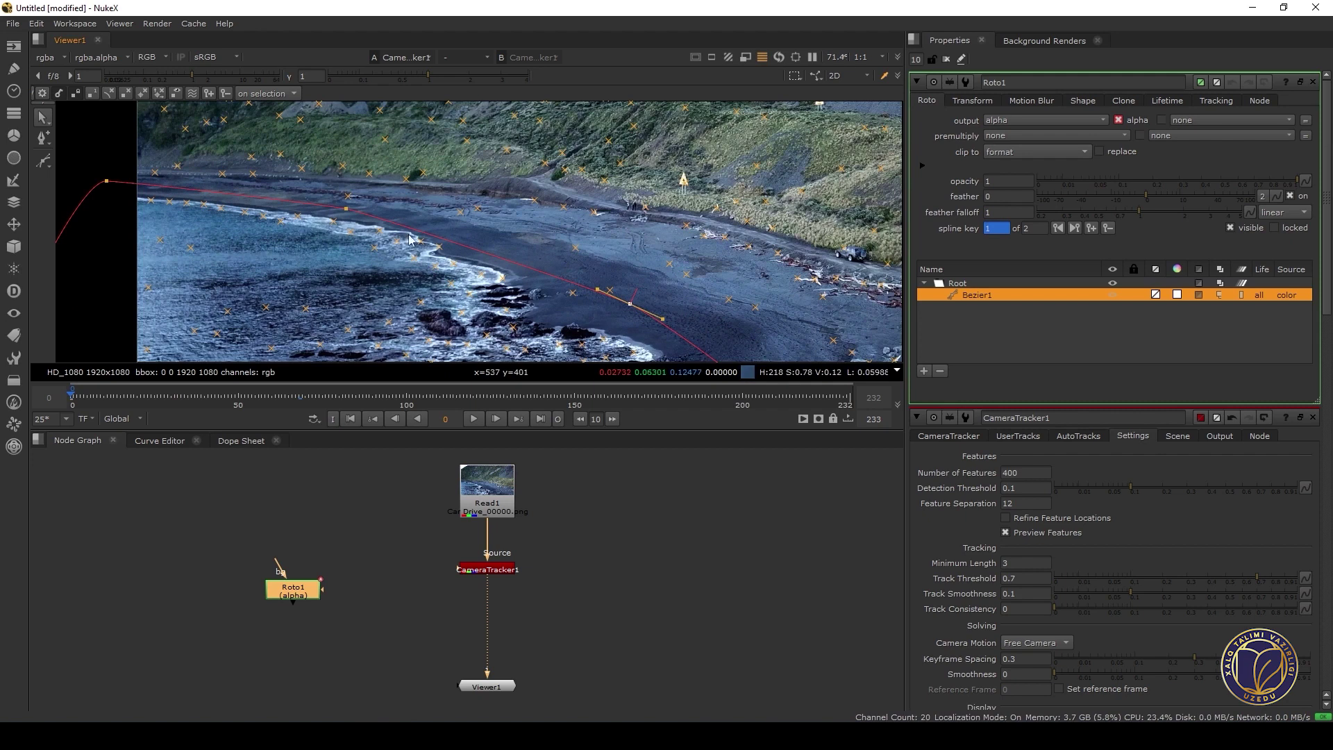
{"action": "left_click_drag", "start_coordinate": [346, 208], "coordinate": [387, 216]}
{"action": "middle_click_drag", "start_coordinate": [556, 289], "coordinate": [458, 267]}
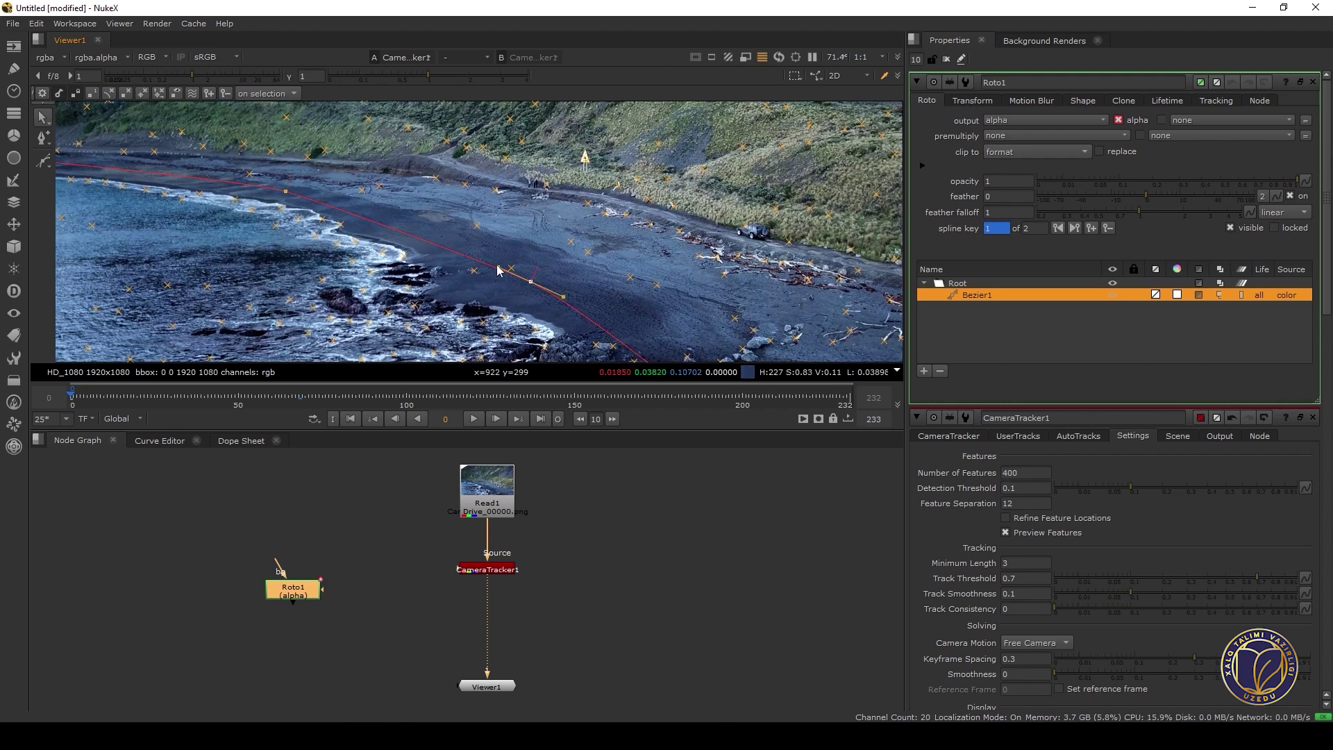
{"action": "middle_click_drag", "start_coordinate": [484, 262], "coordinate": [290, 162]}
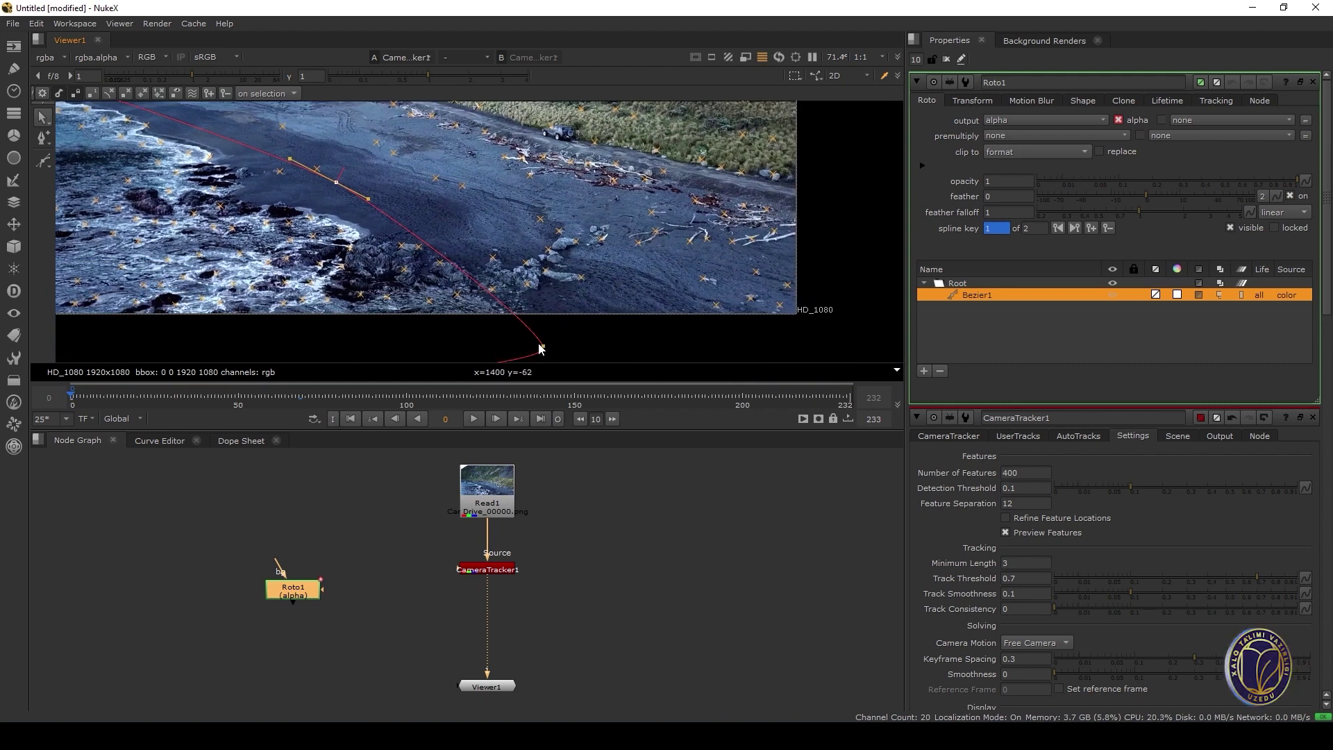
{"action": "left_click_drag", "start_coordinate": [546, 345], "coordinate": [562, 346]}
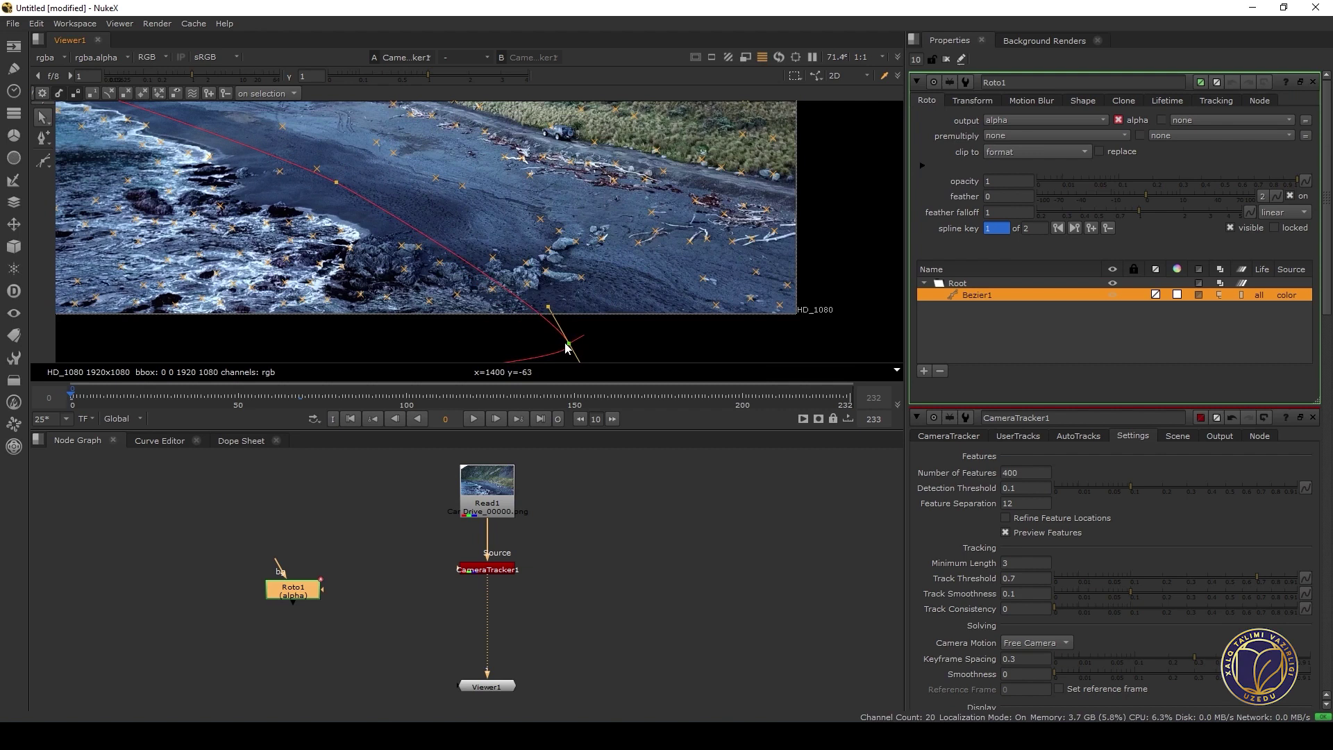
At frame 232, move the sea shape's points below the frame and along the beach outward so the outline clears the surf line
{"action": "scroll", "coordinate": [365, 265], "scroll_direction": "down", "scroll_amount": 2}
{"action": "middle_click_drag", "start_coordinate": [393, 268], "coordinate": [549, 283]}
{"action": "left_click_drag", "start_coordinate": [198, 397], "coordinate": [731, 402]}
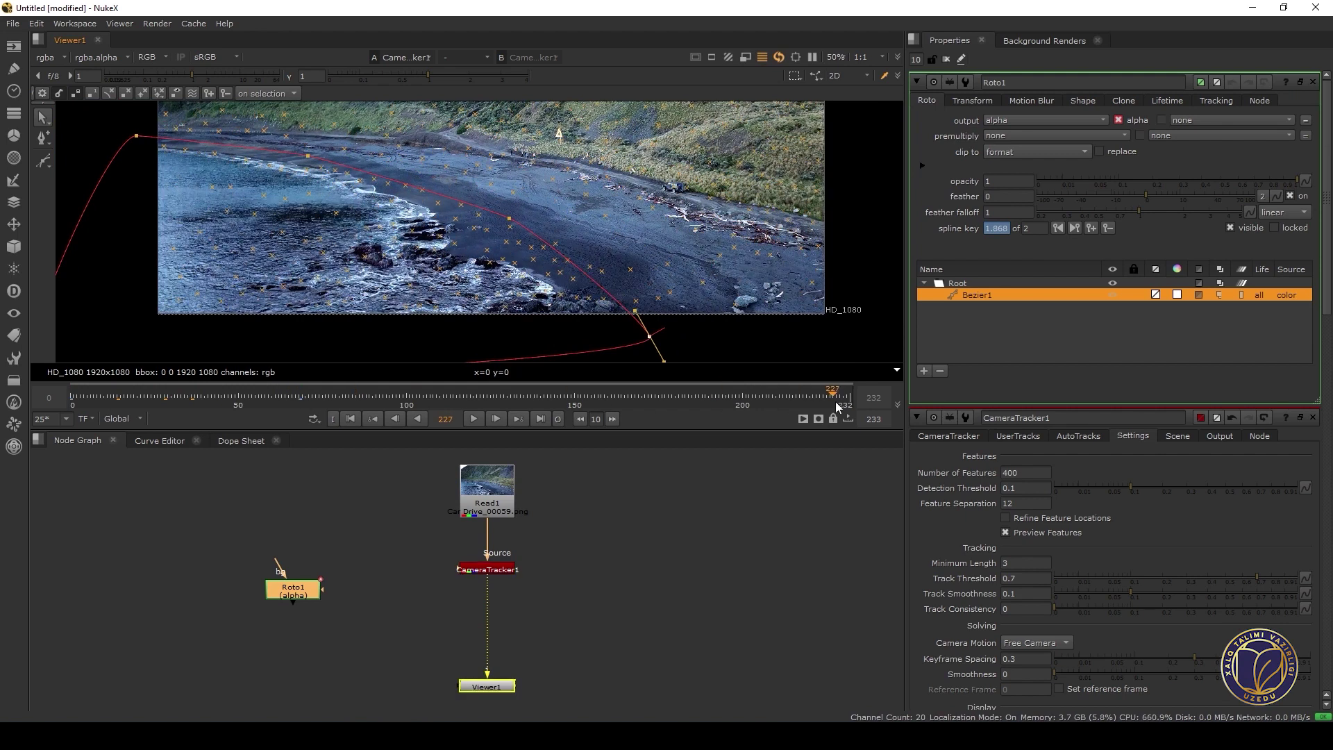
{"action": "left_click_drag", "start_coordinate": [835, 402], "coordinate": [853, 402]}
{"action": "middle_click_drag", "start_coordinate": [487, 261], "coordinate": [434, 258]}
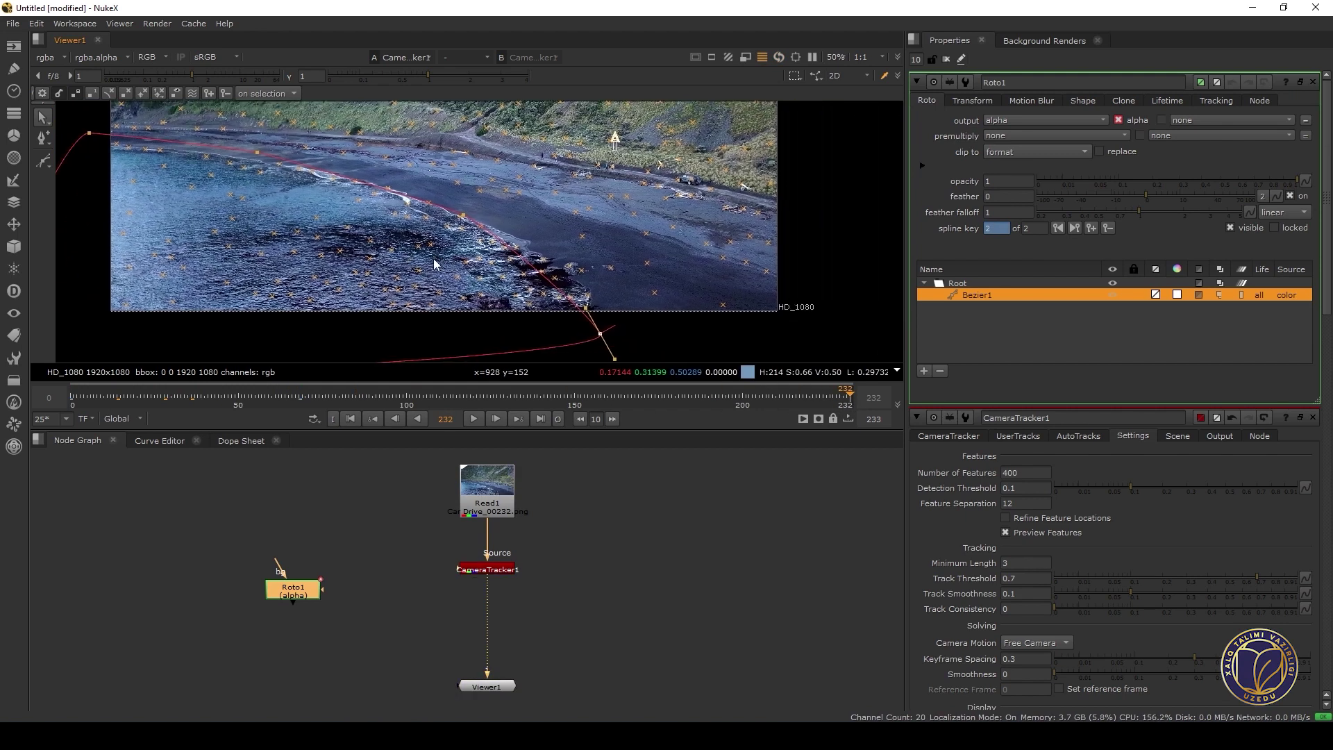
{"action": "left_click_drag", "start_coordinate": [604, 336], "coordinate": [650, 337]}
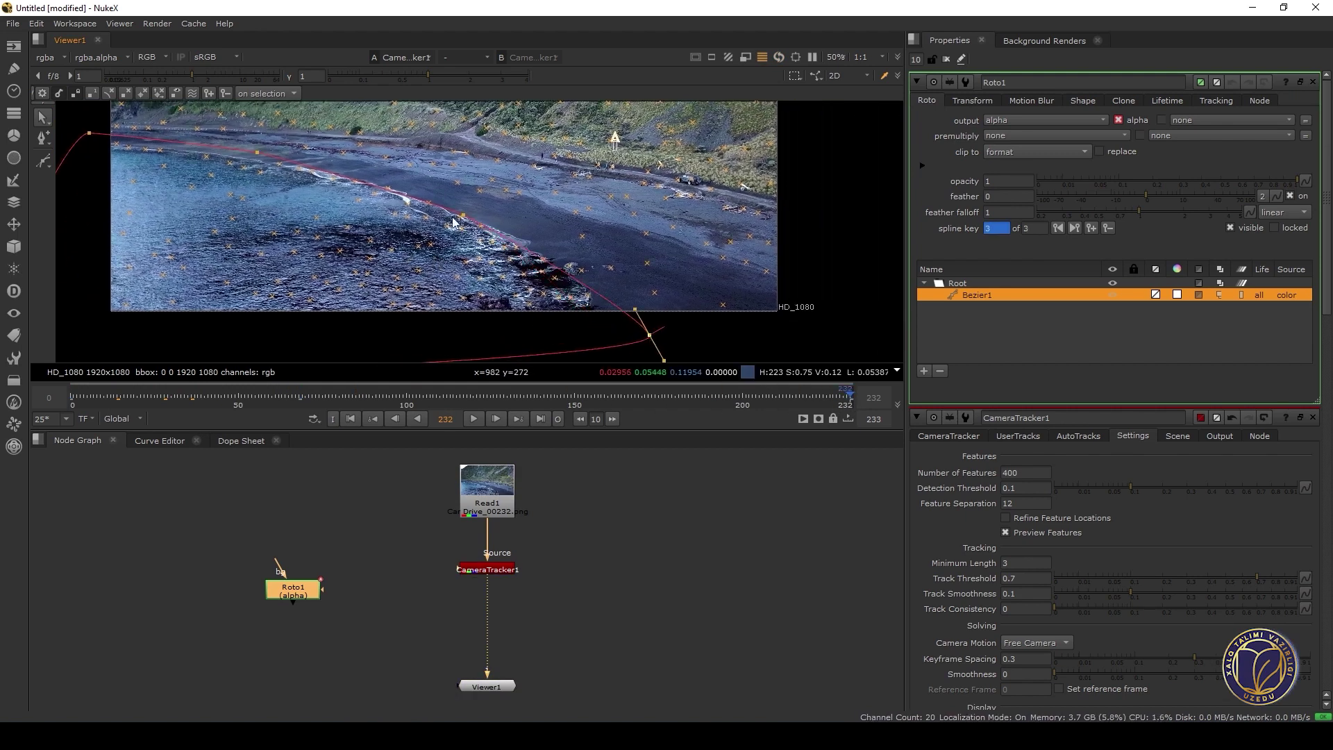
{"action": "left_click_drag", "start_coordinate": [464, 217], "coordinate": [545, 232]}
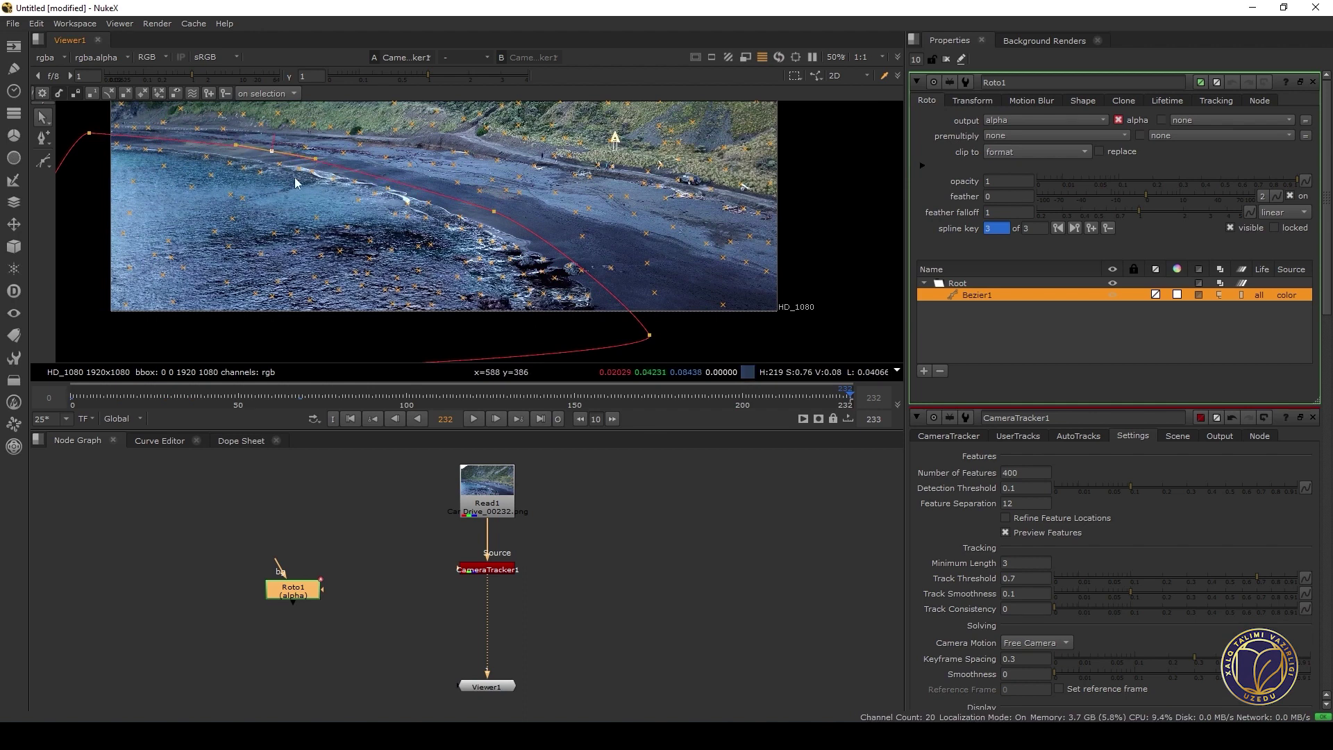
At frame 133, adjust the sea shape's points along the beach so the outline follows the shoreline
{"action": "middle_click_drag", "start_coordinate": [294, 177], "coordinate": [374, 193]}
{"action": "left_click_drag", "start_coordinate": [540, 395], "coordinate": [517, 394]}
{"action": "left_click_drag", "start_coordinate": [555, 228], "coordinate": [526, 246]}
{"action": "left_click", "coordinate": [339, 168]}
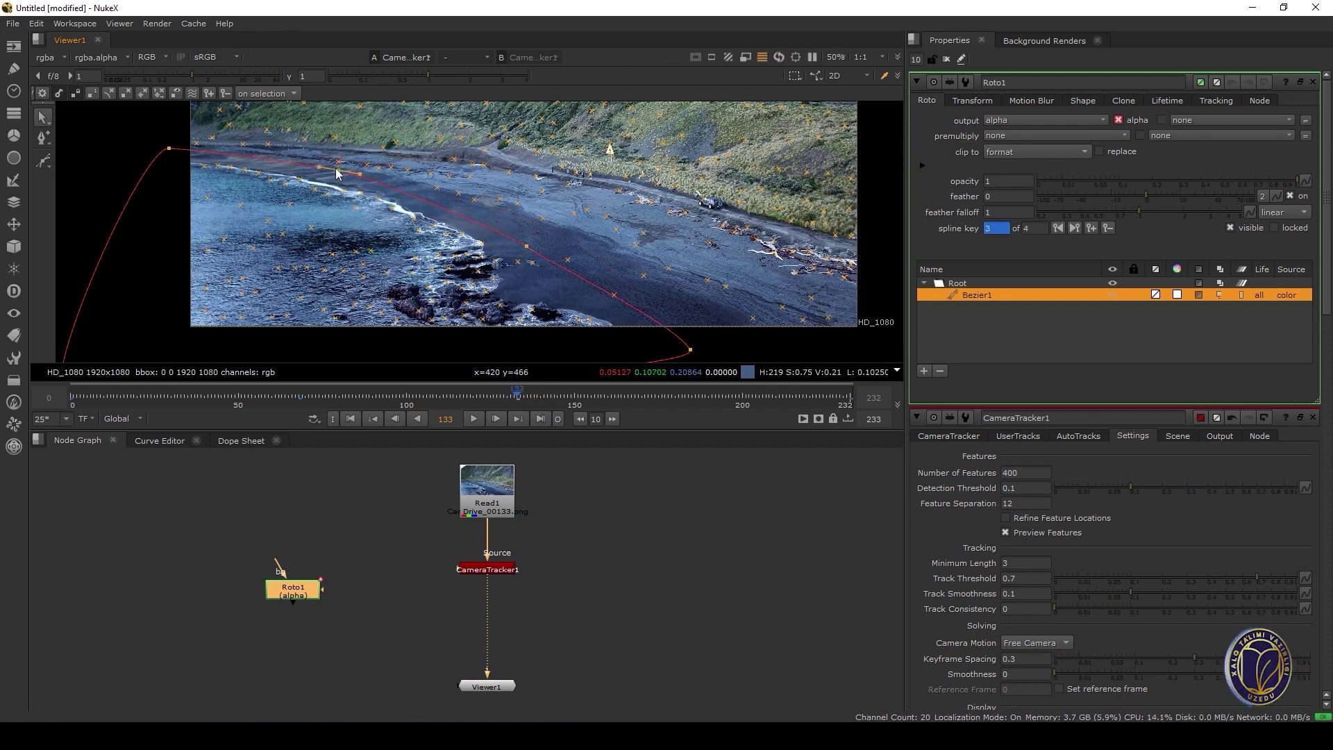
{"action": "left_click_drag", "start_coordinate": [363, 175], "coordinate": [362, 178]}
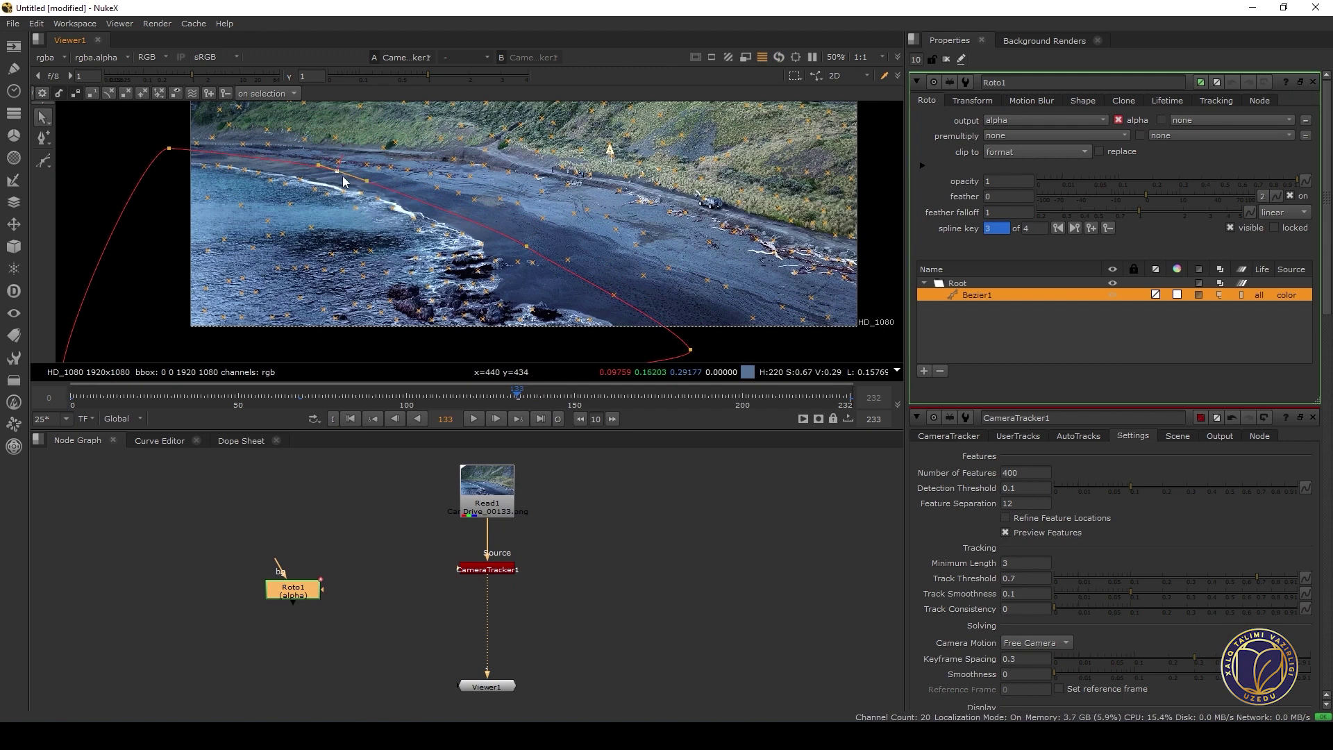
Examine how well the sea shape follows the shoreline across the shot, from frame 0 to frame 232
{"action": "middle_click_drag", "start_coordinate": [523, 235], "coordinate": [426, 205]}
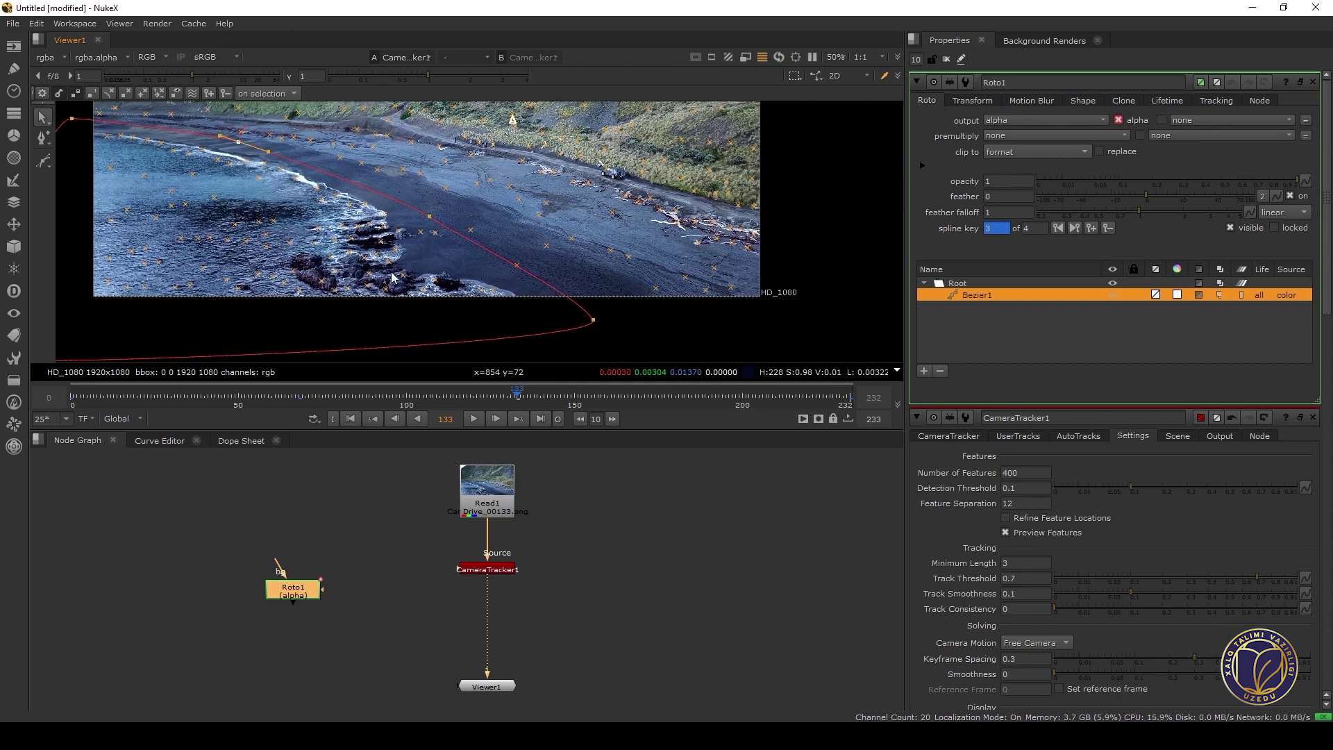
{"action": "middle_click_drag", "start_coordinate": [414, 248], "coordinate": [455, 270]}
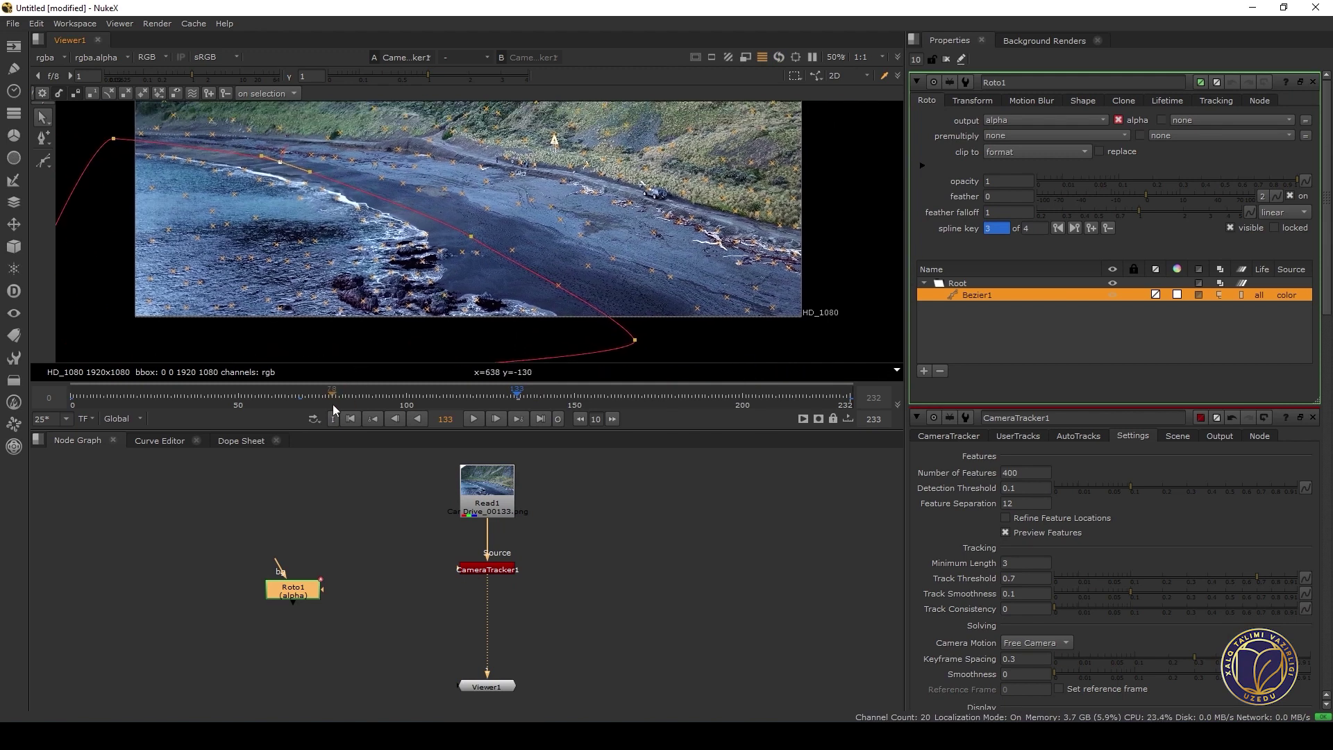
{"action": "left_click", "coordinate": [411, 401]}
{"action": "middle_click_drag", "start_coordinate": [330, 200], "coordinate": [374, 225]}
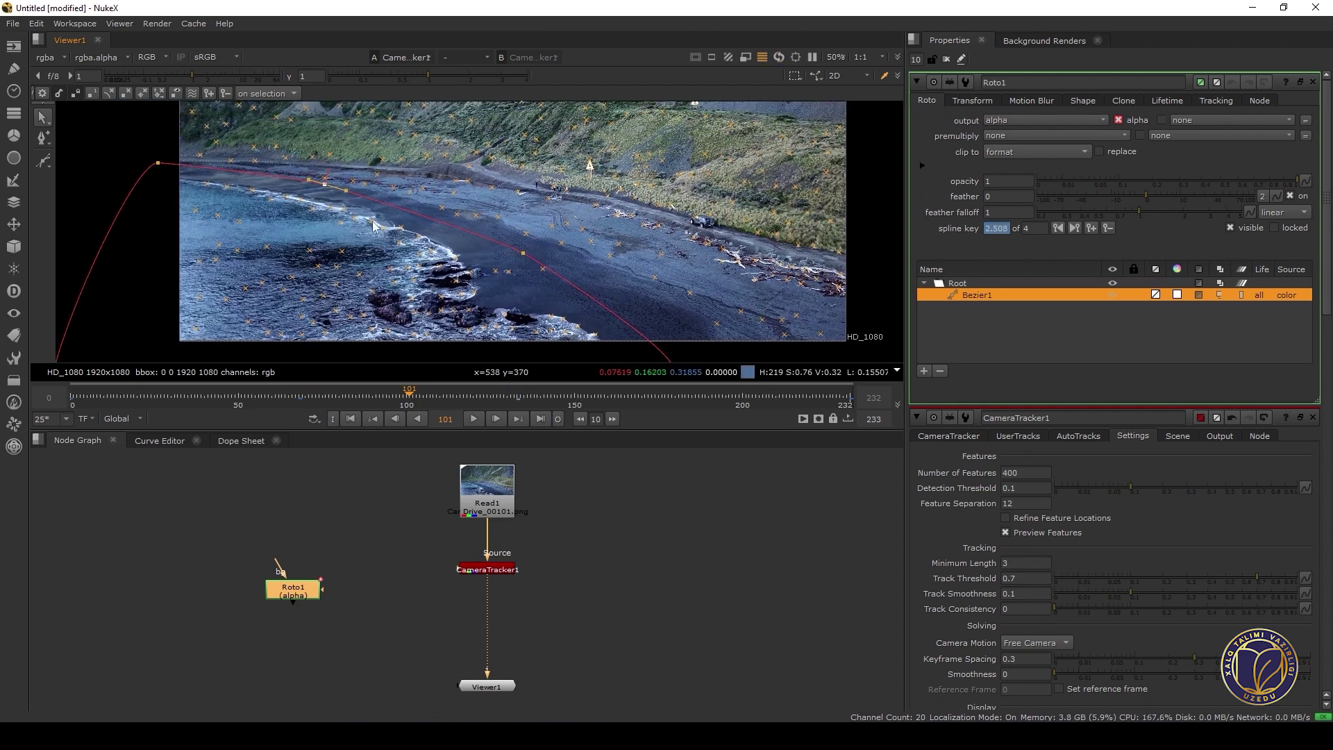
{"action": "left_click_drag", "start_coordinate": [631, 403], "coordinate": [827, 394]}
{"action": "left_click", "coordinate": [222, 401]}
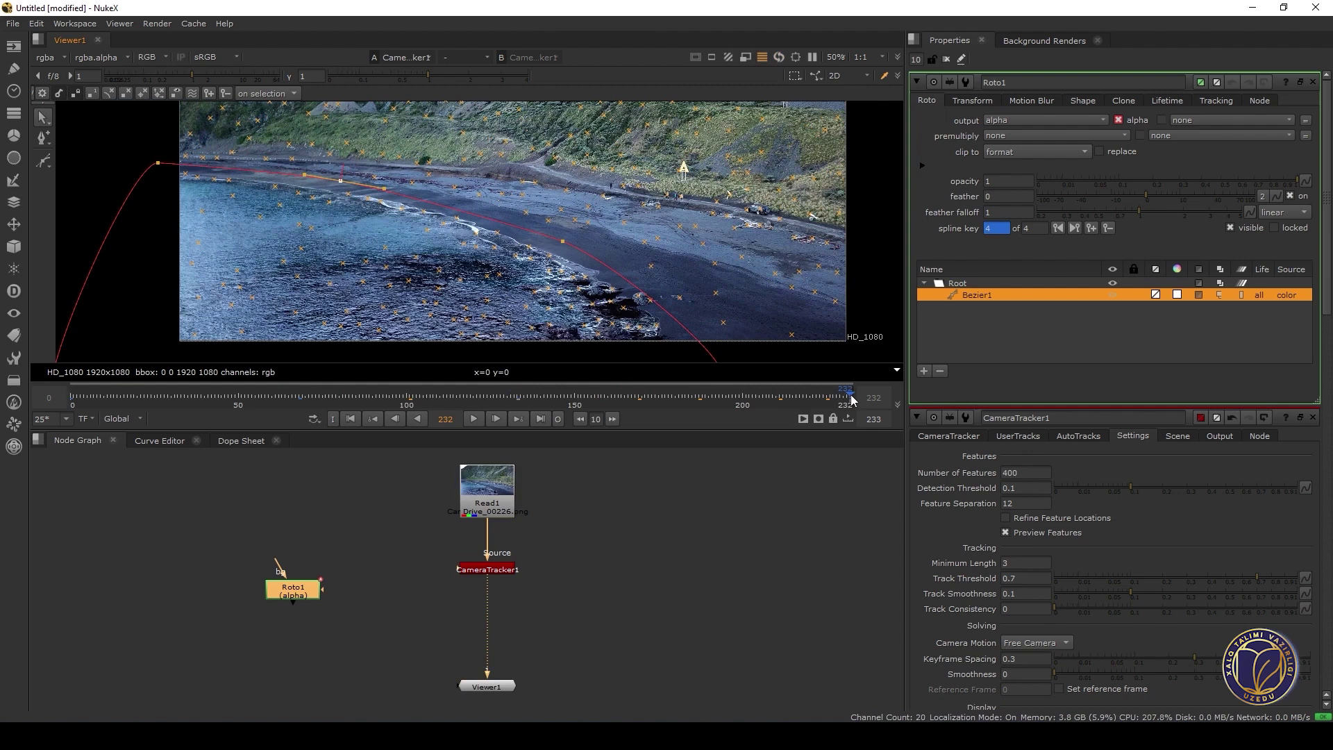
{"action": "left_click_drag", "start_coordinate": [97, 399], "coordinate": [68, 398]}
{"action": "middle_click_drag", "start_coordinate": [507, 232], "coordinate": [456, 278]}
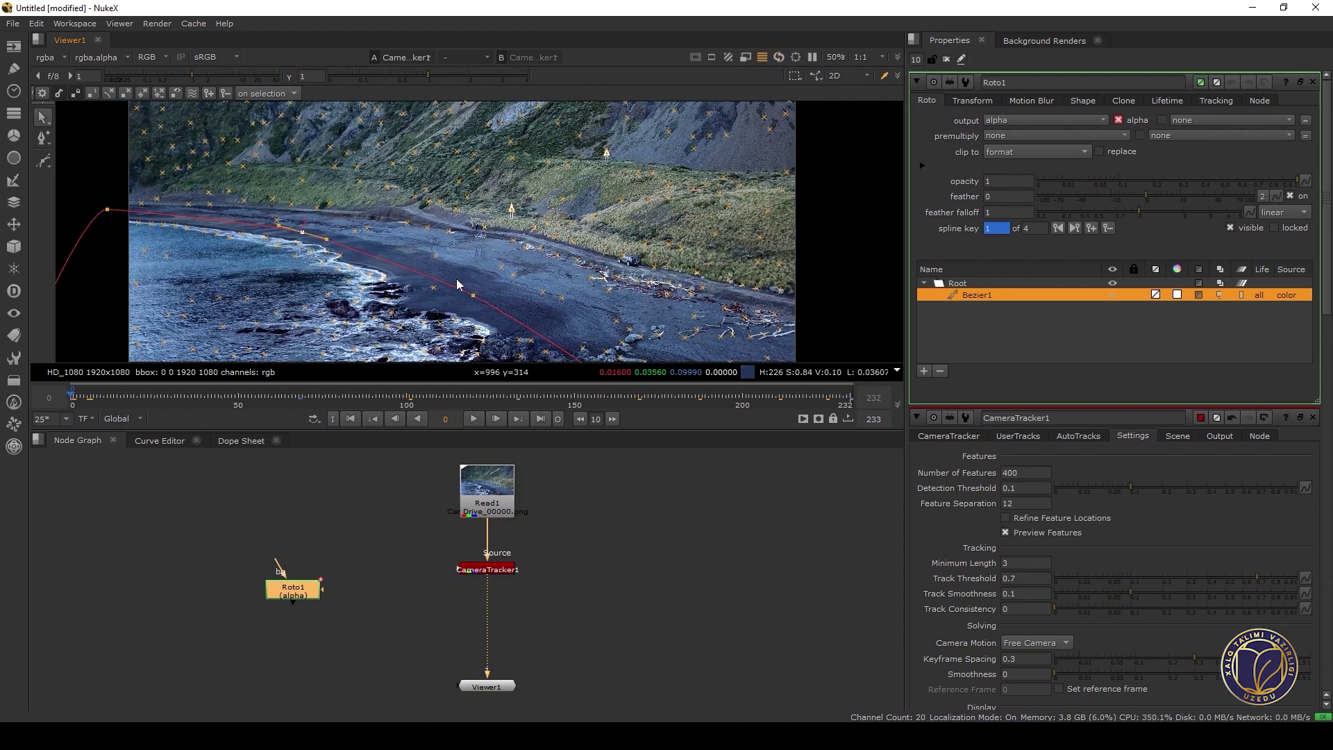
At frame 0, draw a second closed Bezier shape on the Roto node loosely enclosing the moving car
{"action": "scroll", "coordinate": [468, 239], "scroll_direction": "up", "scroll_amount": 4}
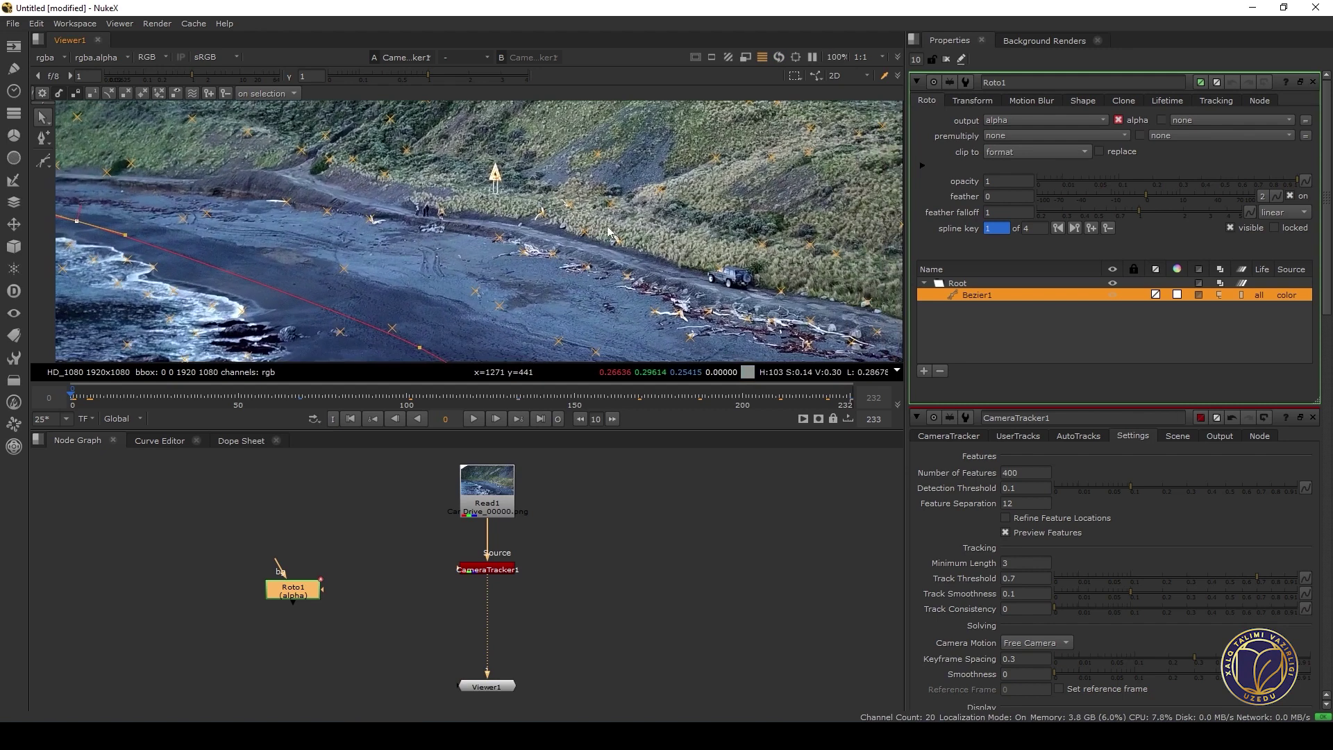
{"action": "middle_click_drag", "start_coordinate": [444, 326], "coordinate": [419, 316]}
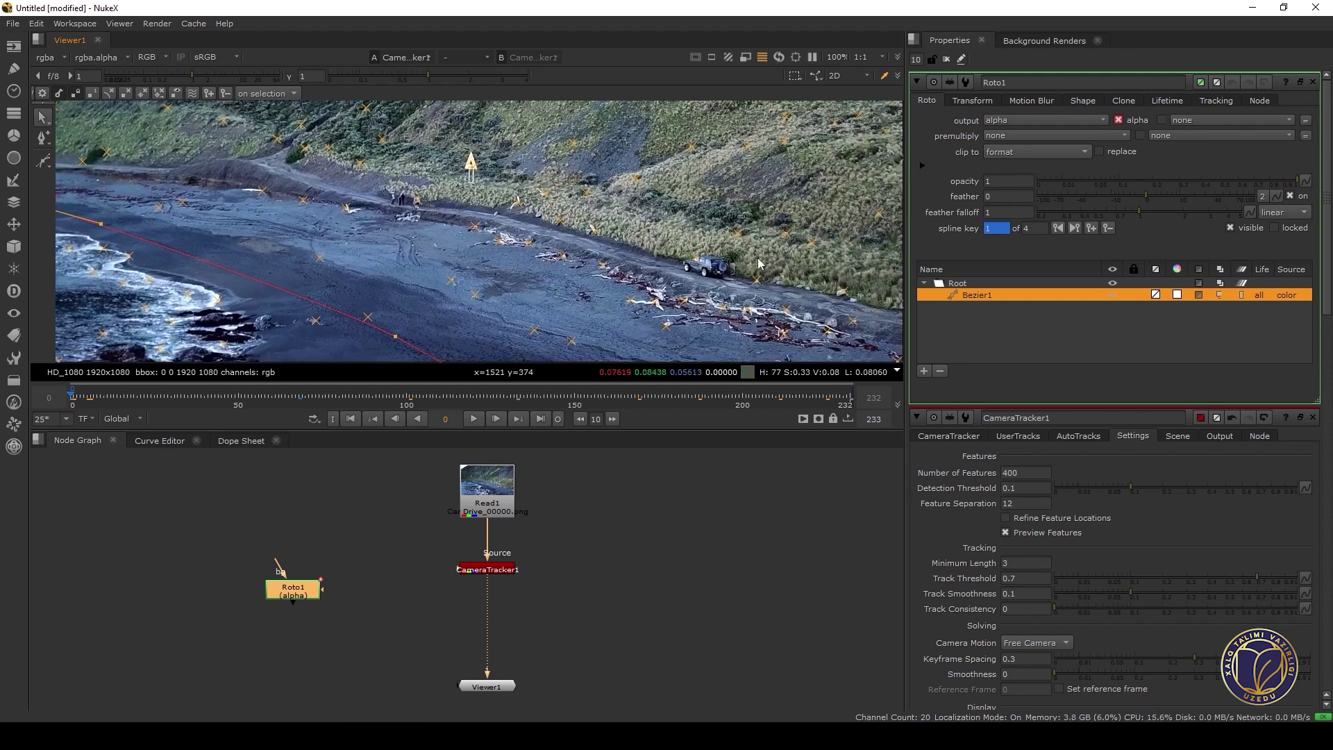
{"action": "middle_click_drag", "start_coordinate": [759, 263], "coordinate": [749, 258]}
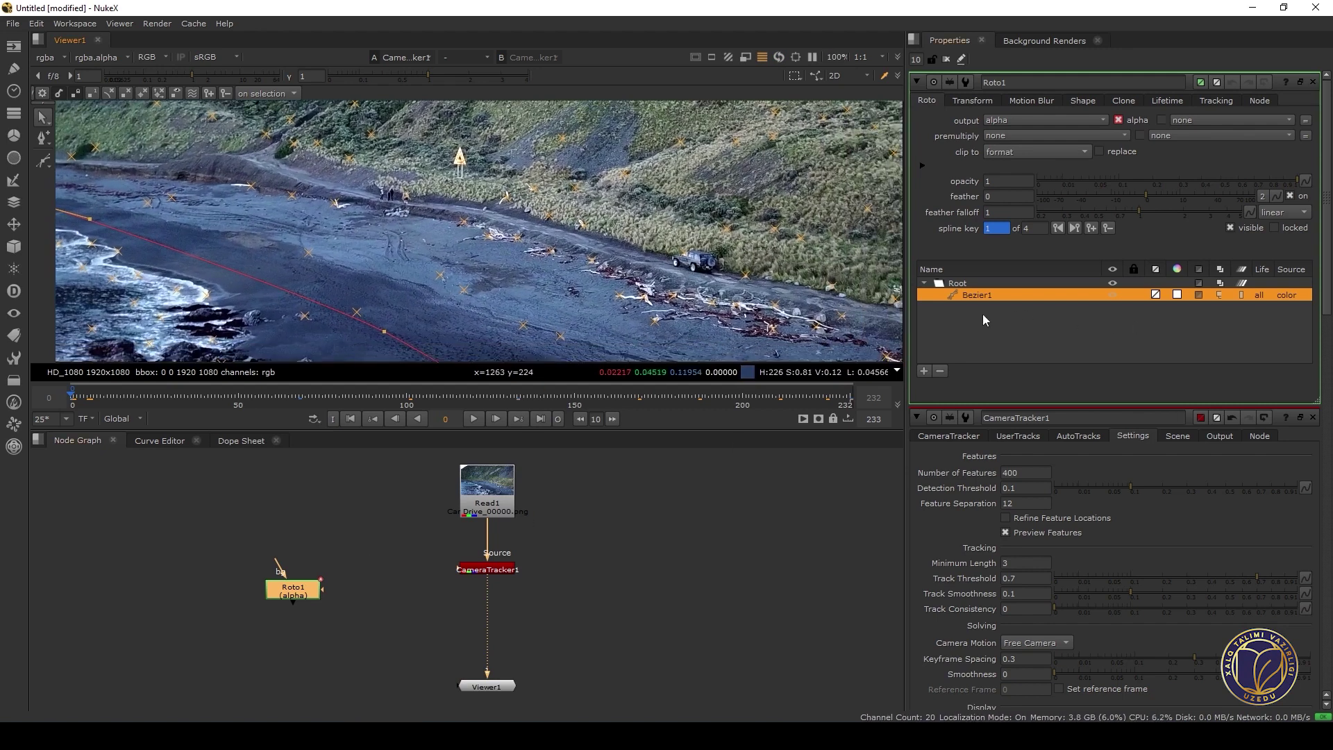
{"action": "left_click", "coordinate": [44, 162]}
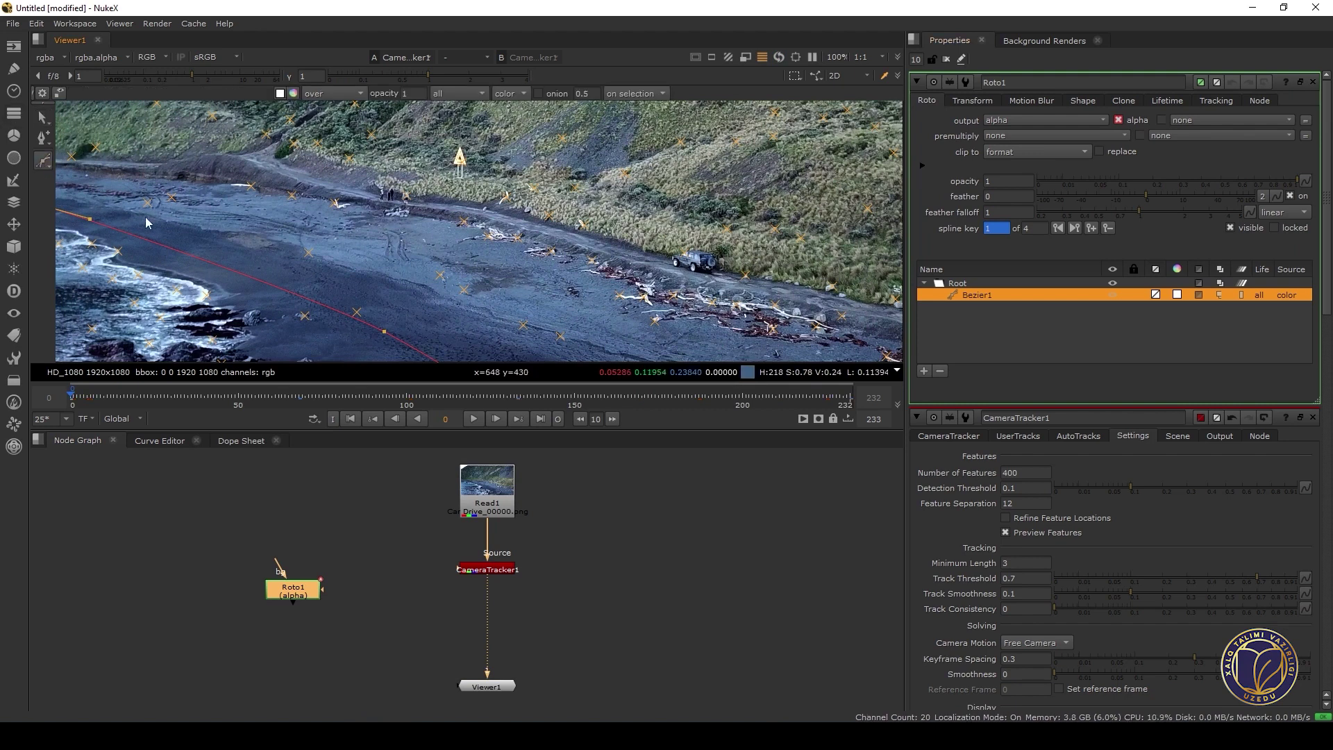
{"action": "middle_click_drag", "start_coordinate": [161, 243], "coordinate": [146, 244]}
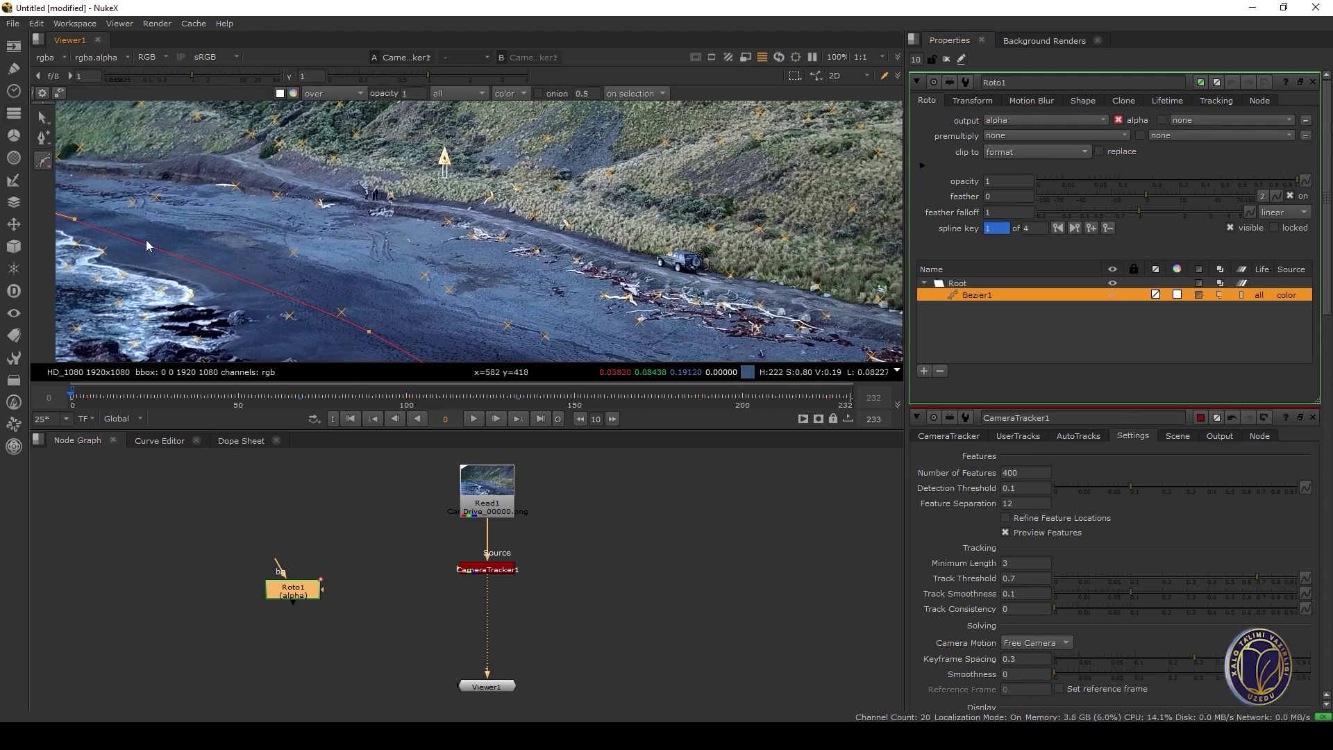
{"action": "scroll", "coordinate": [704, 264], "scroll_direction": "up", "scroll_amount": 3}
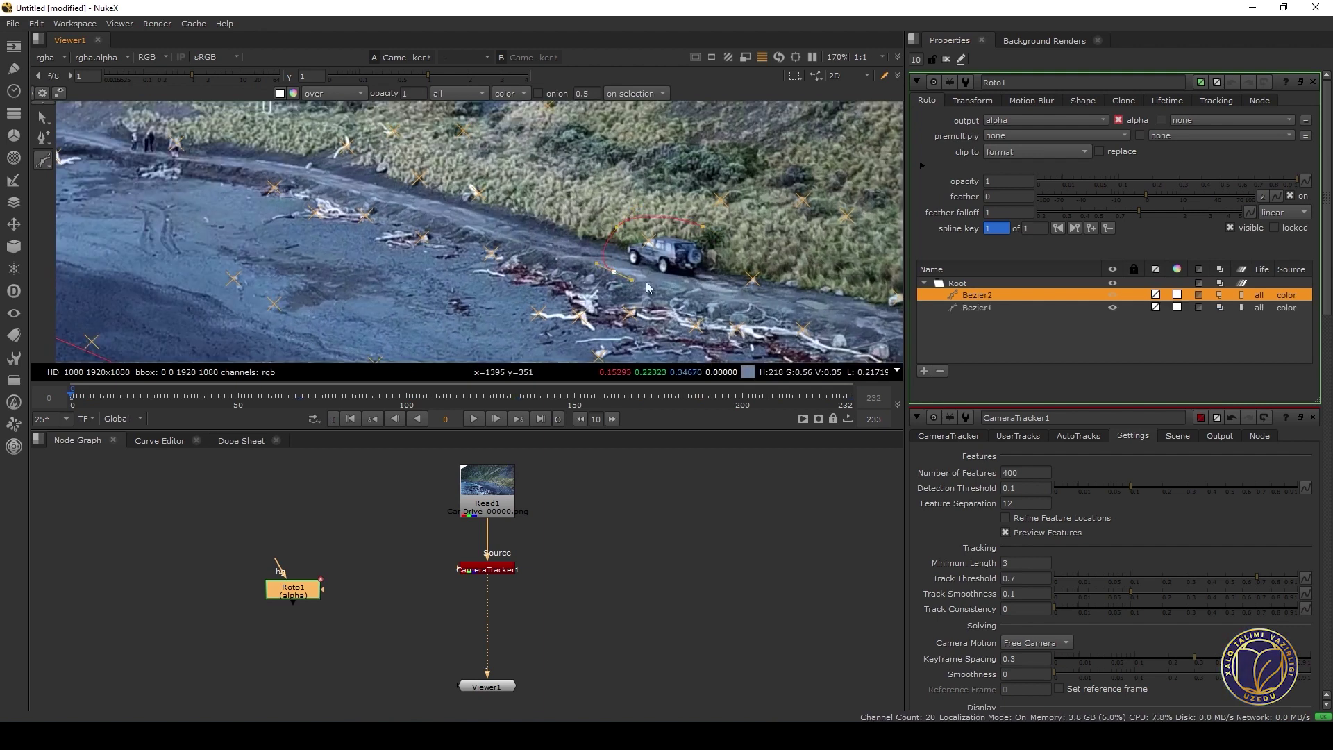
{"action": "left_click_drag", "start_coordinate": [703, 286], "coordinate": [718, 280]}
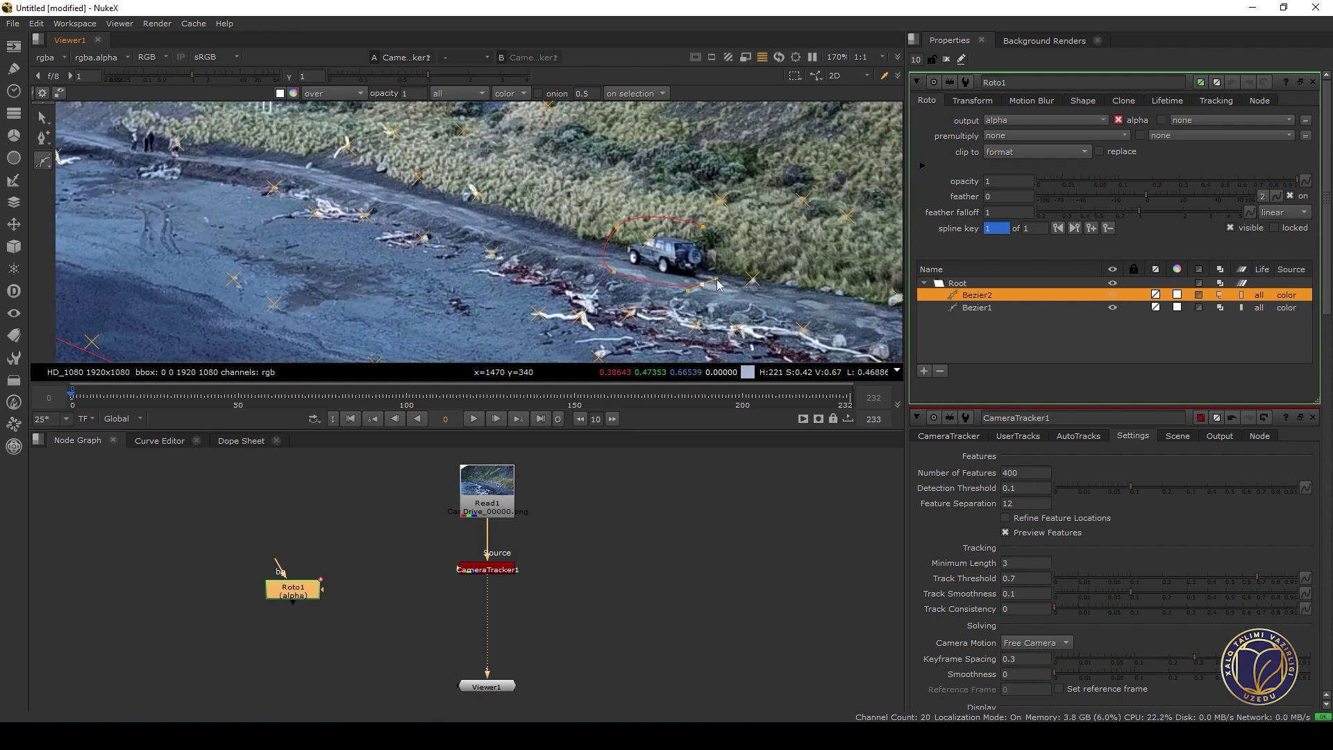
{"action": "left_click", "coordinate": [704, 228]}
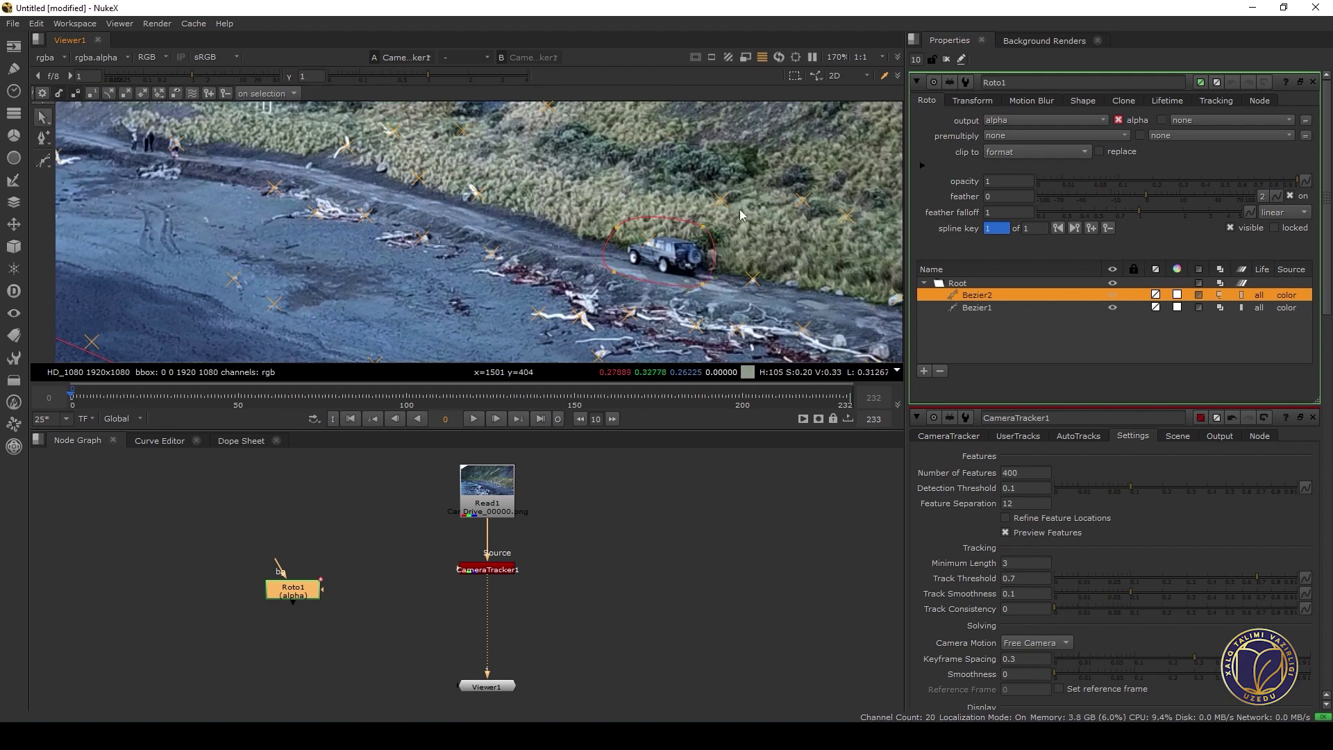
Select all points of the car shape and move it over the car at frames 232 and 109
{"action": "left_click", "coordinate": [717, 219]}
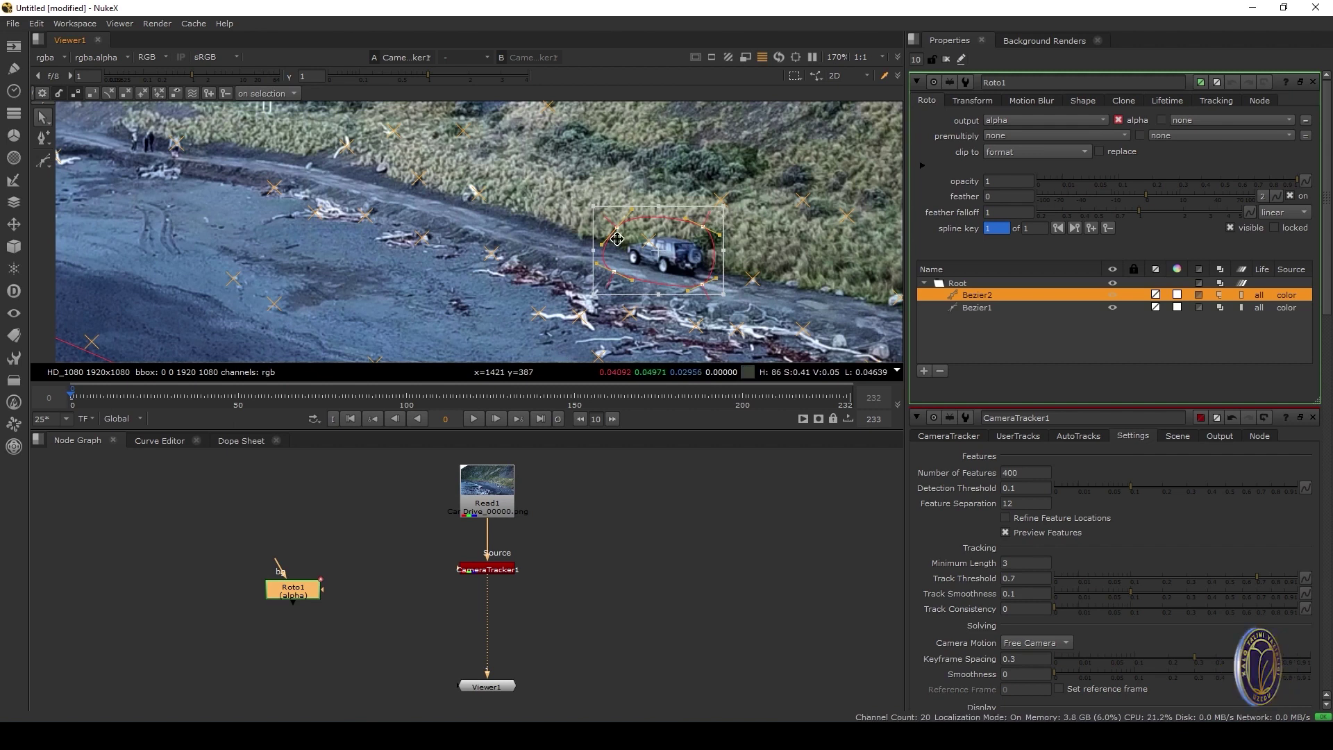
{"action": "left_click", "coordinate": [851, 403]}
{"action": "middle_click_drag", "start_coordinate": [531, 265], "coordinate": [472, 275]}
{"action": "left_click_drag", "start_coordinate": [472, 275], "coordinate": [733, 264]}
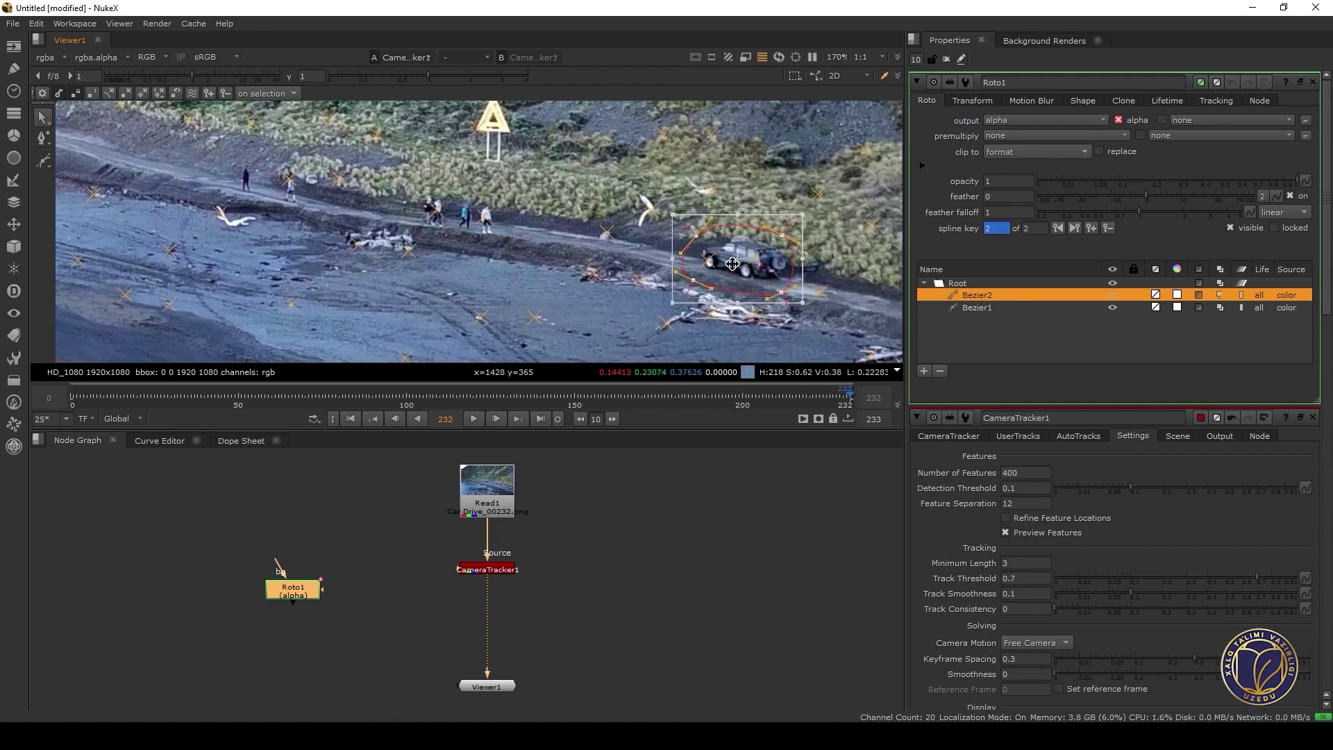
{"action": "left_click", "coordinate": [438, 401]}
{"action": "middle_click_drag", "start_coordinate": [563, 289], "coordinate": [620, 267]}
{"action": "left_click_drag", "start_coordinate": [620, 268], "coordinate": [619, 273]}
Keyframe the car shape's position over the car at frames 52, 160, 25 and 201, and around frame 76
{"action": "left_click", "coordinate": [245, 398]}
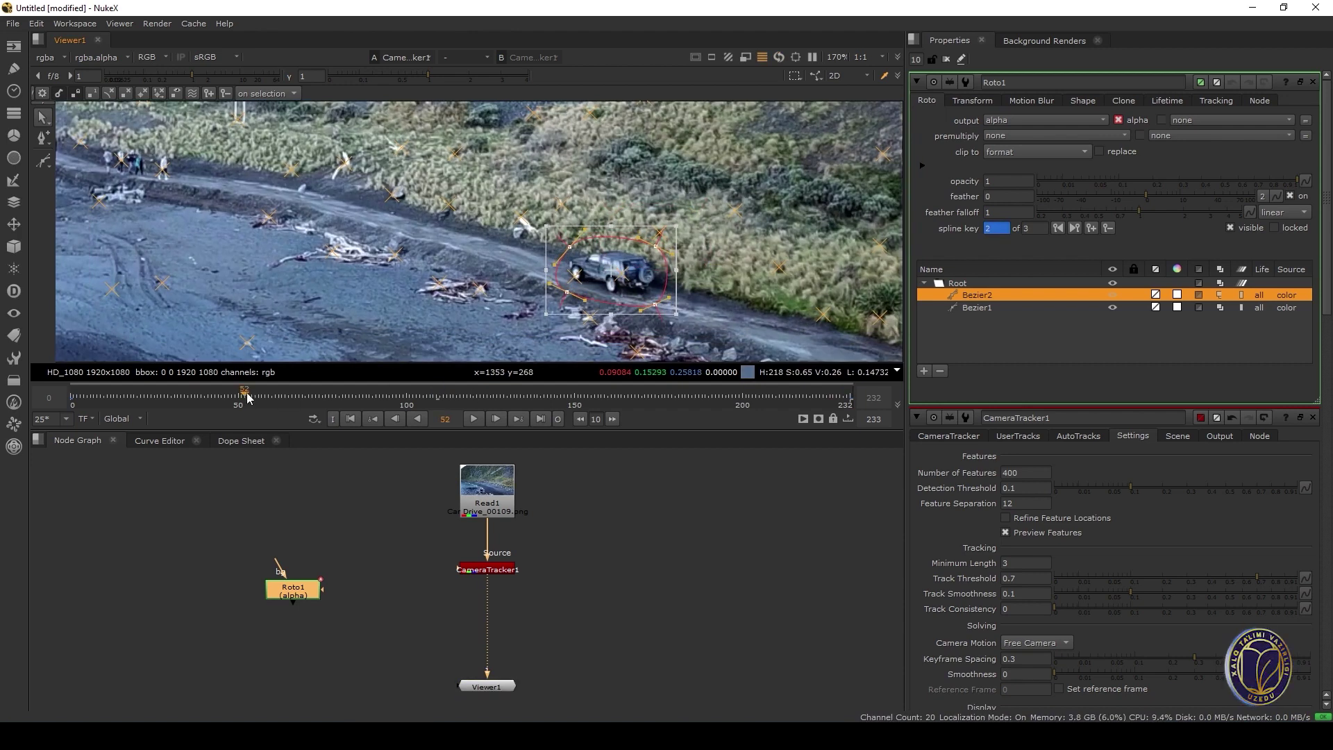
{"action": "left_click", "coordinate": [577, 231]}
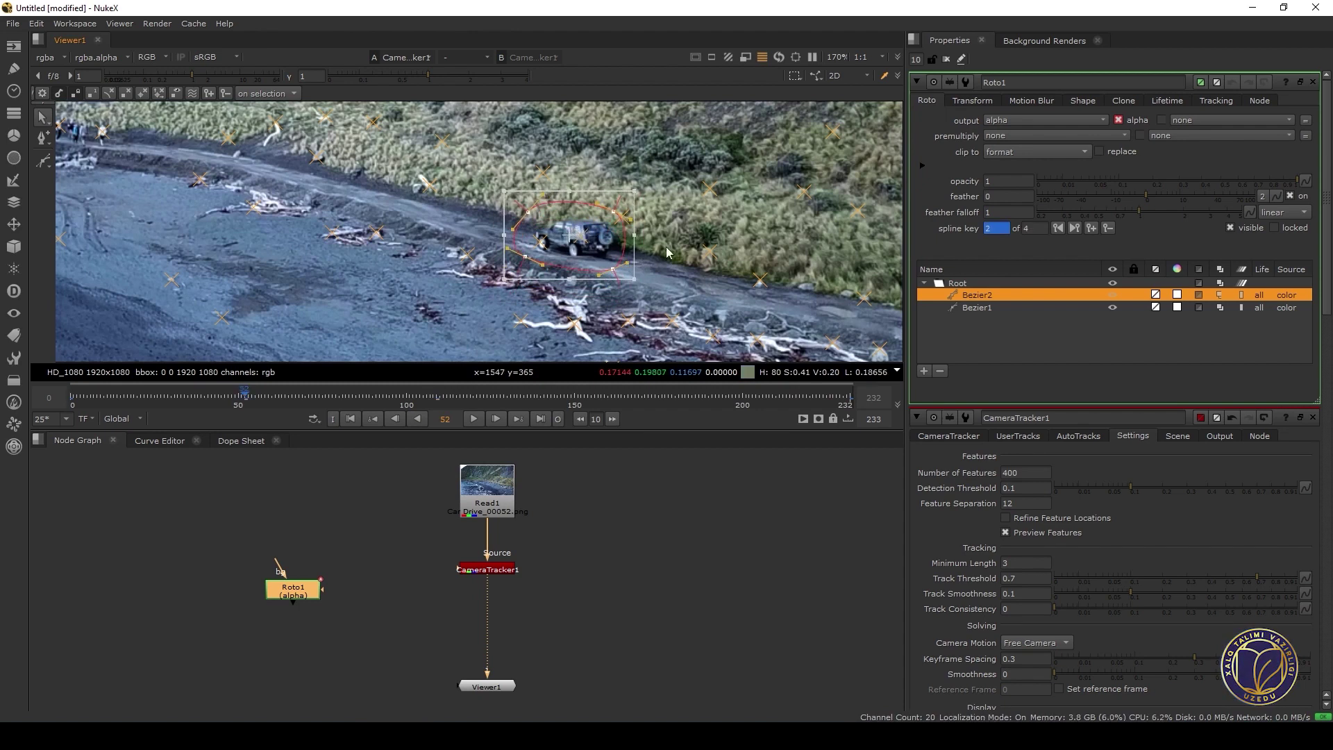
{"action": "left_click", "coordinate": [609, 397]}
{"action": "left_click_drag", "start_coordinate": [651, 271], "coordinate": [586, 251]}
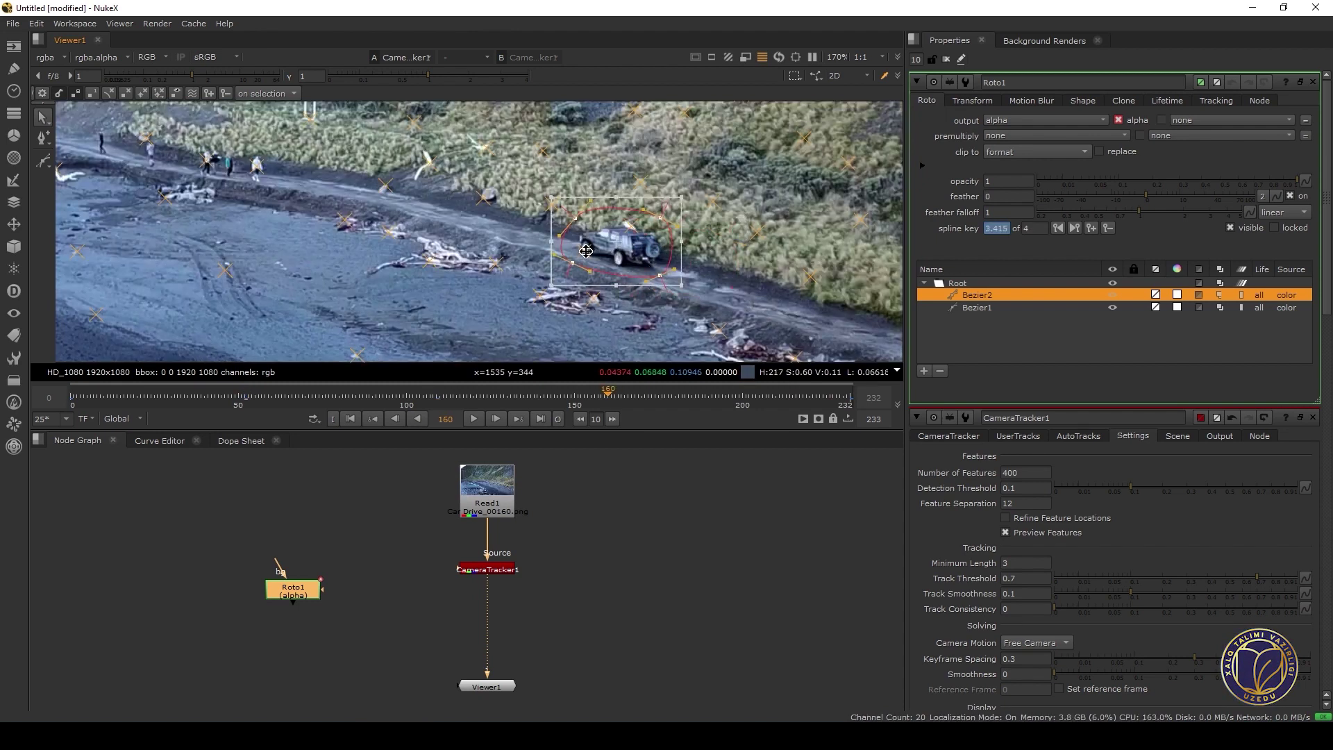
{"action": "left_click", "coordinate": [326, 401]}
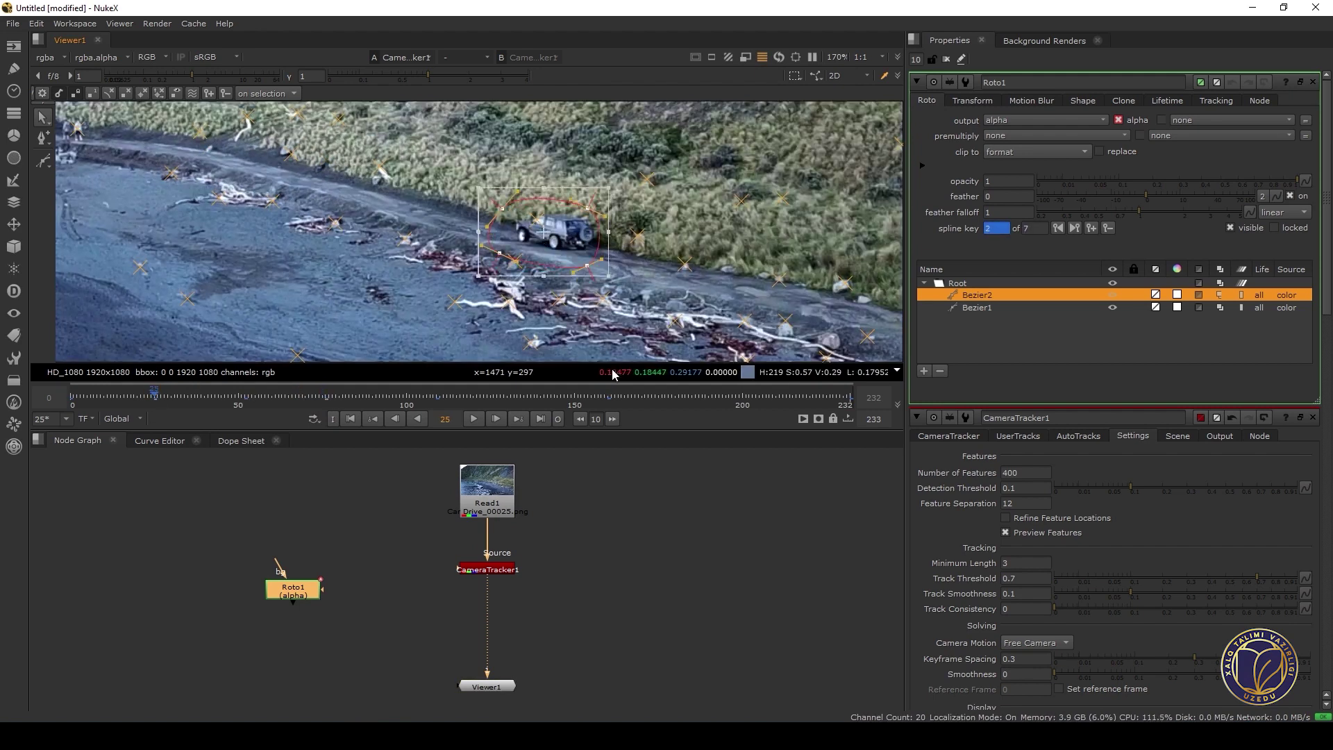
{"action": "left_click", "coordinate": [745, 404]}
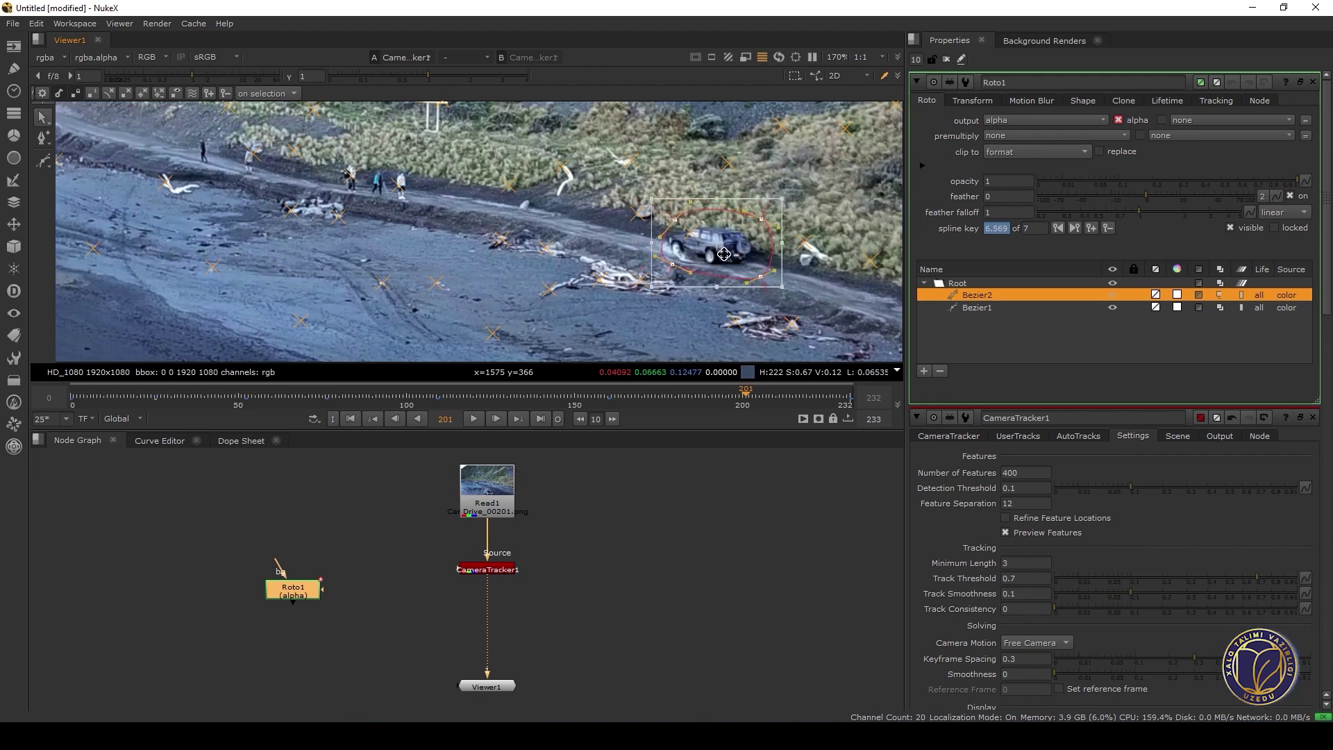
{"action": "left_click", "coordinate": [715, 254]}
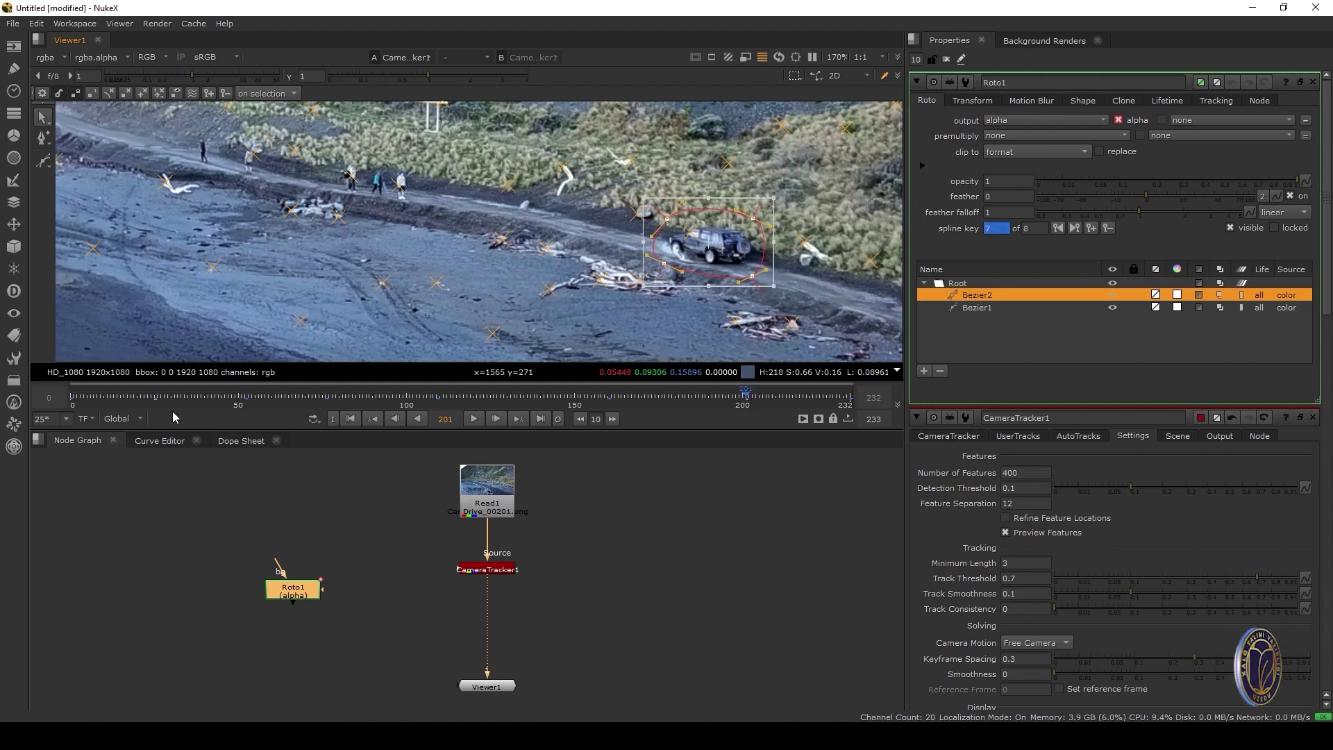
Shift the car shape onto the car at frame 134 and check its coverage through the end of the shot
{"action": "left_click_drag", "start_coordinate": [157, 398], "coordinate": [519, 401]}
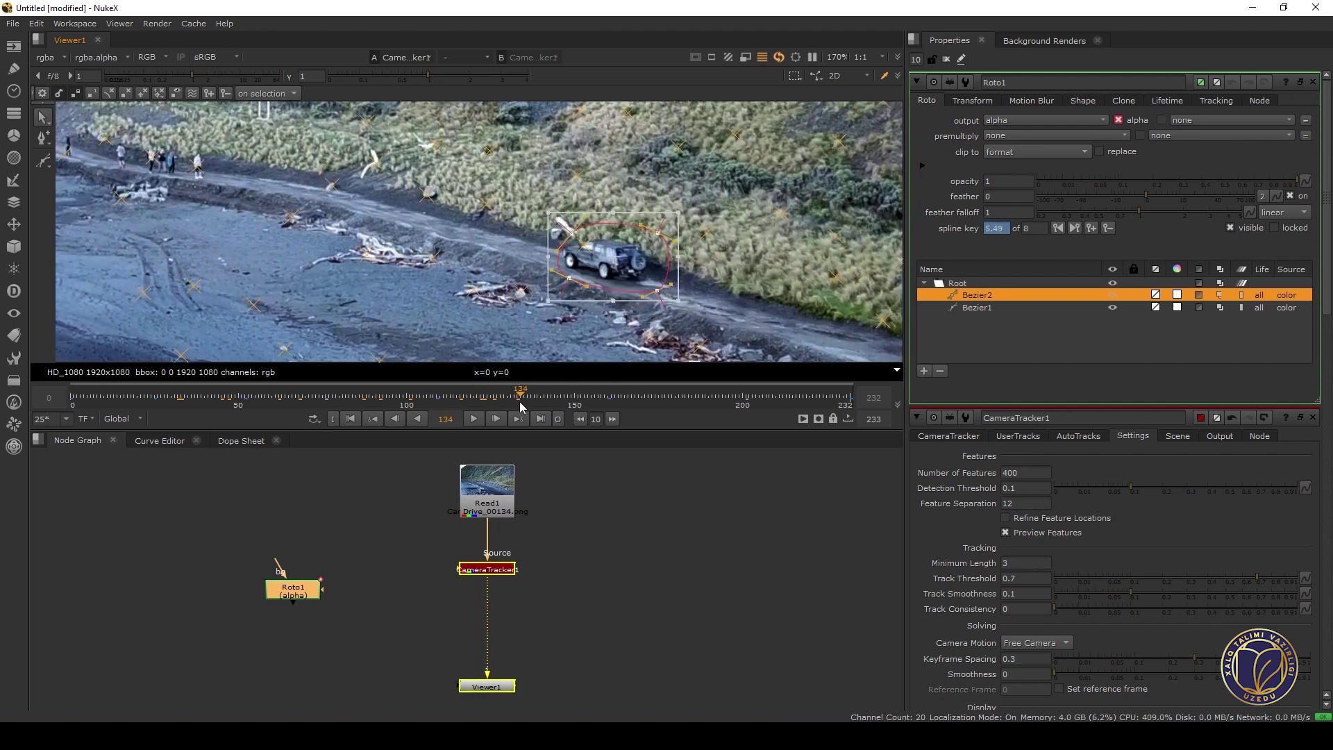
{"action": "left_click_drag", "start_coordinate": [590, 261], "coordinate": [581, 259]}
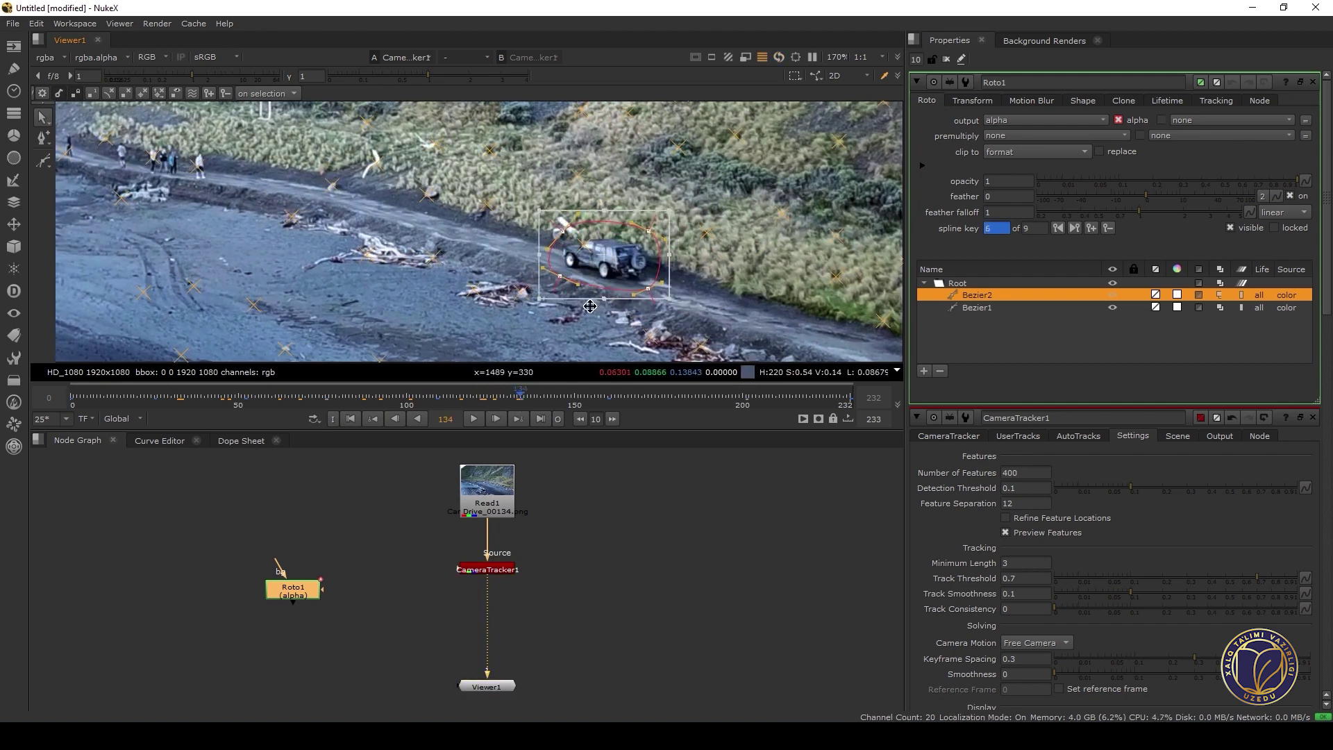
{"action": "left_click_drag", "start_coordinate": [670, 402], "coordinate": [841, 401]}
{"action": "left_click", "coordinate": [77, 397]}
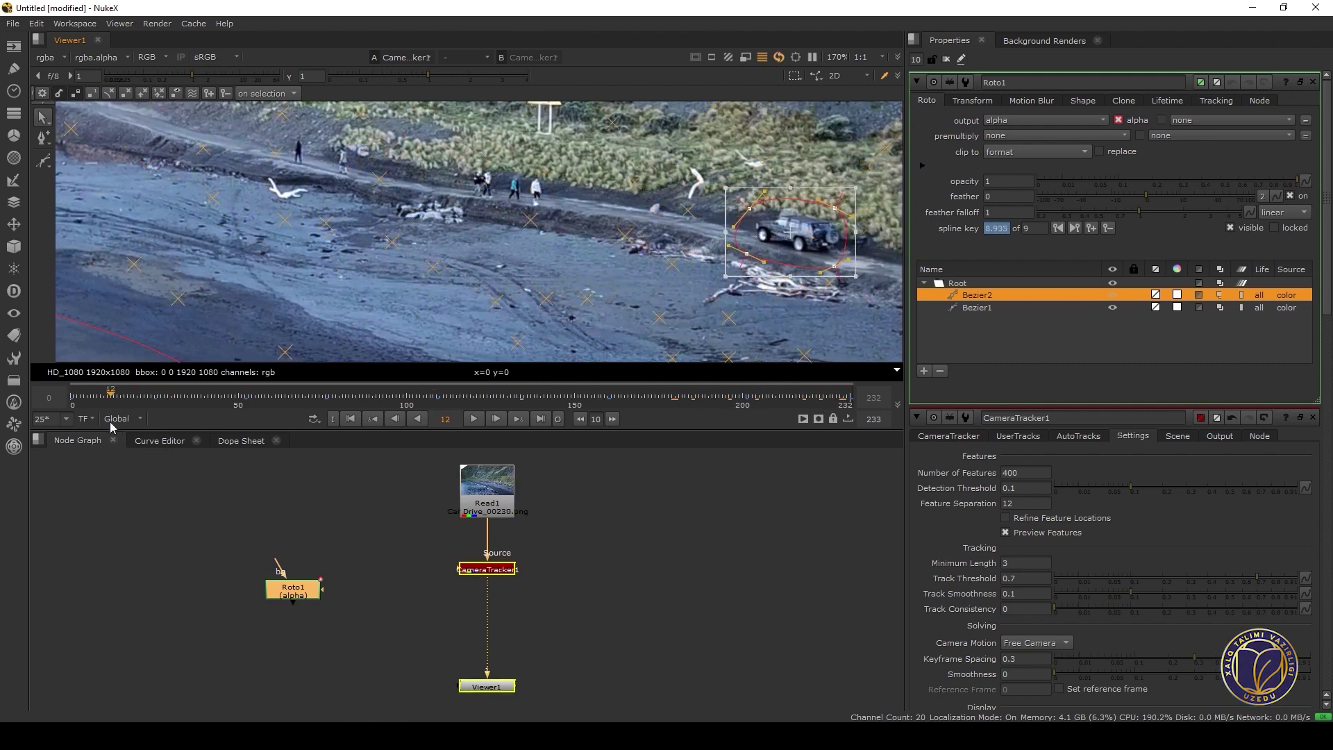
{"action": "left_click", "coordinate": [845, 398]}
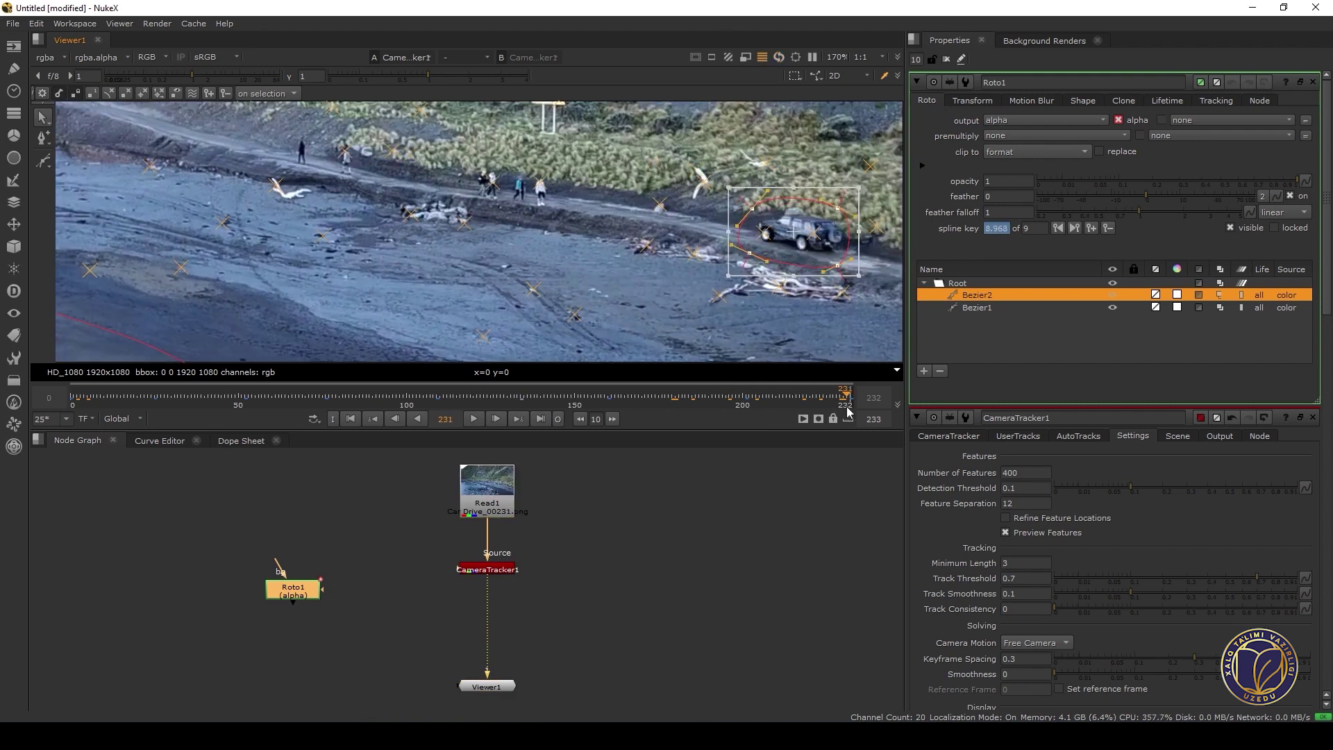
Turn off Preview Features on the CameraTracker node and inspect the car and its surroundings over several frames
{"action": "double_click", "coordinate": [467, 571]}
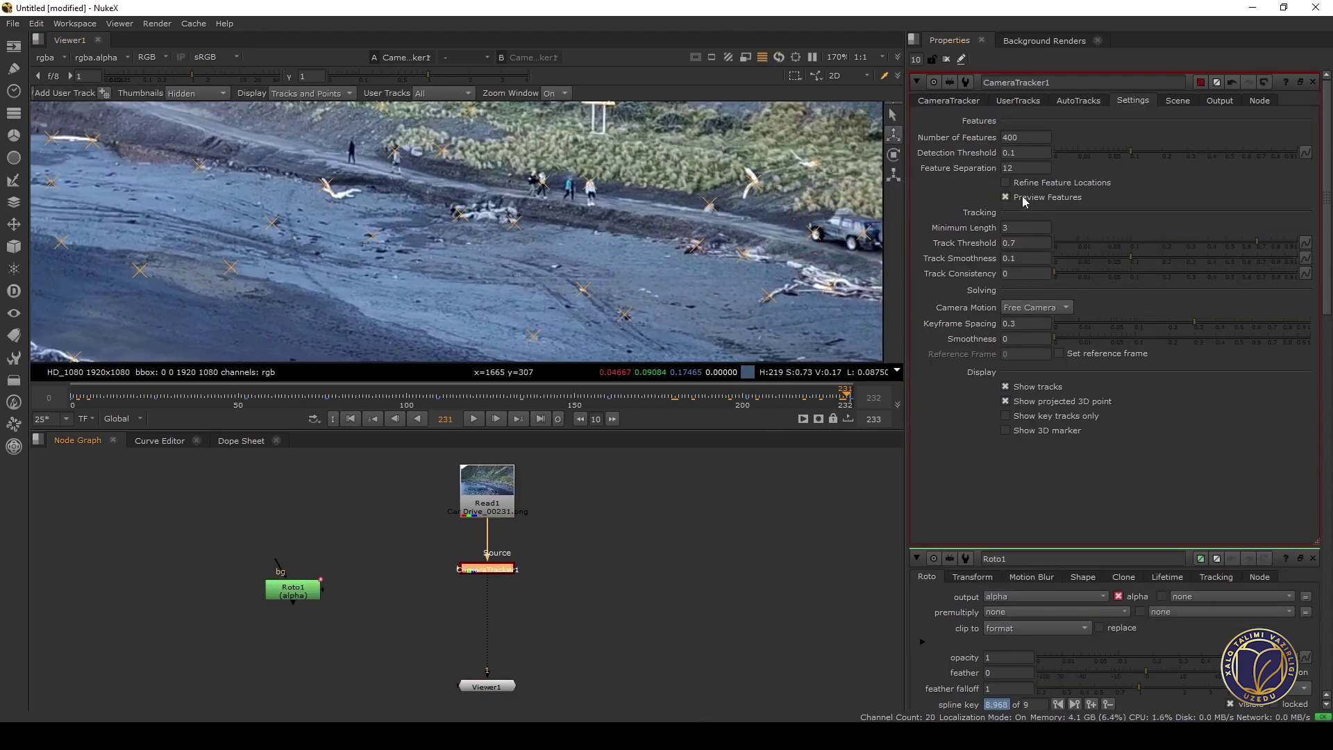
{"action": "left_click", "coordinate": [1006, 198]}
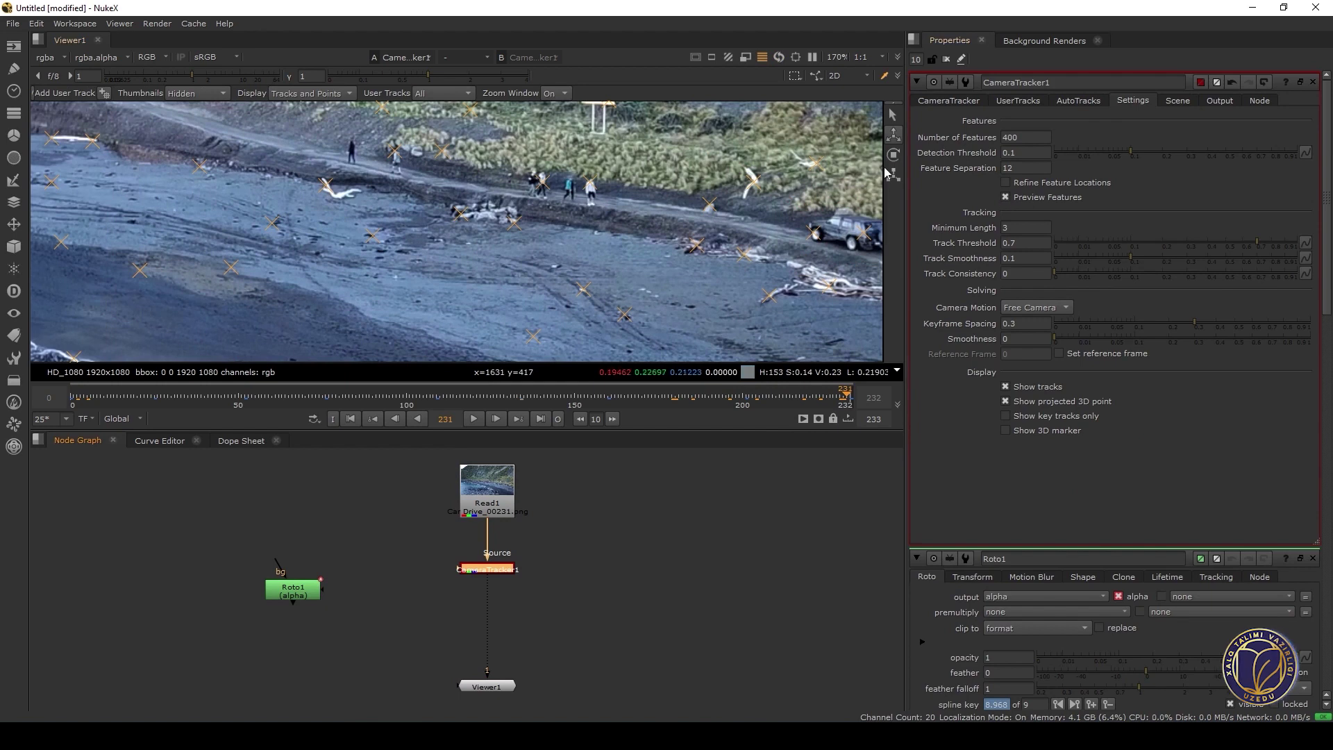
{"action": "middle_click_drag", "start_coordinate": [446, 254], "coordinate": [312, 286]}
{"action": "scroll", "coordinate": [500, 274], "scroll_direction": "up", "scroll_amount": 2}
{"action": "left_click", "coordinate": [269, 400]}
{"action": "left_click_drag", "start_coordinate": [270, 400], "coordinate": [322, 399]}
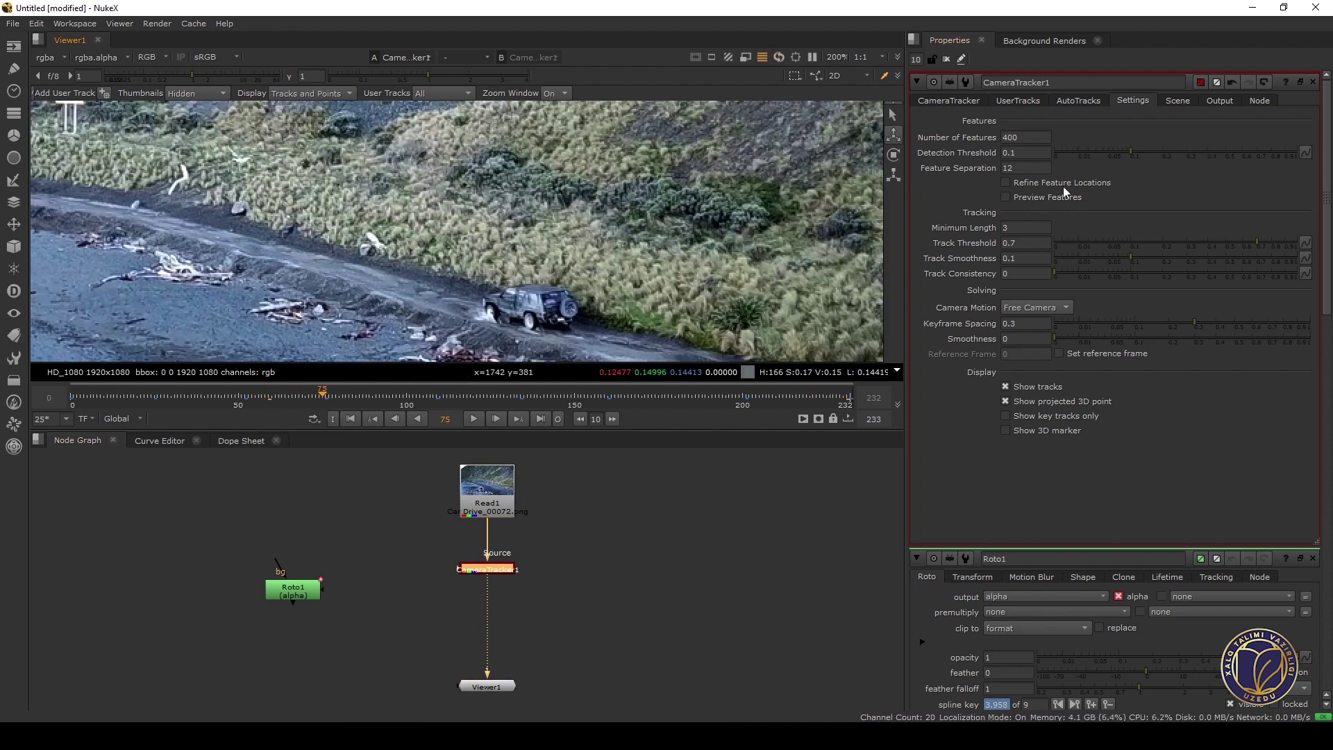
{"action": "left_click", "coordinate": [395, 399]}
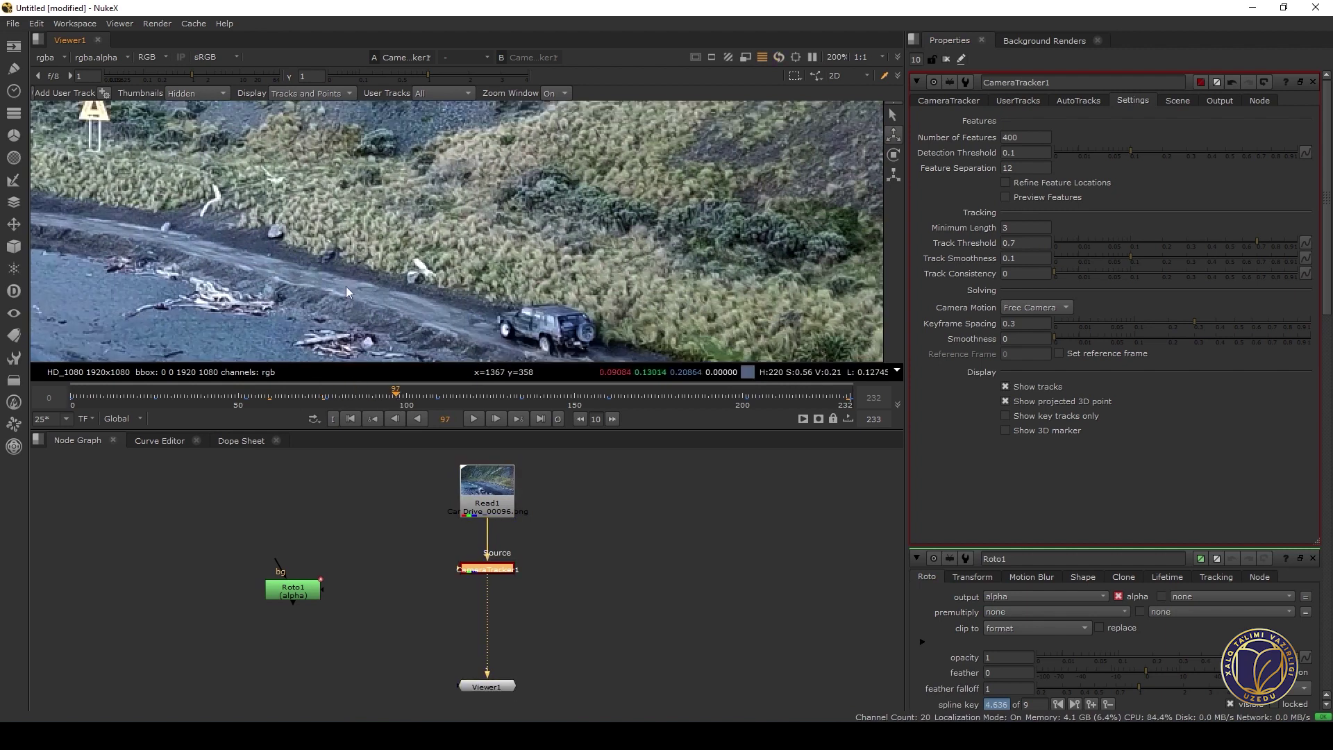
Scan the footage from frame 0 through 232 for further moving subjects, examining the people walking along the track
{"action": "scroll", "coordinate": [448, 238], "scroll_direction": "down", "scroll_amount": 2}
{"action": "left_click", "coordinate": [88, 397]}
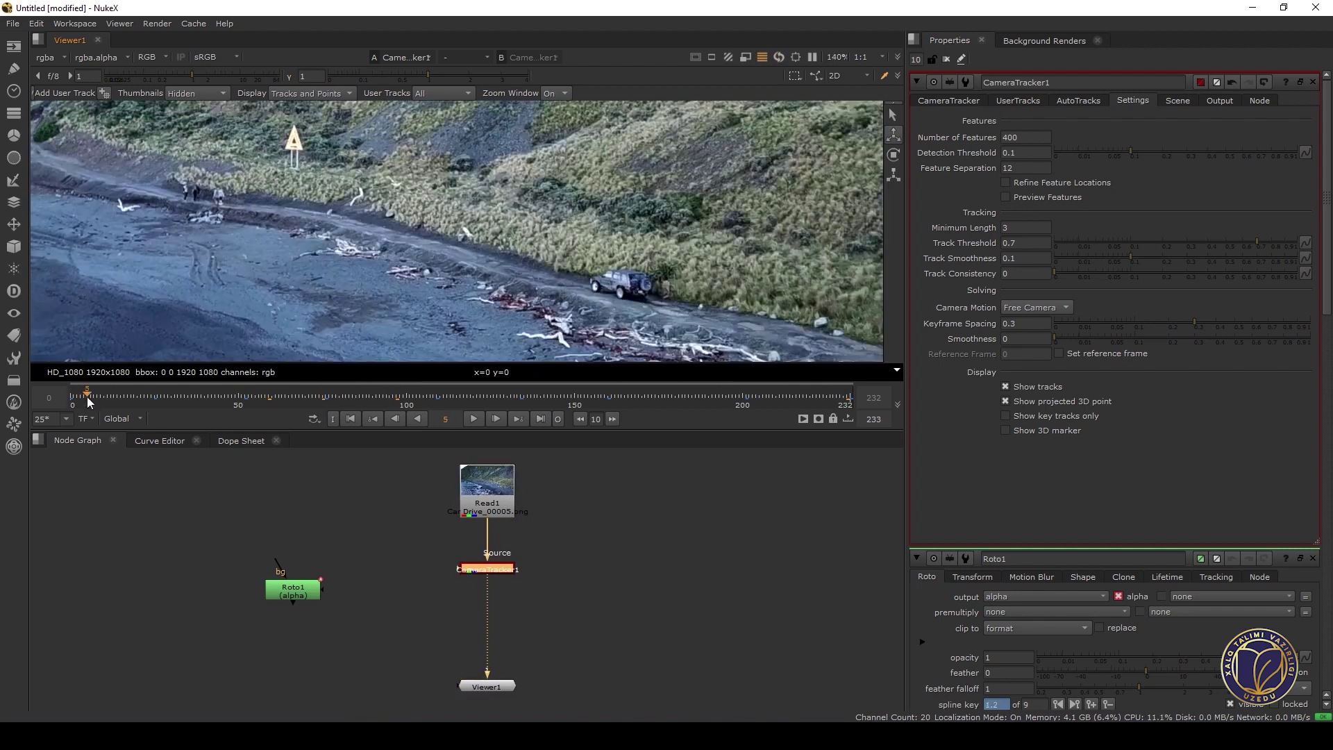
{"action": "mouse_move", "coordinate": [90, 395]}
{"action": "left_mouse_down"}
{"action": "mouse_move", "coordinate": [106, 396]}
{"action": "mouse_move", "coordinate": [71, 398]}
{"action": "left_mouse_up"}
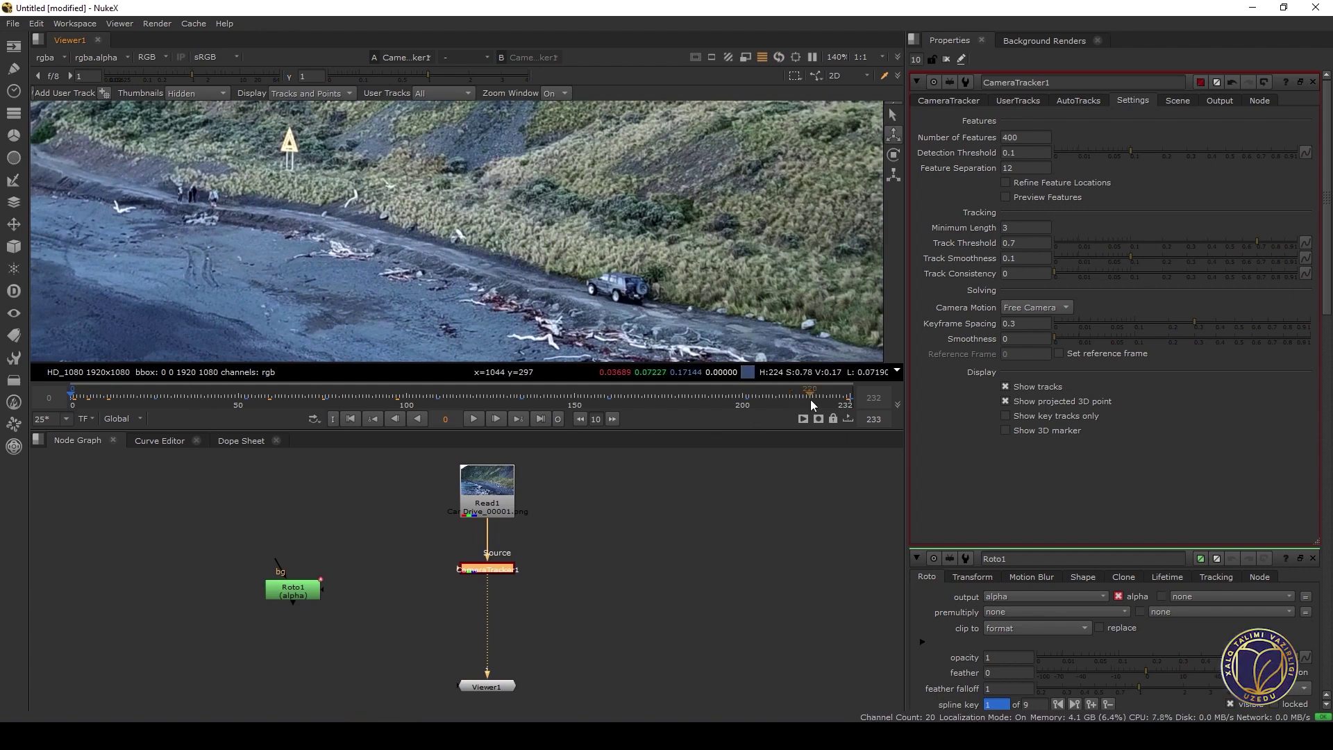
{"action": "left_click", "coordinate": [469, 399]}
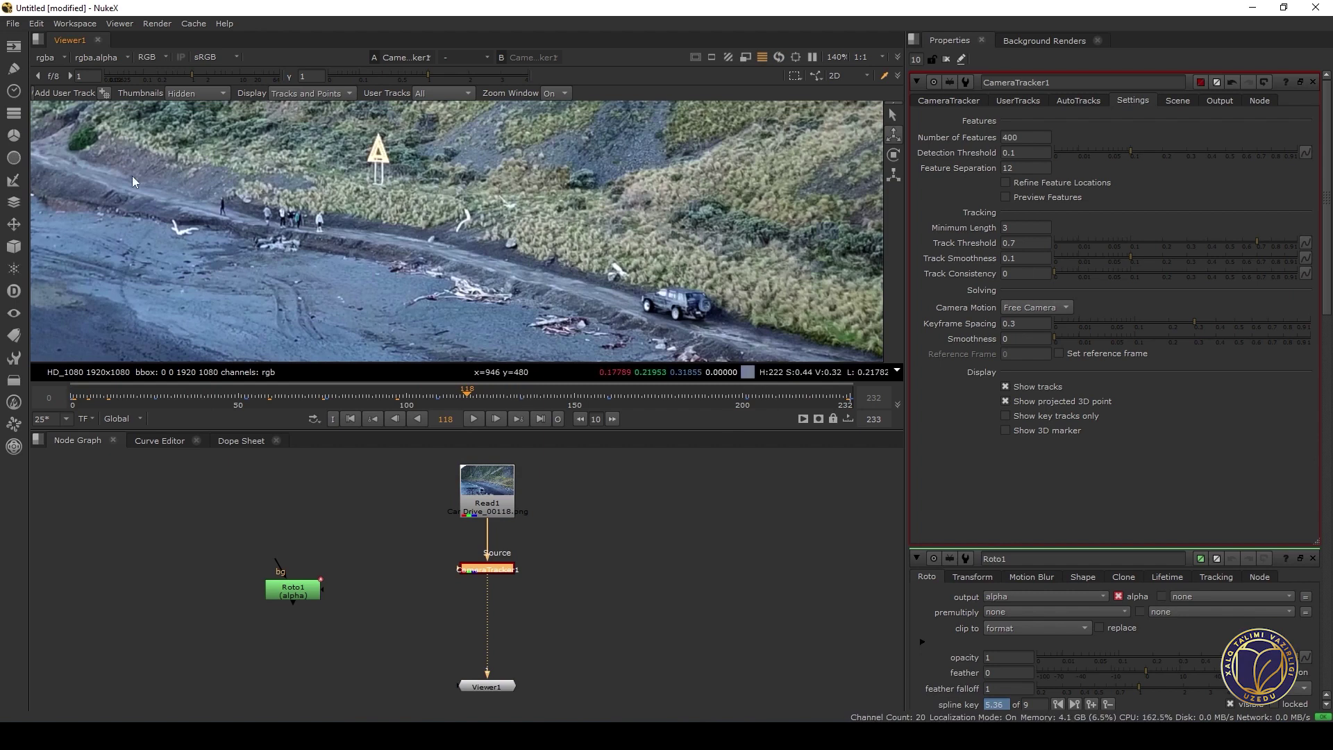
{"action": "left_click_drag", "start_coordinate": [566, 399], "coordinate": [849, 405]}
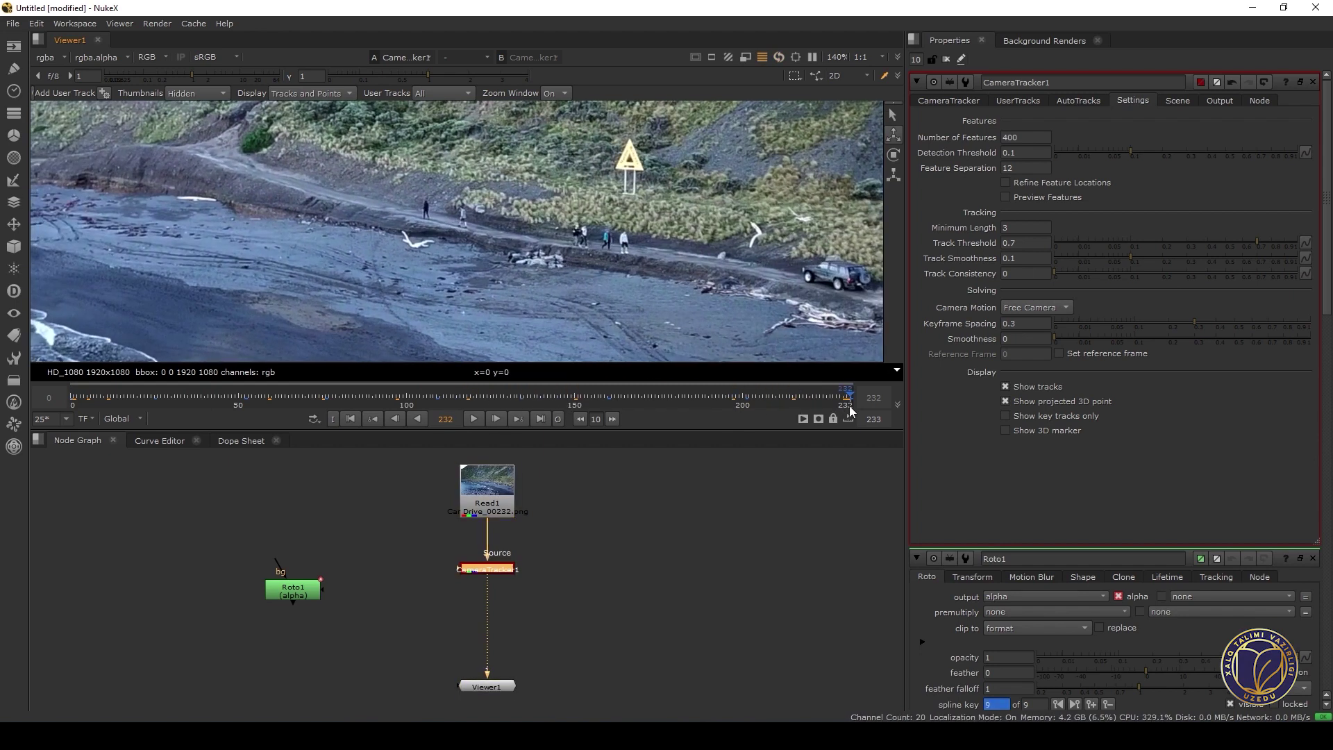
{"action": "scroll", "coordinate": [572, 268], "scroll_direction": "up", "scroll_amount": 3}
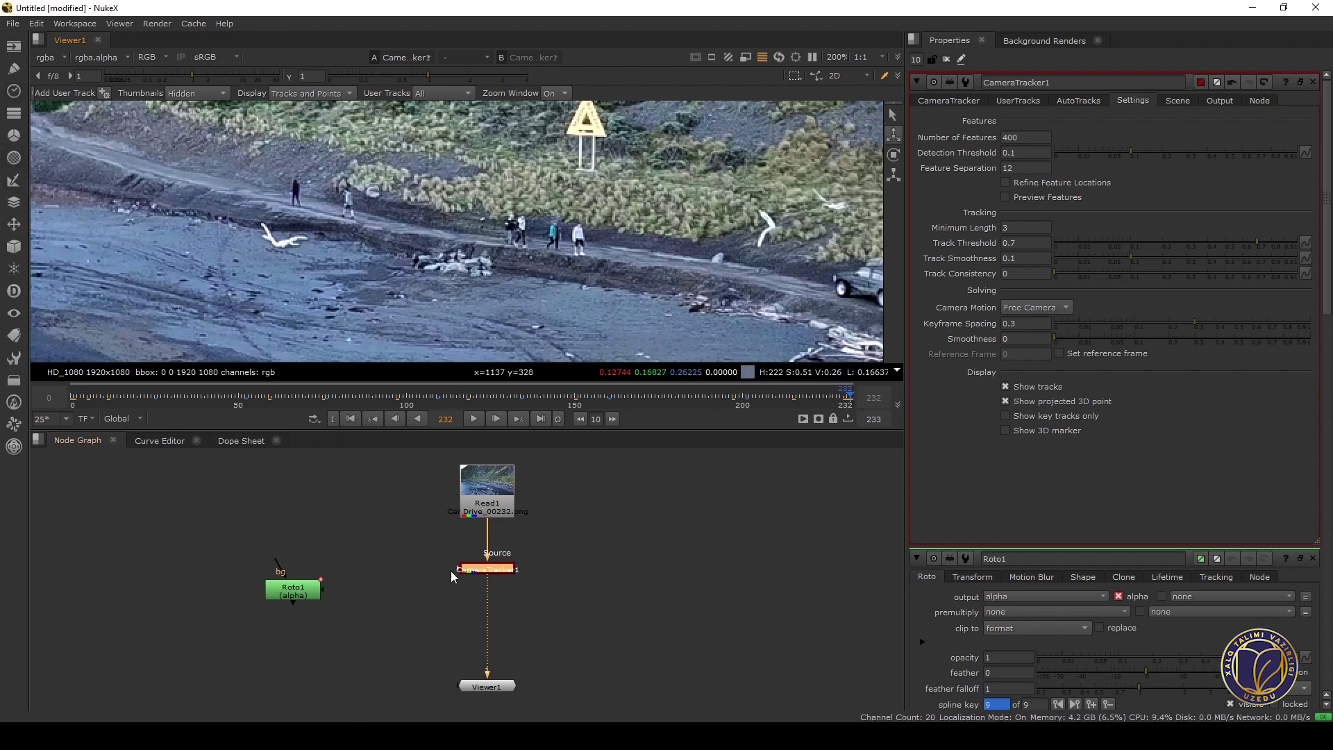
Draw a closed Bezier shape in Roto1 around the larger group of walking people at frame 232
{"action": "double_click", "coordinate": [290, 590]}
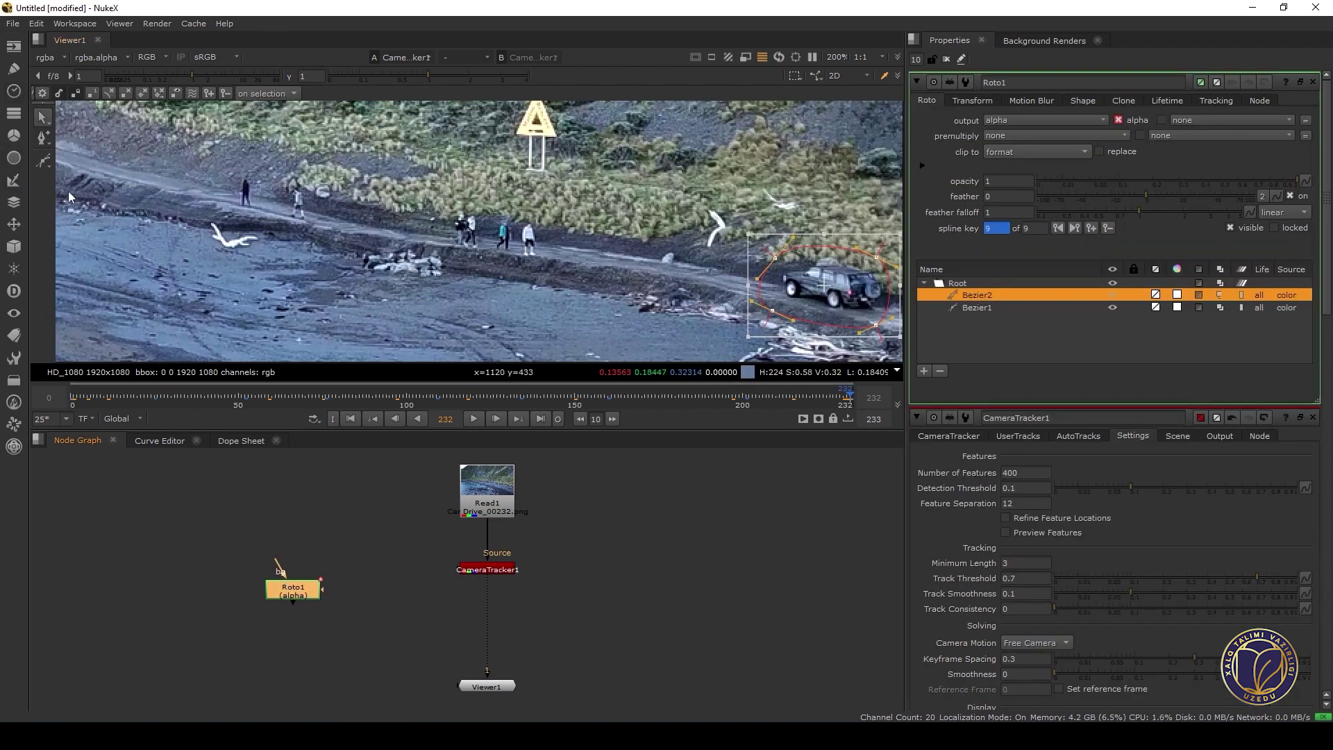
{"action": "left_click", "coordinate": [529, 212]}
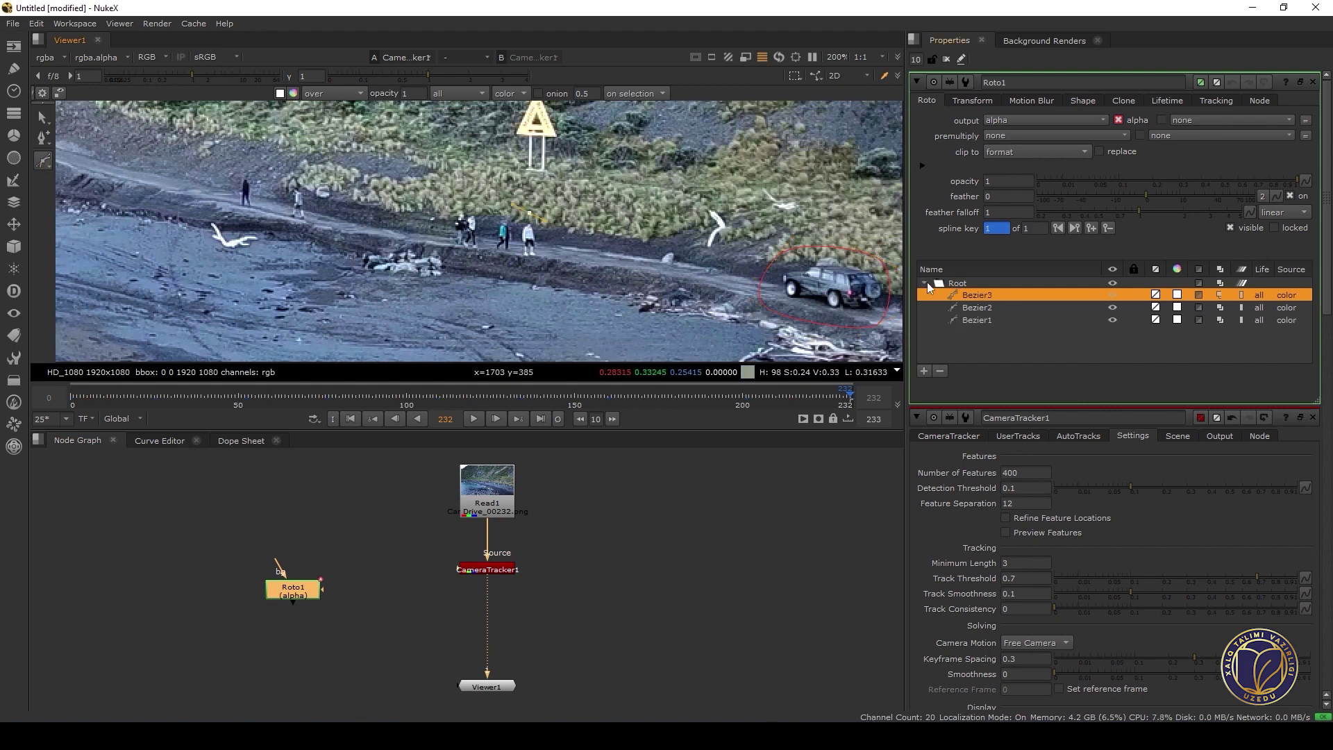
{"action": "left_click_drag", "start_coordinate": [448, 207], "coordinate": [557, 254]}
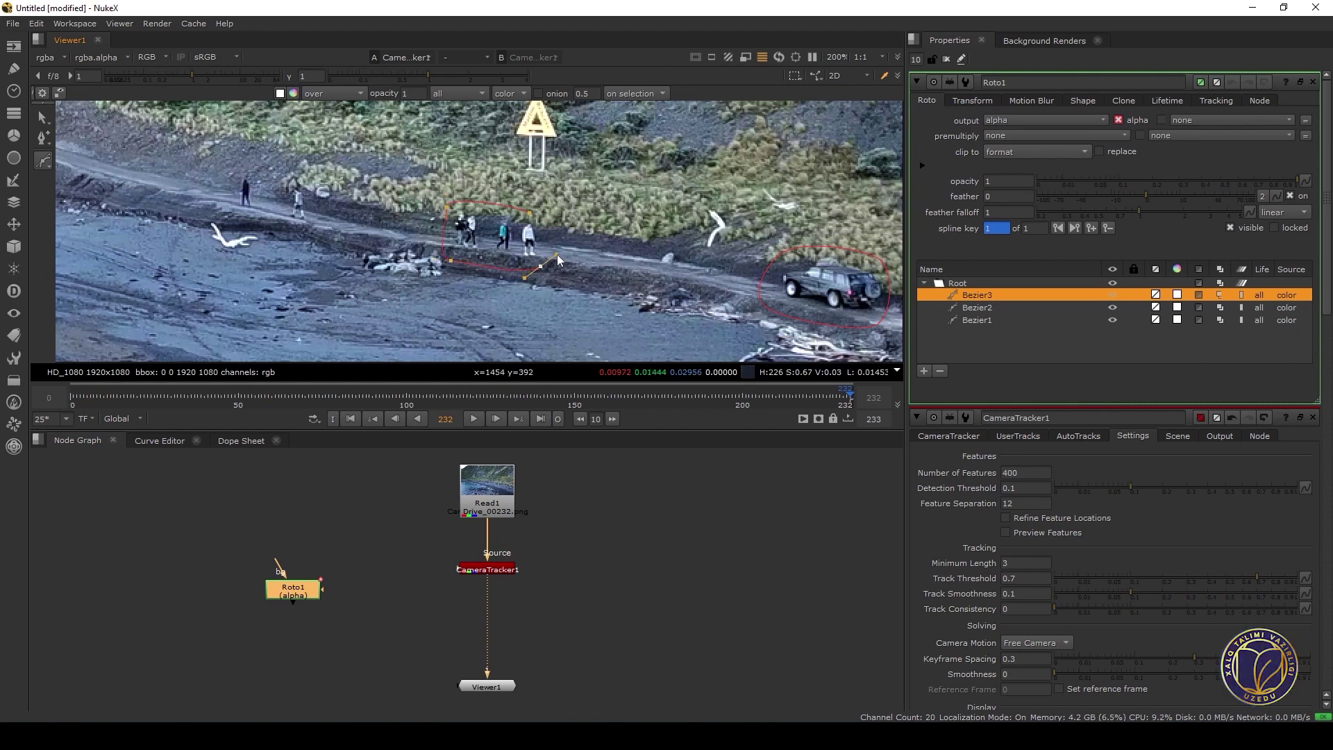
{"action": "left_click", "coordinate": [530, 210]}
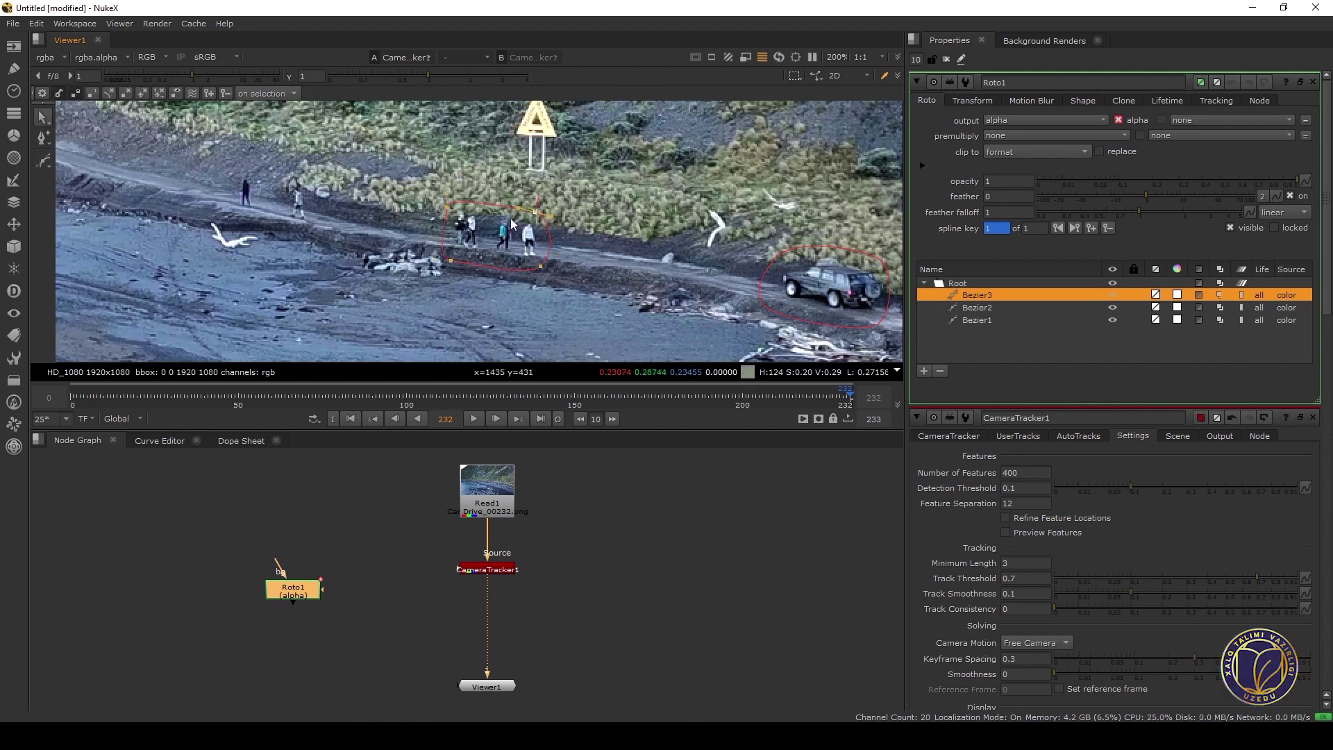
Select all points of the group shape and move it onto the walking people at frame 0
{"action": "left_click", "coordinate": [71, 395]}
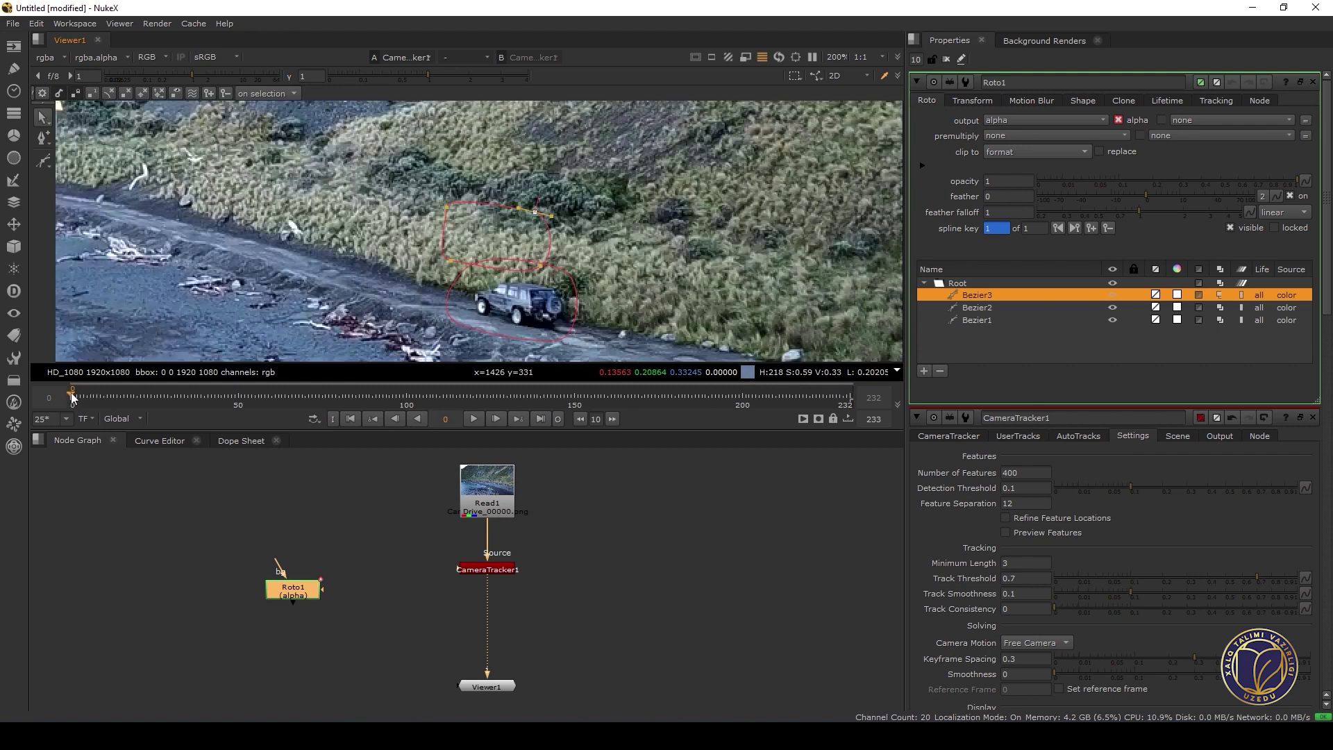
{"action": "left_click_drag", "start_coordinate": [833, 179], "coordinate": [631, 309]}
{"action": "middle_click_drag", "start_coordinate": [761, 254], "coordinate": [842, 256]}
{"action": "left_click_drag", "start_coordinate": [835, 253], "coordinate": [326, 246]}
{"action": "middle_click_drag", "start_coordinate": [325, 248], "coordinate": [521, 255]}
{"action": "mouse_move", "coordinate": [521, 254]}
{"action": "left_mouse_down"}
{"action": "mouse_move", "coordinate": [479, 215]}
{"action": "mouse_move", "coordinate": [444, 207]}
{"action": "left_mouse_up"}
Keyframe the group shape's position over the people at frames 118 and 199, and around frames 163 and 64
{"action": "left_click", "coordinate": [466, 395]}
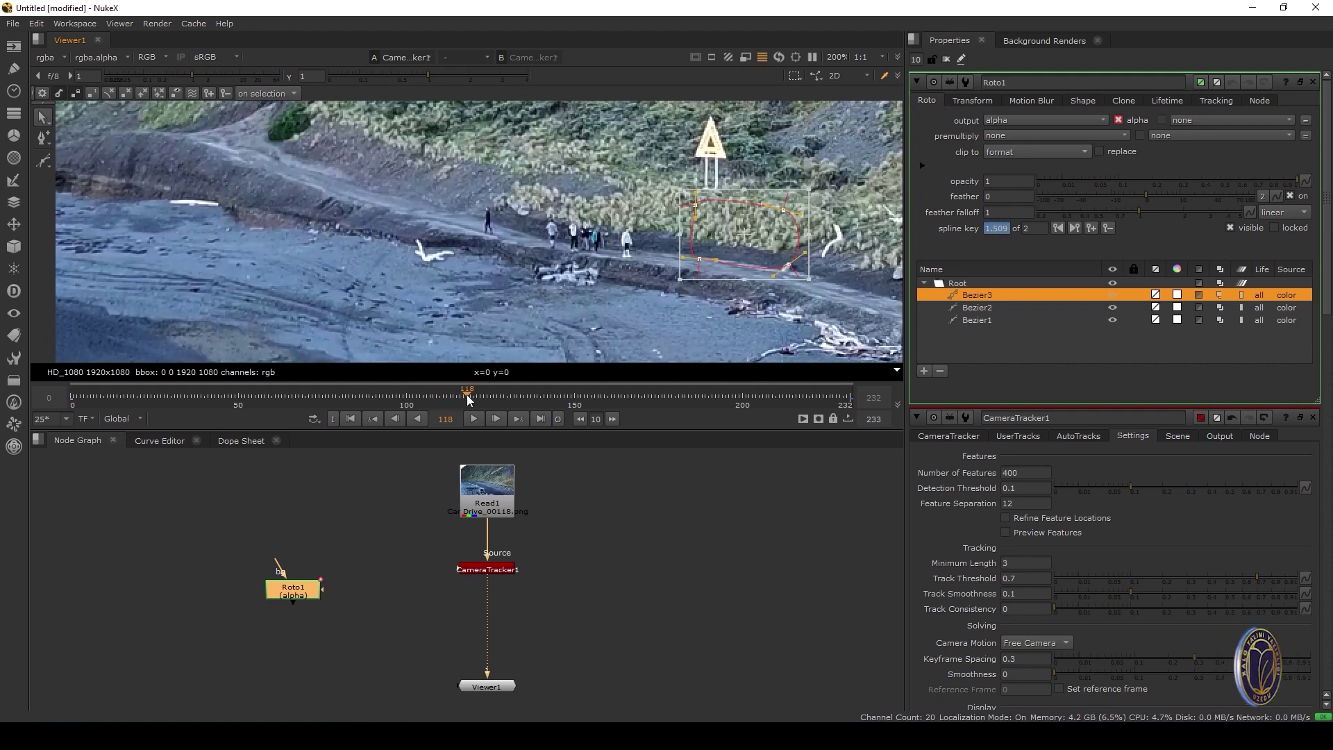
{"action": "left_click_drag", "start_coordinate": [572, 230], "coordinate": [569, 228]}
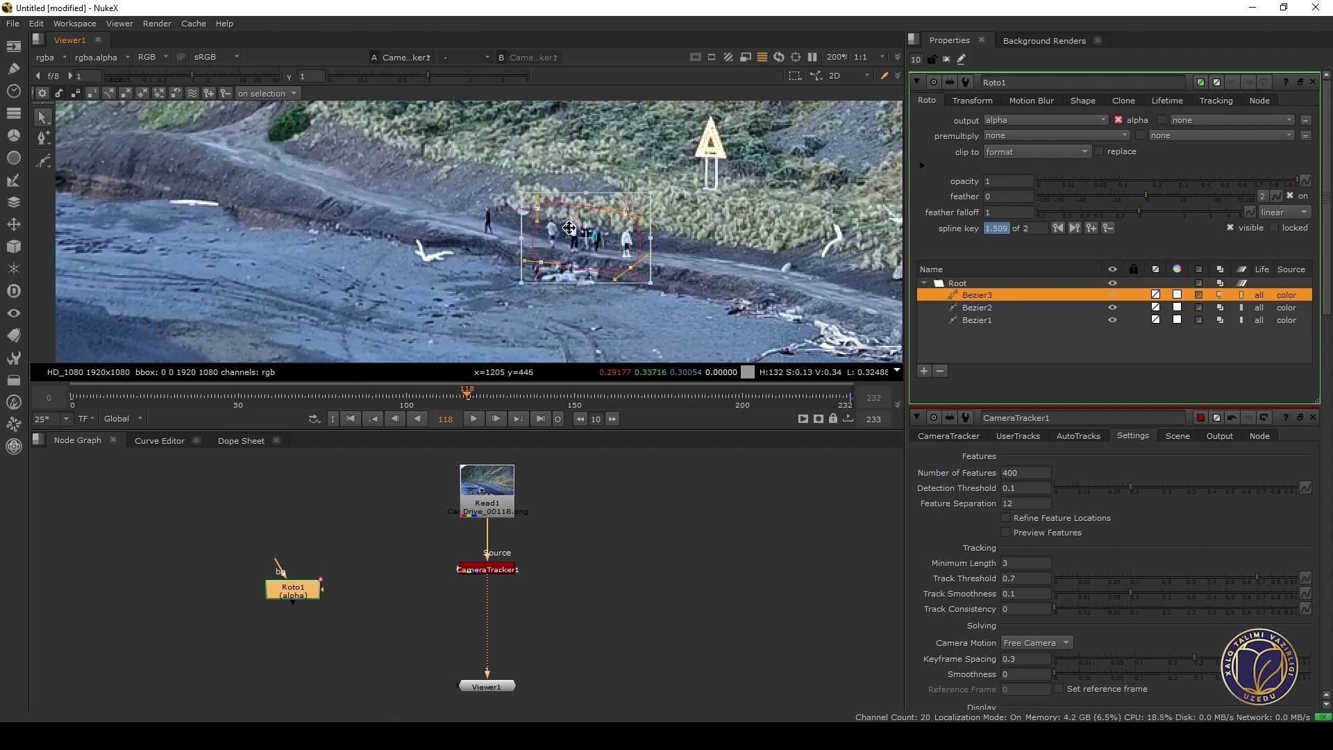
{"action": "left_click", "coordinate": [616, 392]}
{"action": "left_click_drag", "start_coordinate": [744, 251], "coordinate": [717, 239]}
{"action": "left_click", "coordinate": [740, 396]}
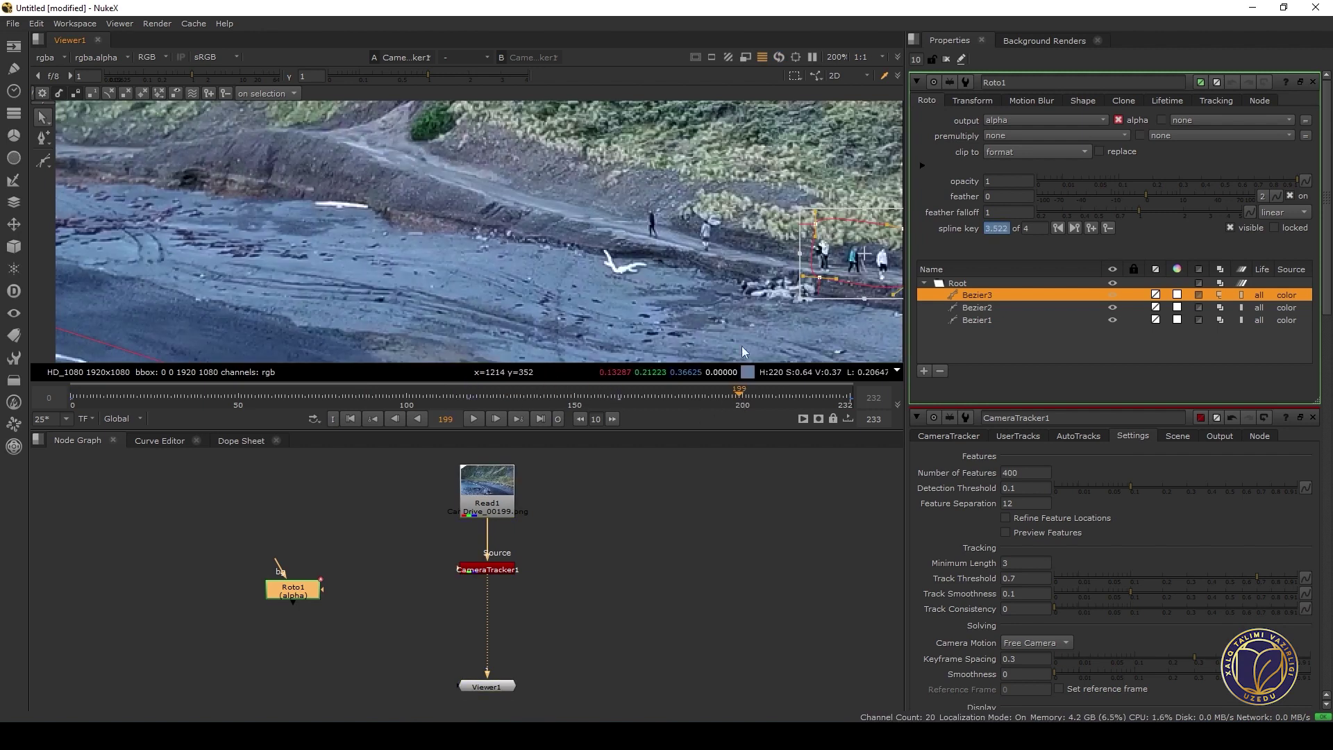
{"action": "left_click", "coordinate": [775, 263]}
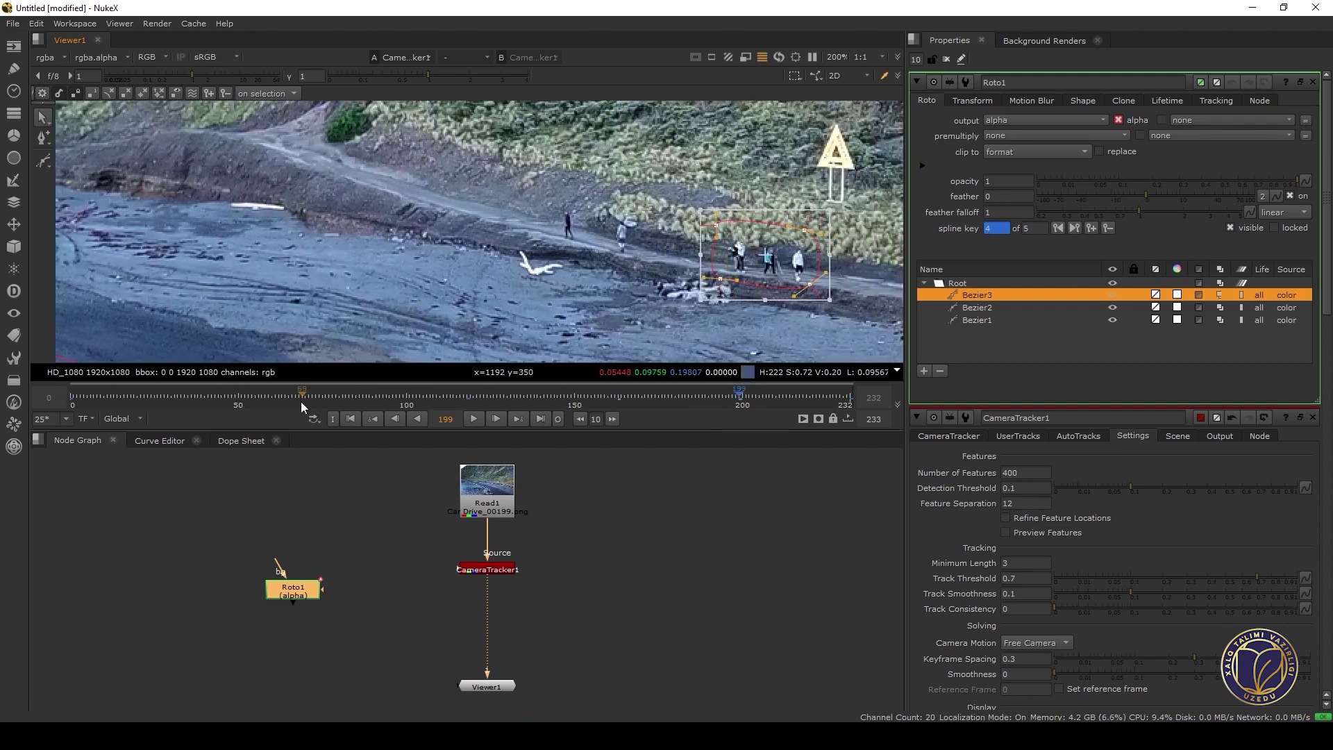
{"action": "left_click", "coordinate": [285, 396]}
{"action": "left_click_drag", "start_coordinate": [457, 234], "coordinate": [467, 220]}
Check the group shape's coverage of the people at frames 145, 35, 219 and 0
{"action": "left_click", "coordinate": [558, 395]}
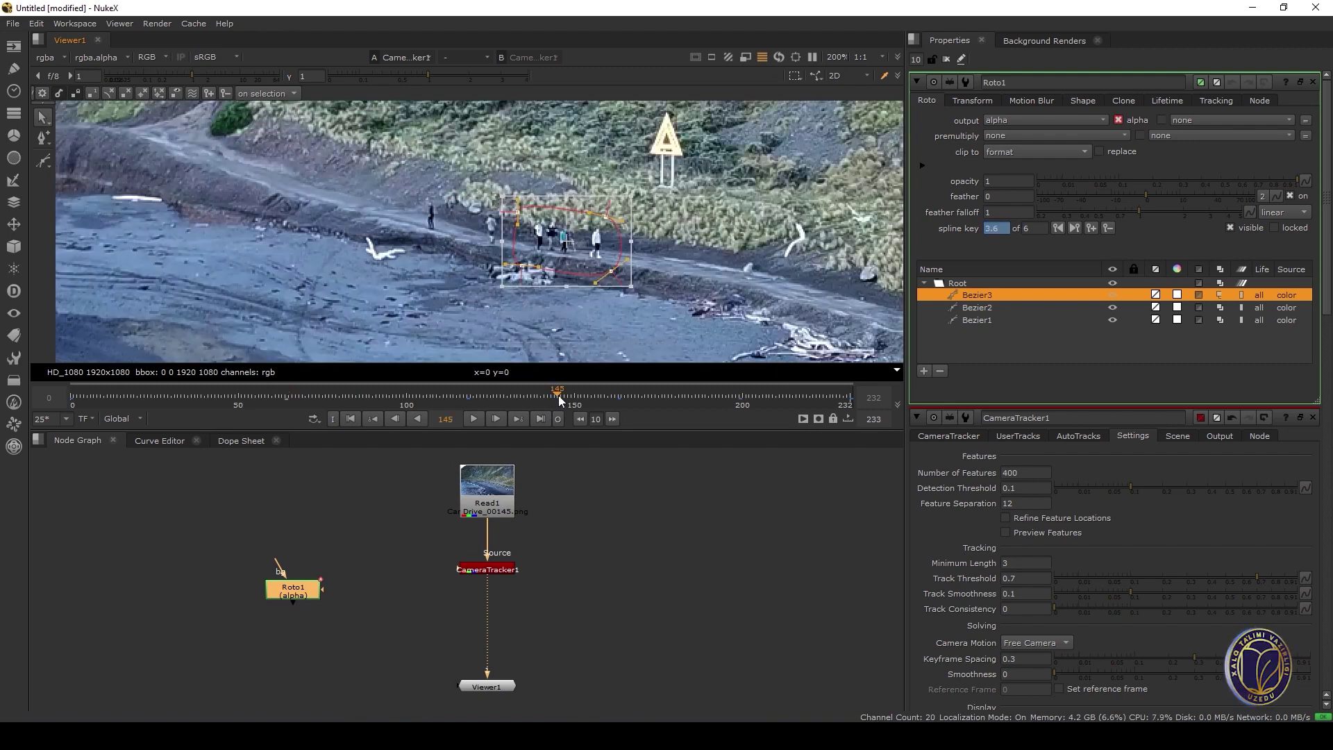
{"action": "left_click", "coordinate": [189, 395]}
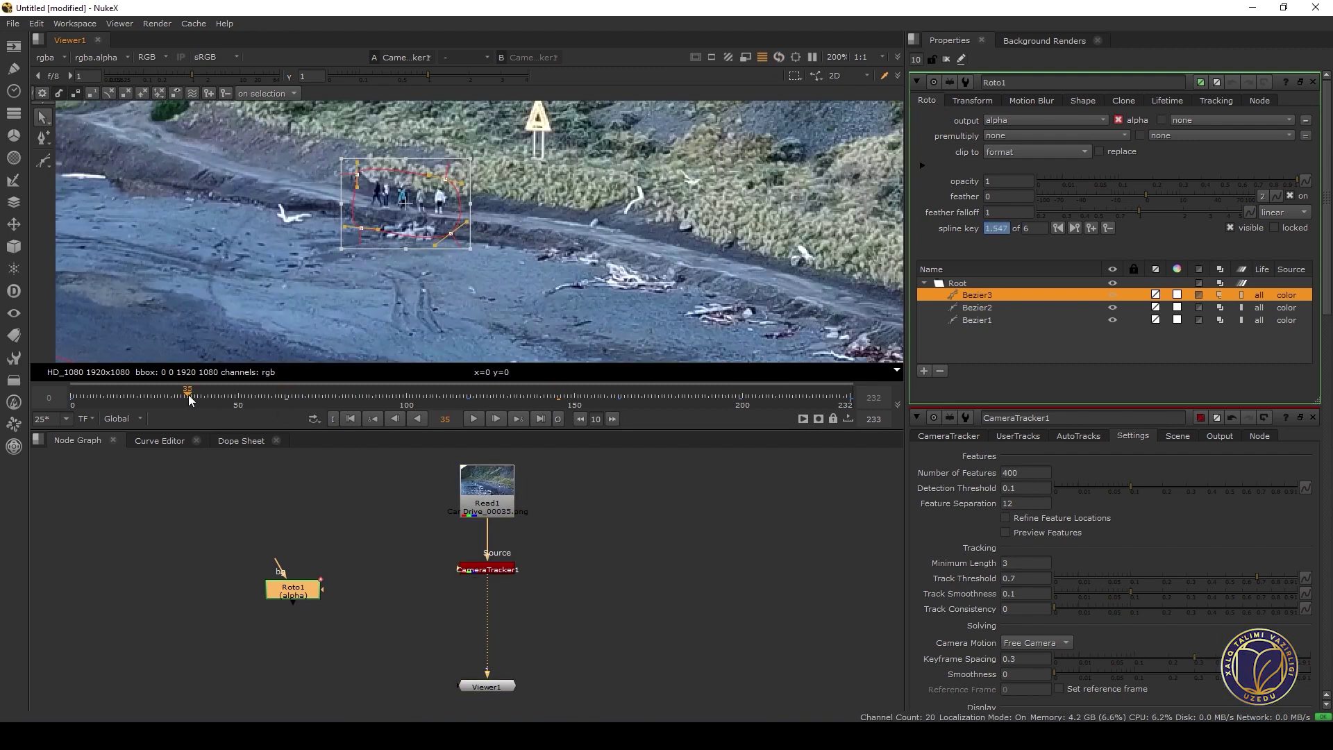
{"action": "left_click", "coordinate": [500, 396]}
{"action": "left_click_drag", "start_coordinate": [498, 399], "coordinate": [806, 397]}
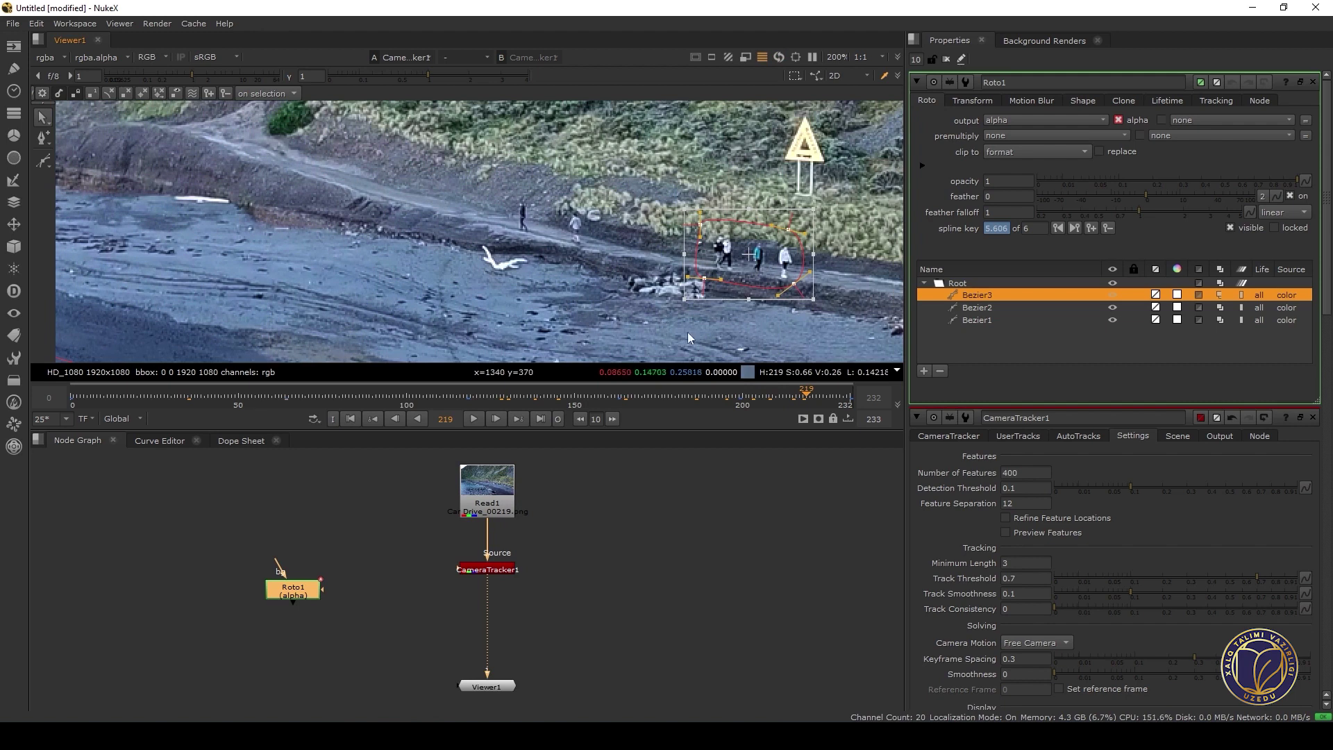
{"action": "left_click", "coordinate": [71, 396]}
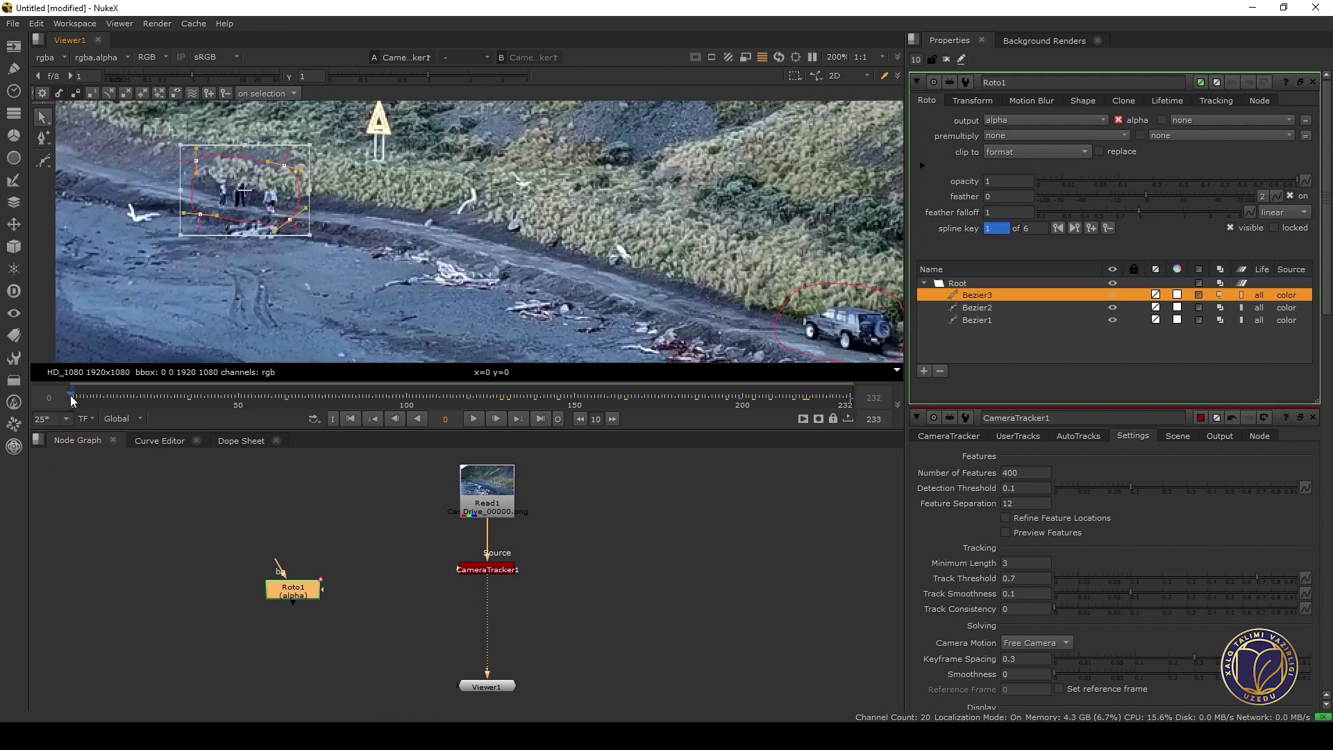
Draw another closed Bezier shape around the two people walking behind the group at frame 232
{"action": "left_click", "coordinate": [850, 394]}
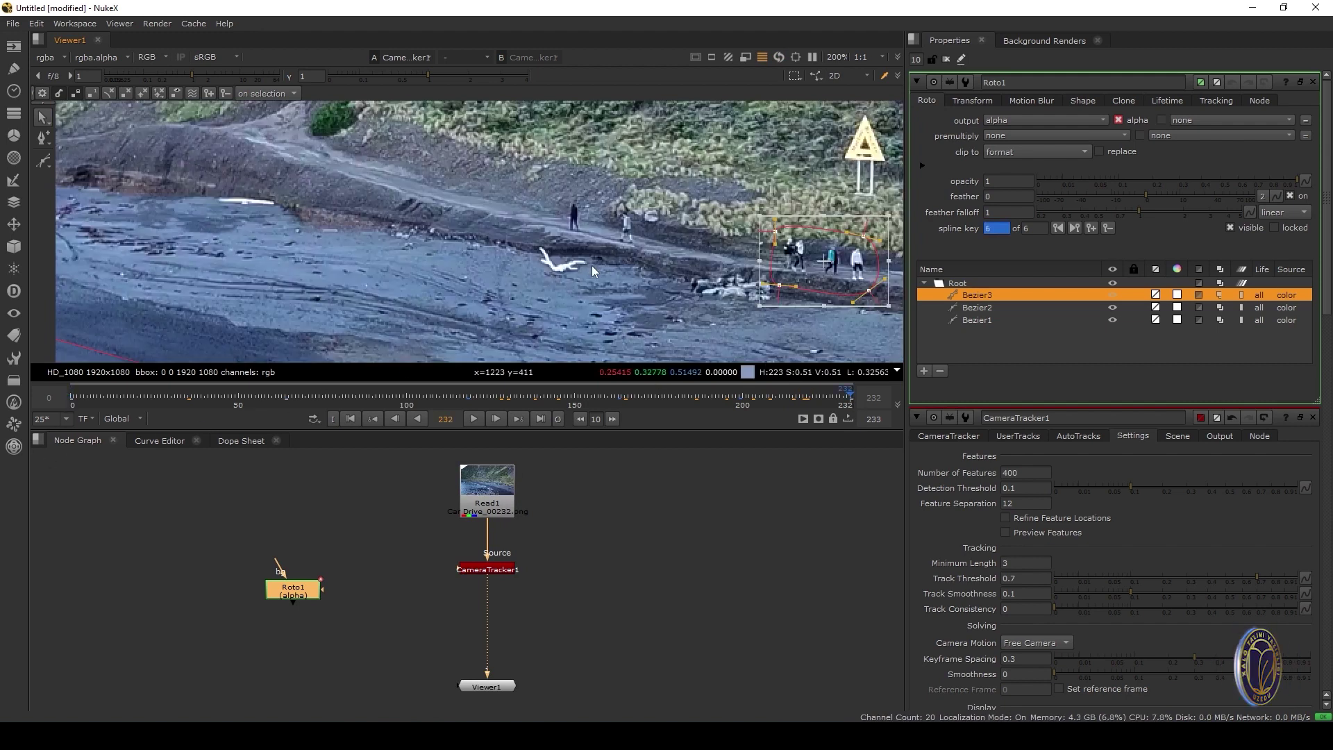
{"action": "left_click", "coordinate": [42, 160]}
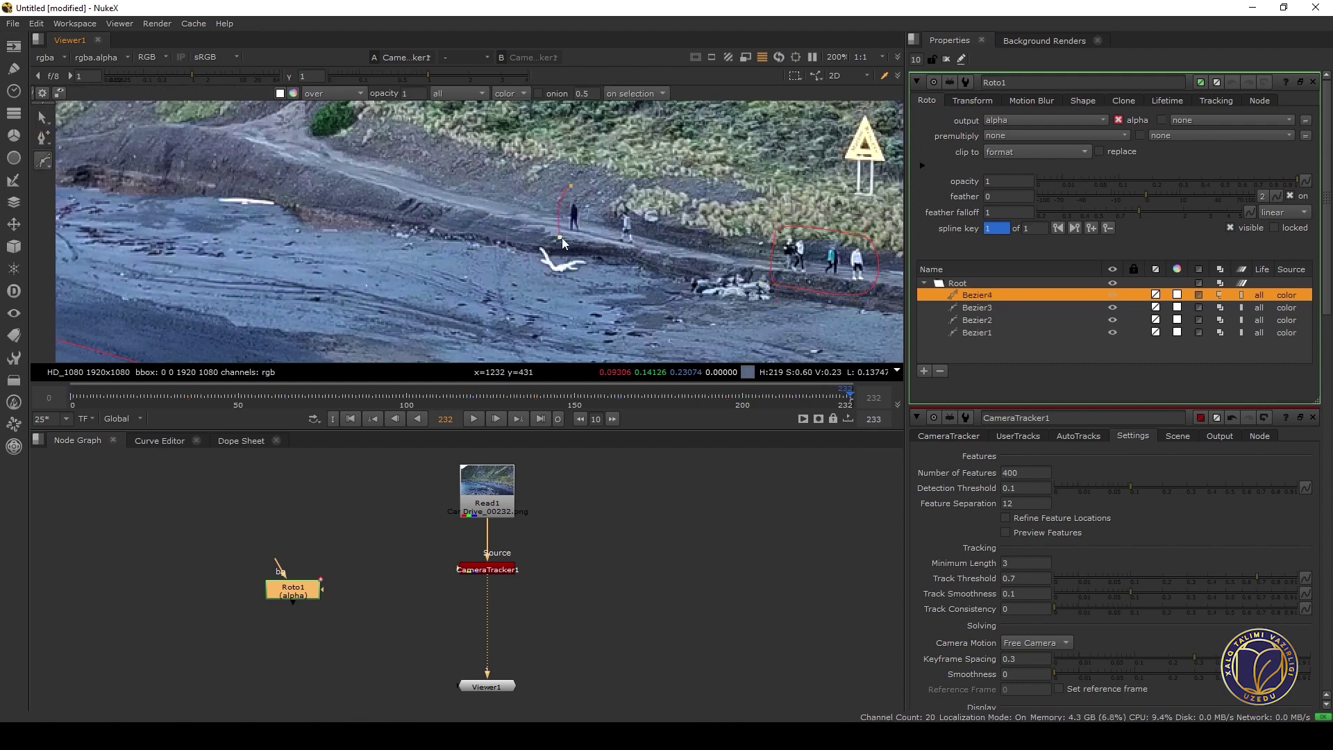
{"action": "left_click_drag", "start_coordinate": [638, 249], "coordinate": [648, 250]}
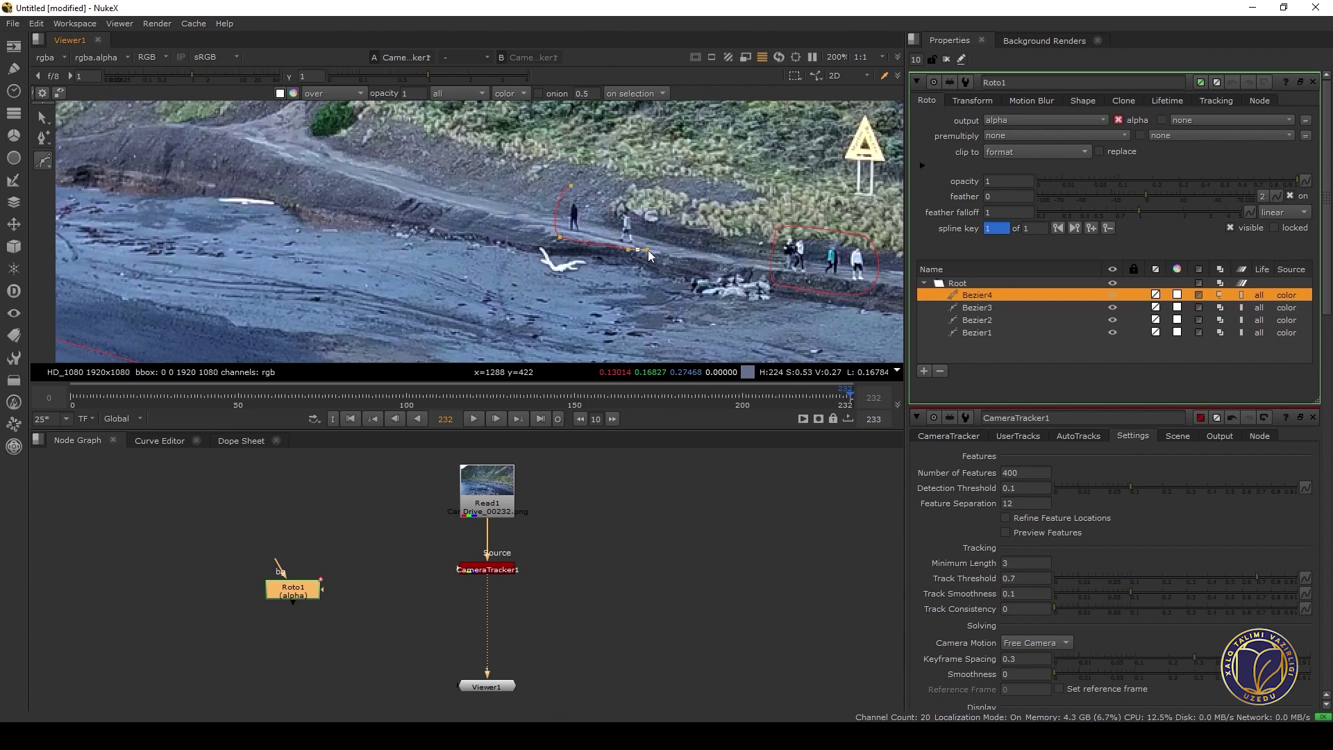
{"action": "left_click", "coordinate": [570, 186]}
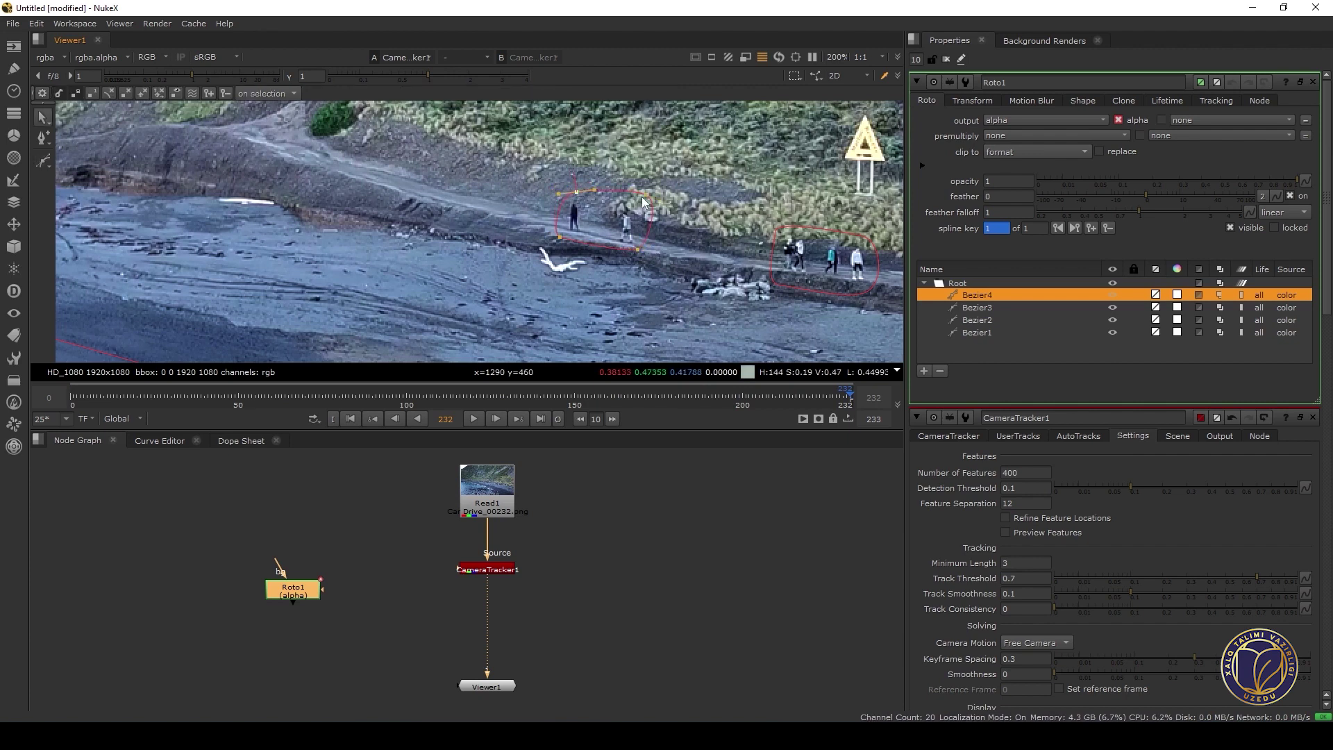
Select all points of the new shape and move it over the two trailing walkers at frames 0, 120 and around 177
{"action": "left_click", "coordinate": [646, 253]}
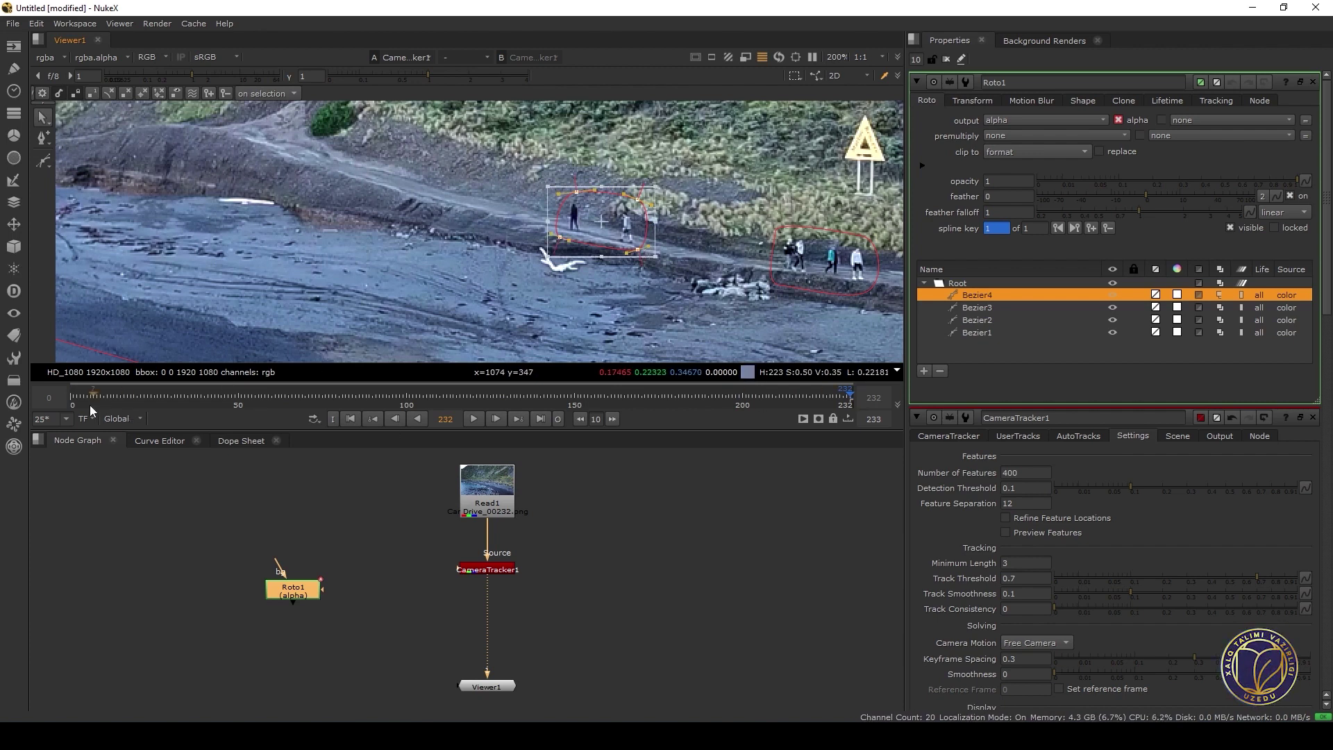
{"action": "left_click", "coordinate": [70, 398]}
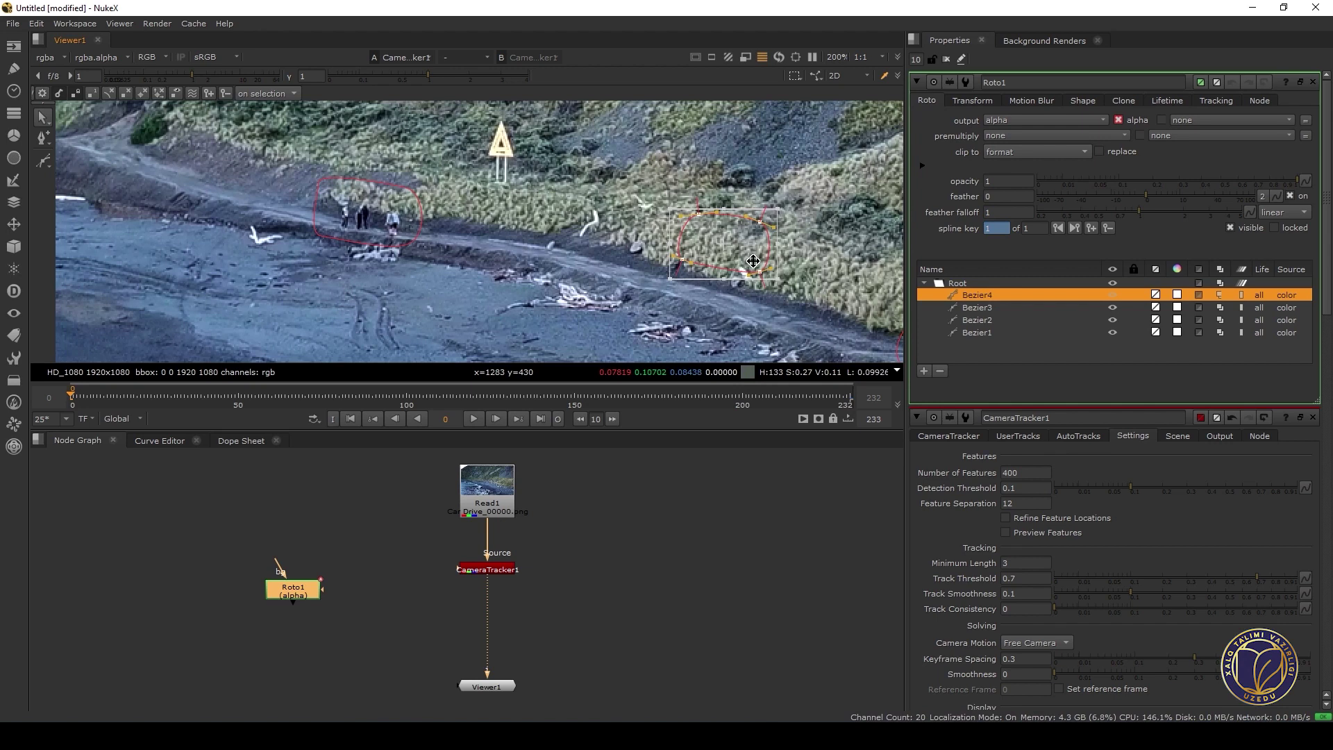
{"action": "left_click_drag", "start_coordinate": [413, 229], "coordinate": [399, 229]}
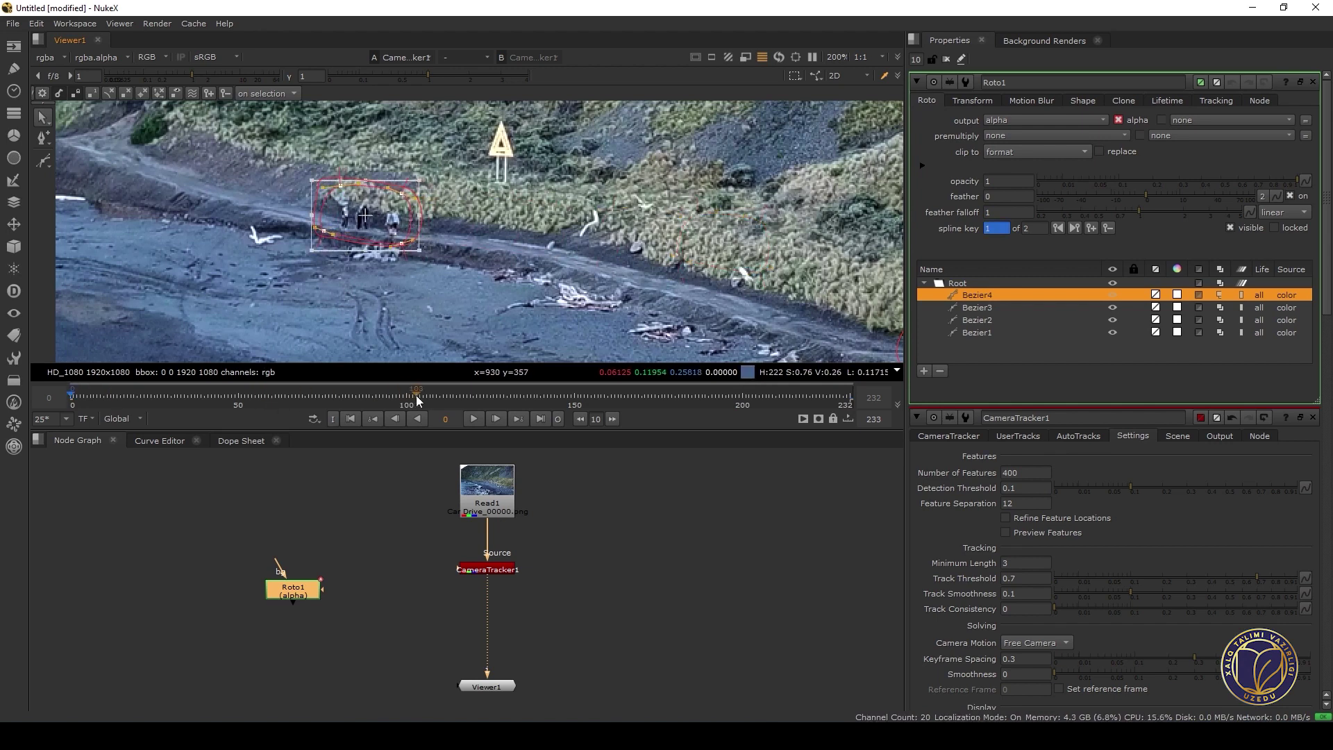
{"action": "left_click", "coordinate": [475, 395]}
{"action": "left_click_drag", "start_coordinate": [568, 236], "coordinate": [454, 235]}
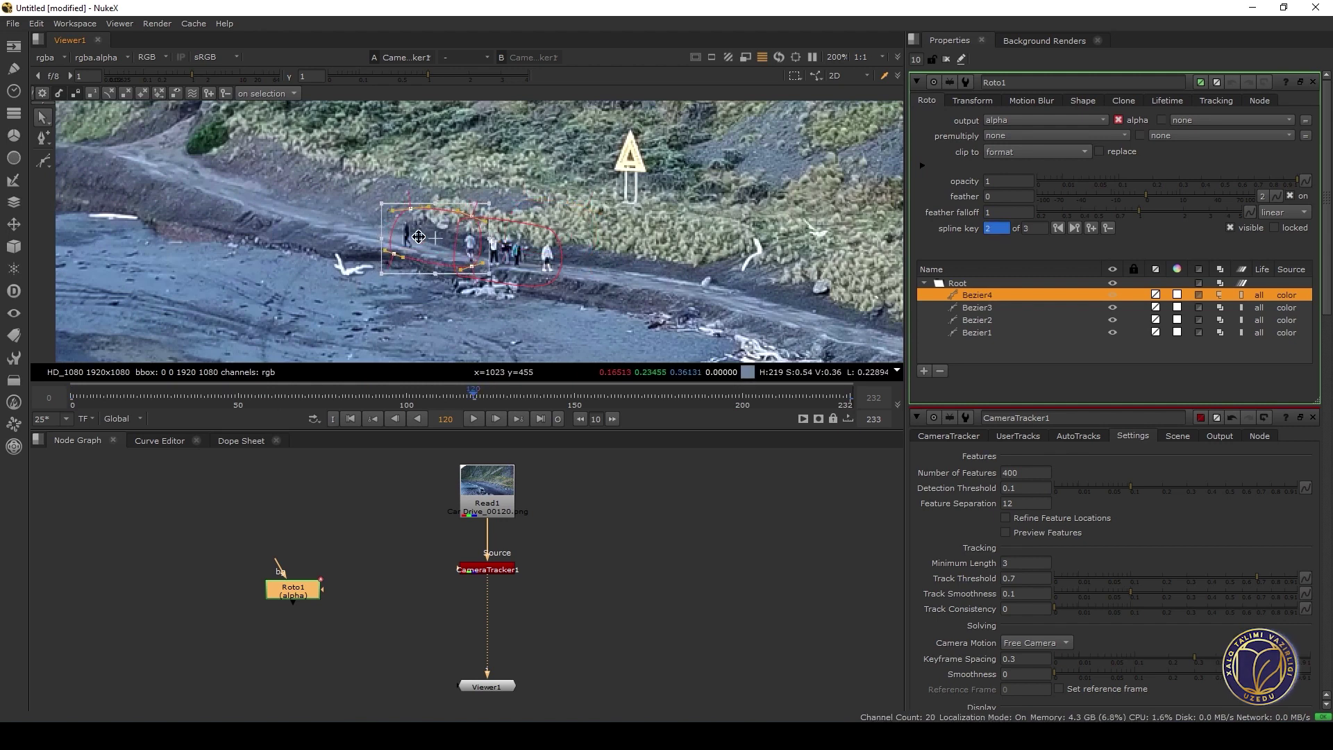
{"action": "left_click", "coordinate": [665, 398]}
{"action": "left_click_drag", "start_coordinate": [575, 253], "coordinate": [540, 247]}
Keyframe the trailing walkers' shape over the two people at frames 209, 59 and 23
{"action": "left_click", "coordinate": [771, 397]}
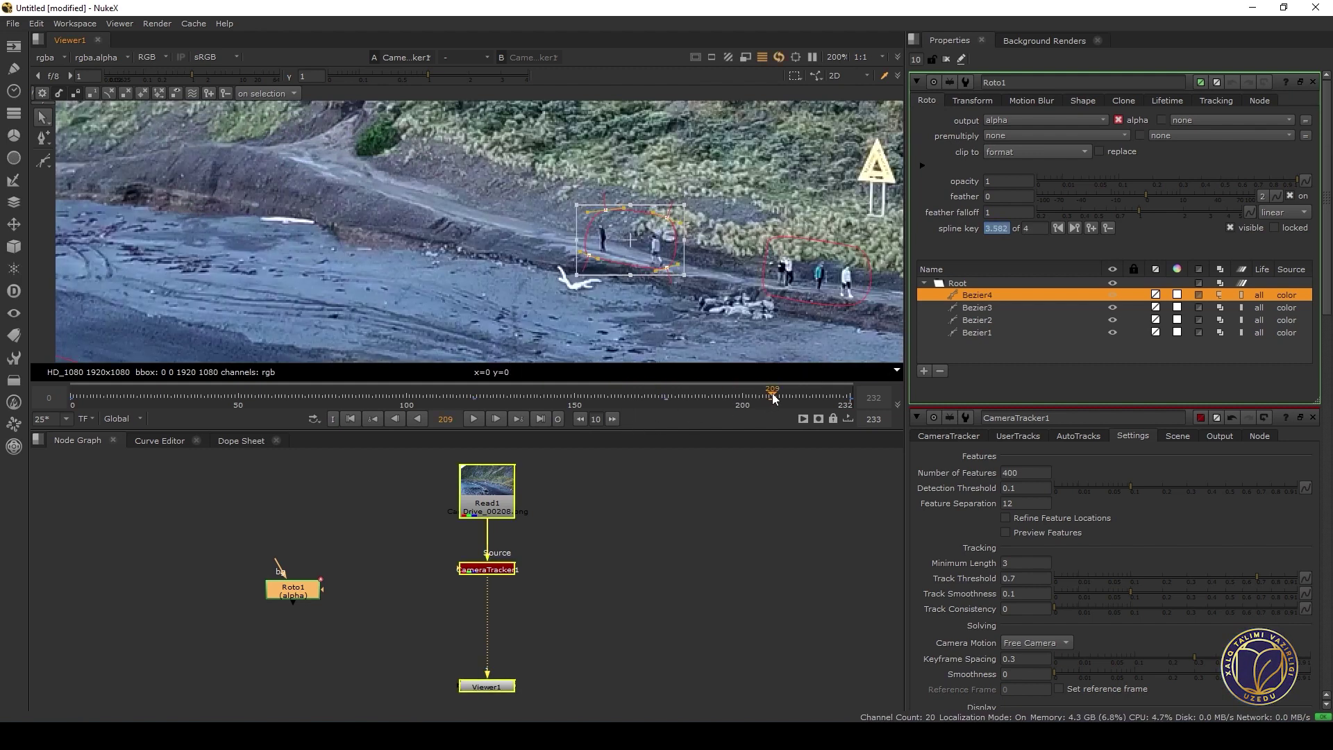
{"action": "left_click_drag", "start_coordinate": [655, 250], "coordinate": [660, 254]}
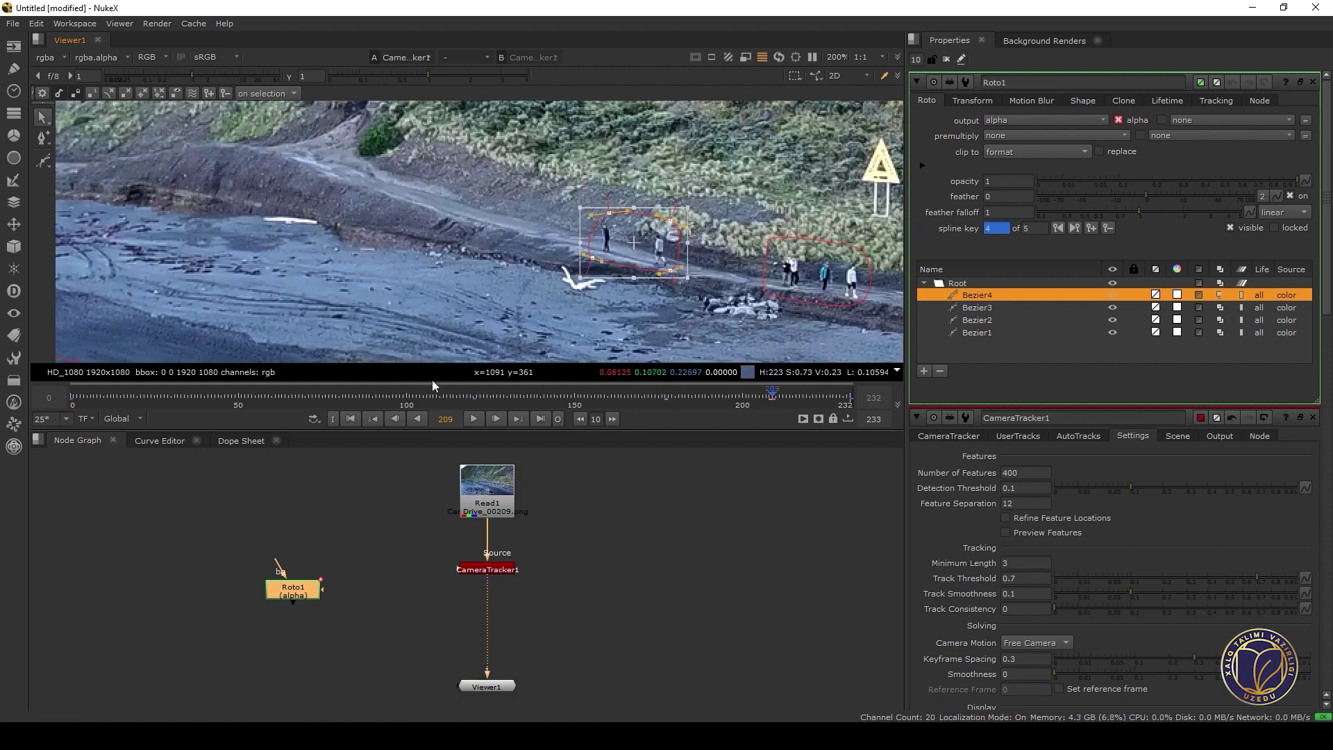
{"action": "left_click", "coordinate": [270, 399]}
{"action": "left_click_drag", "start_coordinate": [406, 226], "coordinate": [412, 219]}
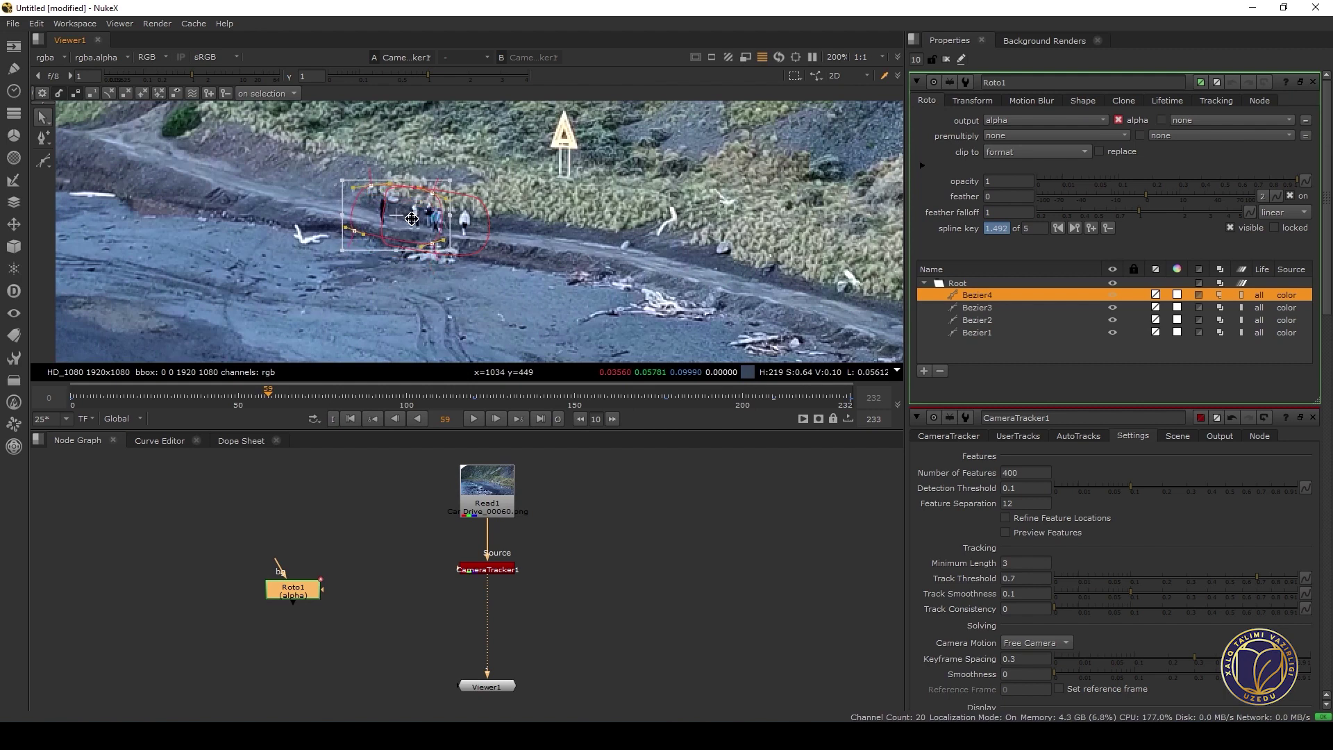
{"action": "left_click", "coordinate": [149, 398]}
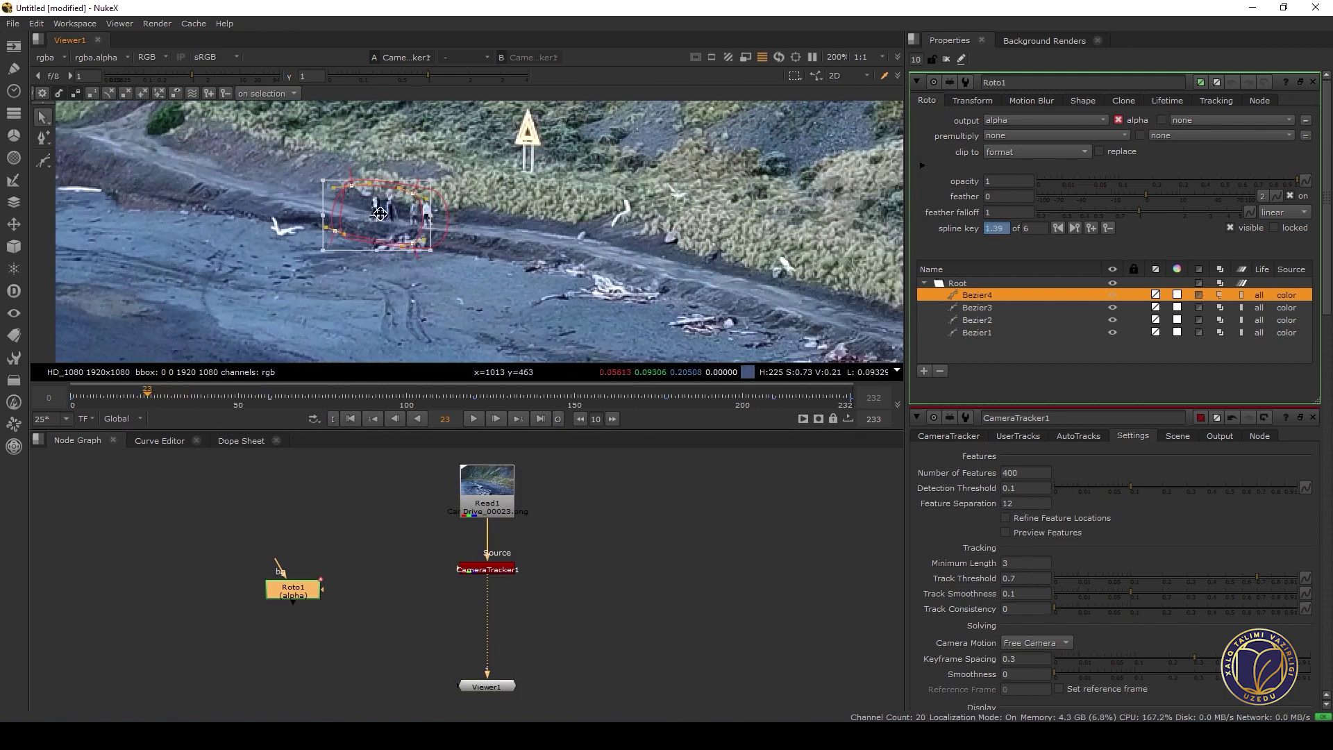
Keyframe the trailing walkers' shape over the two people at frames 91, 153 and 195, and check it at frames 221, 76 and 0
{"action": "left_click", "coordinate": [377, 396]}
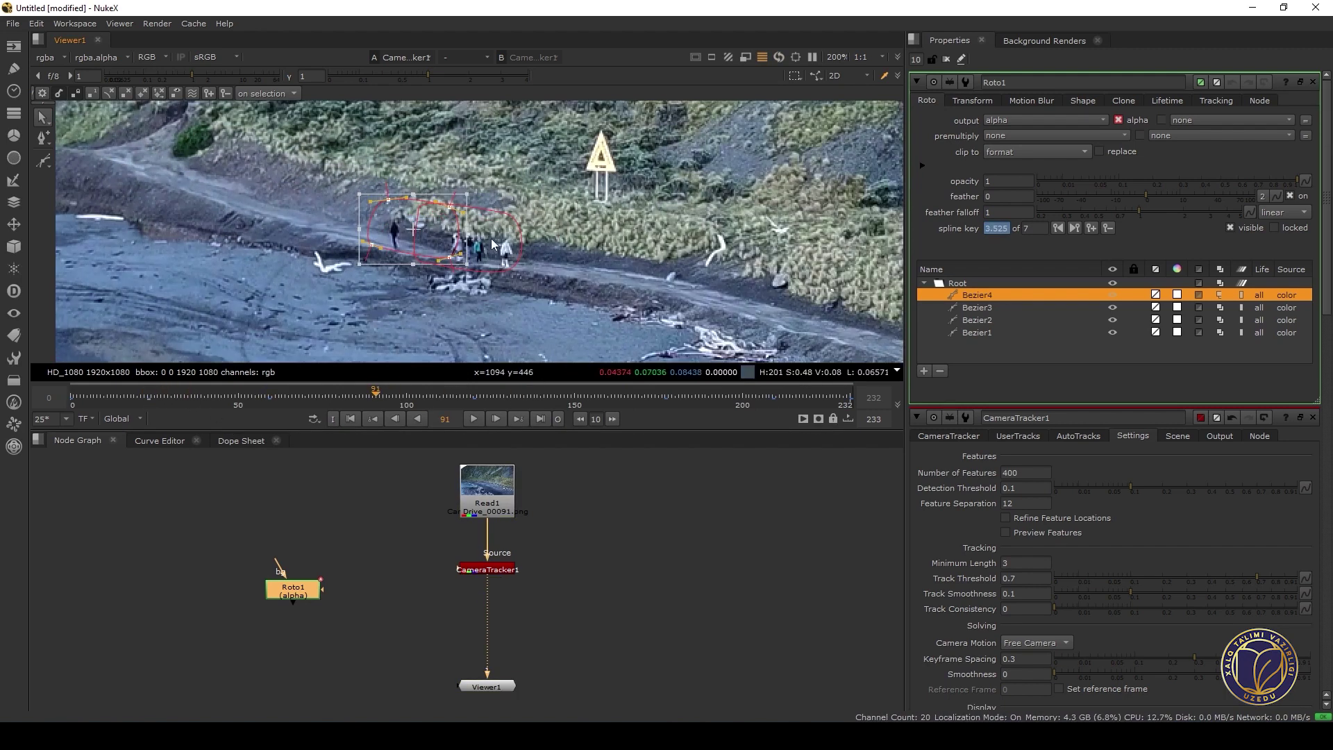
{"action": "left_click_drag", "start_coordinate": [440, 234], "coordinate": [444, 238]}
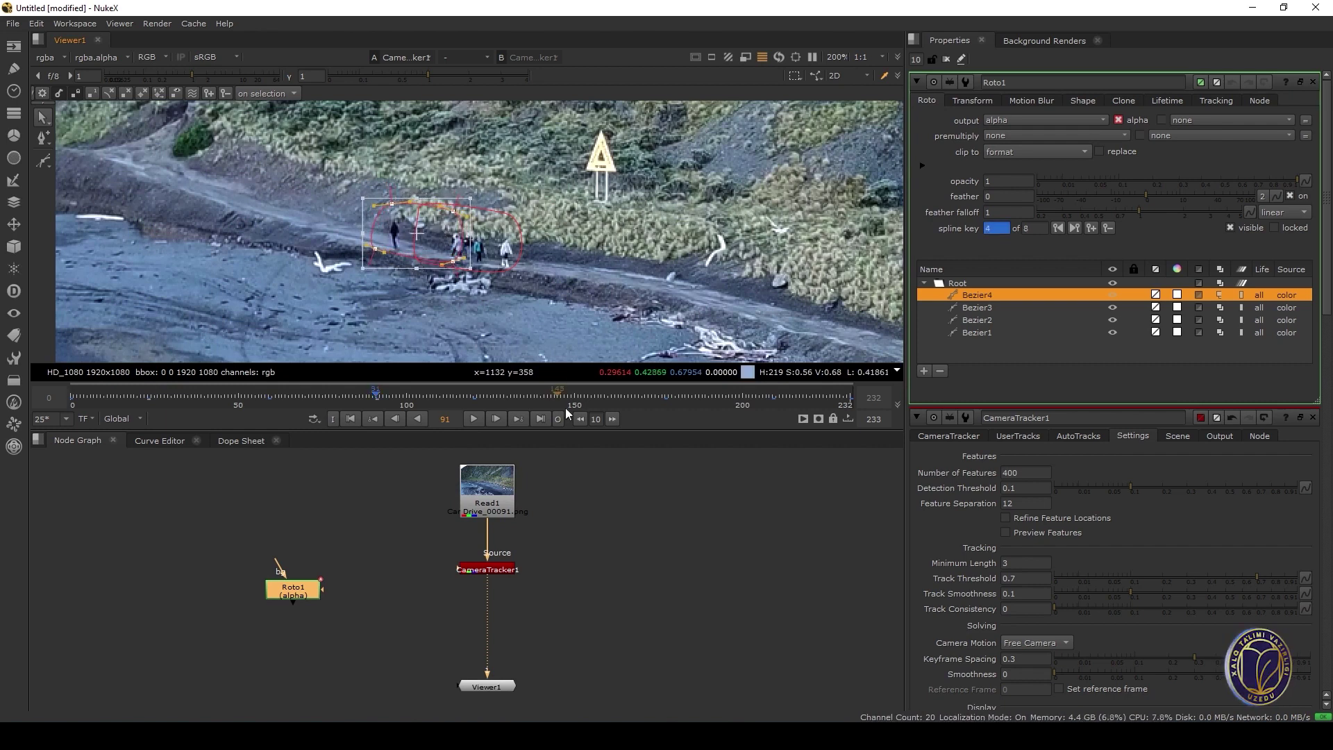
{"action": "left_click", "coordinate": [584, 397]}
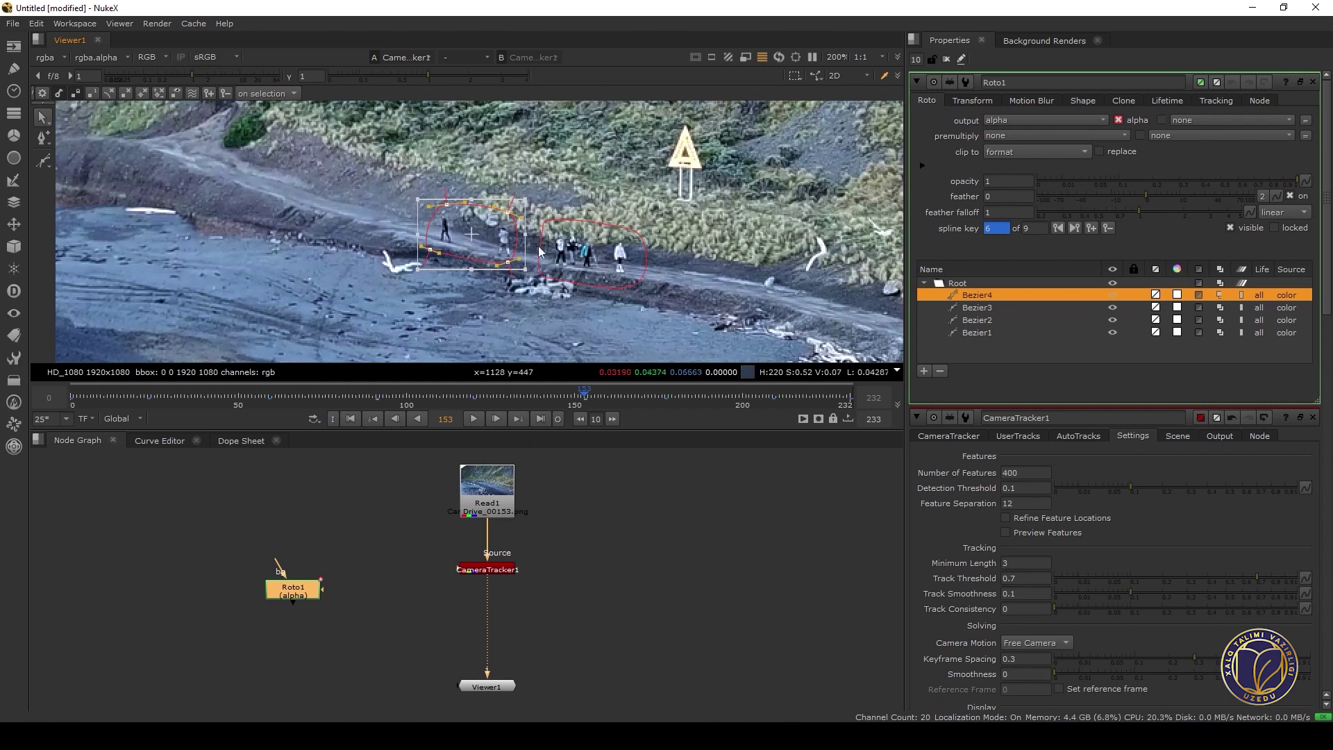
{"action": "left_click", "coordinate": [726, 396]}
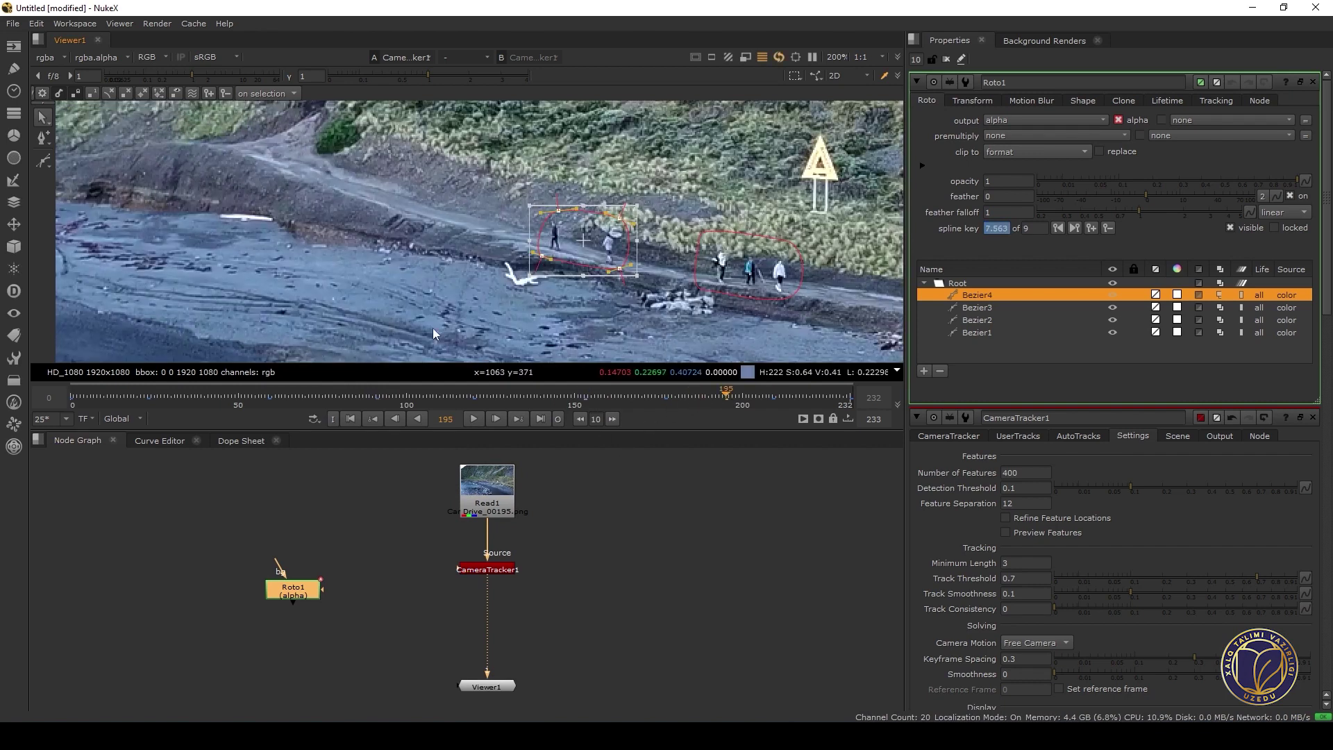
{"action": "left_click_drag", "start_coordinate": [586, 244], "coordinate": [582, 246]}
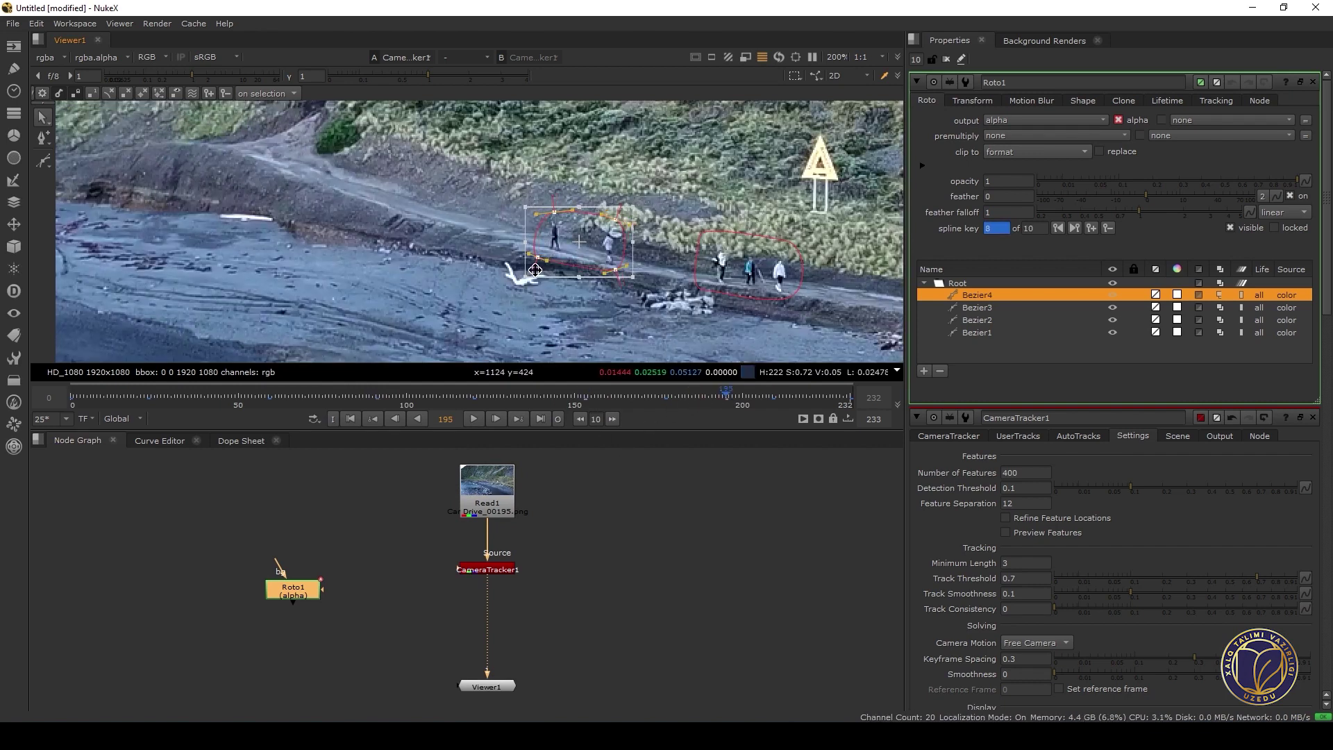
{"action": "left_click", "coordinate": [812, 396]}
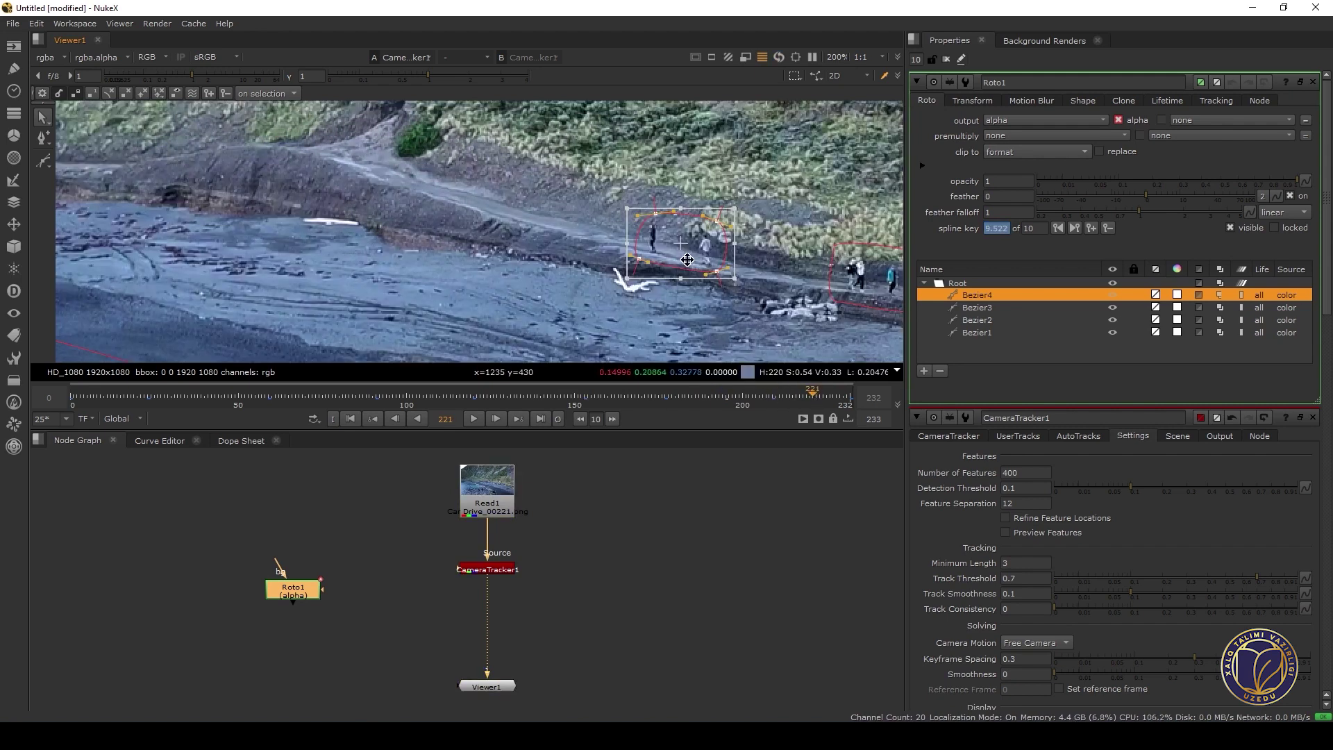
{"action": "left_click", "coordinate": [325, 396]}
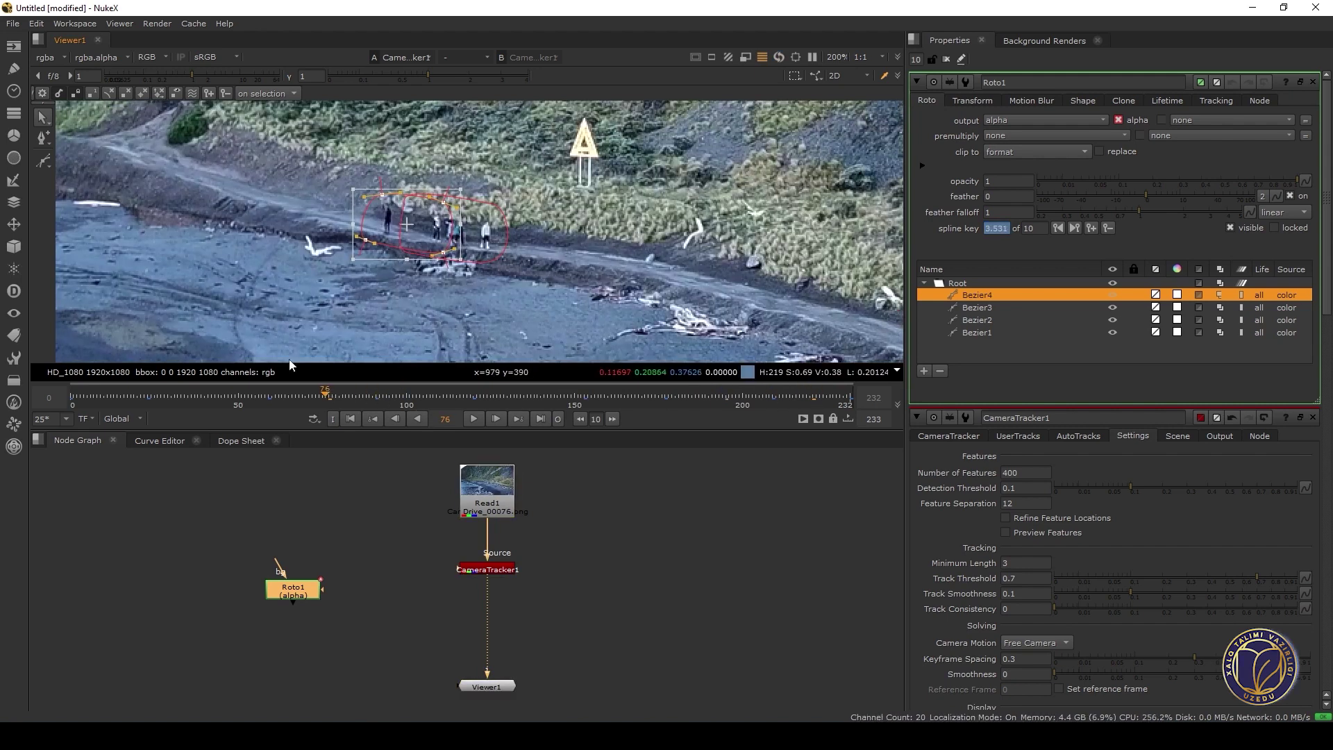
{"action": "left_click", "coordinate": [78, 396]}
{"action": "left_click_drag", "start_coordinate": [78, 396], "coordinate": [72, 396]}
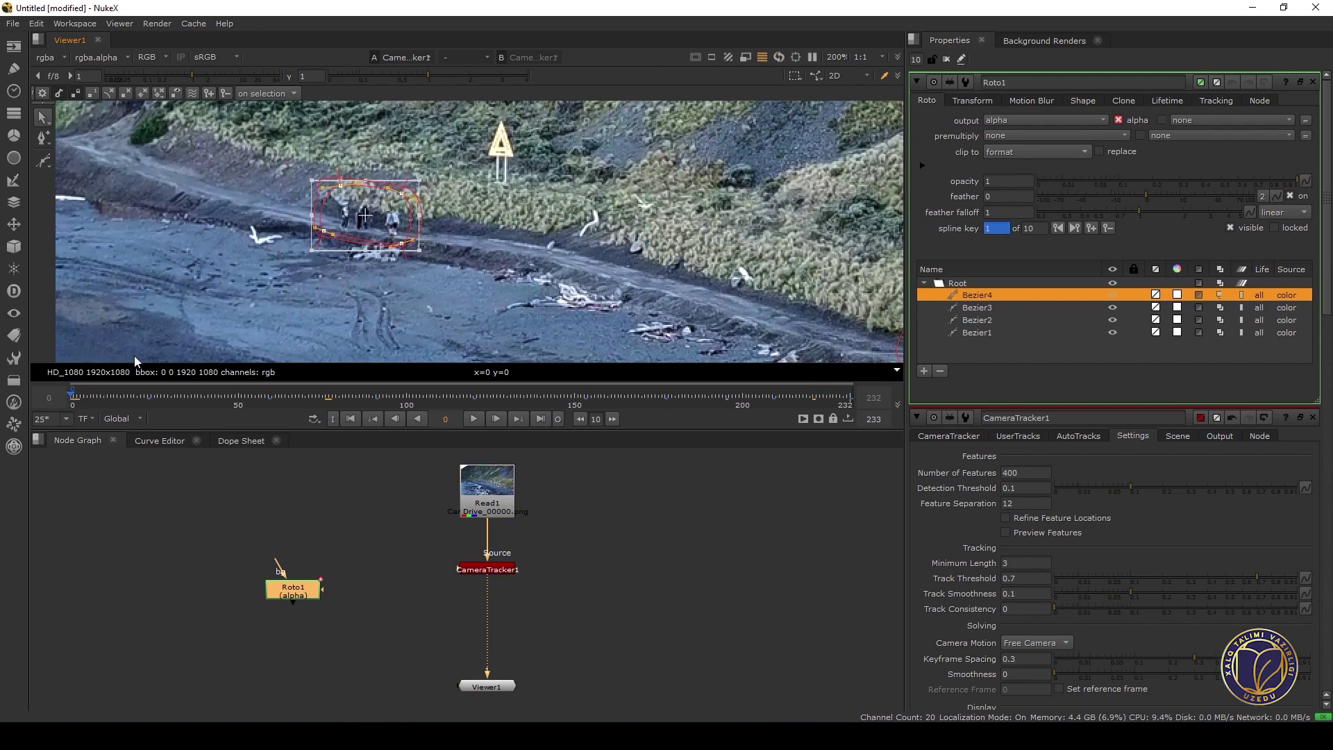
Connect the CameraTracker node's Mask input to the Roto node and align the two nodes in a row
{"action": "middle_click_drag", "start_coordinate": [286, 593], "coordinate": [591, 543]}
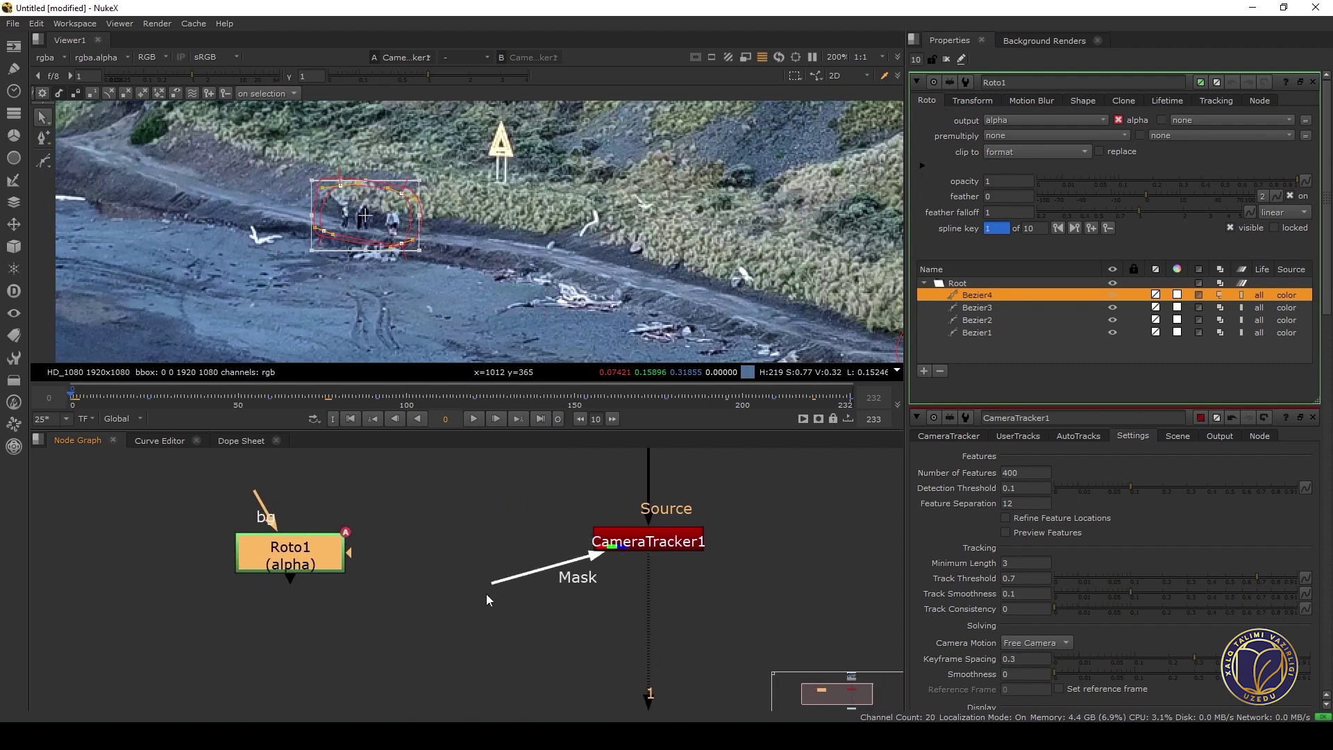
{"action": "left_click_drag", "start_coordinate": [312, 556], "coordinate": [310, 557]}
{"action": "left_click_drag", "start_coordinate": [310, 557], "coordinate": [310, 544]}
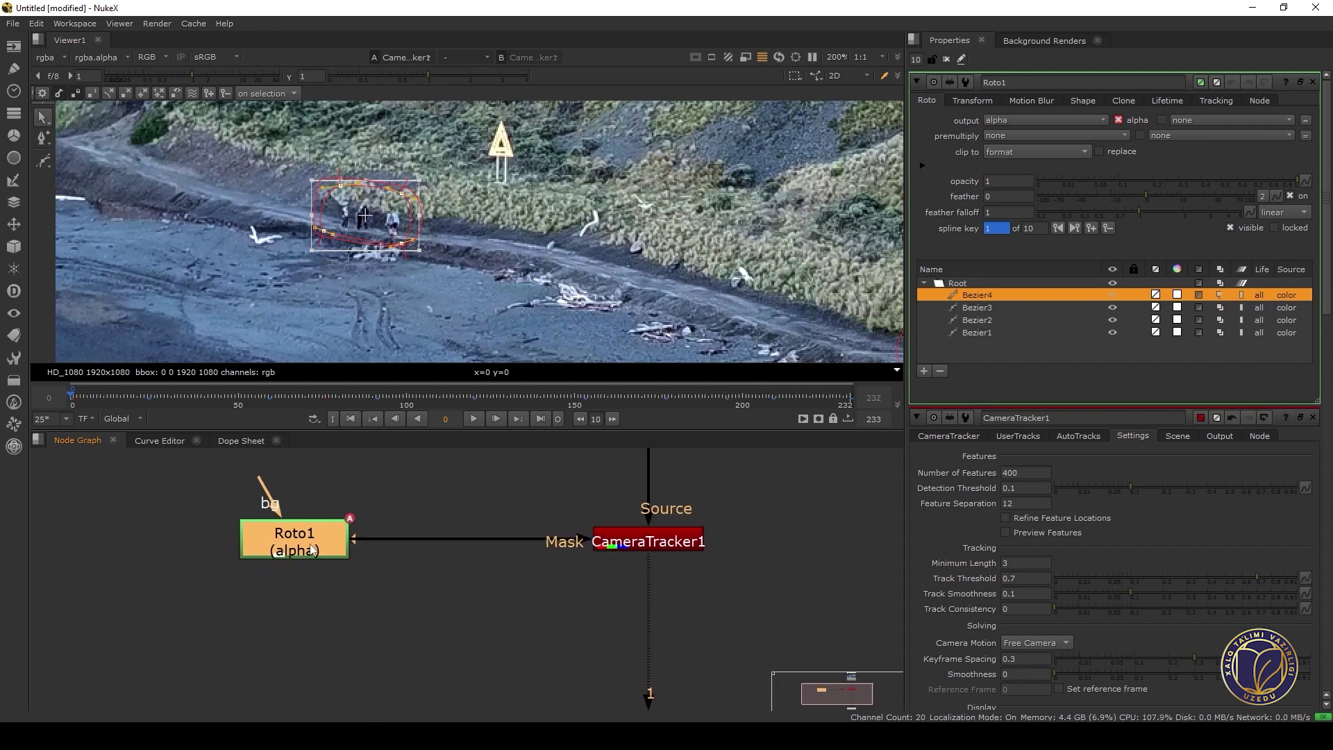
Open the CameraTracker node's main properties and set its mask source to Mask Alpha
{"action": "double_click", "coordinate": [628, 544]}
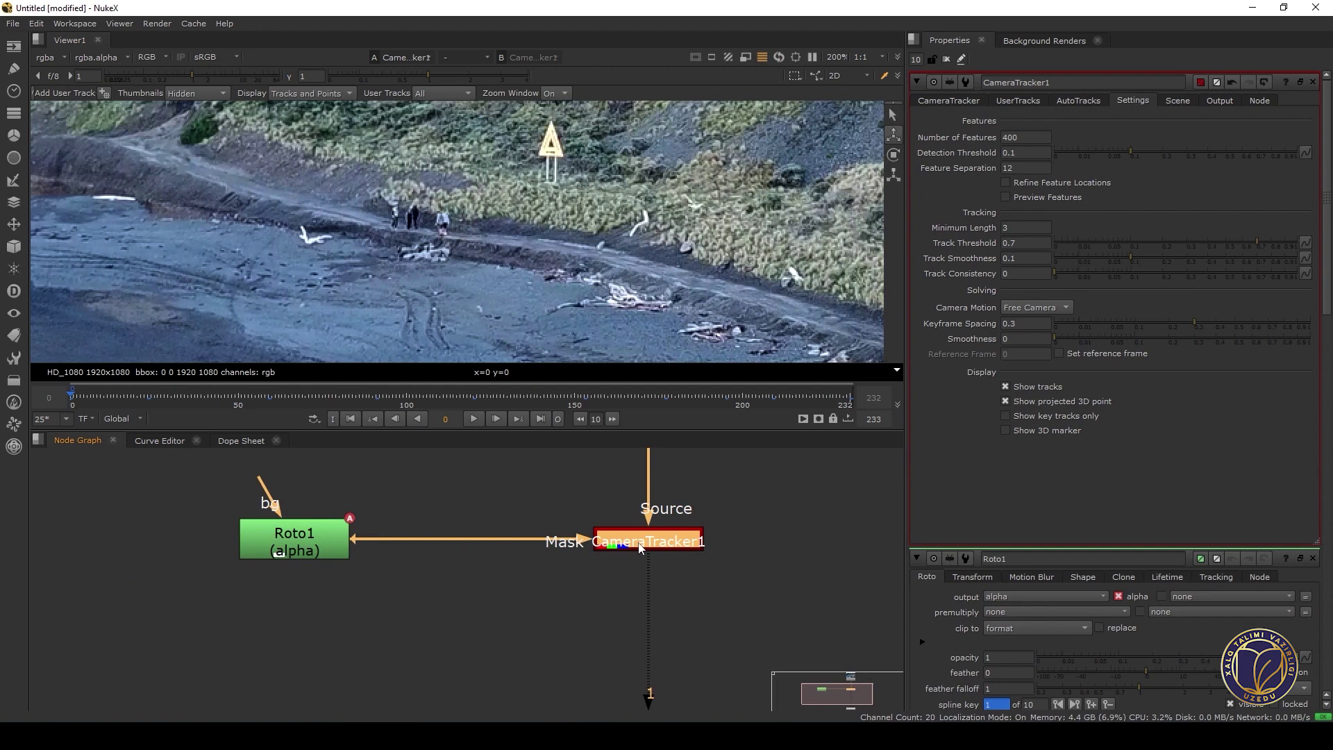
{"action": "left_click", "coordinate": [950, 100]}
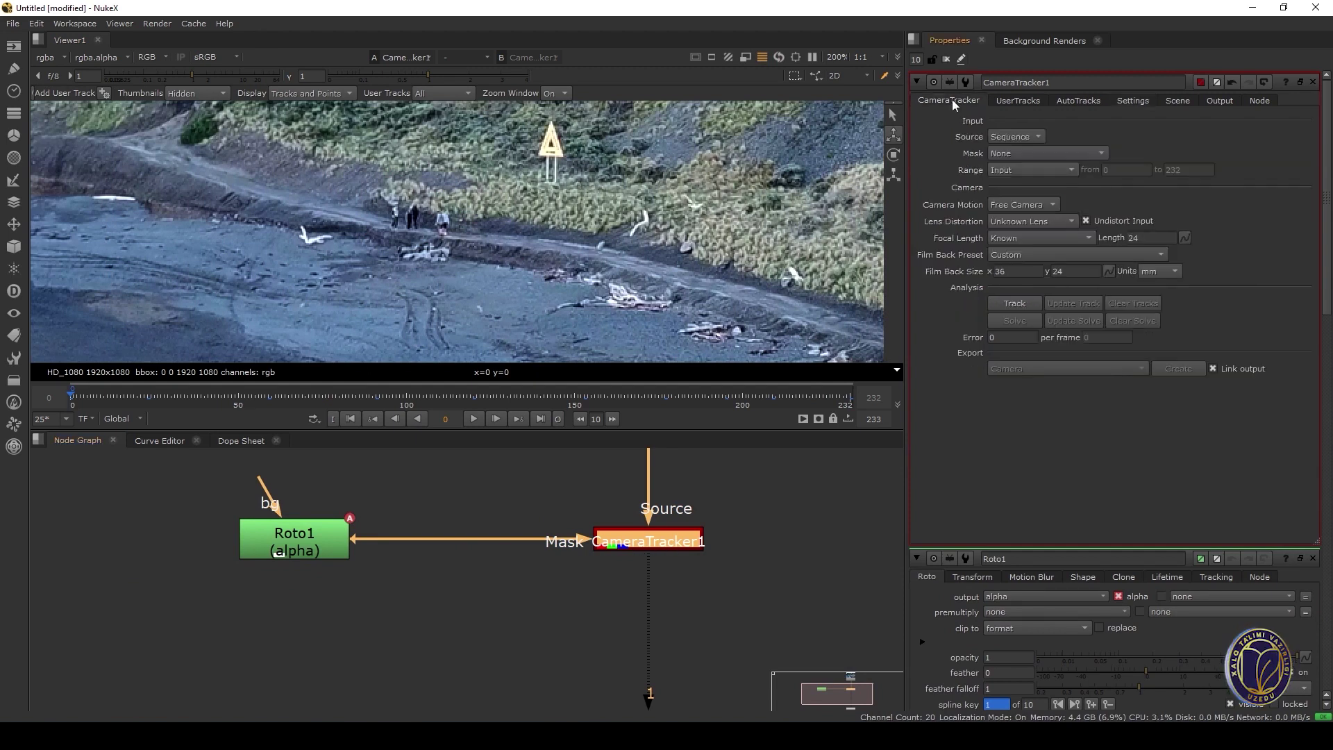
{"action": "left_click", "coordinate": [1028, 207]}
{"action": "left_click", "coordinate": [936, 178]}
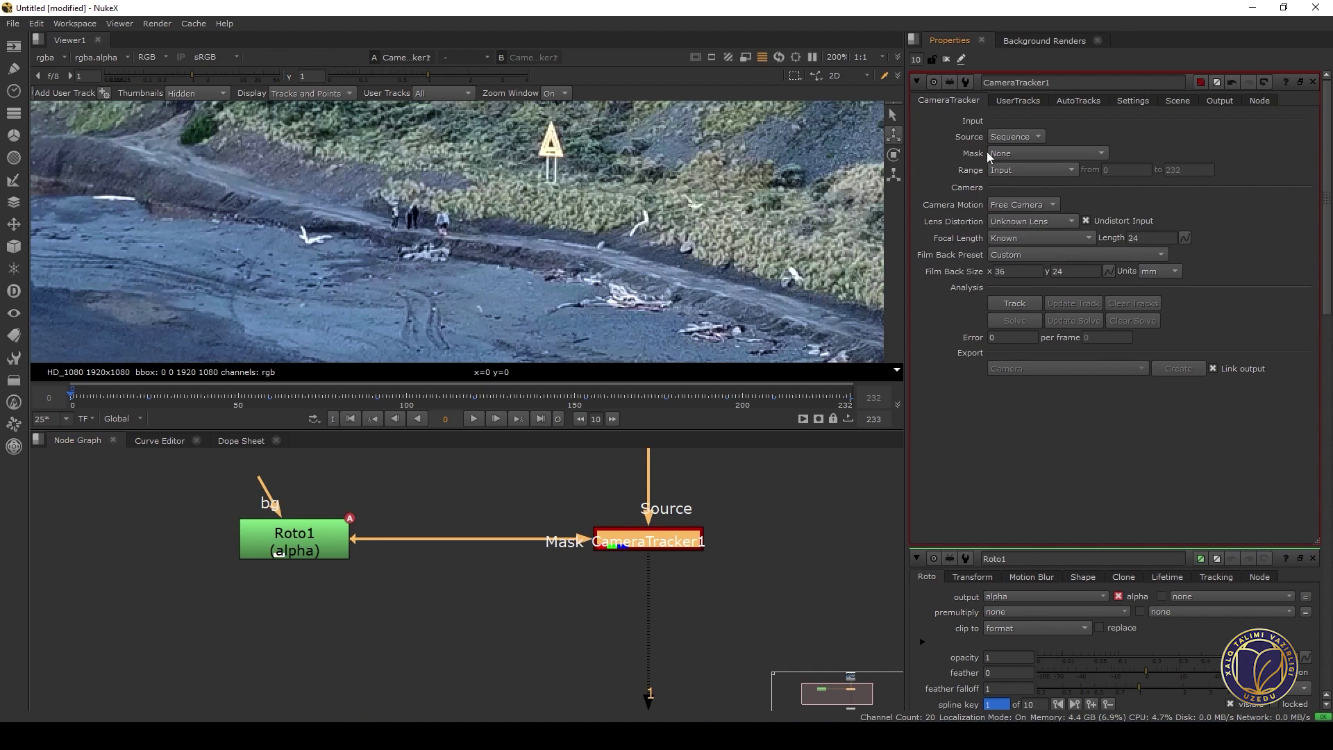
{"action": "left_click", "coordinate": [1049, 152]}
{"action": "left_click", "coordinate": [1031, 232]}
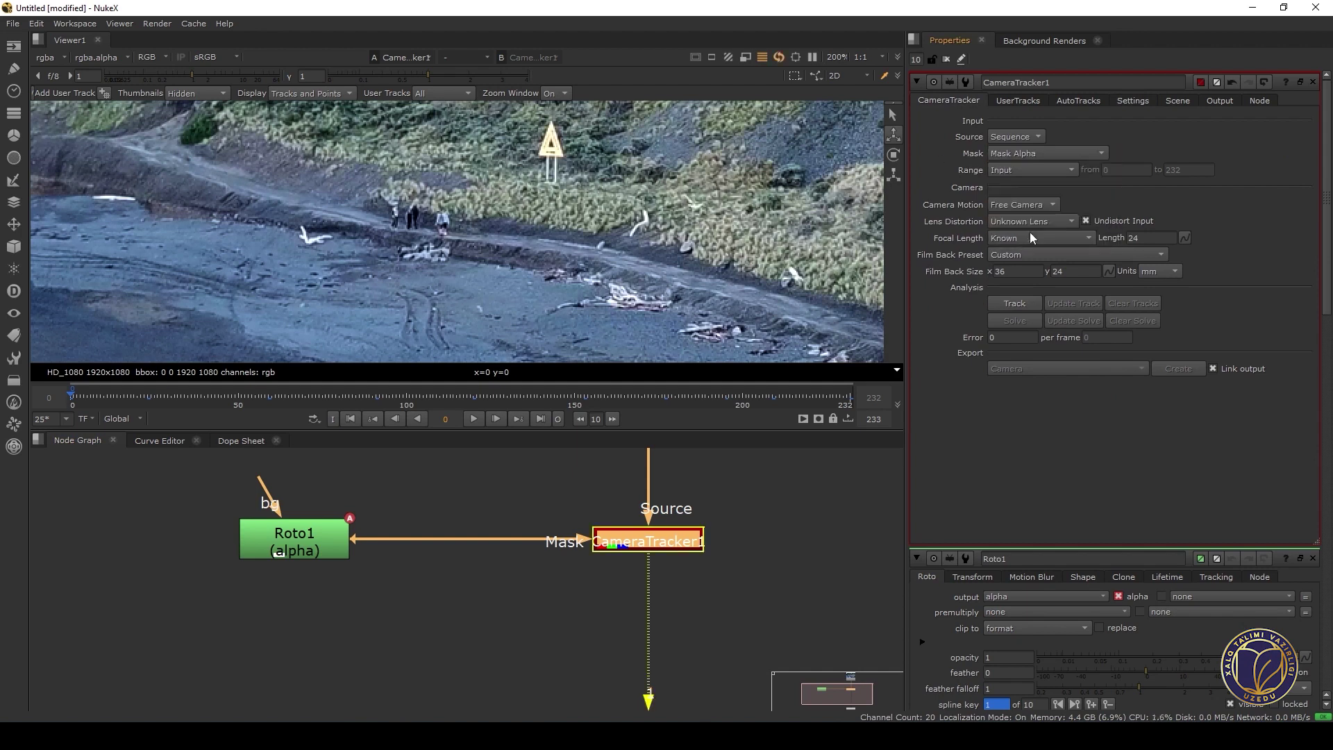
Enable Preview Features on the CameraTracker and examine the feature distribution around the masked sea, people and car at frame 0
{"action": "scroll", "coordinate": [585, 244], "scroll_direction": "down", "scroll_amount": 5}
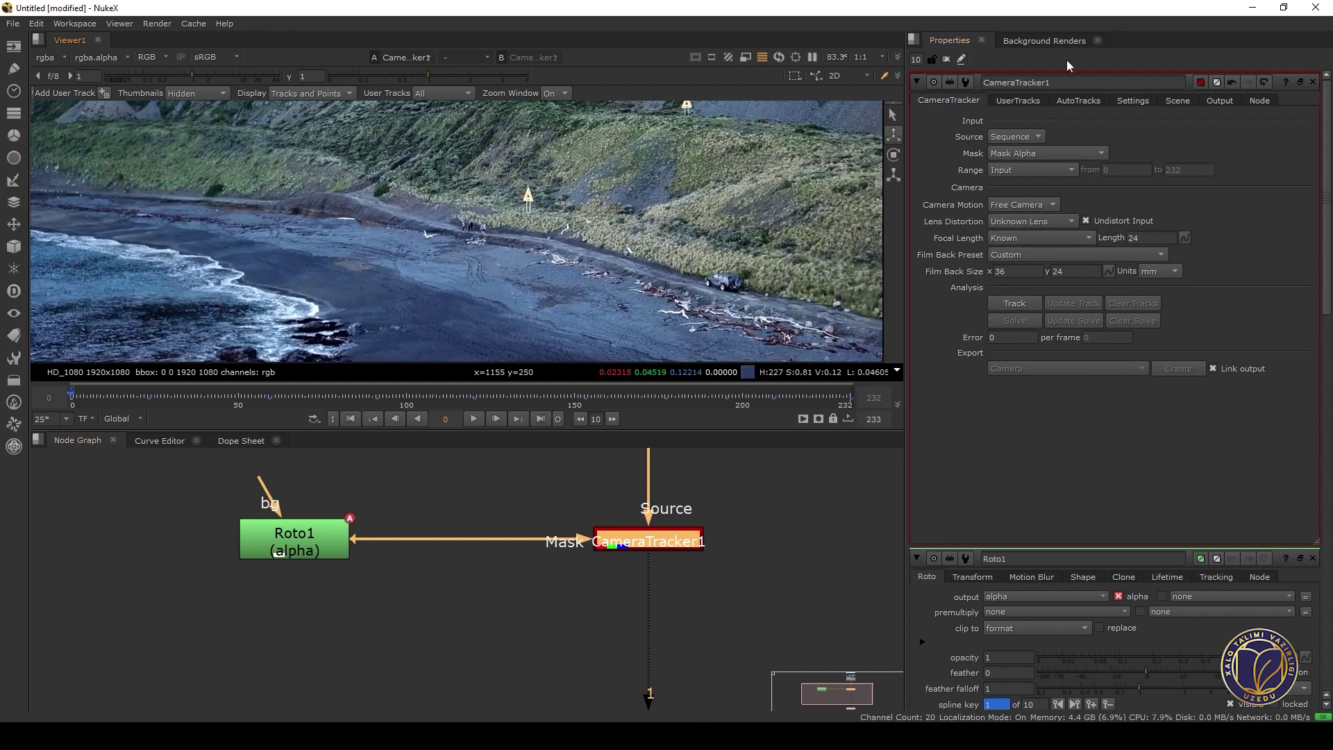
{"action": "left_click", "coordinate": [1133, 102]}
{"action": "left_click", "coordinate": [1006, 198]}
{"action": "middle_click_drag", "start_coordinate": [713, 255], "coordinate": [859, 138]}
{"action": "scroll", "coordinate": [552, 239], "scroll_direction": "down", "scroll_amount": 3}
{"action": "middle_click_drag", "start_coordinate": [543, 236], "coordinate": [475, 315]}
{"action": "middle_click_drag", "start_coordinate": [555, 262], "coordinate": [604, 208]}
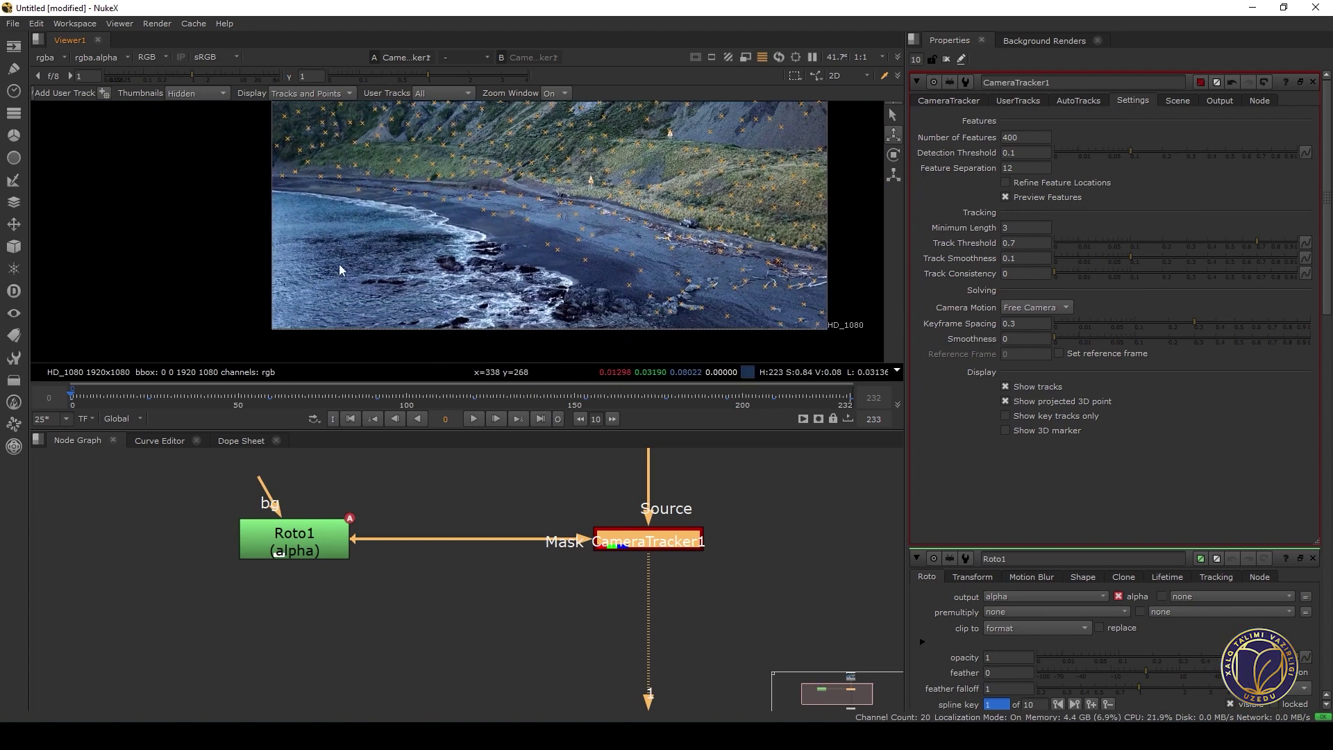
{"action": "scroll", "coordinate": [700, 226], "scroll_direction": "up", "scroll_amount": 2}
{"action": "middle_click_drag", "start_coordinate": [431, 173], "coordinate": [562, 292]}
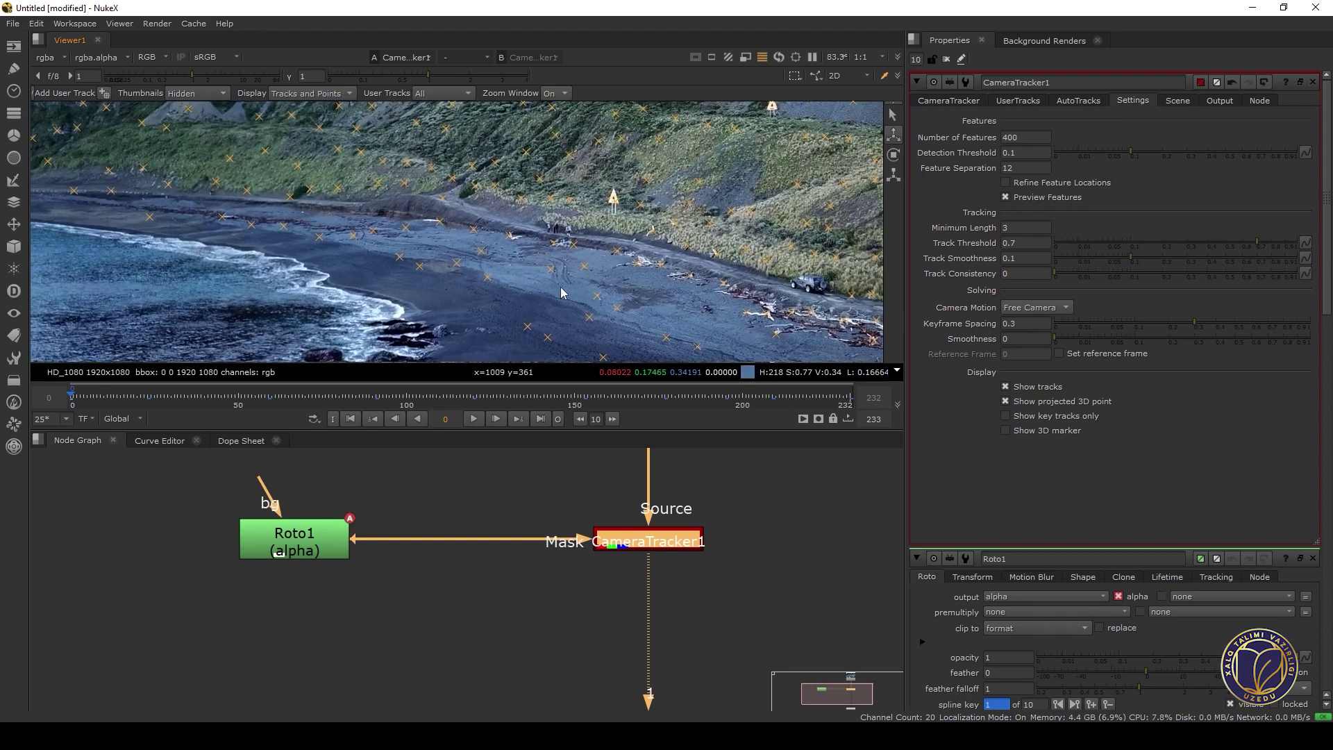
{"action": "scroll", "coordinate": [404, 264], "scroll_direction": "down", "scroll_amount": 2}
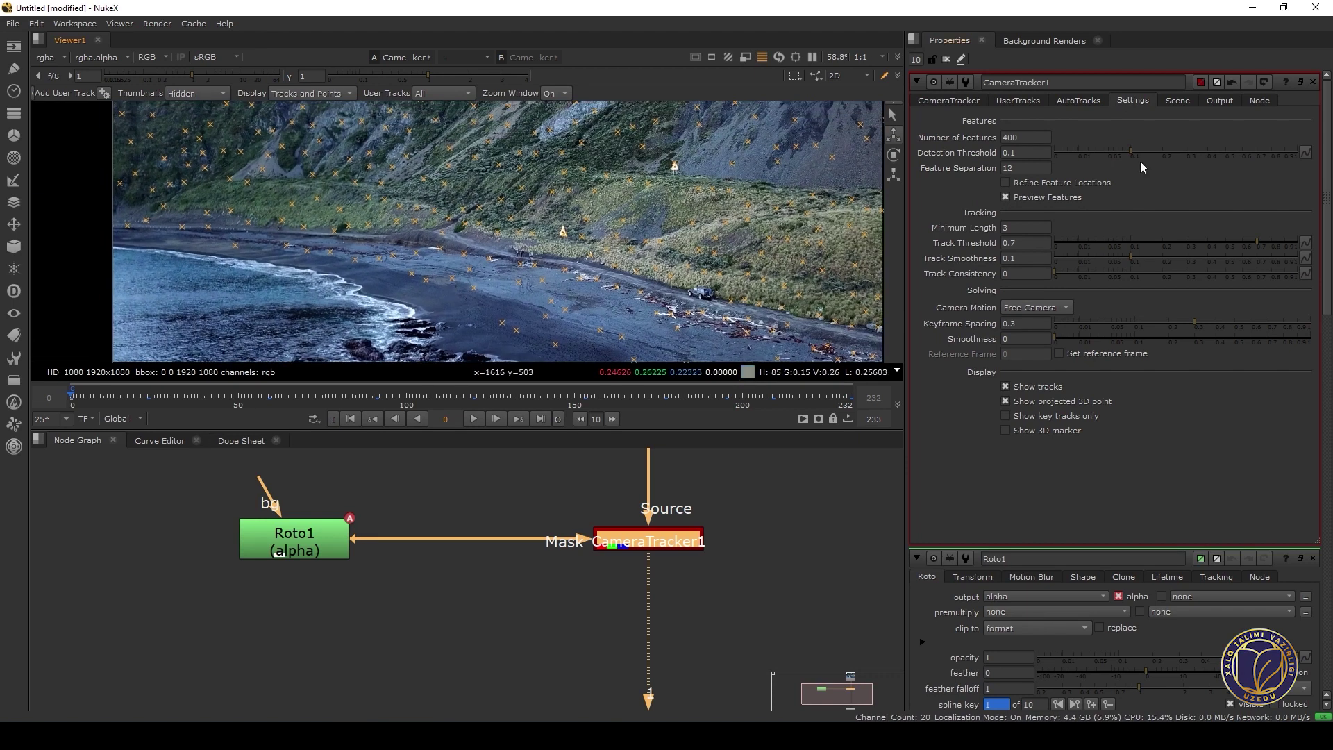
Track the features through the whole image sequence and move the progress window off the image
{"action": "left_click", "coordinate": [948, 101]}
{"action": "middle_click_drag", "start_coordinate": [608, 301], "coordinate": [591, 275]}
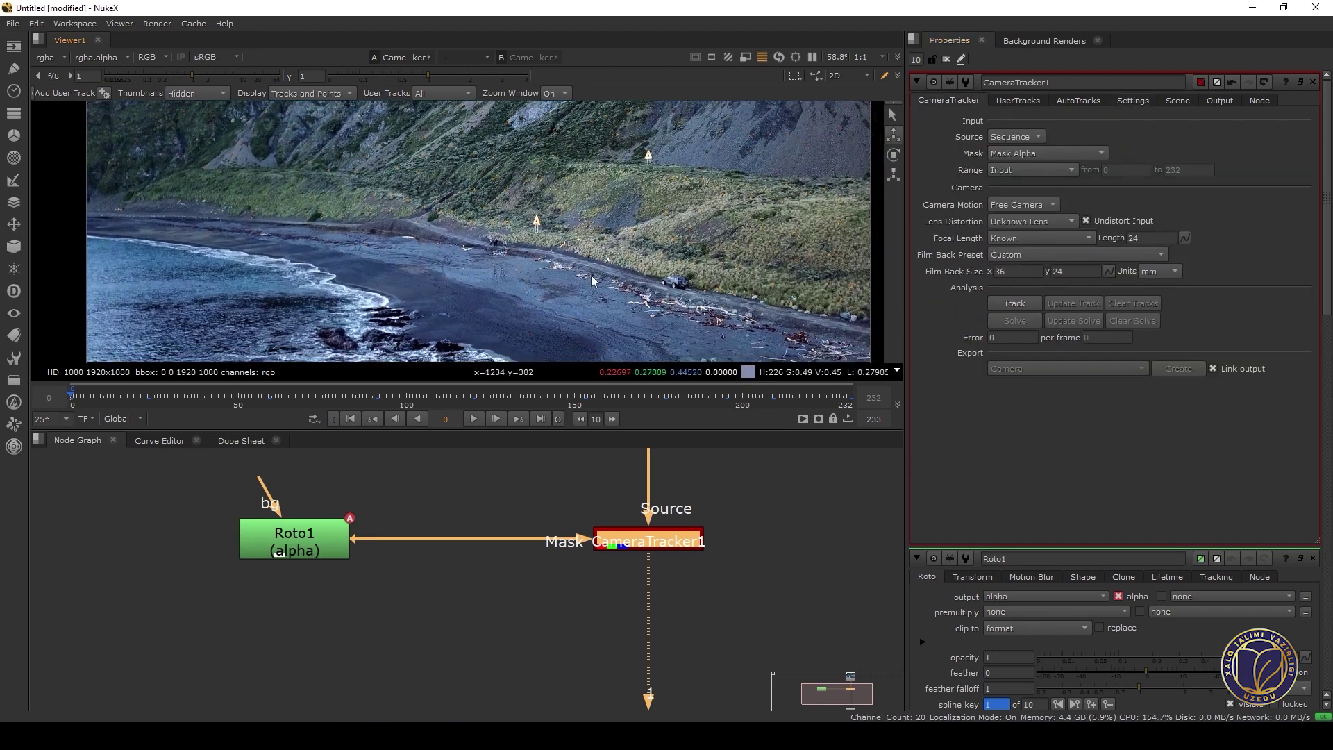
{"action": "scroll", "coordinate": [603, 260], "scroll_direction": "down", "scroll_amount": 2}
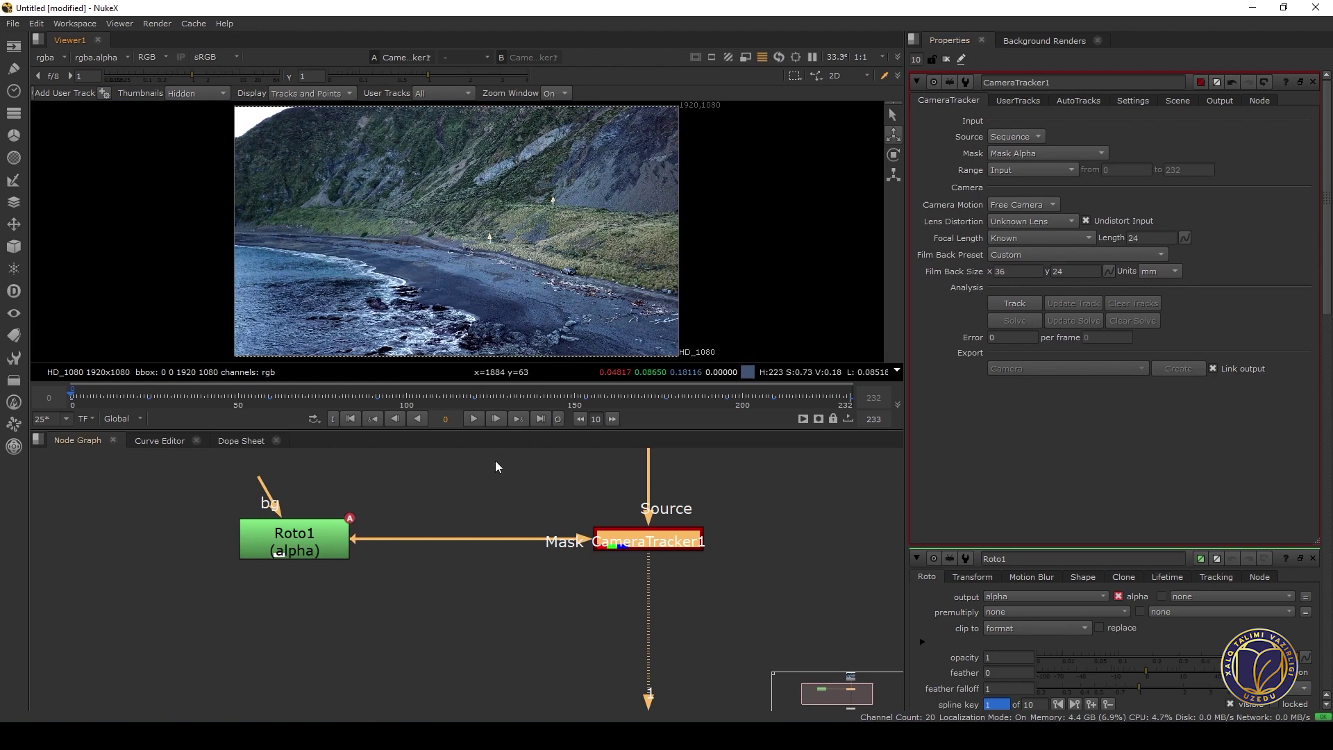
{"action": "middle_click_drag", "start_coordinate": [571, 226], "coordinate": [594, 226]}
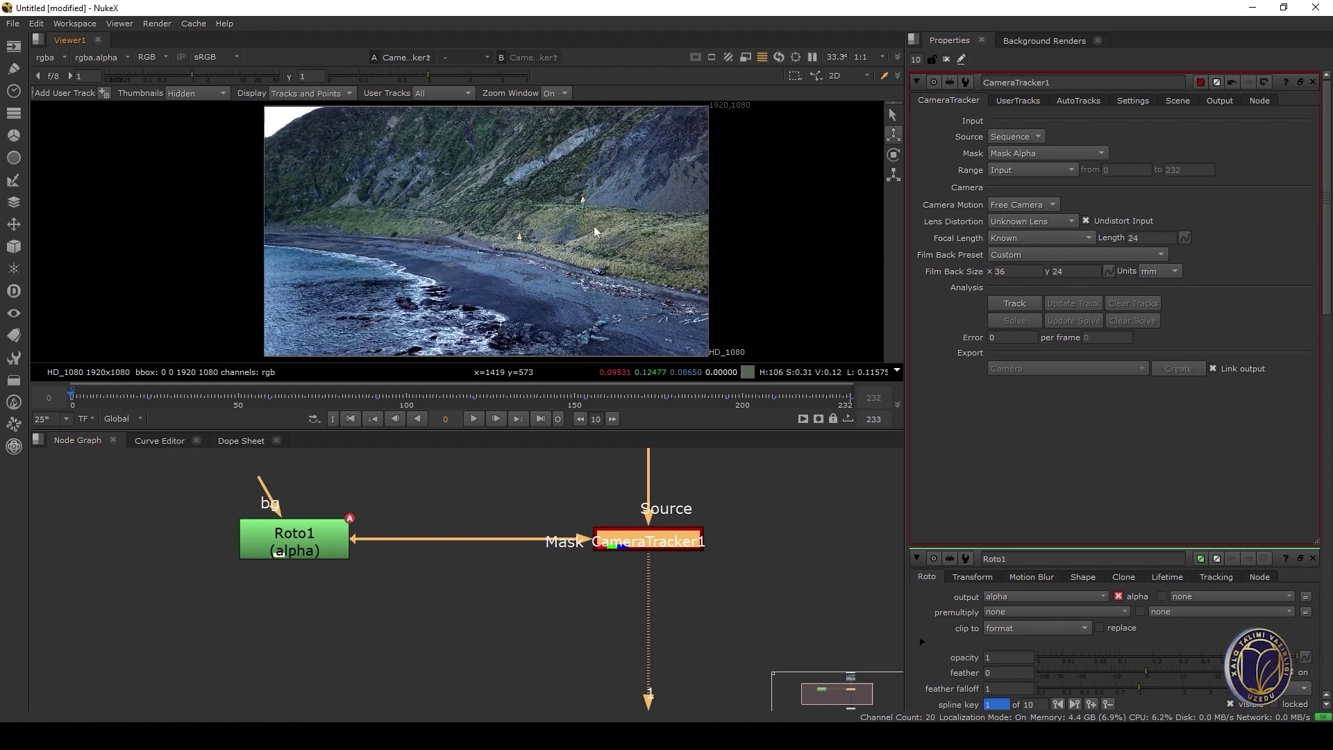
{"action": "left_click", "coordinate": [1016, 311]}
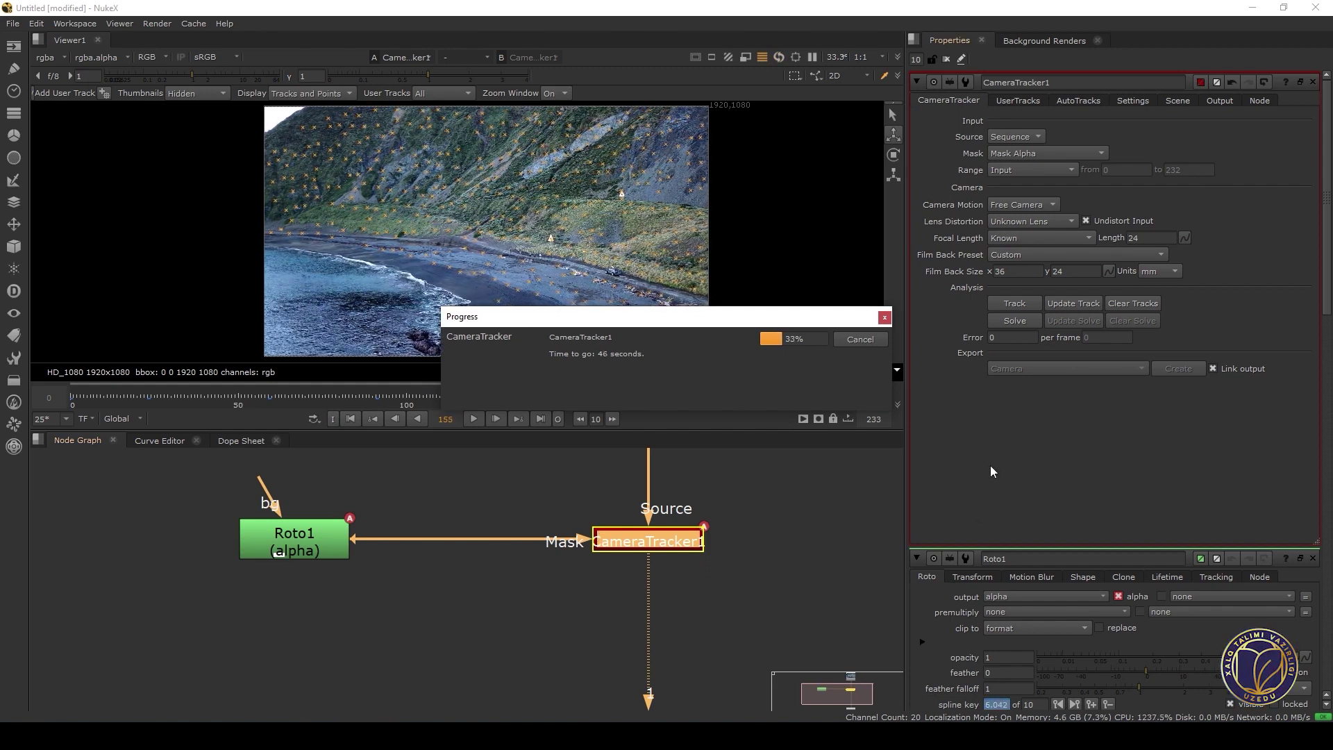
{"action": "left_click_drag", "start_coordinate": [625, 316], "coordinate": [881, 238]}
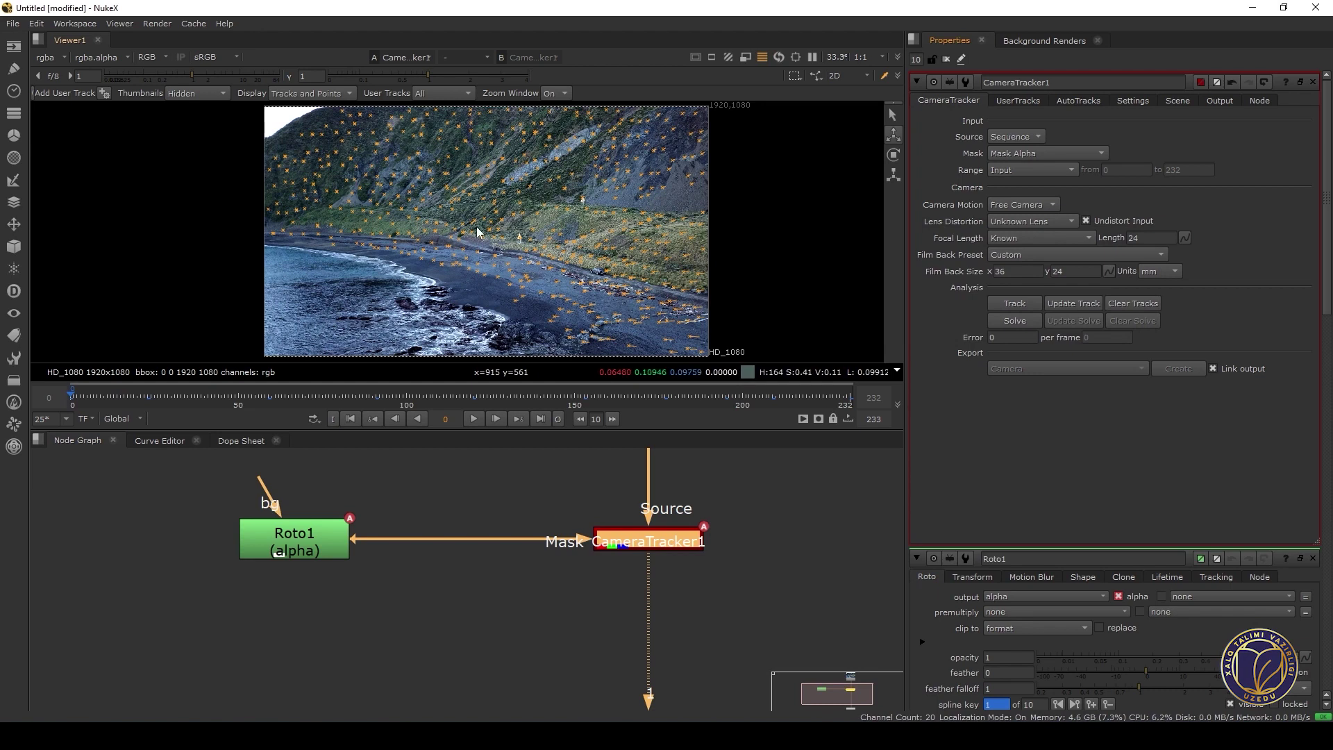
Look at the scene in the 3D view, return to the 2D image and solve the camera from the tracked features
{"action": "key", "text": "Tab"}
{"action": "left_click_drag", "start_coordinate": [560, 279], "coordinate": [609, 228], "text": "ctrl"}
{"action": "key", "text": "Tab"}
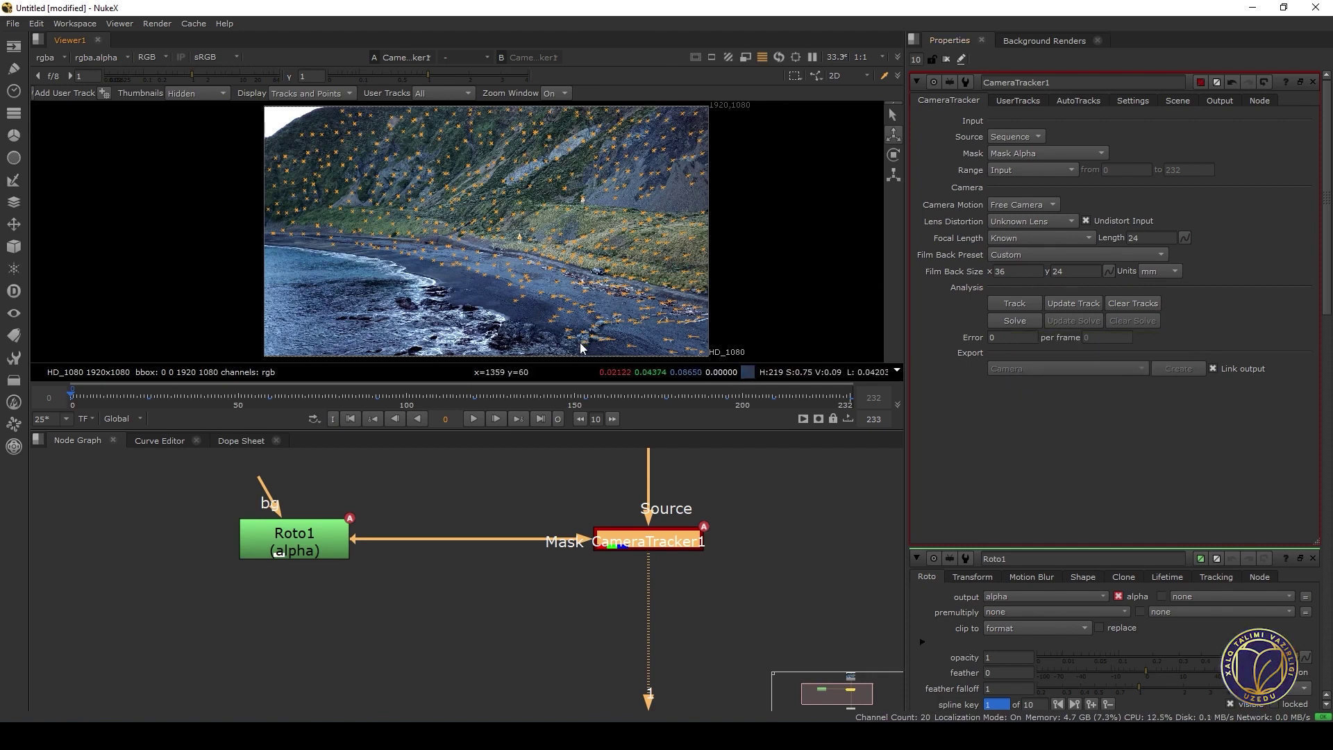
{"action": "mouse_move", "coordinate": [404, 121]}
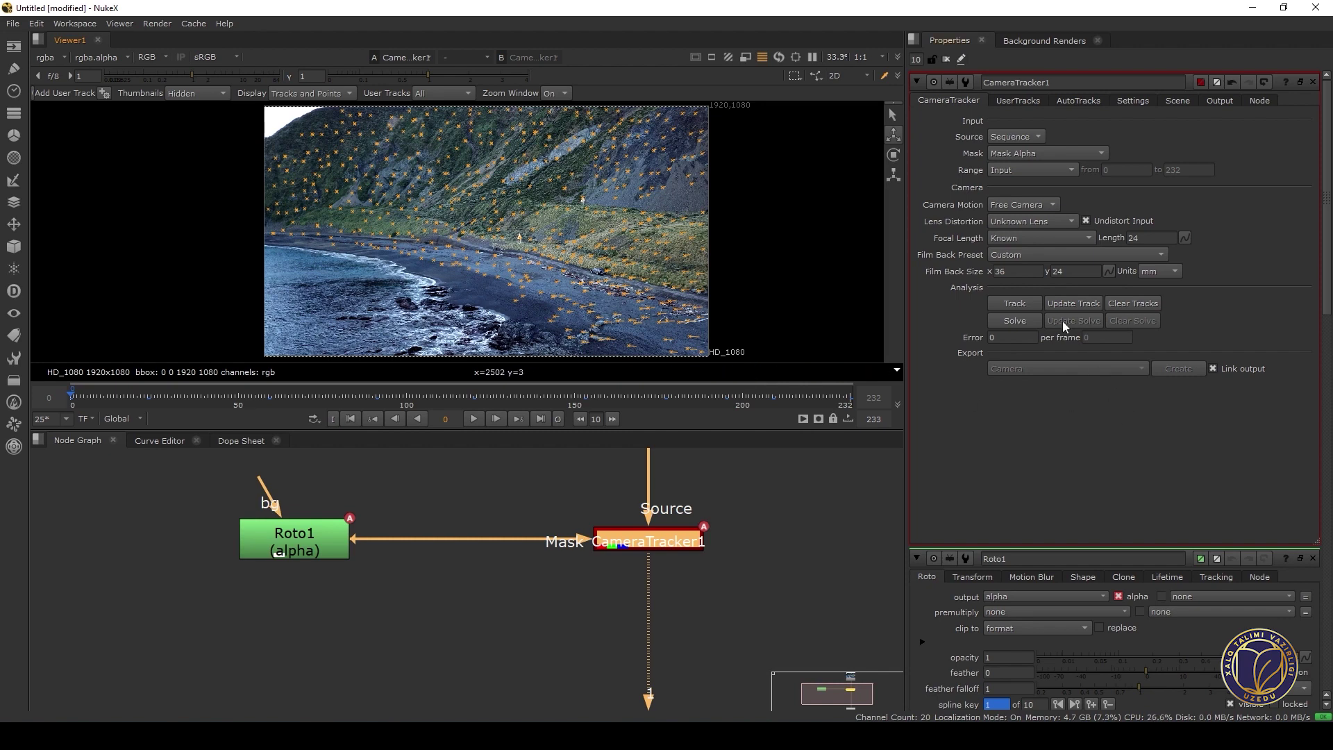
{"action": "key", "text": "Tab"}
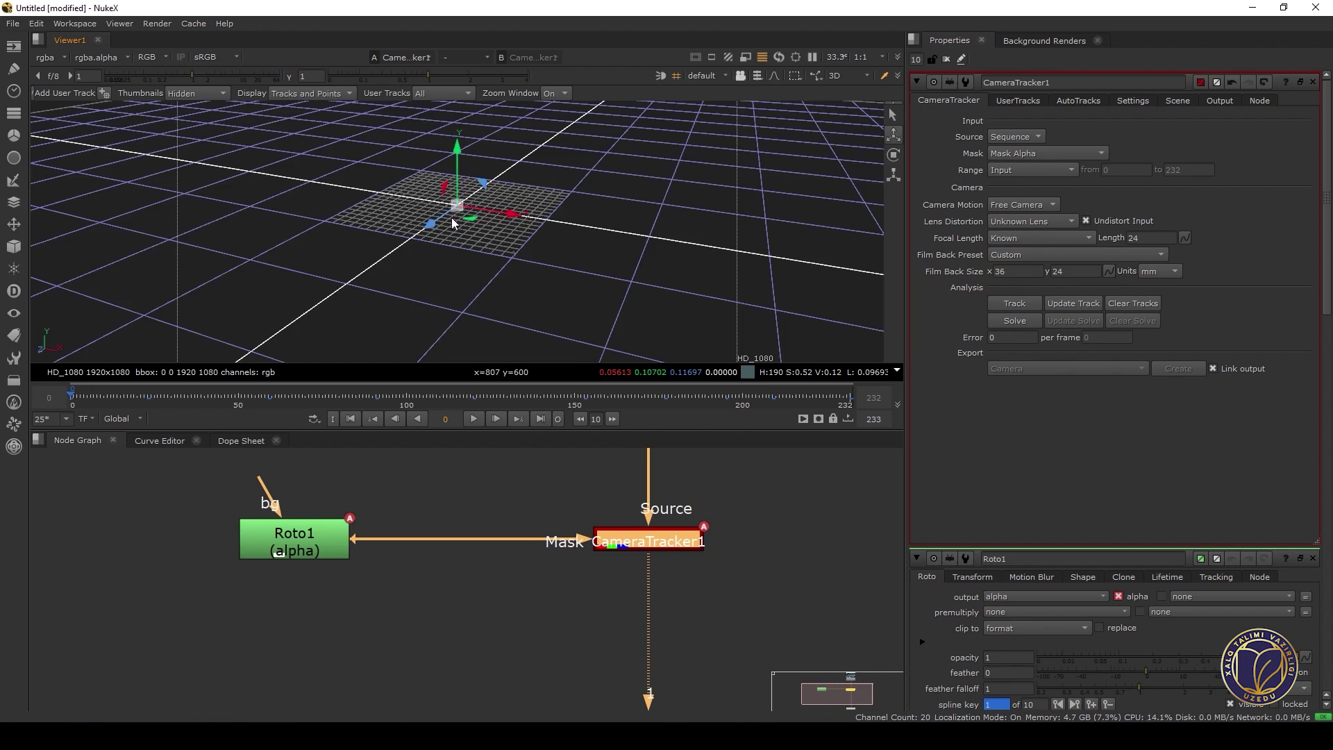
{"action": "key", "text": "Tab"}
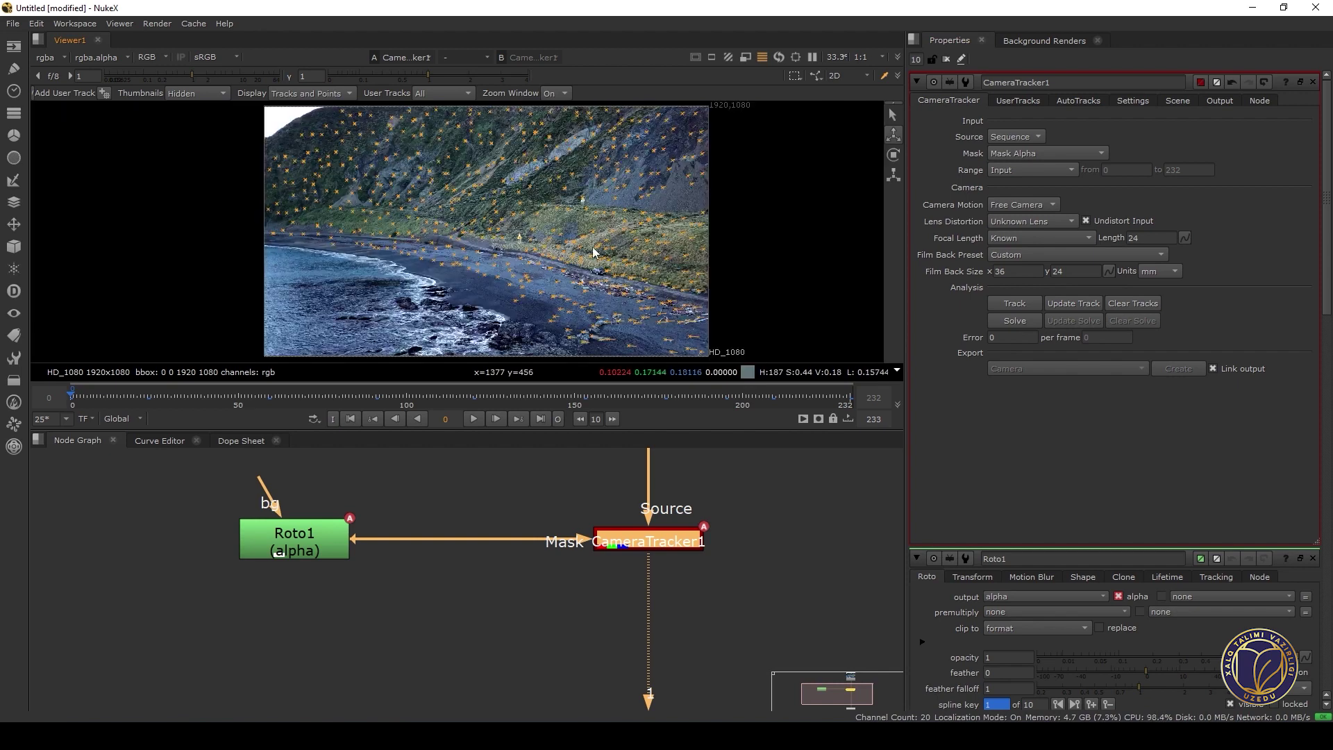
{"action": "left_click", "coordinate": [1023, 319]}
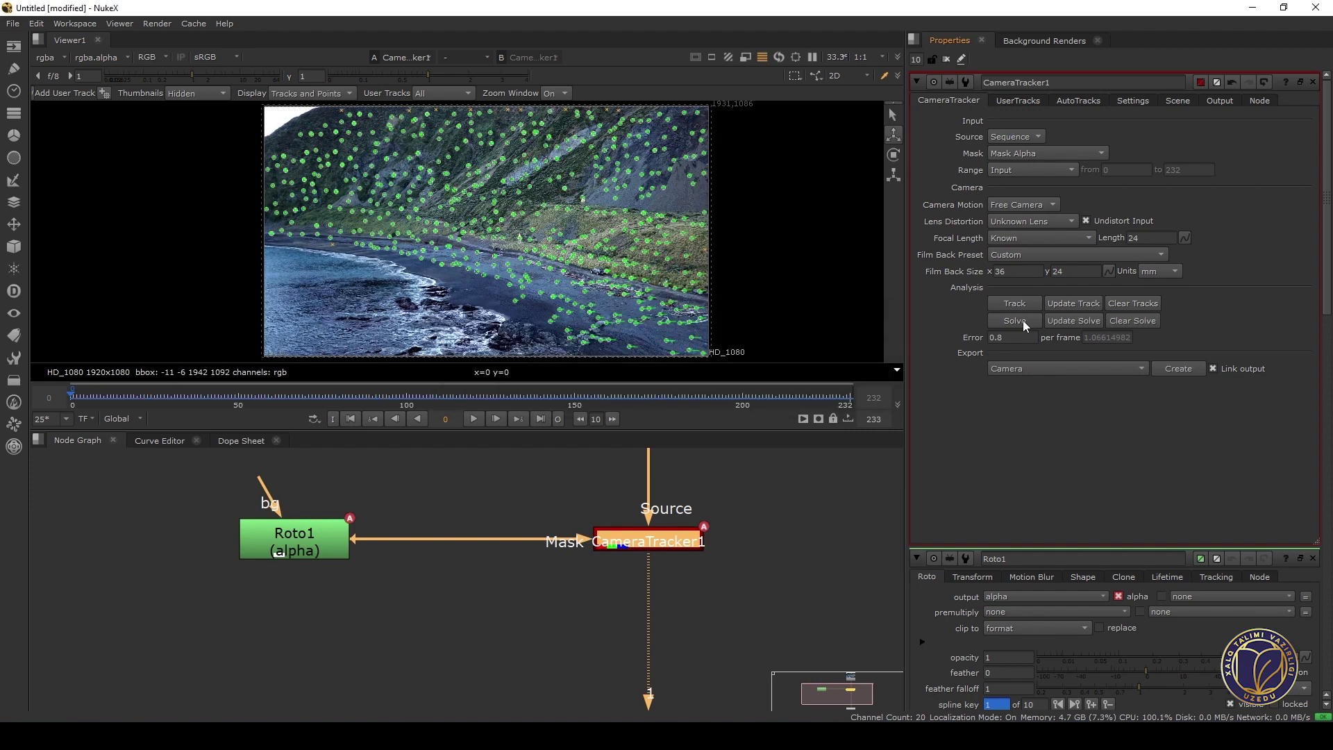
Examine the solved point cloud from several angles in the 3D view at frame 51, and return to the 2D image
{"action": "left_click_drag", "start_coordinate": [136, 399], "coordinate": [243, 403]}
{"action": "key", "text": "Tab"}
{"action": "left_click_drag", "start_coordinate": [553, 235], "coordinate": [467, 189], "text": "ctrl"}
{"action": "left_click_drag", "start_coordinate": [486, 267], "coordinate": [559, 253], "text": "ctrl"}
{"action": "left_click_drag", "start_coordinate": [253, 157], "coordinate": [520, 246], "text": "ctrl"}
{"action": "key", "text": "Tab"}
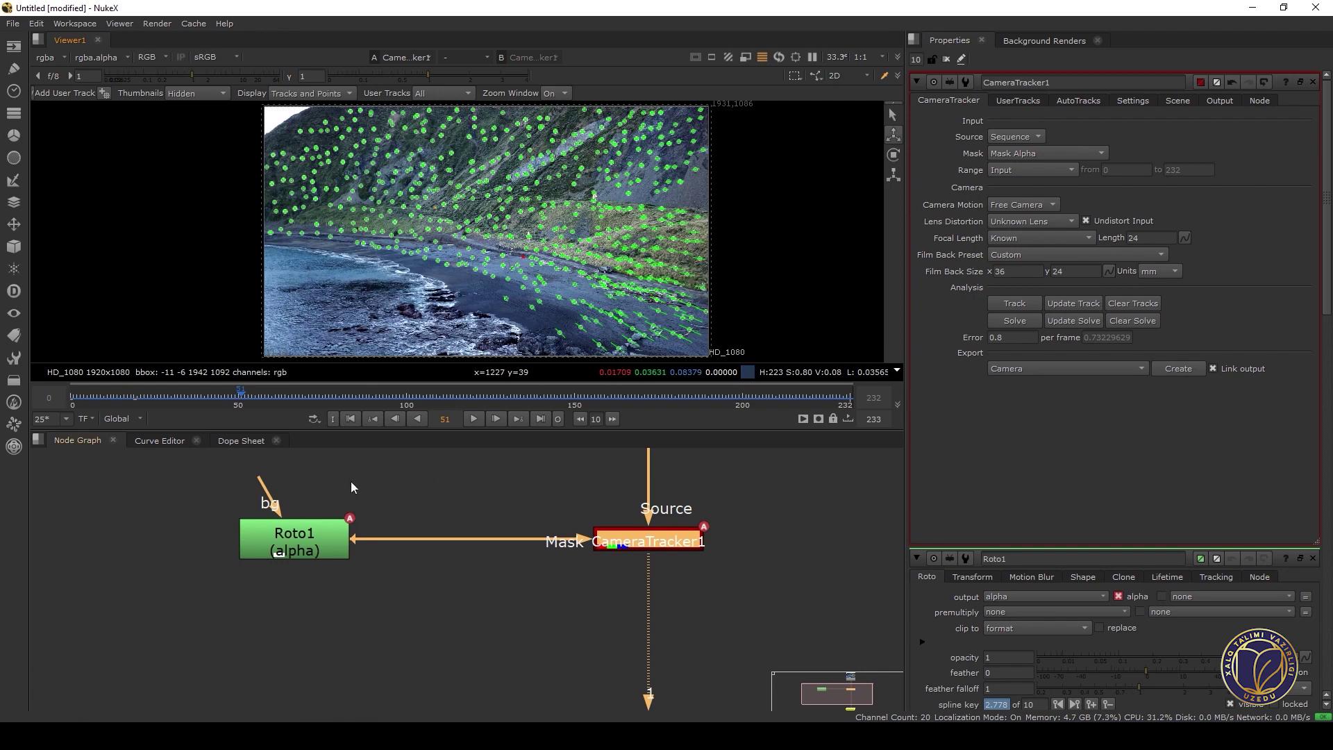
Inspect the solved track points on the hillside, beach and road at frames 1, 83 and 2
{"action": "left_click_drag", "start_coordinate": [107, 396], "coordinate": [73, 395]}
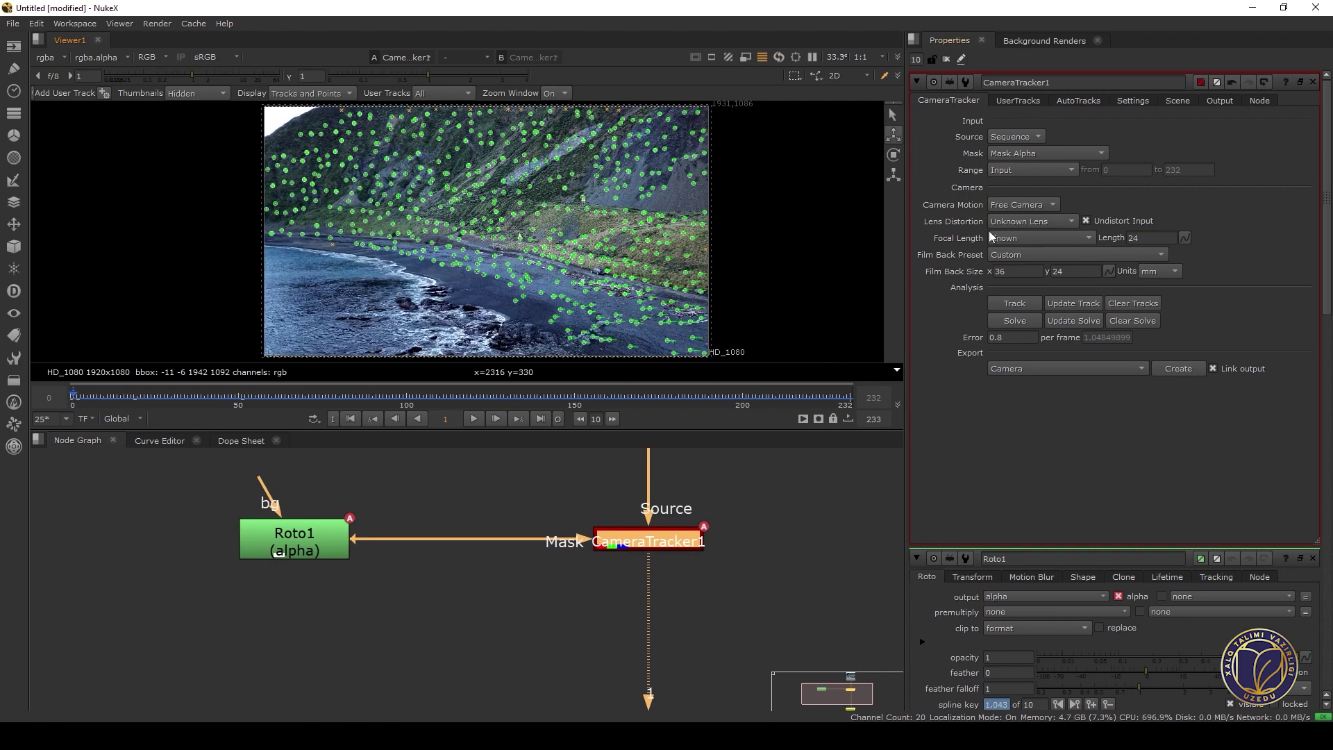
{"action": "scroll", "coordinate": [453, 159], "scroll_direction": "up", "scroll_amount": 5}
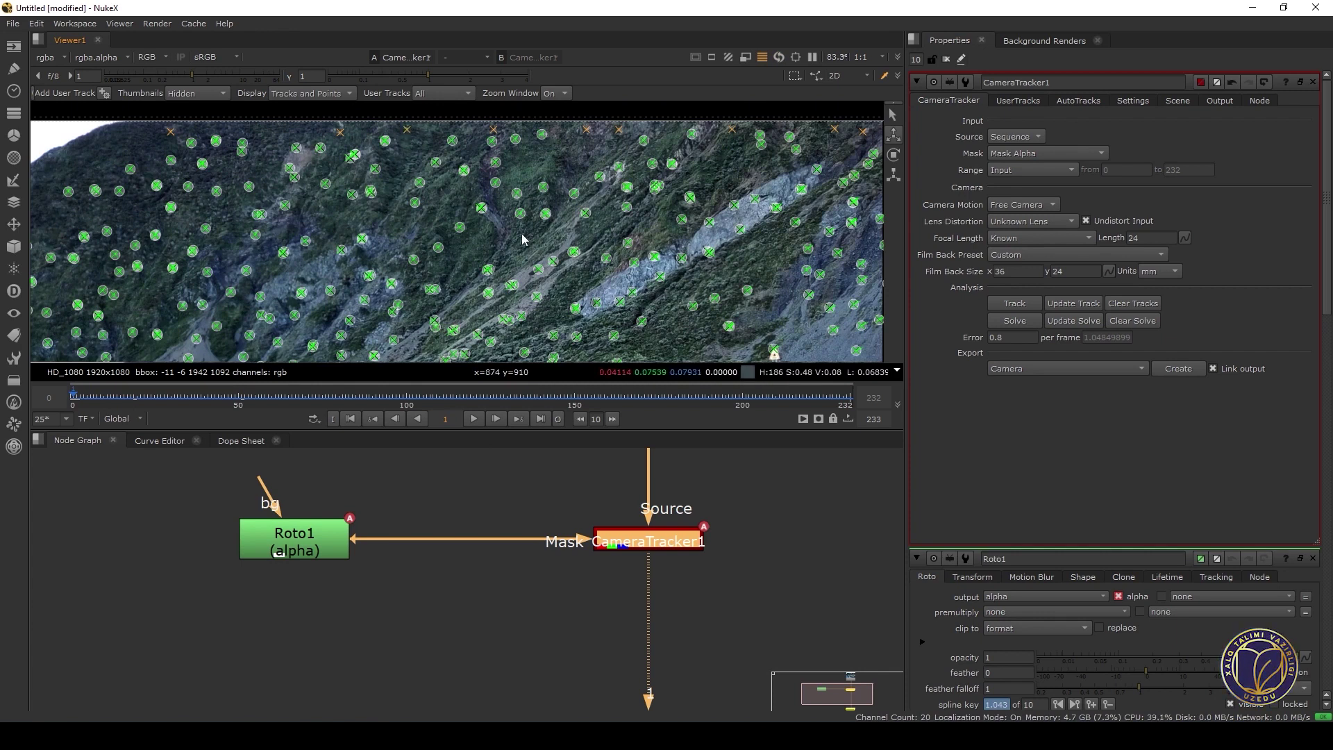
{"action": "middle_click_drag", "start_coordinate": [677, 354], "coordinate": [656, 189]}
{"action": "scroll", "coordinate": [659, 189], "scroll_direction": "down", "scroll_amount": 5}
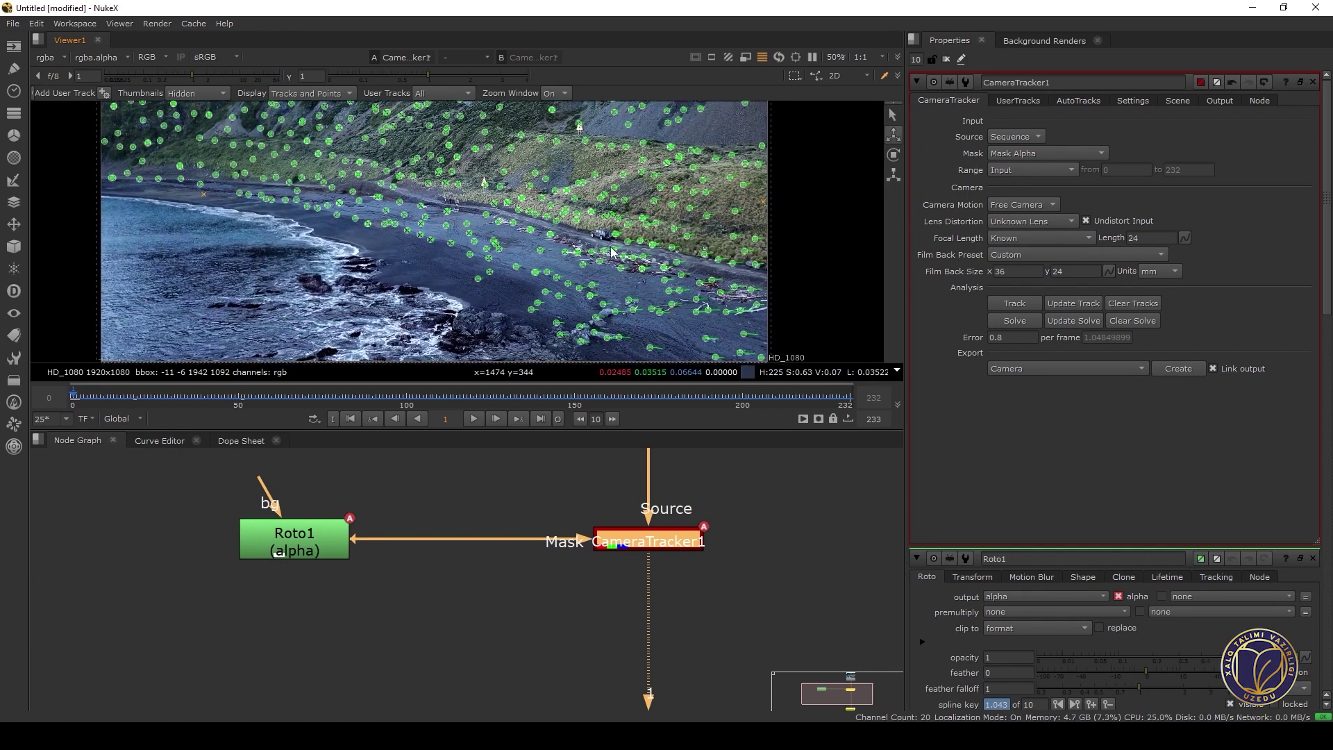
{"action": "left_click", "coordinate": [349, 401]}
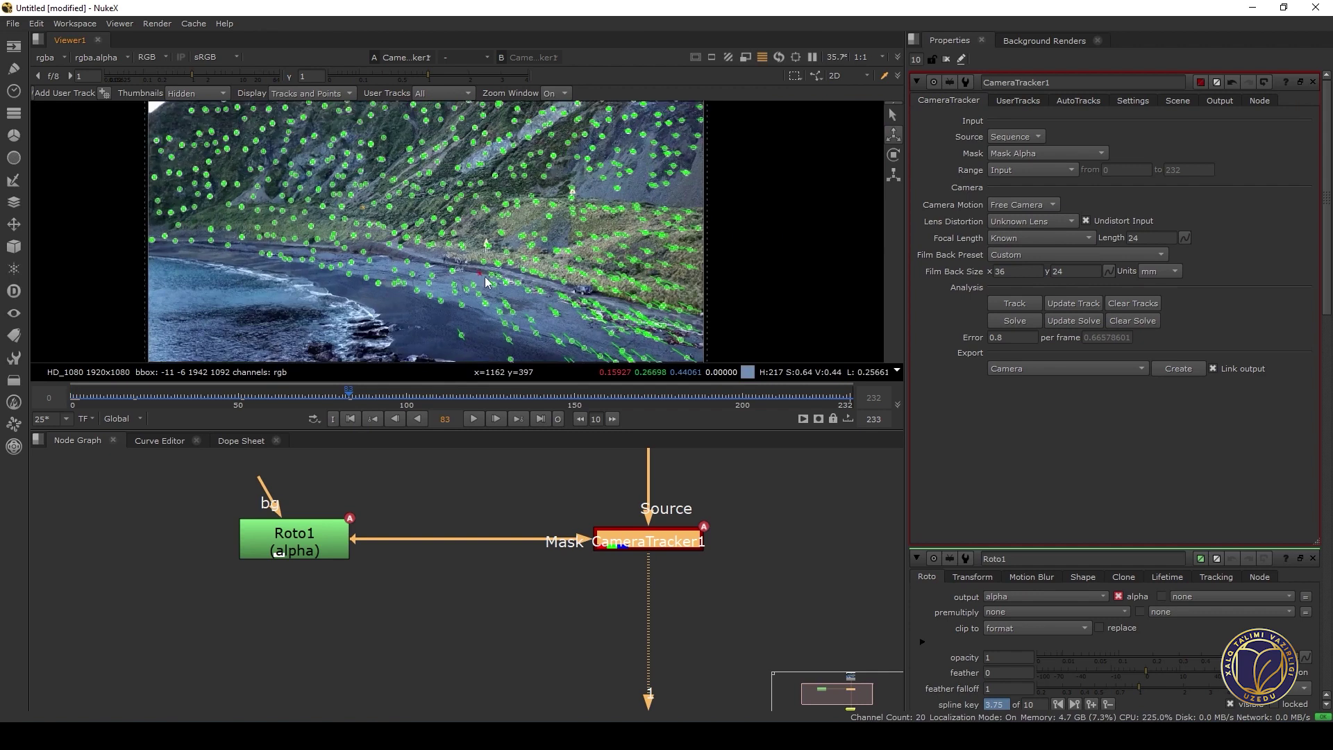
{"action": "scroll", "coordinate": [271, 347], "scroll_direction": "up", "scroll_amount": 3}
{"action": "left_click_drag", "start_coordinate": [200, 407], "coordinate": [77, 403]}
{"action": "scroll", "coordinate": [436, 195], "scroll_direction": "down", "scroll_amount": 1}
{"action": "scroll", "coordinate": [439, 196], "scroll_direction": "down", "scroll_amount": 4}
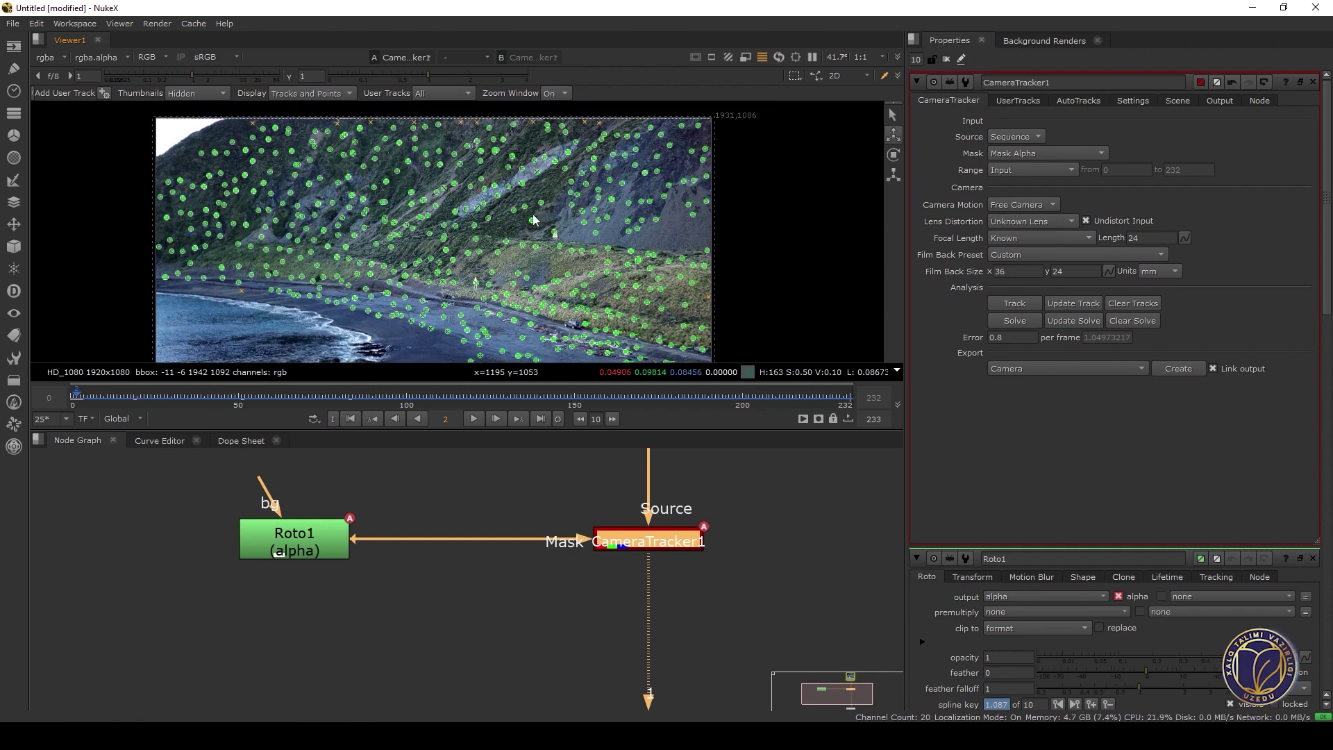
{"action": "middle_click_drag", "start_coordinate": [552, 233], "coordinate": [530, 193]}
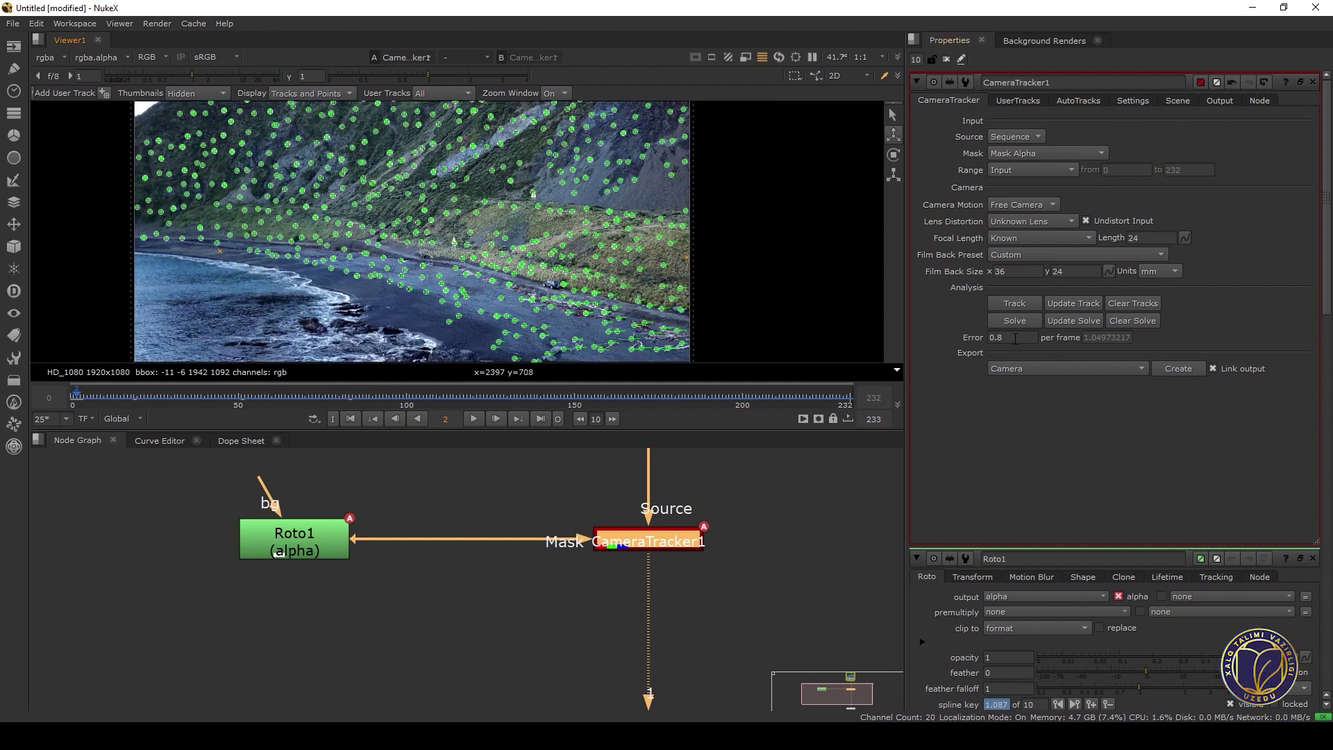
Permanently delete the CameraTracker's rejected auto-tracks and its unsolved tracks that have no 3D point
{"action": "double_click", "coordinate": [1016, 338]}
{"action": "left_click", "coordinate": [1077, 102]}
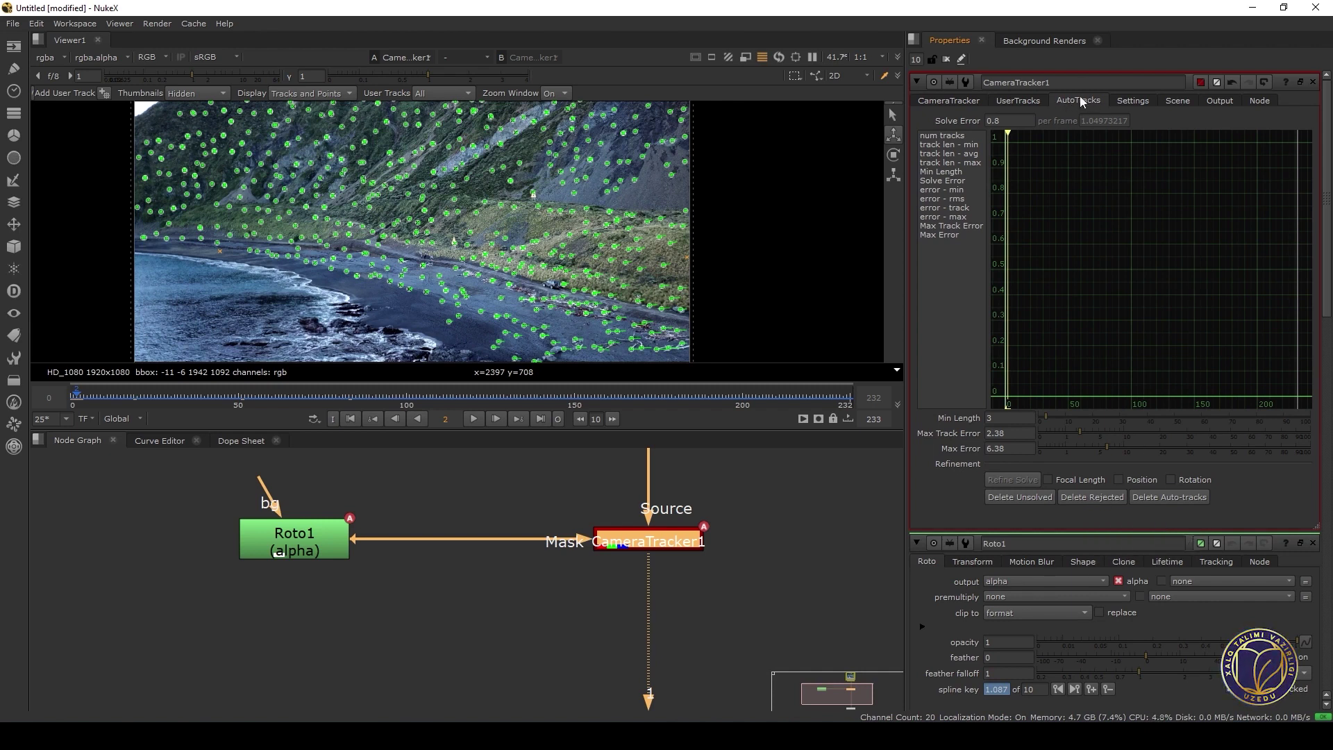
{"action": "left_click", "coordinate": [1089, 497]}
{"action": "left_click", "coordinate": [752, 381]}
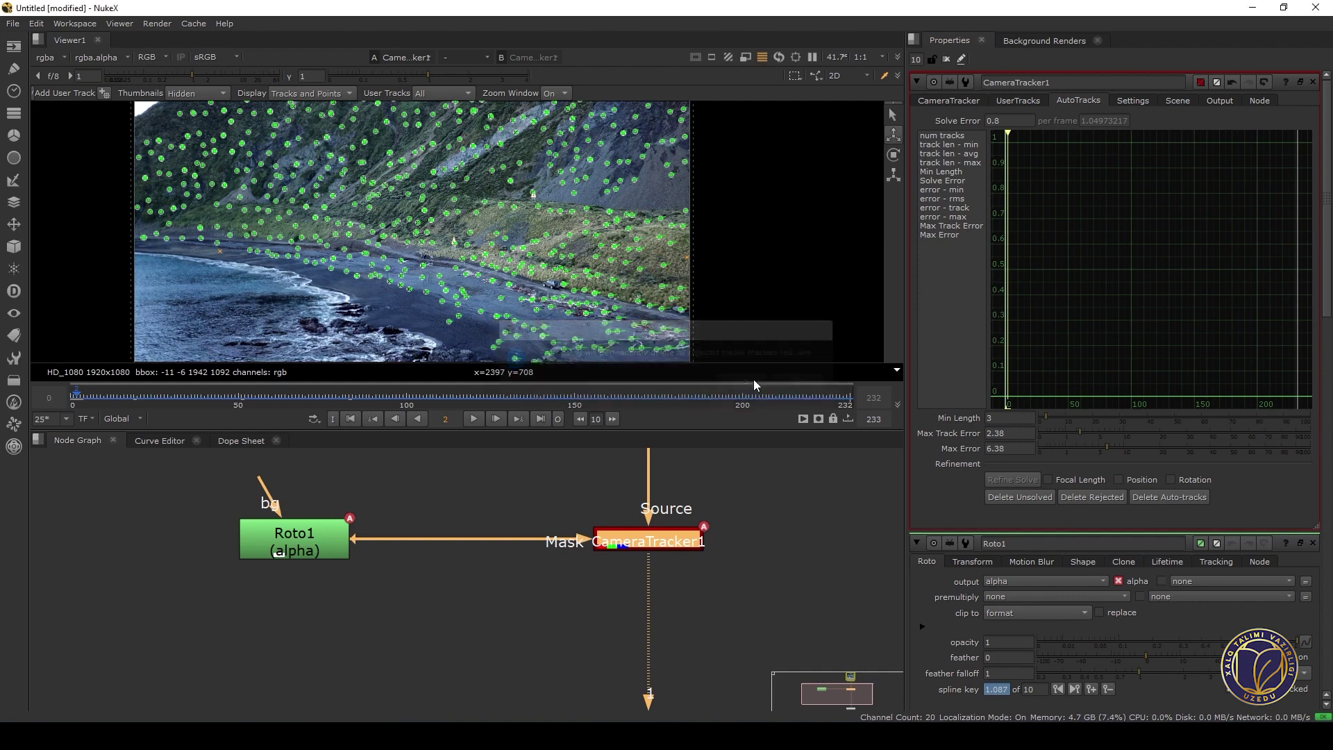
{"action": "middle_click_drag", "start_coordinate": [438, 255], "coordinate": [456, 271]}
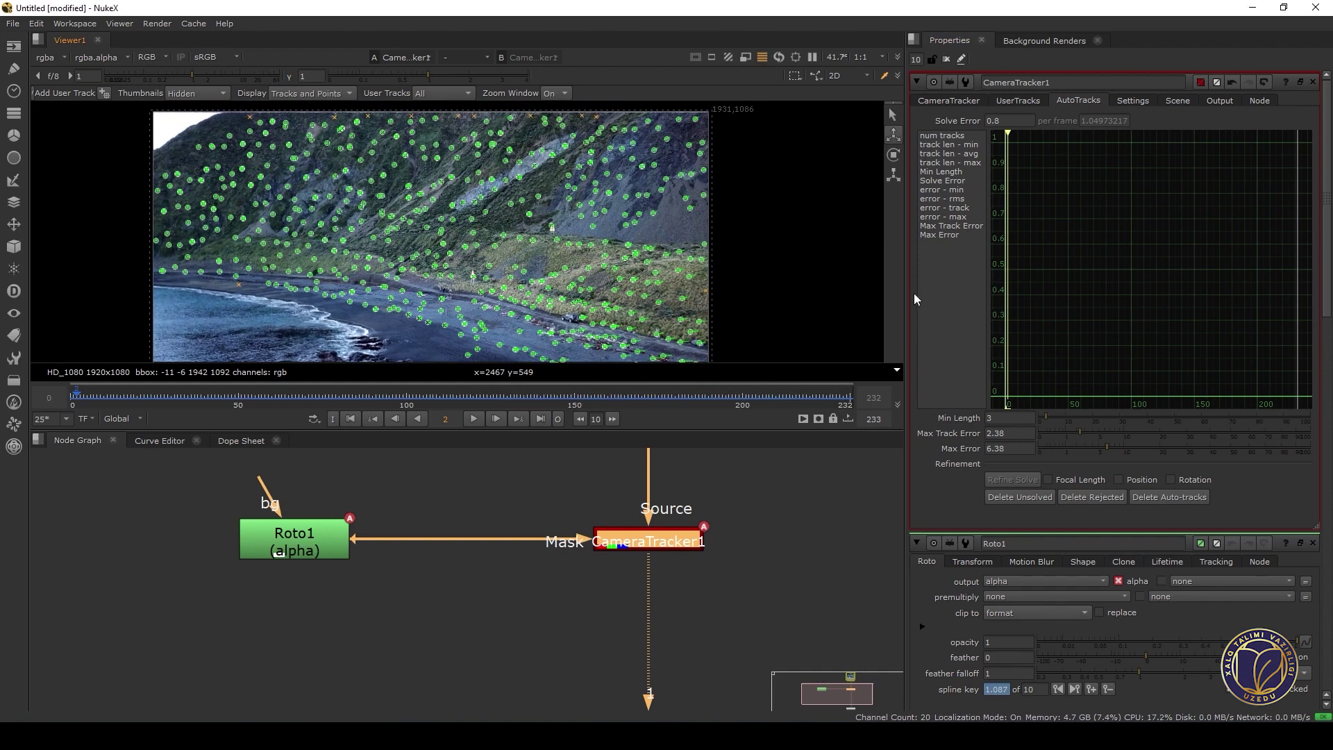
{"action": "left_click", "coordinate": [1023, 498]}
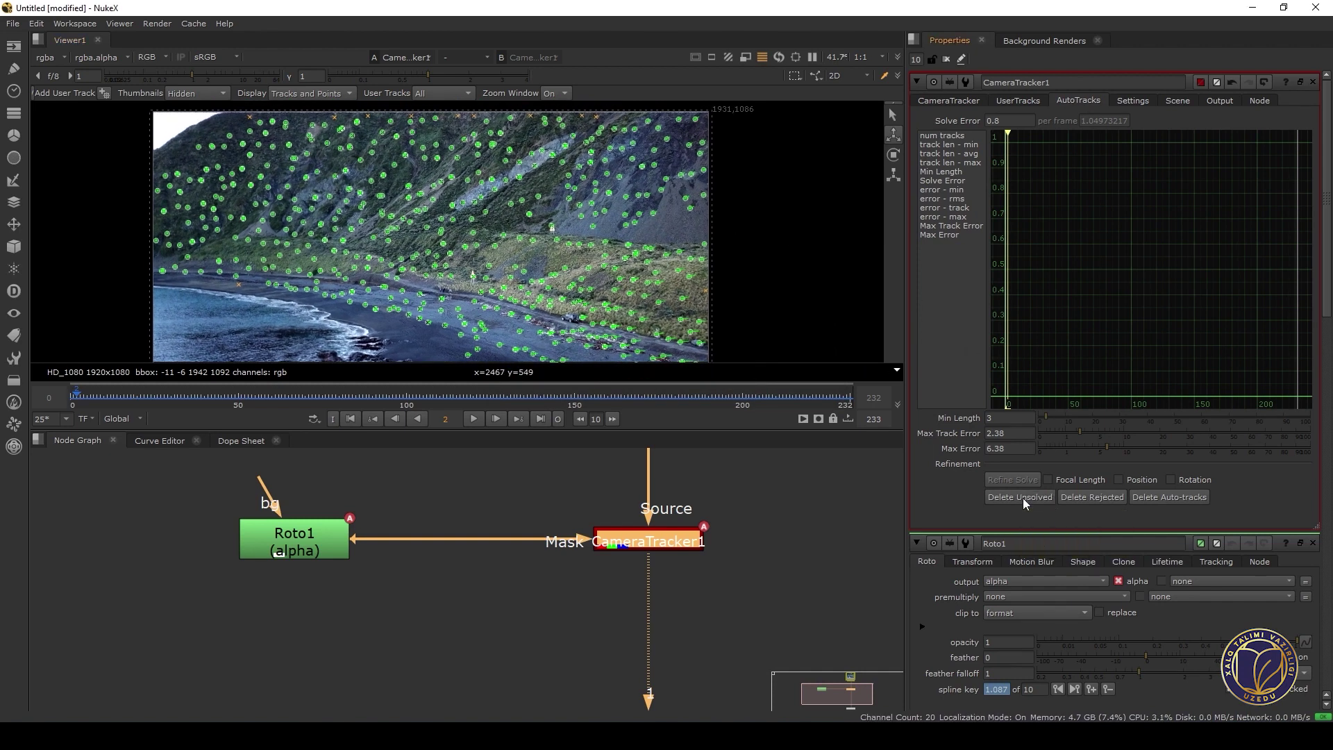
{"action": "left_click", "coordinate": [738, 381]}
{"action": "middle_click_drag", "start_coordinate": [589, 305], "coordinate": [634, 265]}
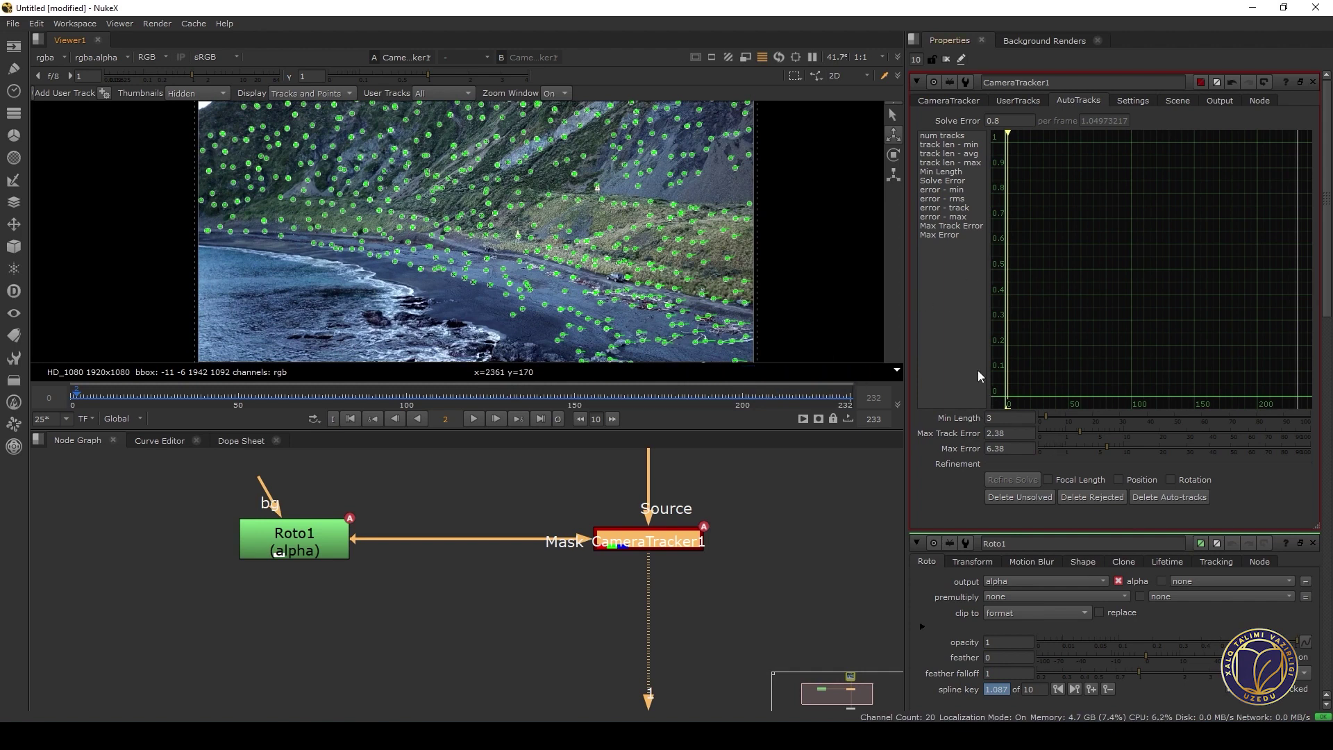
Lower the auto-track thresholds to a Max Track Error of 1.3 and a Max Error of 2
{"action": "middle_click_drag", "start_coordinate": [694, 326], "coordinate": [703, 333]}
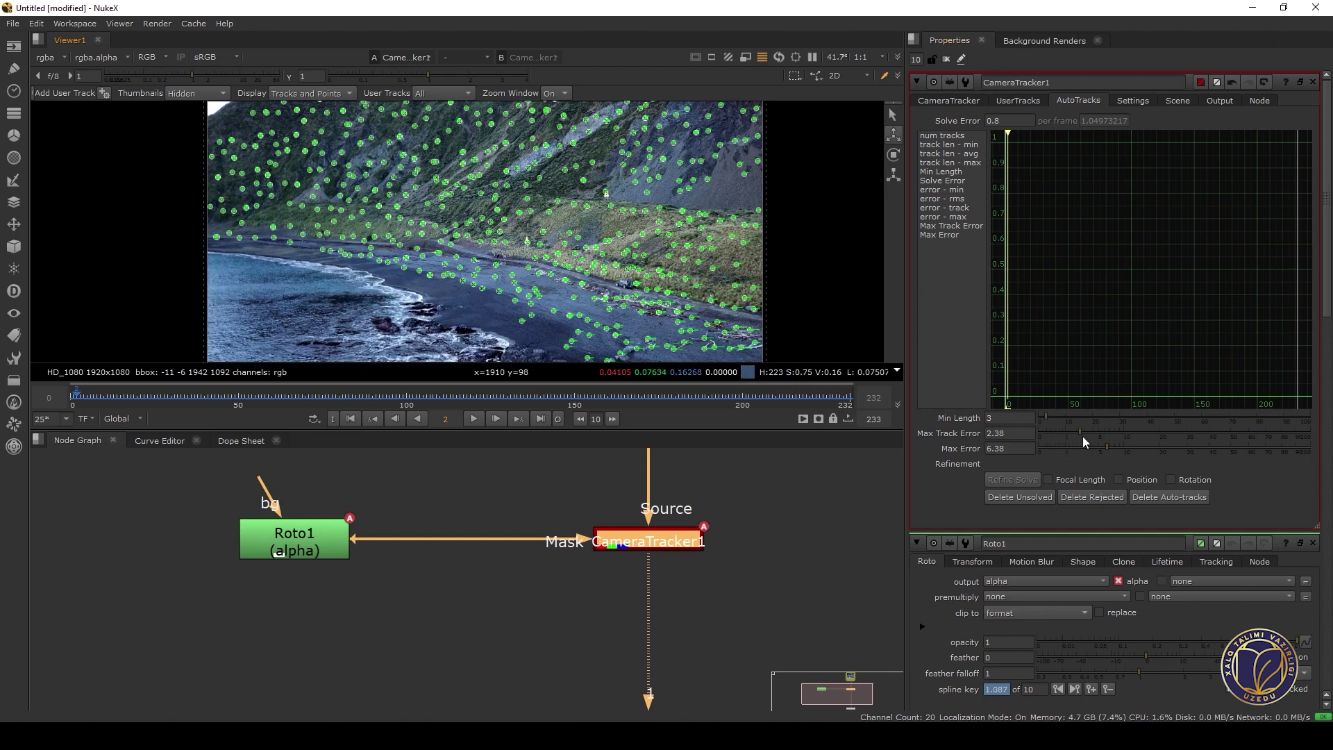
{"action": "left_click_drag", "start_coordinate": [1081, 432], "coordinate": [1070, 432]}
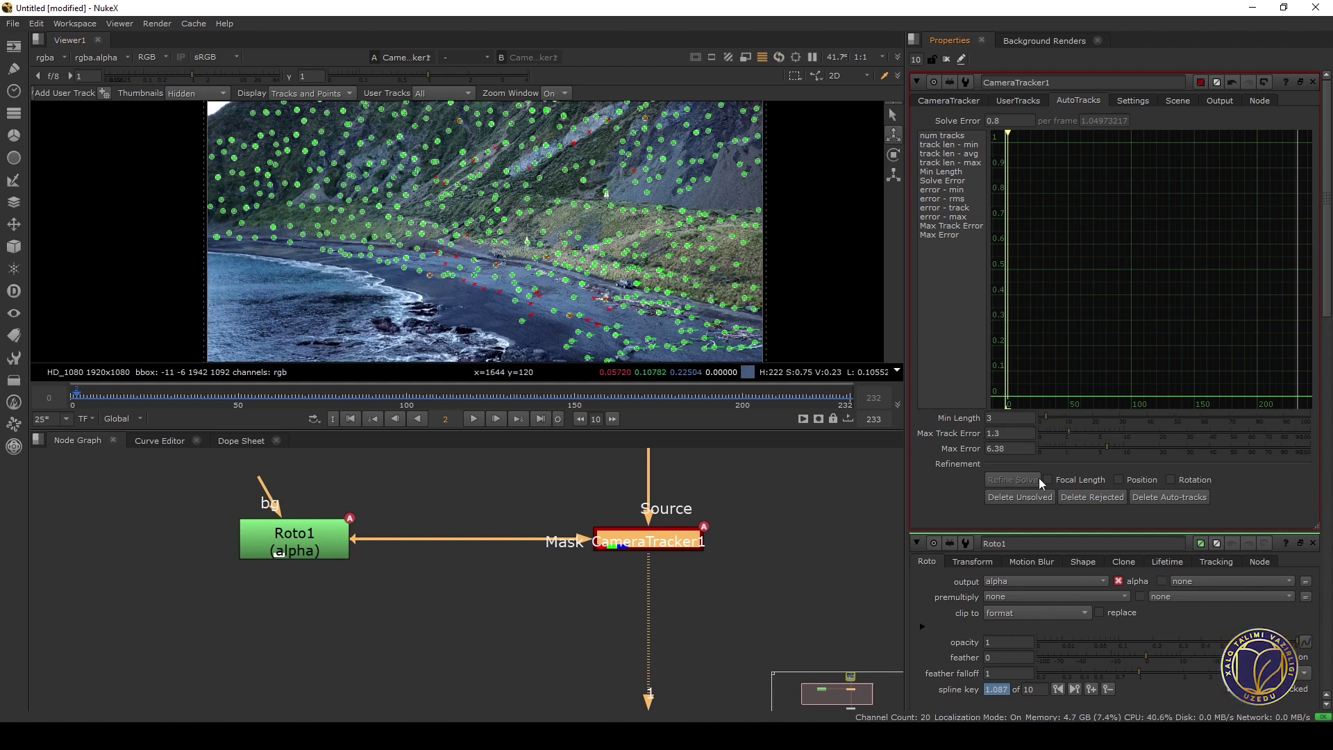
{"action": "left_click_drag", "start_coordinate": [1105, 446], "coordinate": [1077, 447]}
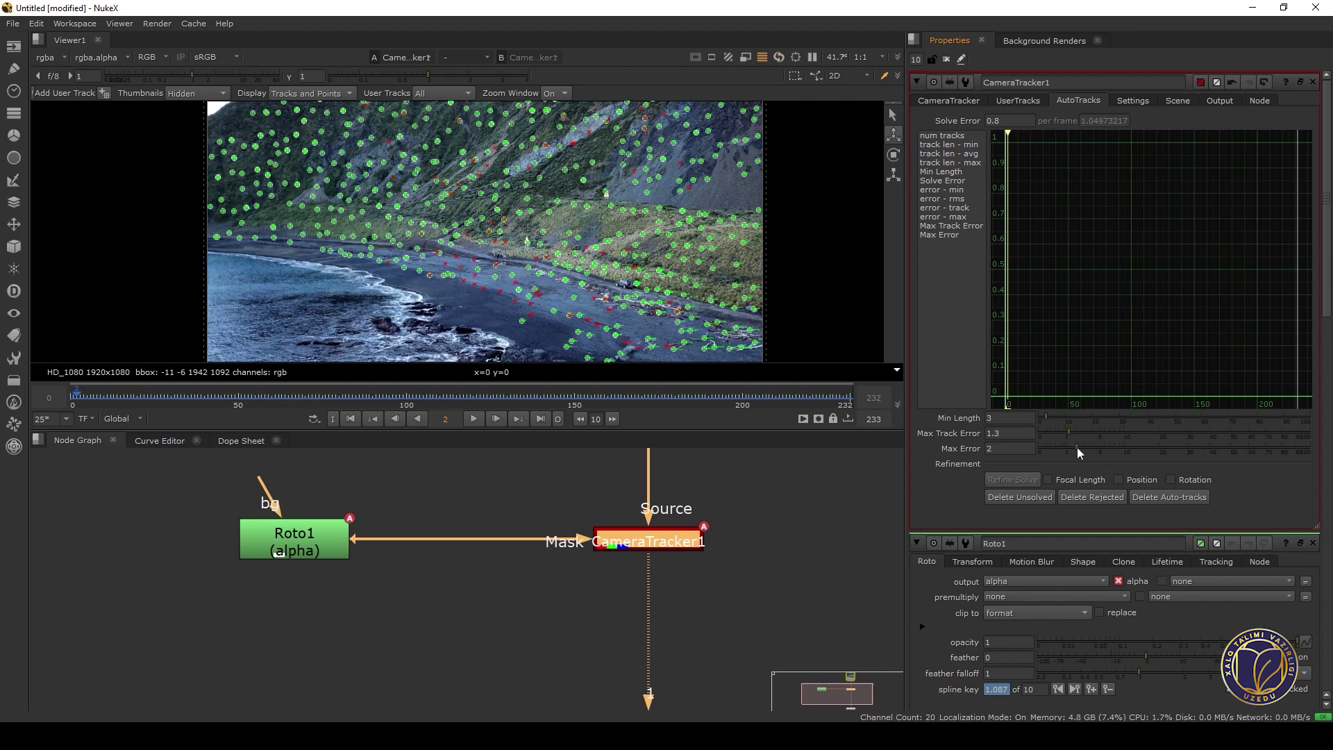
Delete the tracks rejected by the tightened error thresholds, along with the unsolved ones
{"action": "left_click", "coordinate": [1111, 502]}
{"action": "left_click", "coordinate": [741, 382]}
{"action": "left_click", "coordinate": [1000, 497]}
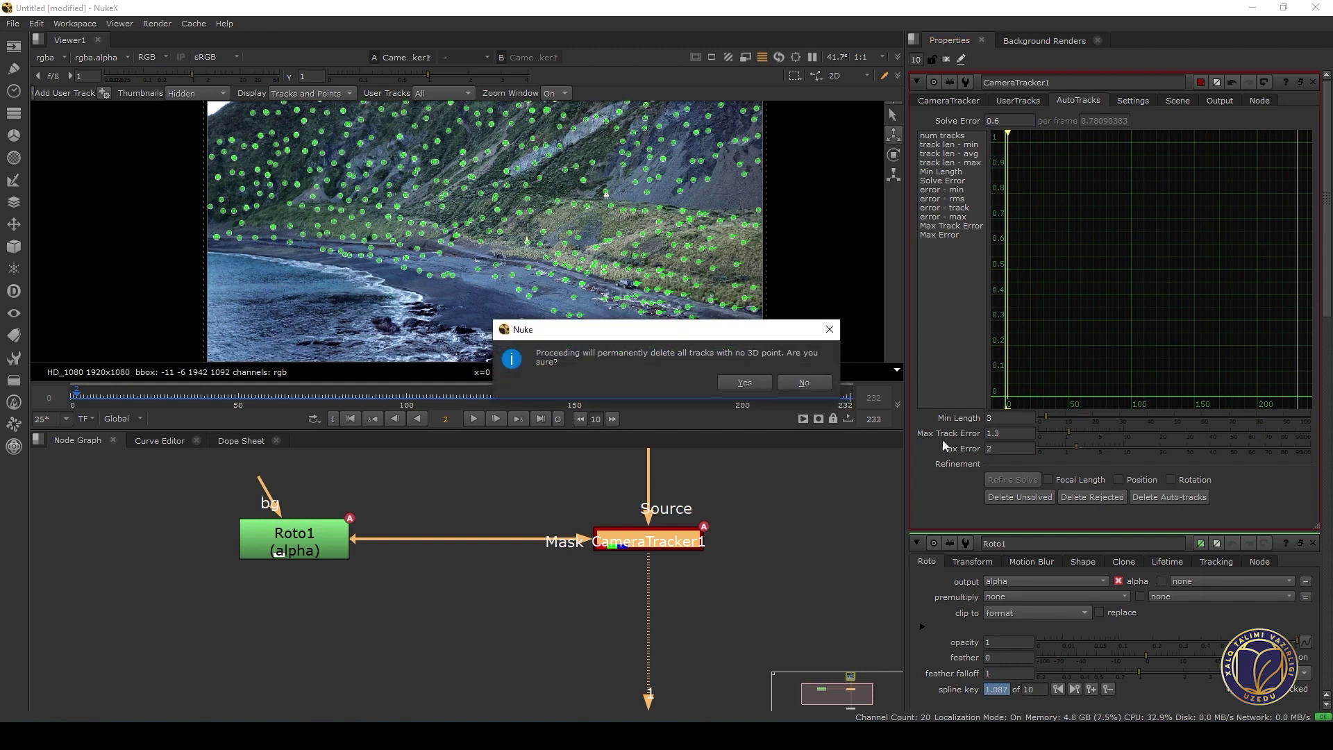
{"action": "left_click", "coordinate": [744, 382]}
Update the camera solve with the cleaned tracks over the global frame range 0-232
{"action": "left_click", "coordinate": [992, 121]}
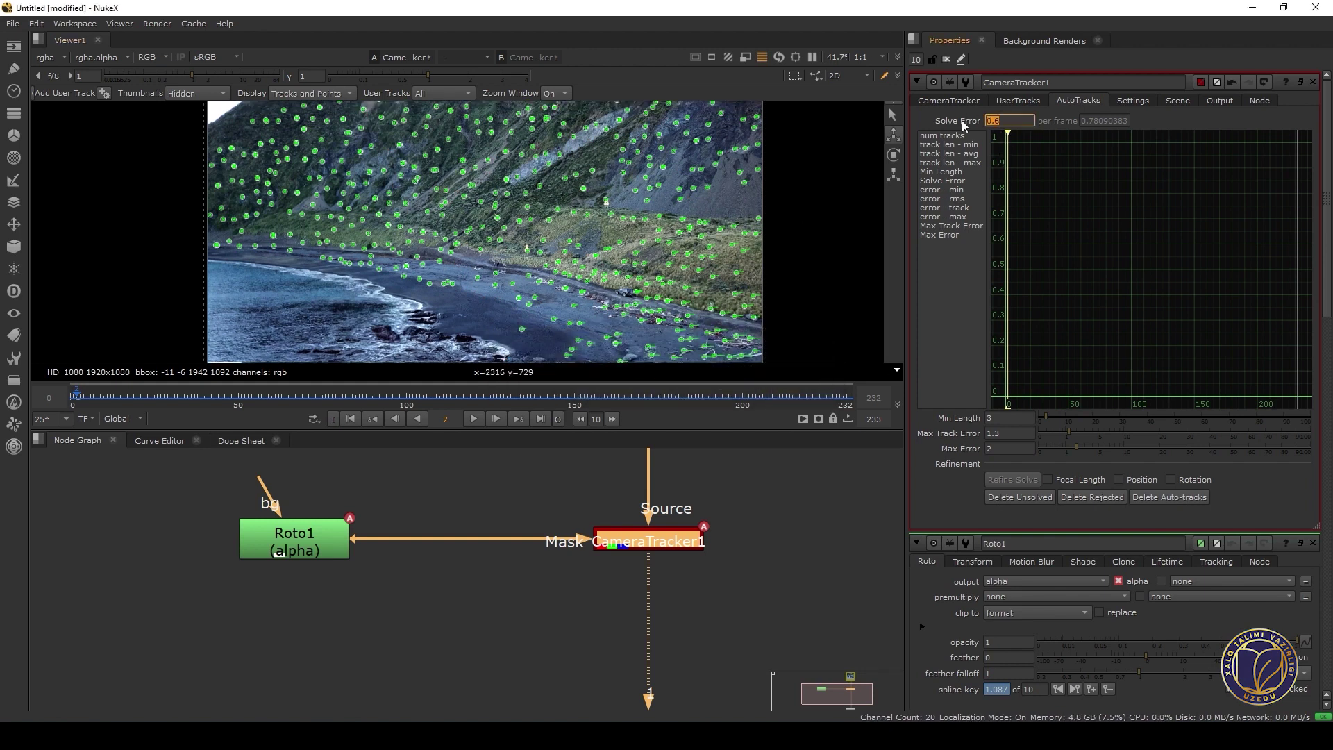
{"action": "left_click", "coordinate": [951, 99]}
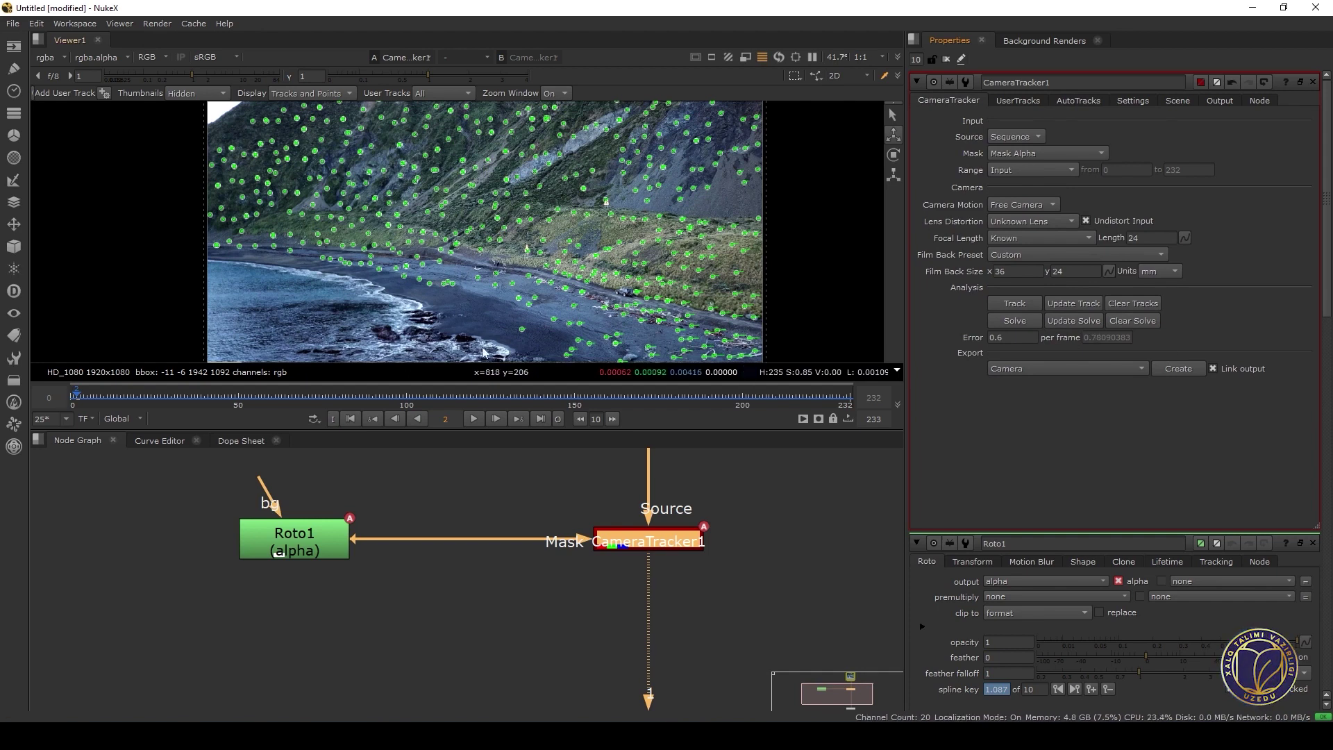
{"action": "scroll", "coordinate": [528, 291], "scroll_direction": "down", "scroll_amount": 2}
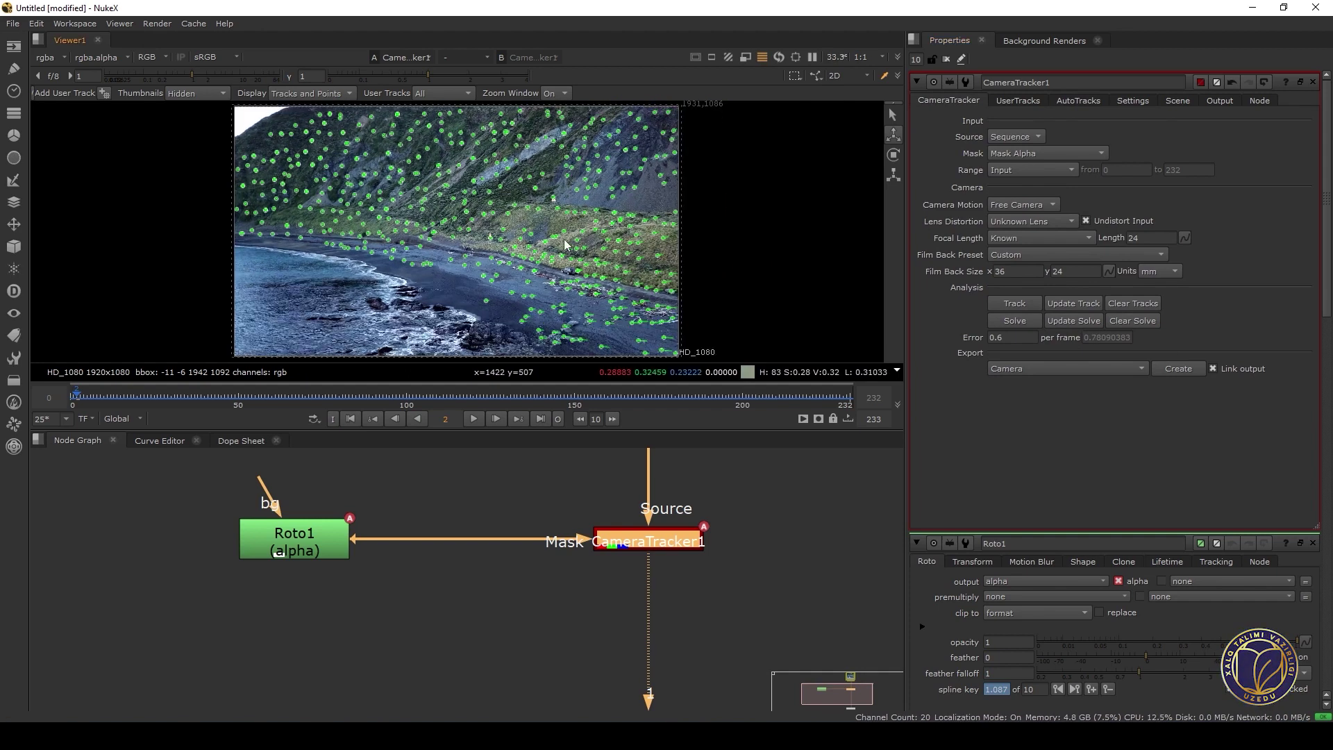
{"action": "scroll", "coordinate": [565, 244], "scroll_direction": "up", "scroll_amount": 3}
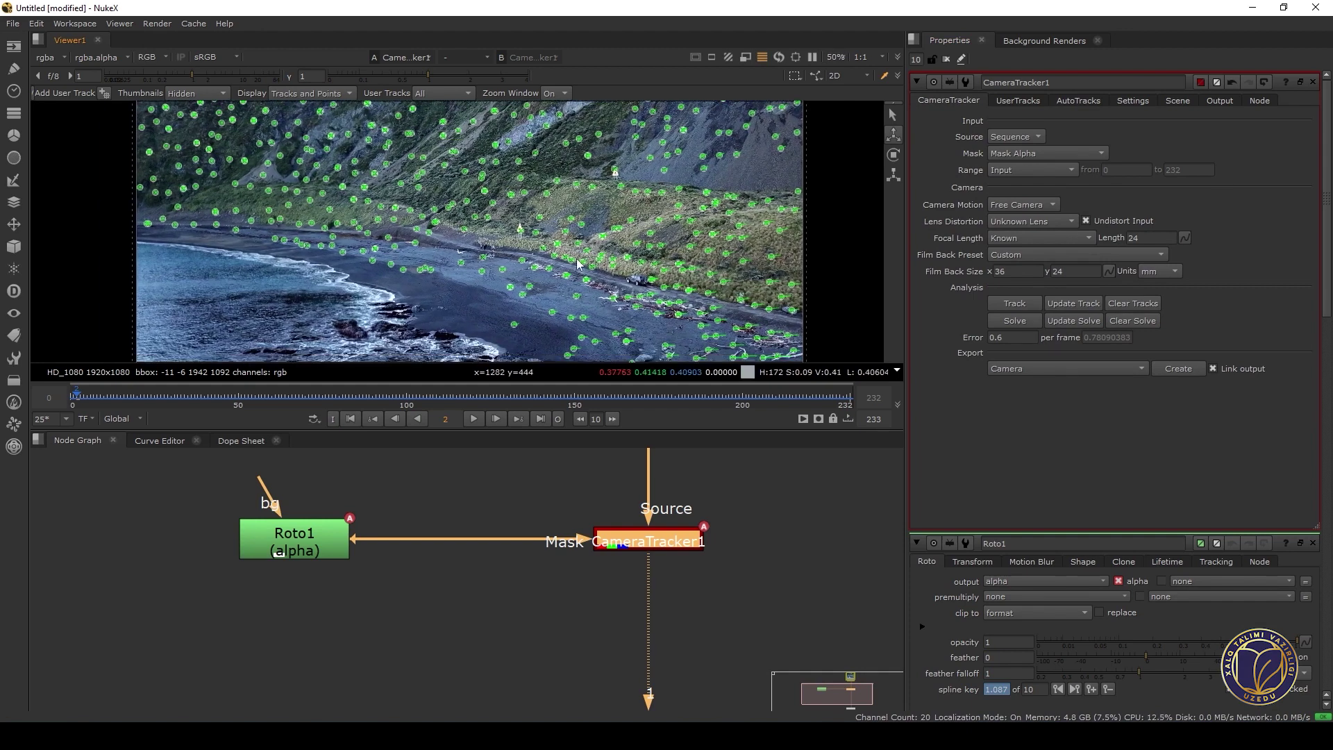
{"action": "left_click", "coordinate": [1060, 321]}
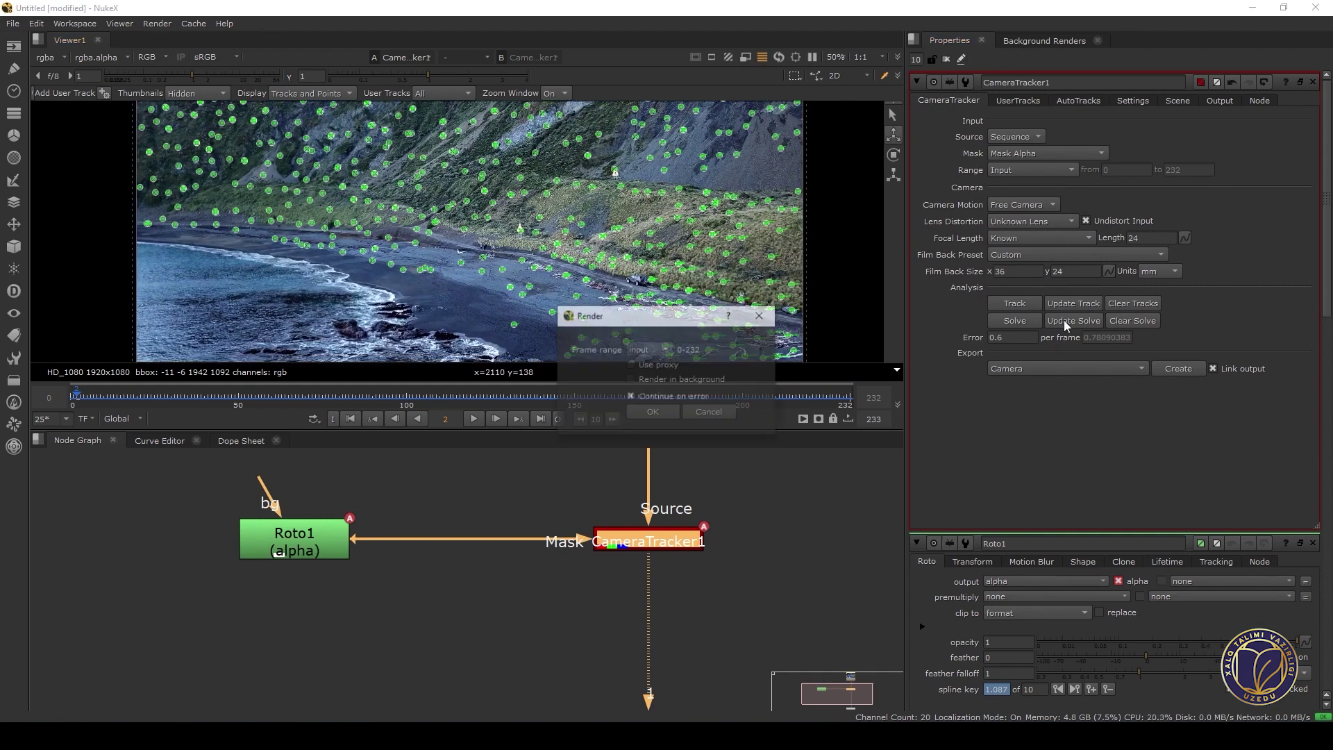
{"action": "left_click", "coordinate": [642, 350]}
{"action": "left_click", "coordinate": [649, 364]}
{"action": "mouse_move", "coordinate": [713, 348]}
{"action": "left_mouse_down"}
{"action": "mouse_move", "coordinate": [670, 350]}
{"action": "mouse_move", "coordinate": [686, 350]}
{"action": "left_mouse_up"}
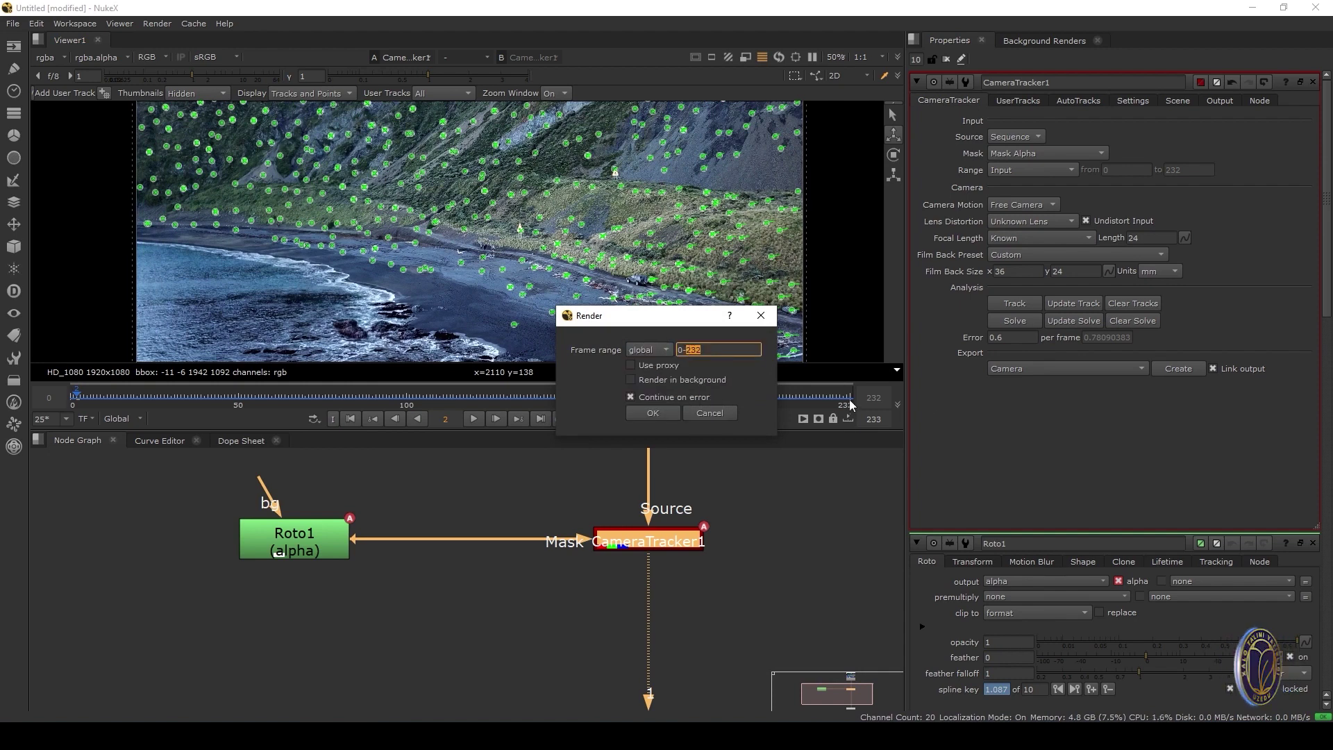
{"action": "left_click", "coordinate": [649, 415]}
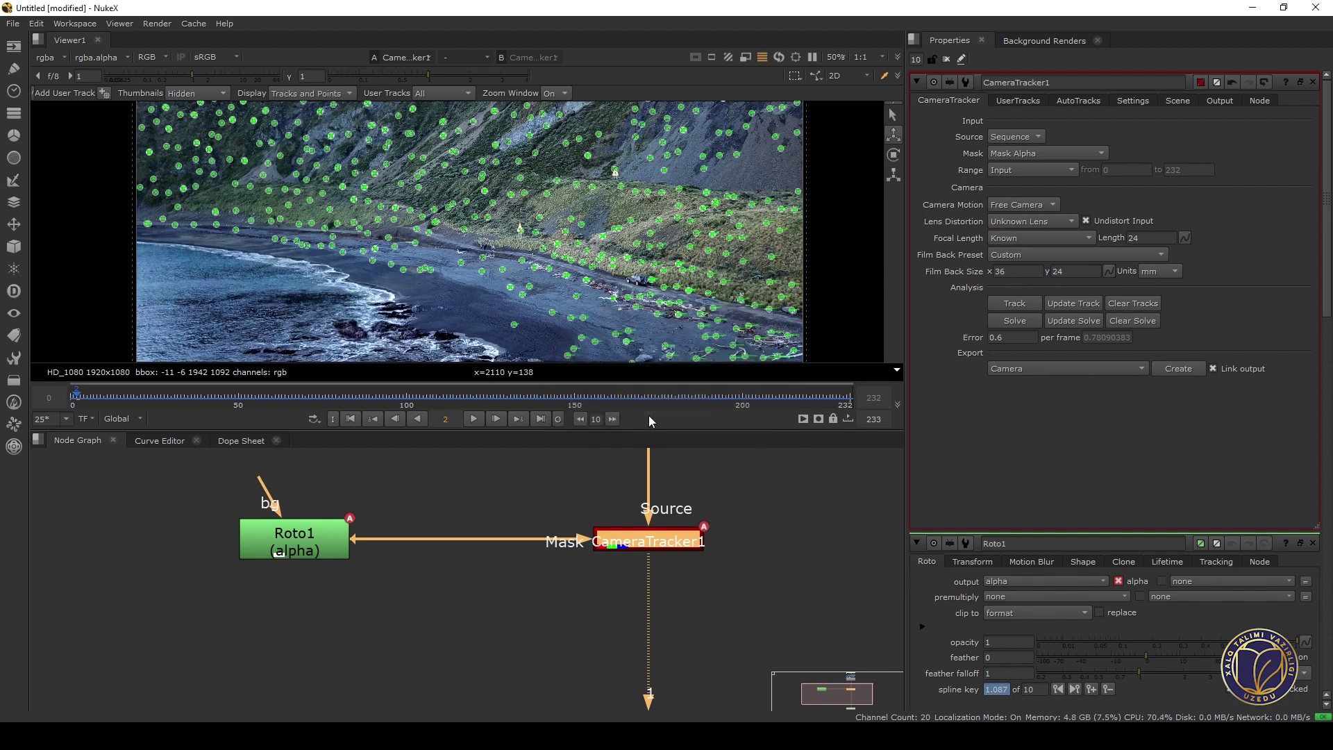
Clear out the rejected and unsolved auto-tracks again after the updated solve and check the solve error
{"action": "left_click", "coordinate": [1018, 100]}
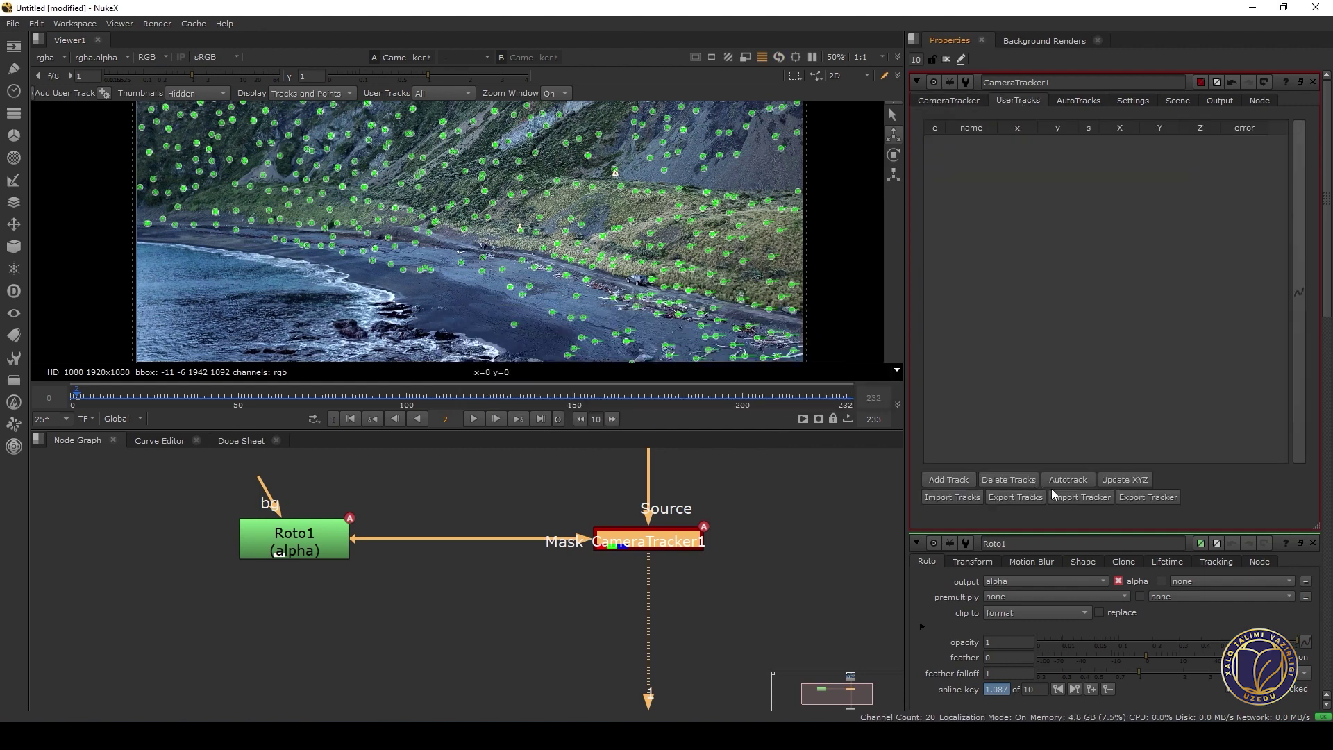
{"action": "left_click", "coordinate": [1092, 101]}
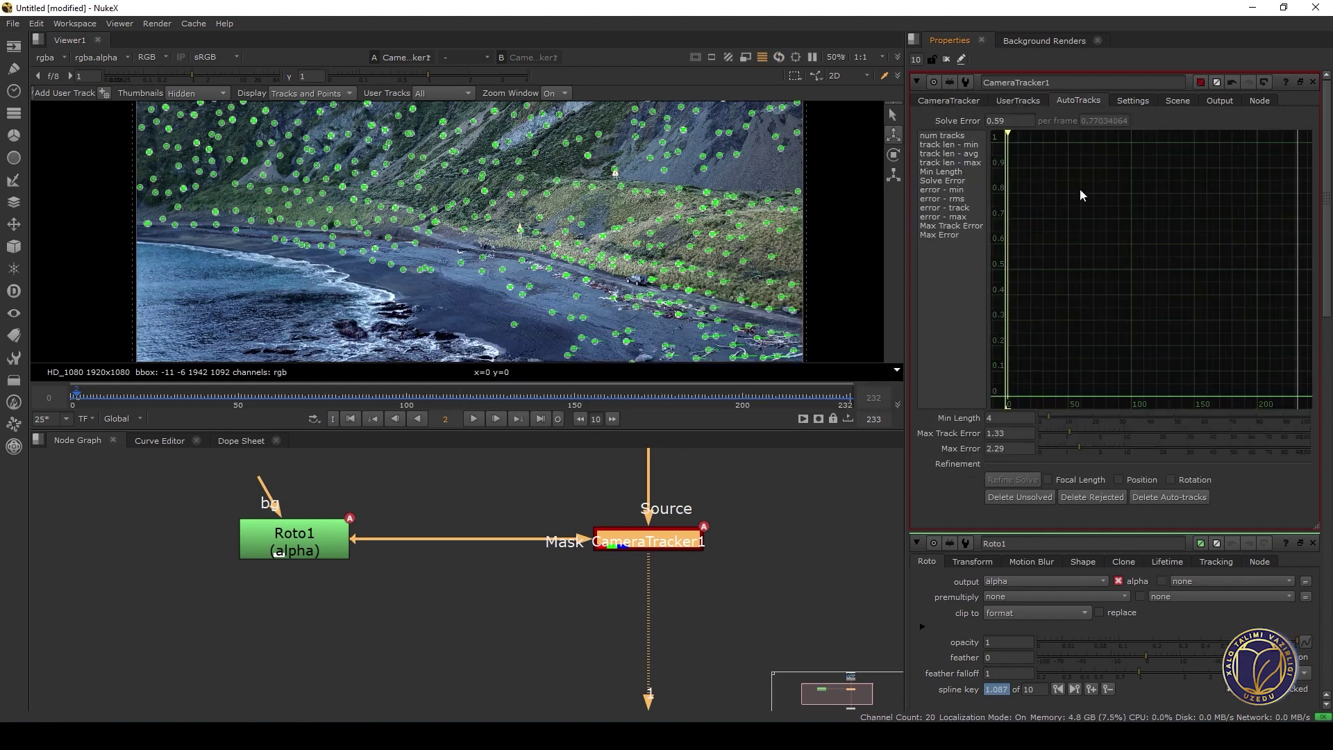
{"action": "left_click", "coordinate": [1104, 498]}
{"action": "left_click", "coordinate": [742, 383]}
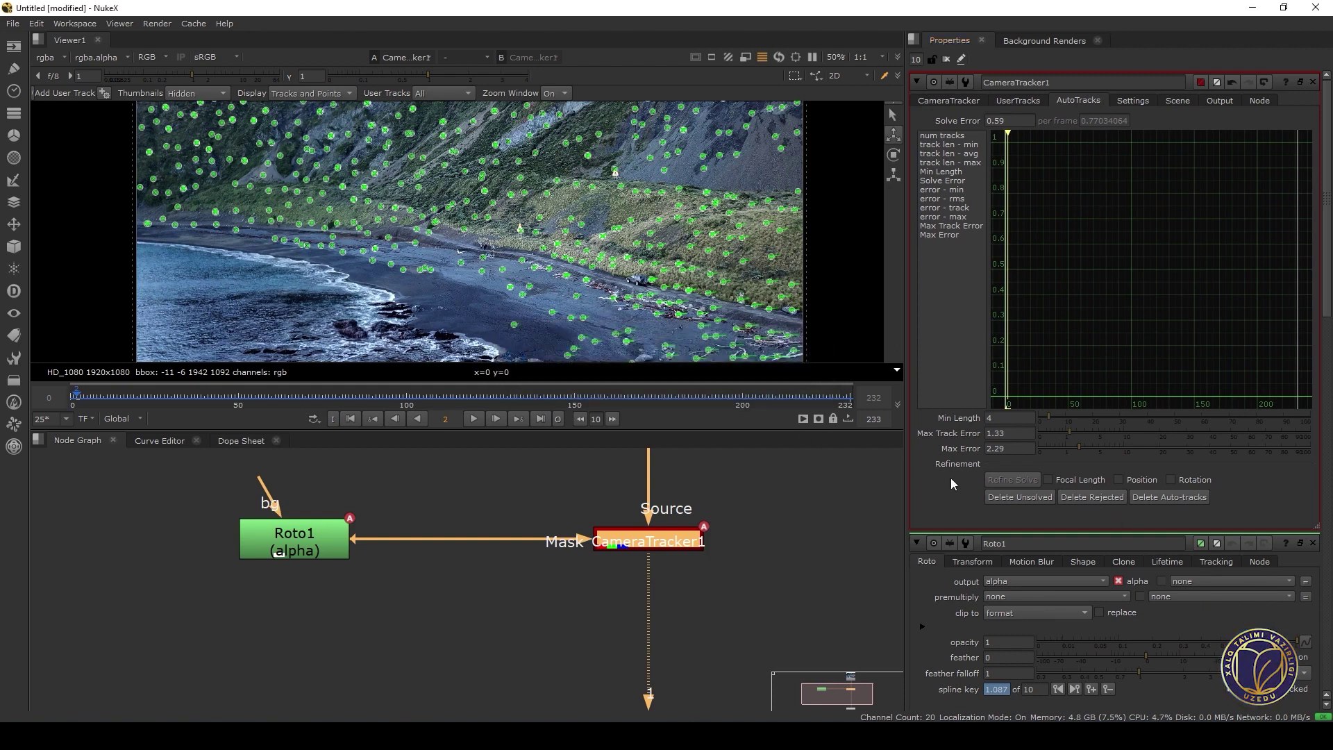
{"action": "left_click", "coordinate": [1000, 494]}
{"action": "left_click", "coordinate": [762, 380]}
{"action": "left_click_drag", "start_coordinate": [1013, 119], "coordinate": [995, 120]}
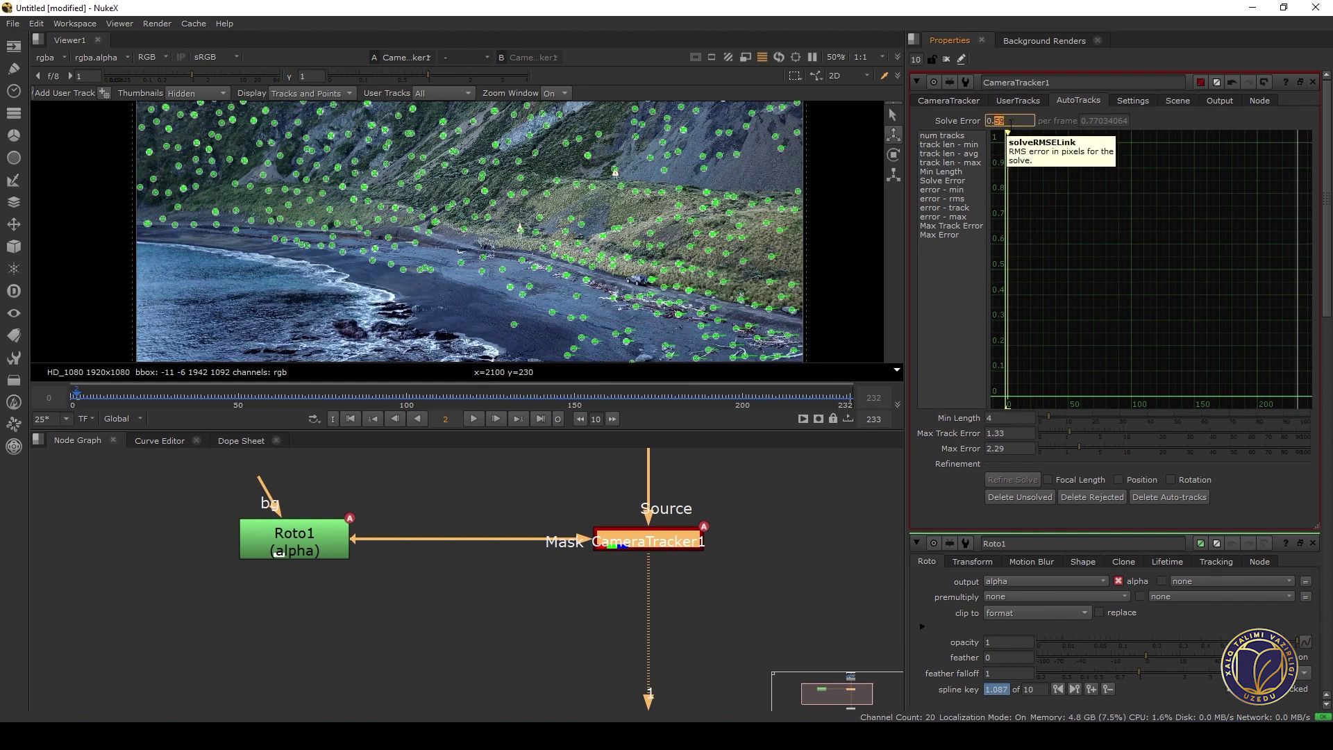
Export the solved CameraTracker1 result as a Scene+ node setup
{"action": "left_click", "coordinate": [772, 563]}
{"action": "scroll", "coordinate": [441, 251], "scroll_direction": "down", "scroll_amount": 1}
{"action": "scroll", "coordinate": [442, 252], "scroll_direction": "up", "scroll_amount": 2}
{"action": "scroll", "coordinate": [510, 243], "scroll_direction": "down", "scroll_amount": 2}
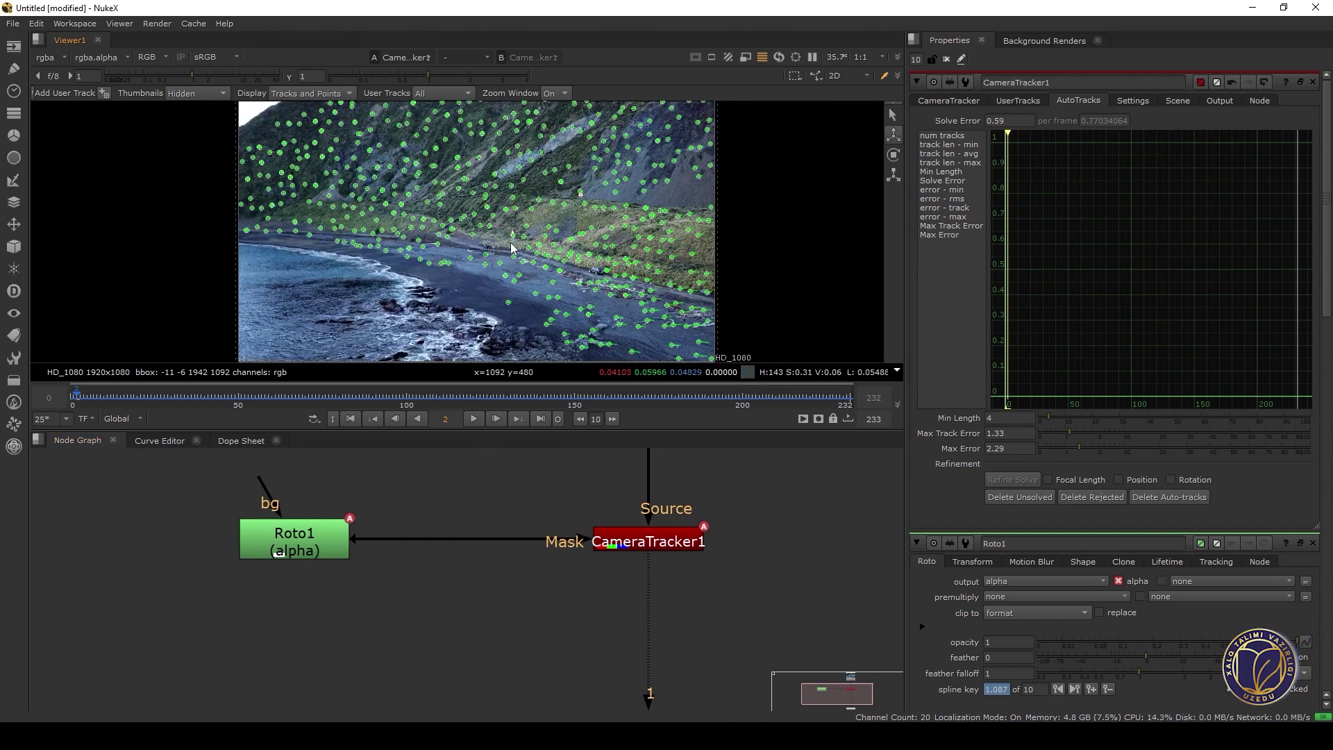
{"action": "left_click", "coordinate": [673, 543]}
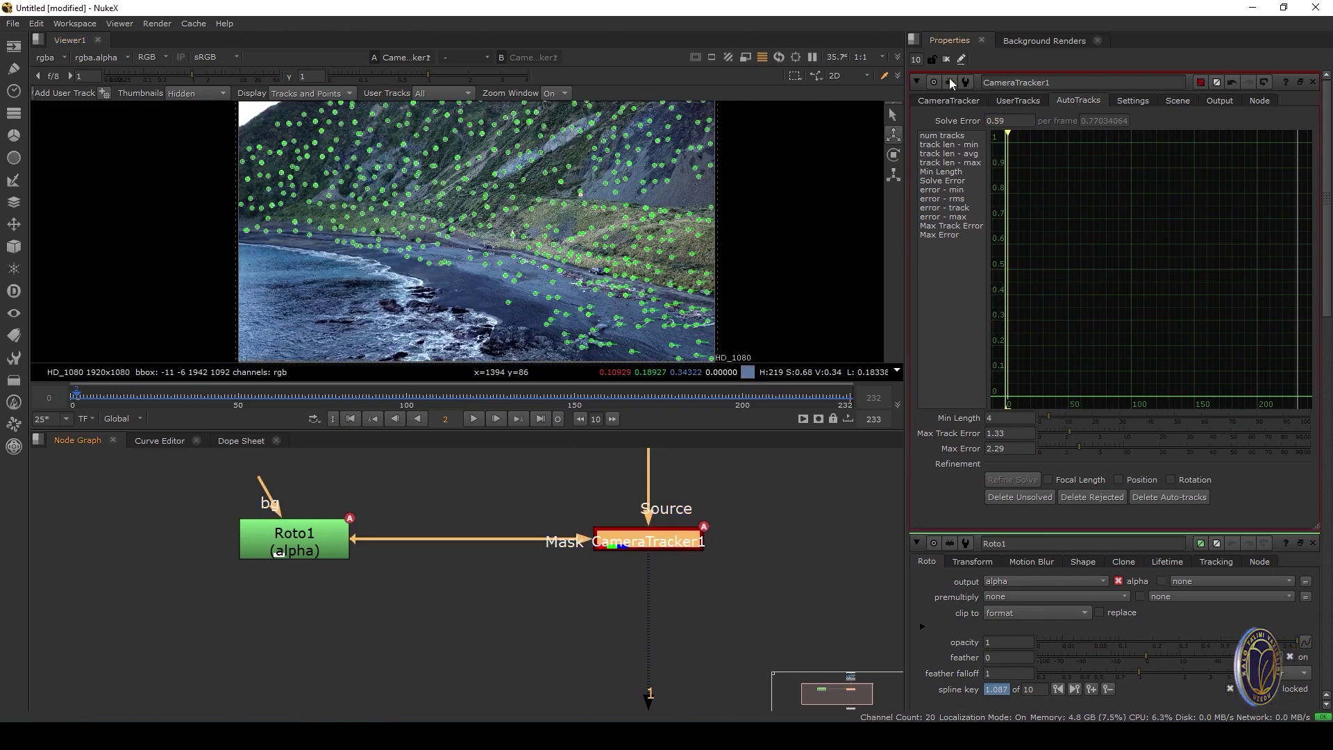
{"action": "left_click", "coordinate": [925, 101]}
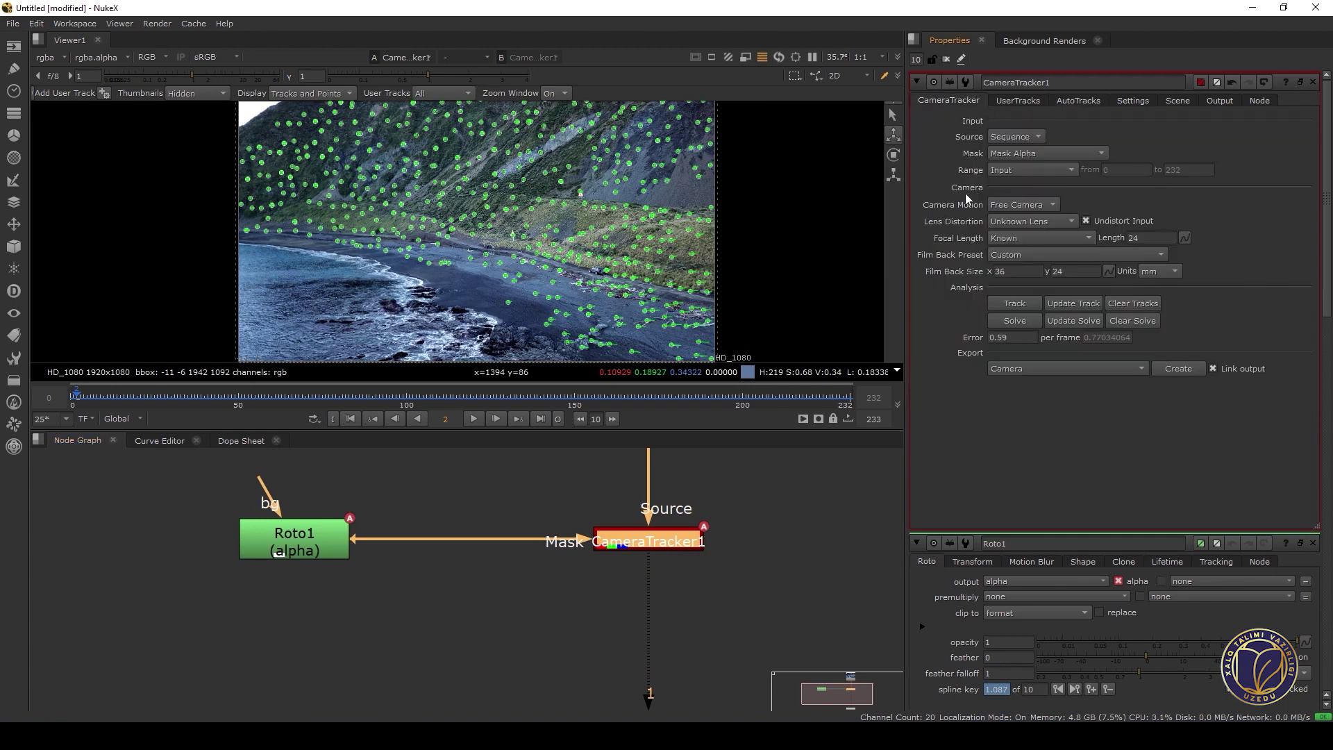
{"action": "left_click", "coordinate": [1071, 372]}
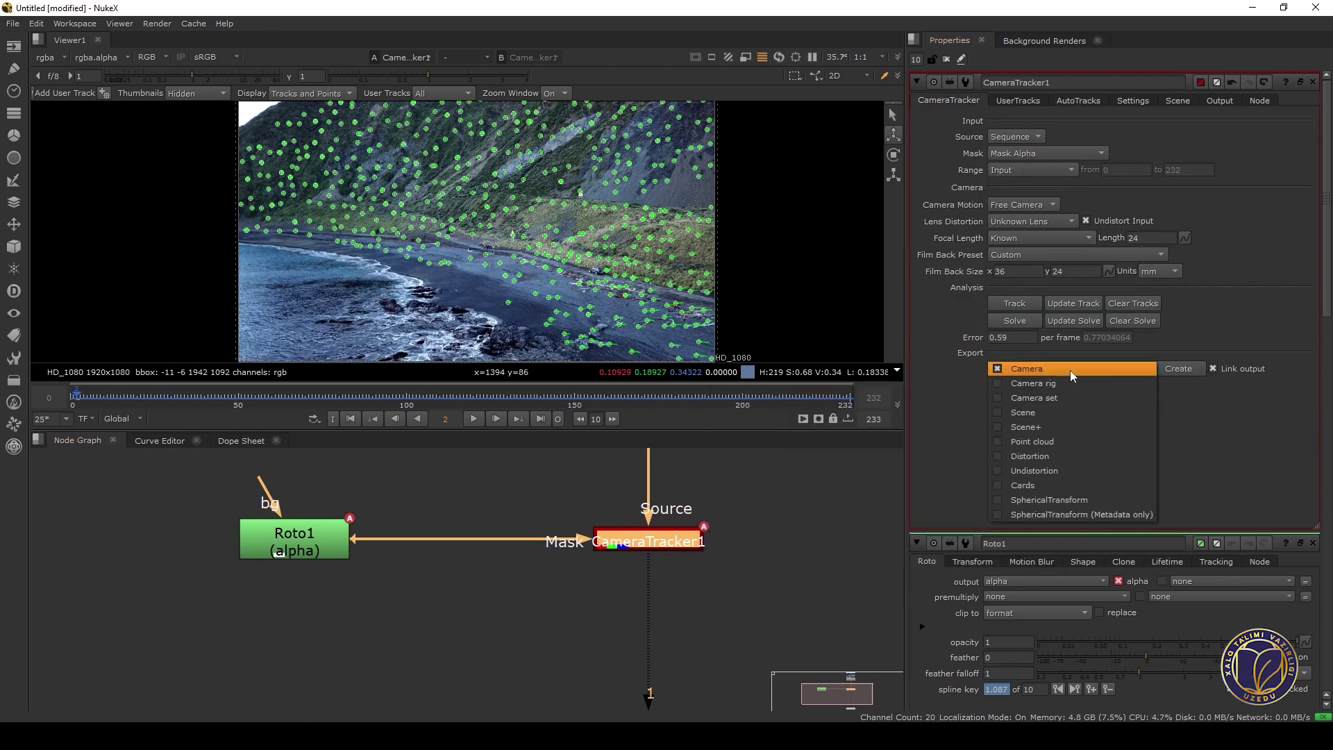
{"action": "left_click", "coordinate": [1071, 428]}
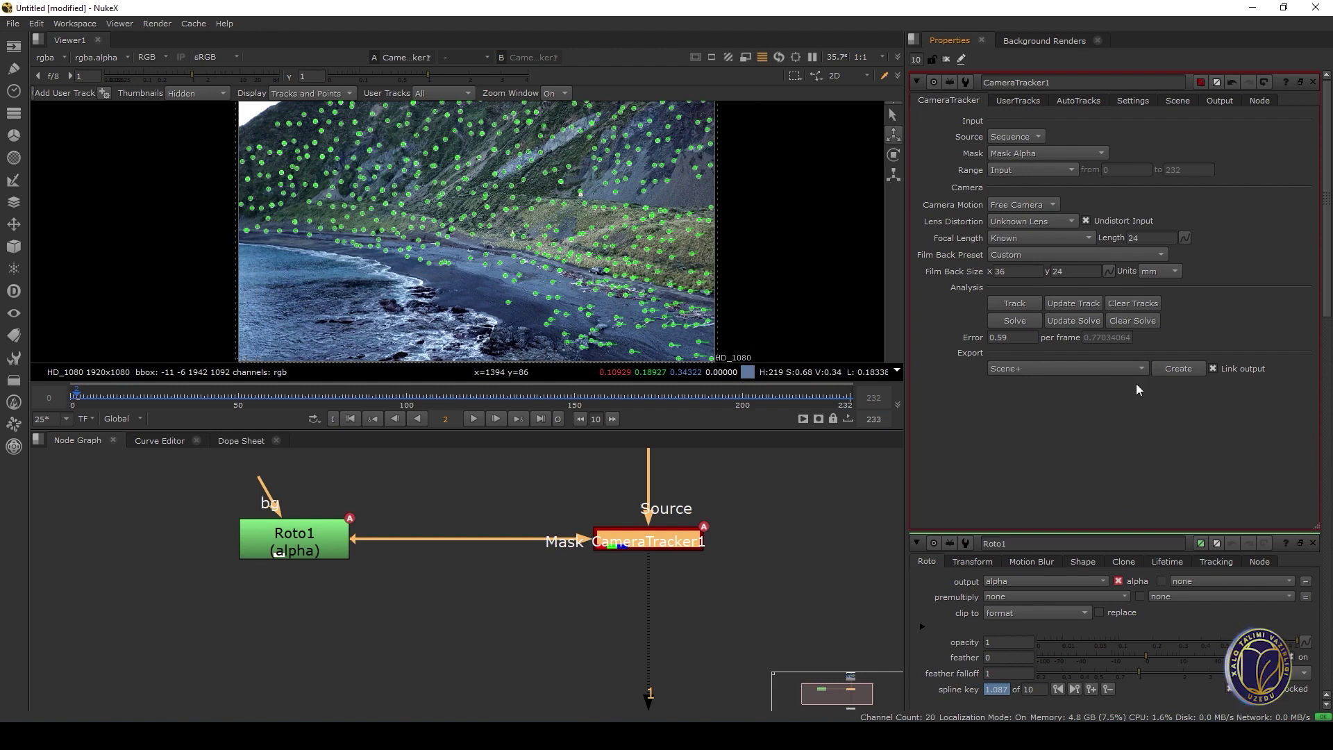
{"action": "left_click", "coordinate": [1188, 373]}
Examine the exported camera, point cloud, scene, ScanlineRender and lens distortion nodes and their connections
{"action": "scroll", "coordinate": [521, 610], "scroll_direction": "down", "scroll_amount": 3}
{"action": "scroll", "coordinate": [472, 571], "scroll_direction": "up", "scroll_amount": 2}
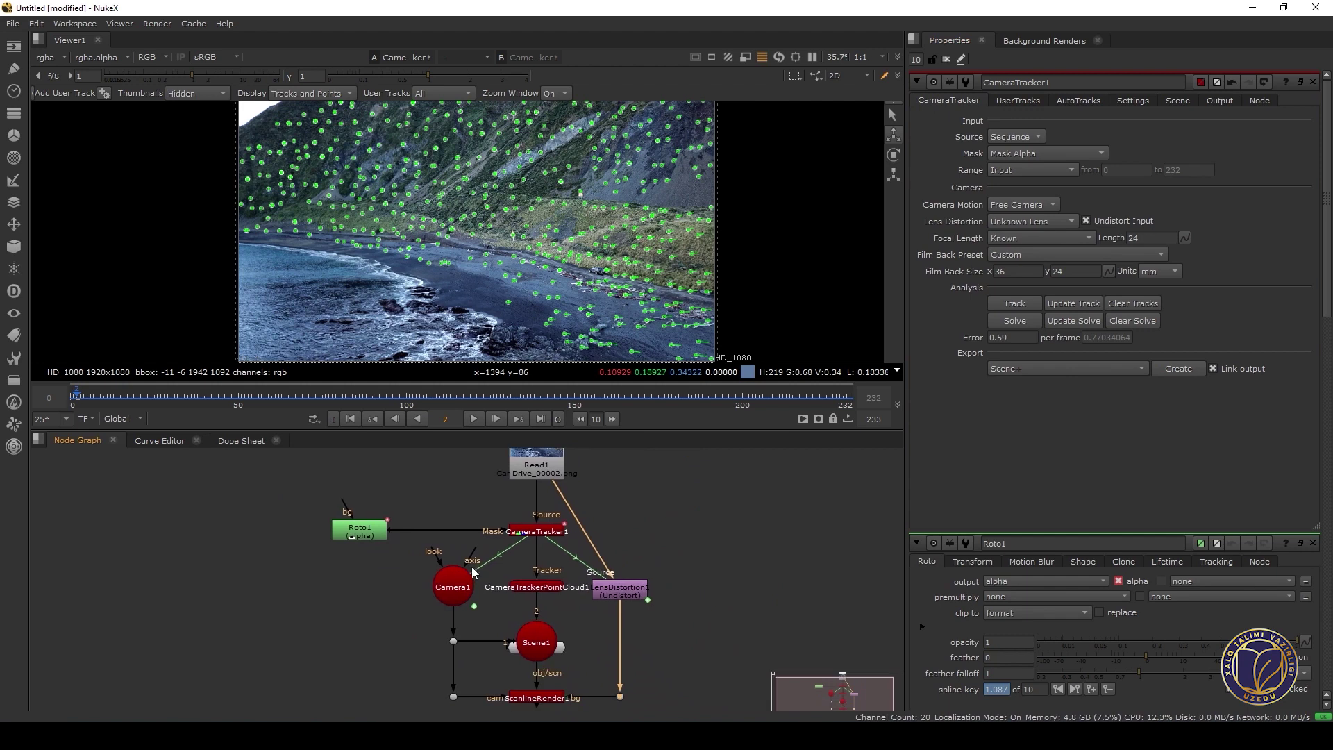
{"action": "middle_click_drag", "start_coordinate": [604, 611], "coordinate": [630, 486]}
{"action": "left_click_drag", "start_coordinate": [589, 522], "coordinate": [687, 648]}
{"action": "scroll", "coordinate": [553, 525], "scroll_direction": "up", "scroll_amount": 2}
{"action": "middle_click_drag", "start_coordinate": [640, 507], "coordinate": [668, 577]}
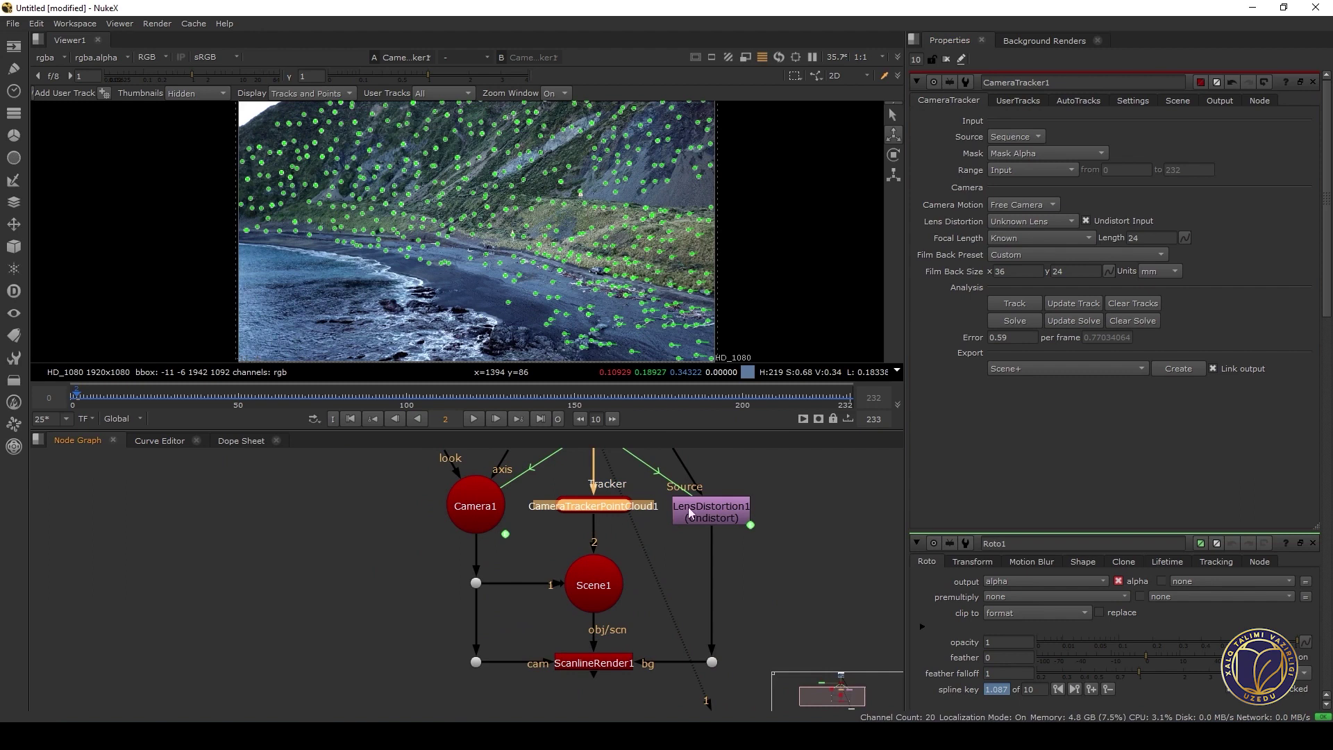
{"action": "left_click", "coordinate": [492, 507]}
{"action": "left_click", "coordinate": [603, 587]}
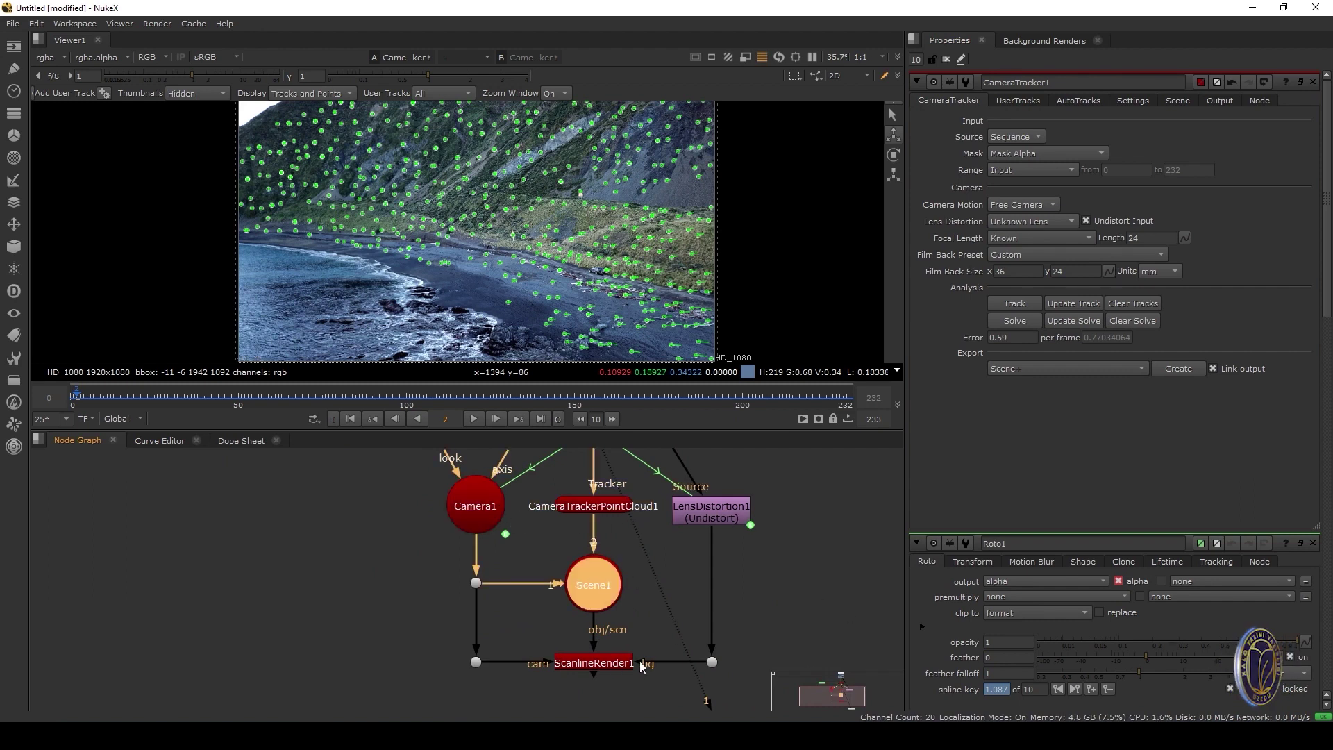
{"action": "left_click", "coordinate": [606, 666]}
{"action": "middle_click_drag", "start_coordinate": [748, 566], "coordinate": [736, 603]}
{"action": "left_click", "coordinate": [715, 556]}
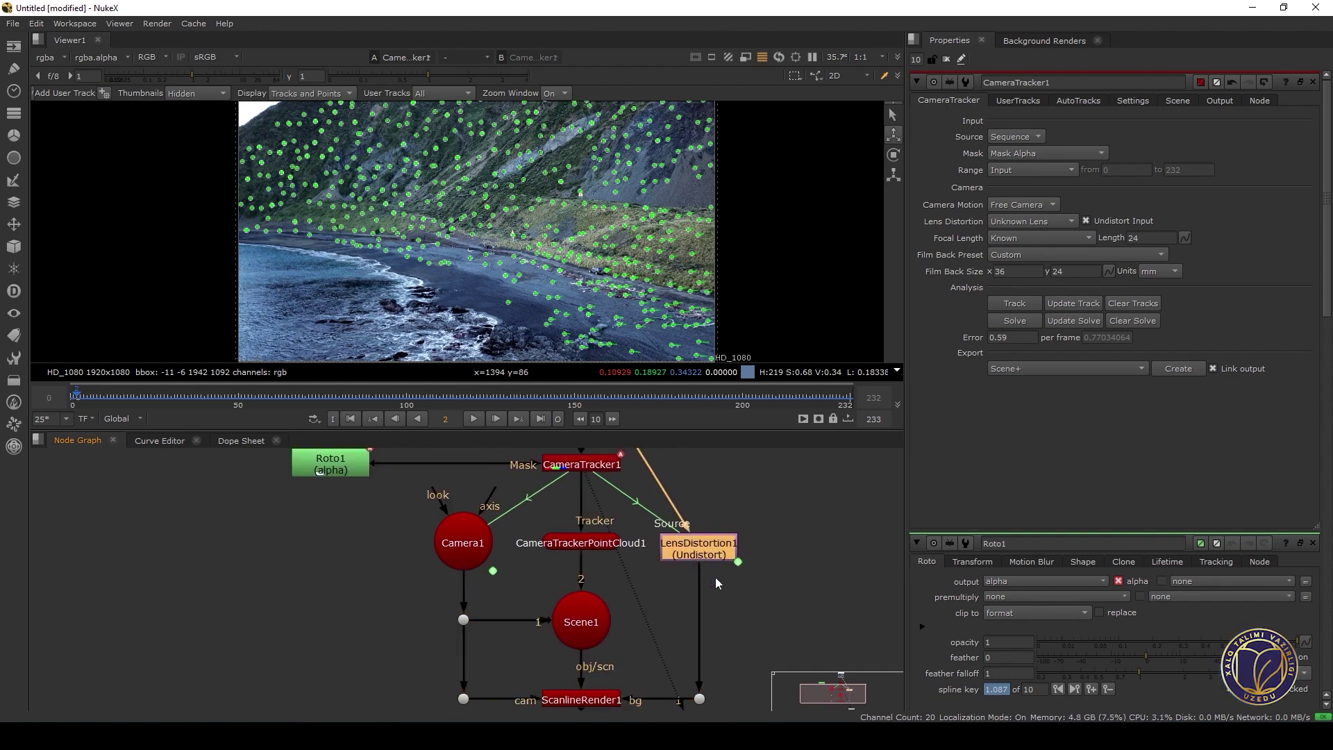
{"action": "middle_click_drag", "start_coordinate": [716, 579], "coordinate": [704, 556]}
Show the ScanlineRender1 output in the viewer and disable the CameraTrackerPointCloud1 node
{"action": "left_click", "coordinate": [569, 640]}
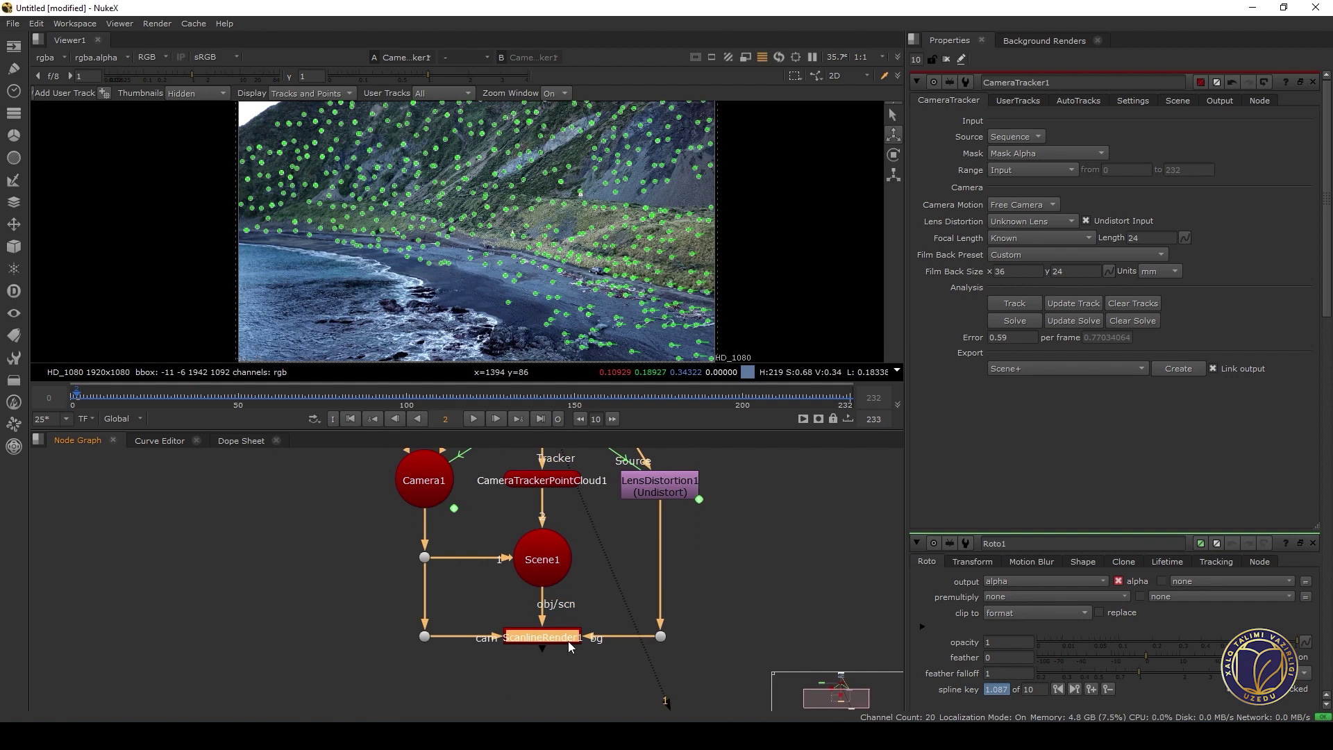
{"action": "key", "text": "1"}
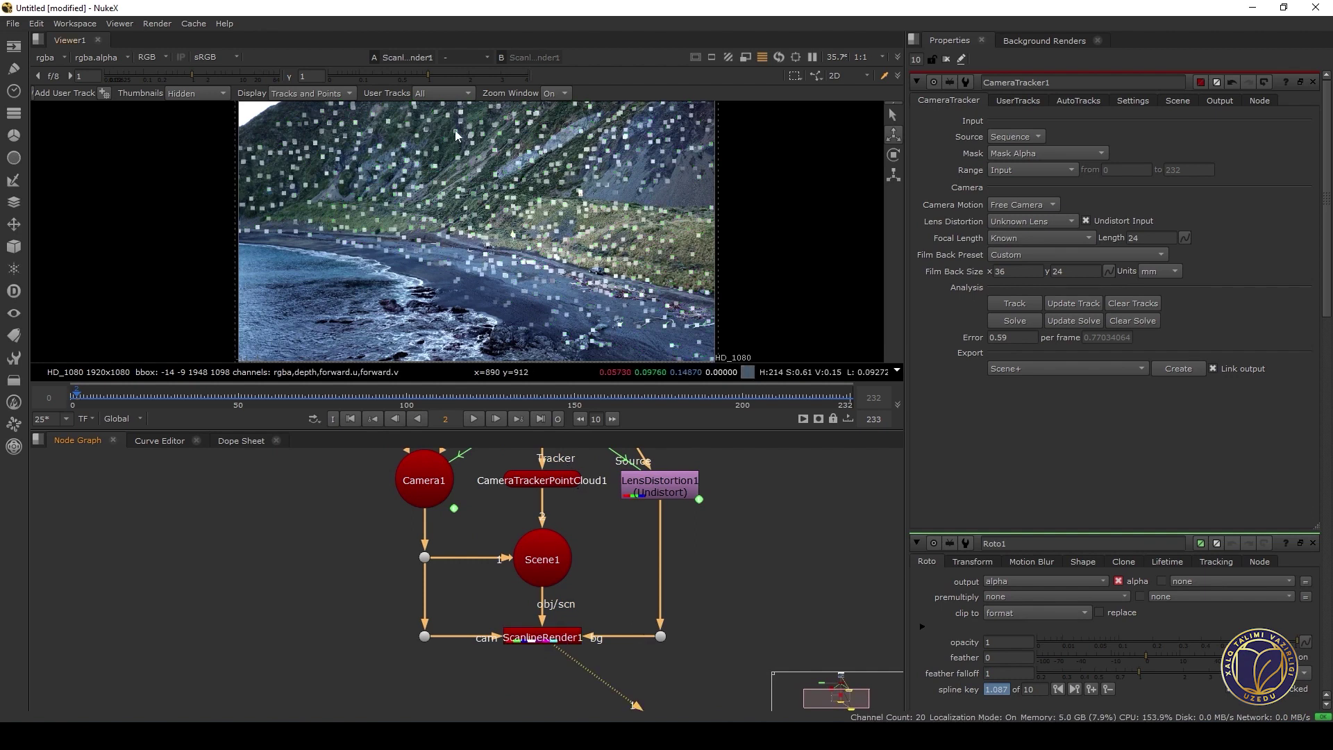
{"action": "middle_click_drag", "start_coordinate": [540, 488], "coordinate": [552, 544]}
{"action": "left_click", "coordinate": [552, 544]}
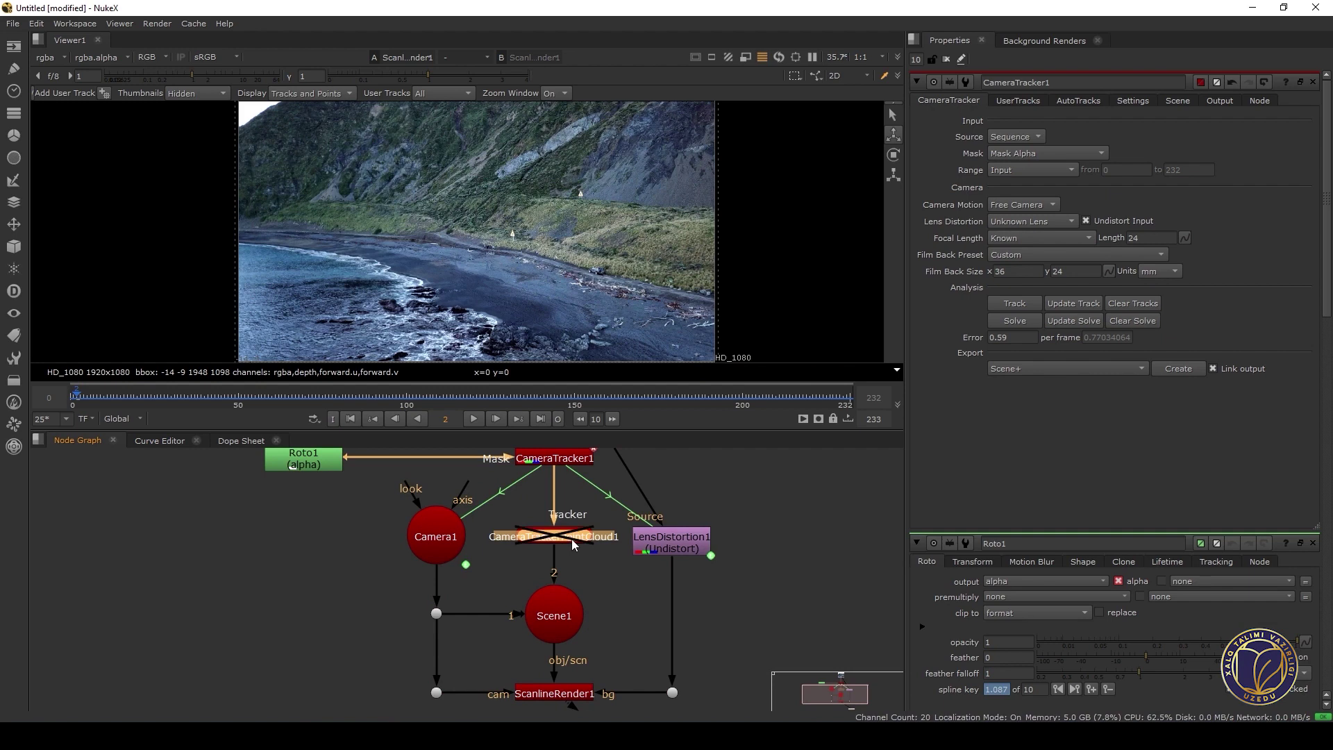
{"action": "key", "text": "d"}
Toggle the LensDistortion1 node off and on to compare the undistorted footage, and inspect the beach up close
{"action": "left_click", "coordinate": [696, 550]}
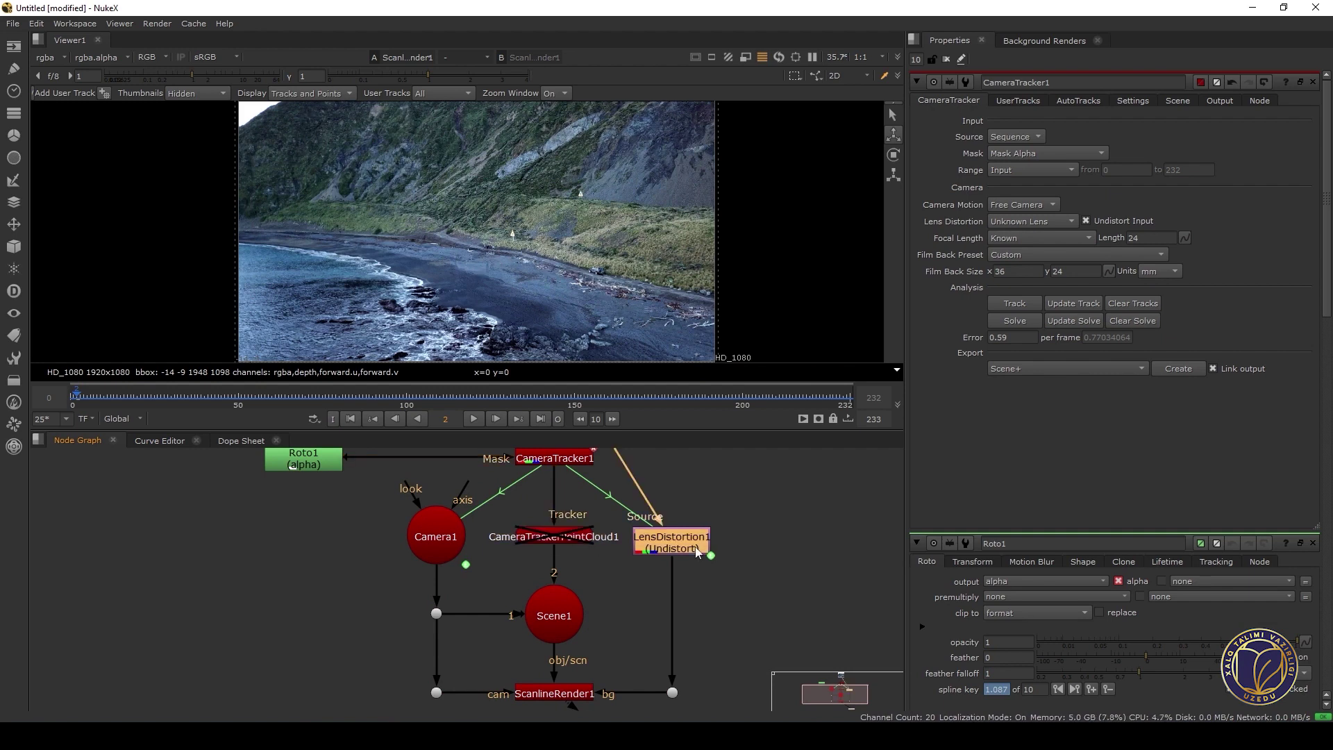
{"action": "key", "text": "d"}
{"action": "key", "text": "d"}
{"action": "key", "text": "d"}
{"action": "key", "text": "d"}
{"action": "scroll", "coordinate": [551, 260], "scroll_direction": "up", "scroll_amount": 1}
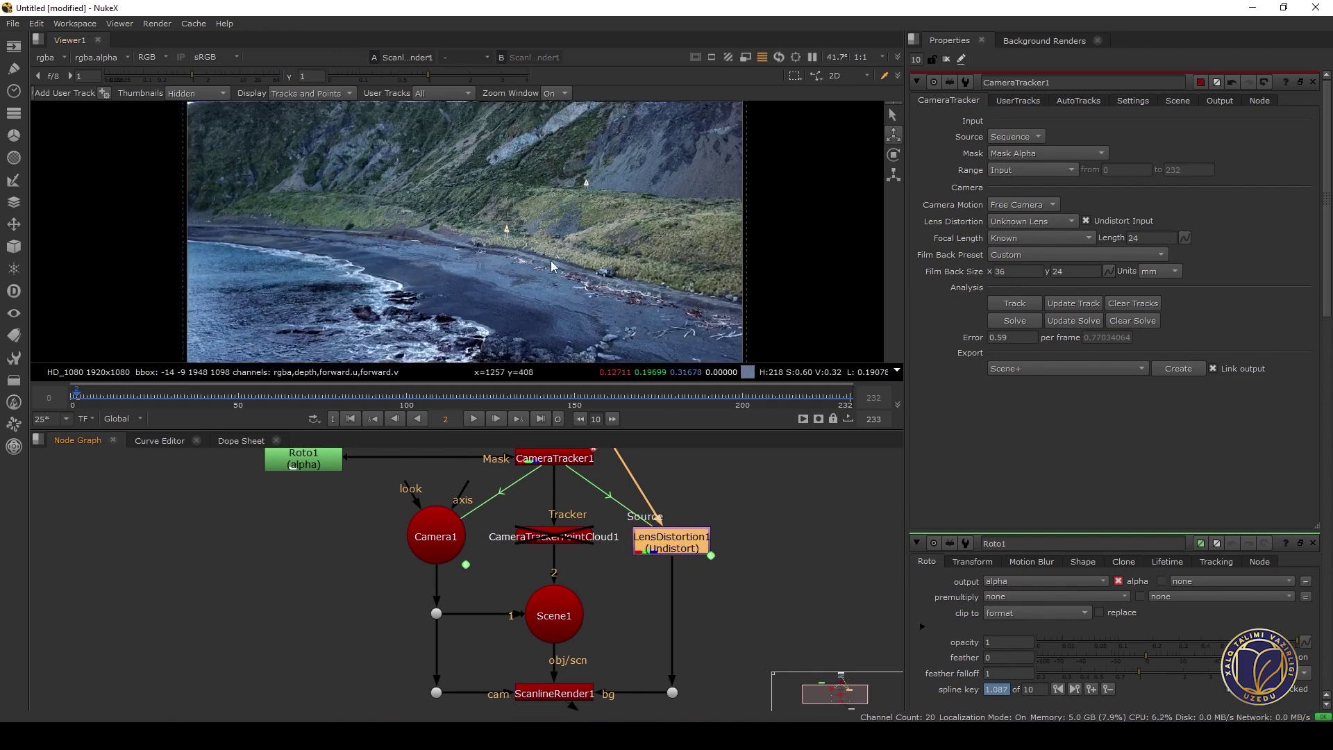
{"action": "scroll", "coordinate": [551, 261], "scroll_direction": "up", "scroll_amount": 3}
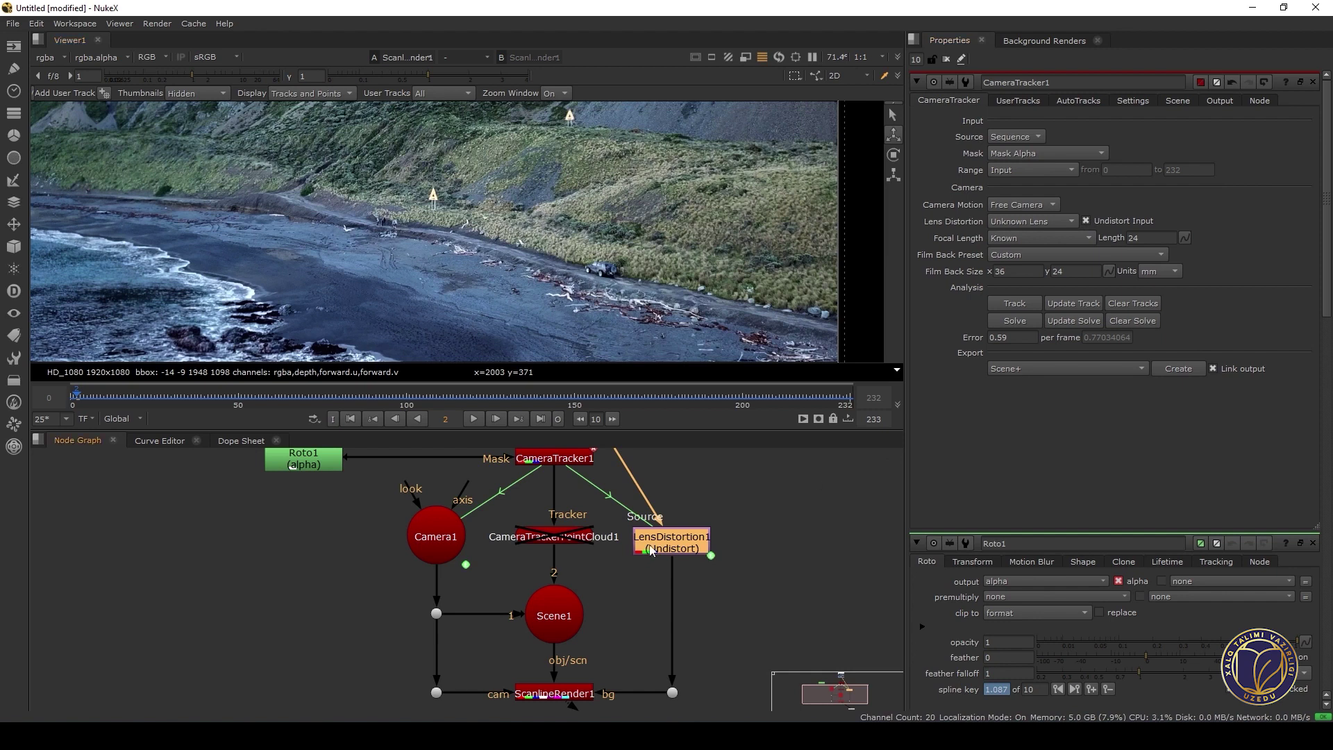
Fit the whole frame in the viewer and toggle LensDistortion1 off and on to compare the image edges
{"action": "scroll", "coordinate": [707, 556], "scroll_direction": "up", "scroll_amount": 3}
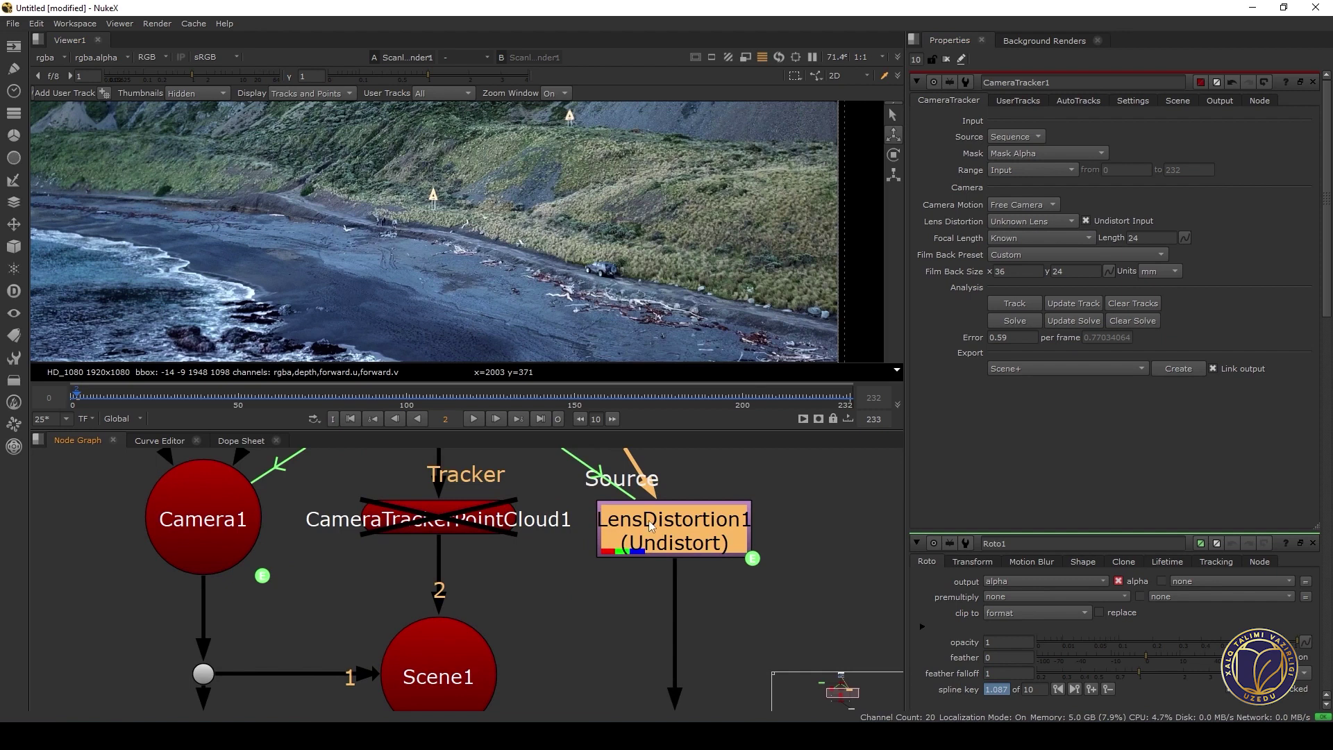
{"action": "scroll", "coordinate": [501, 249], "scroll_direction": "down", "scroll_amount": 4}
{"action": "middle_click_drag", "start_coordinate": [501, 252], "coordinate": [543, 292]}
{"action": "key", "text": "f"}
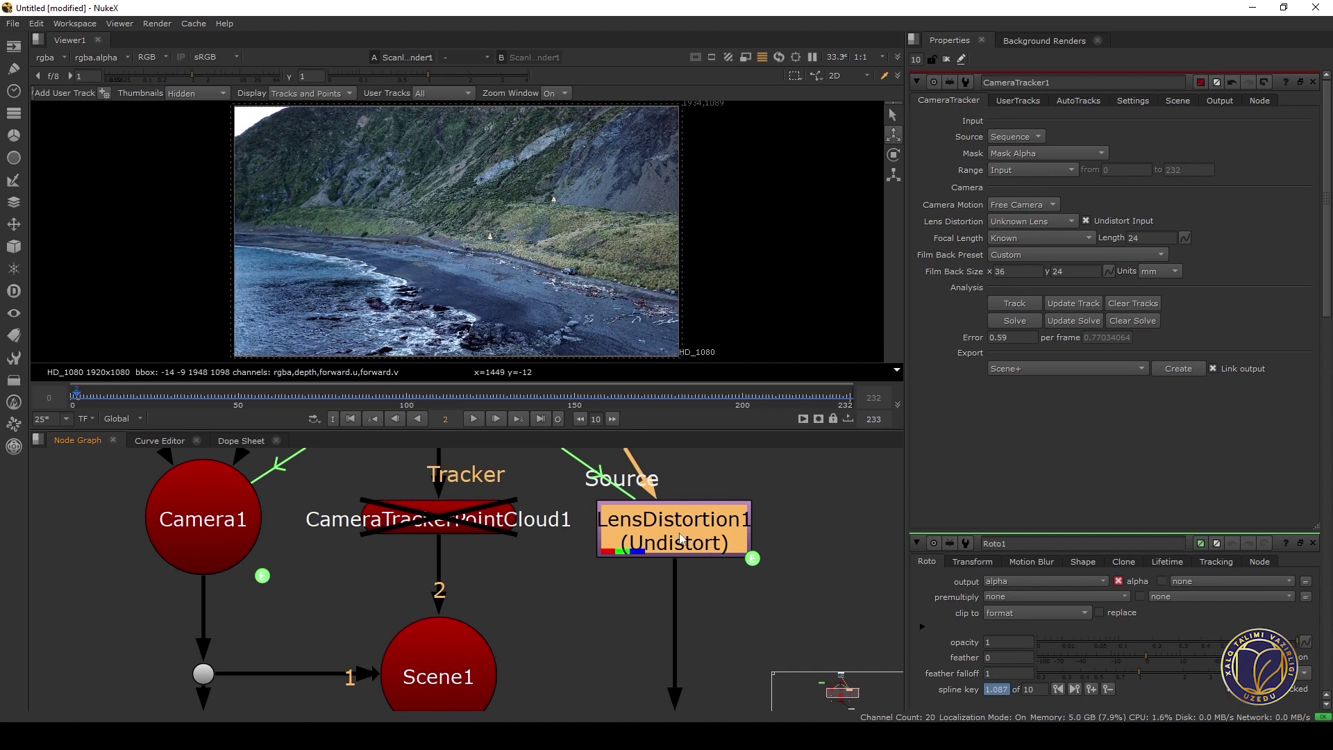
{"action": "key", "text": "d"}
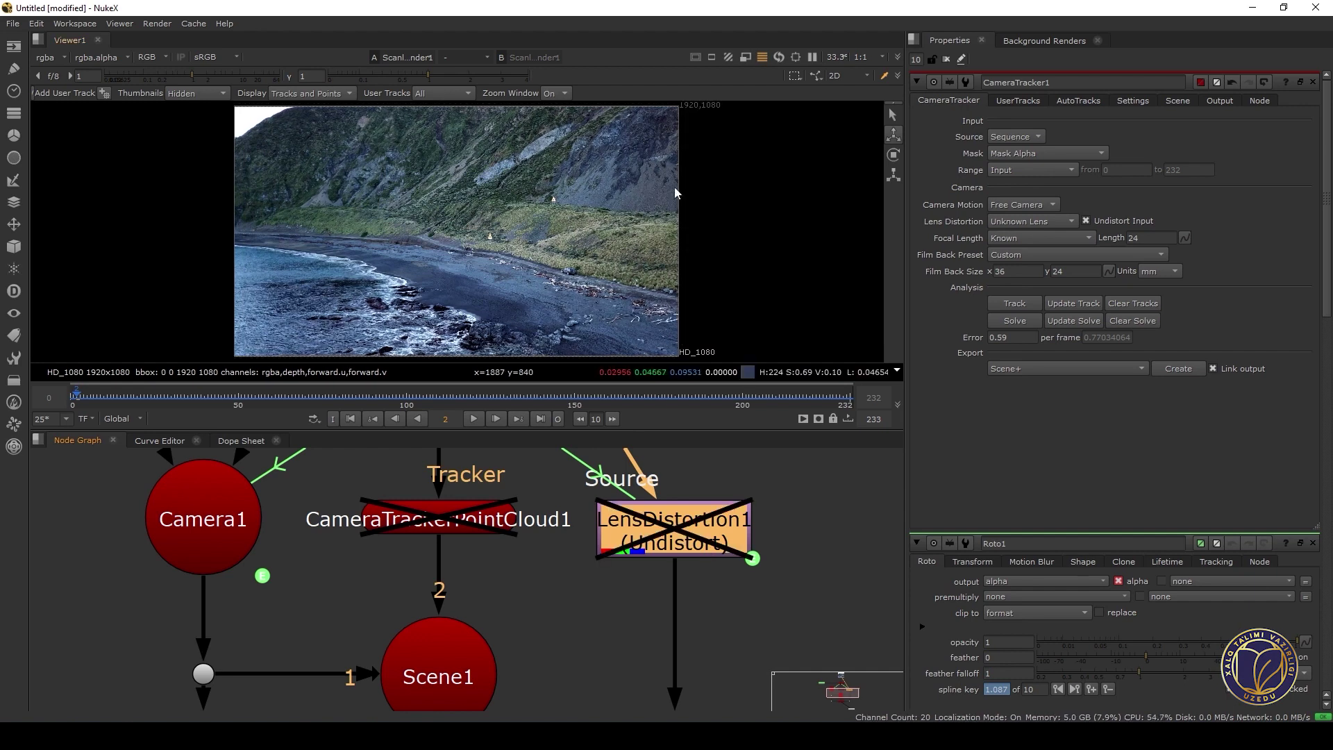
{"action": "key", "text": "d"}
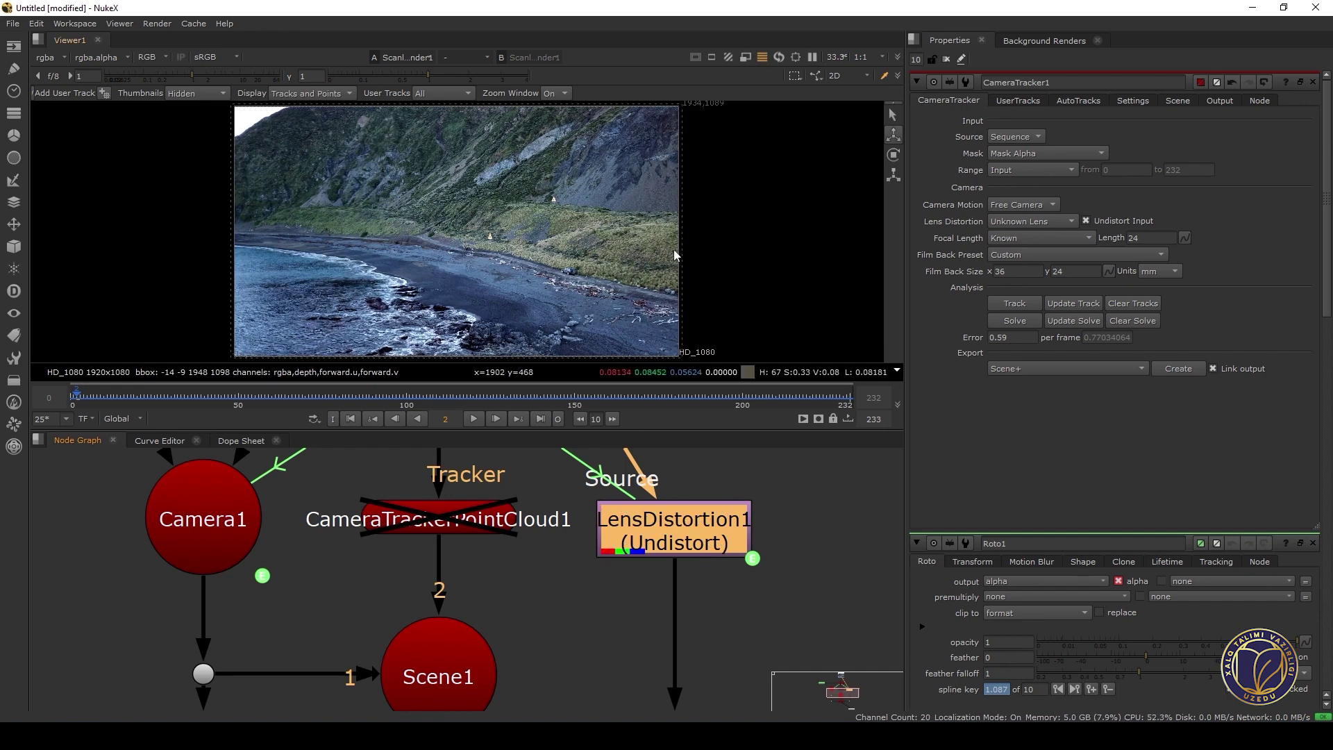
Toggle LensDistortion1 repeatedly to compare the image corners and coastline, leaving the node disabled
{"action": "middle_click_drag", "start_coordinate": [350, 251], "coordinate": [425, 237]}
{"action": "middle_click_drag", "start_coordinate": [596, 242], "coordinate": [555, 272]}
{"action": "scroll", "coordinate": [560, 281], "scroll_direction": "down", "scroll_amount": 1}
{"action": "key", "text": "f"}
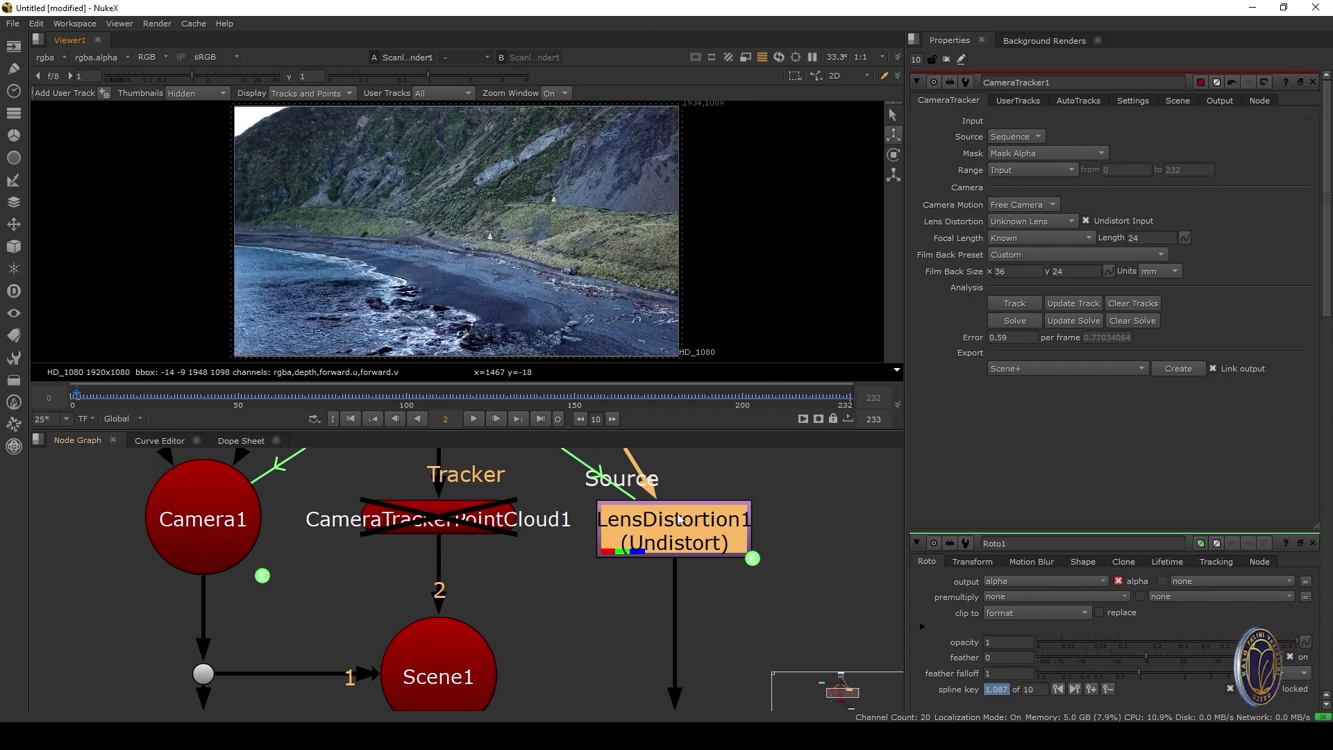
{"action": "key", "text": "d"}
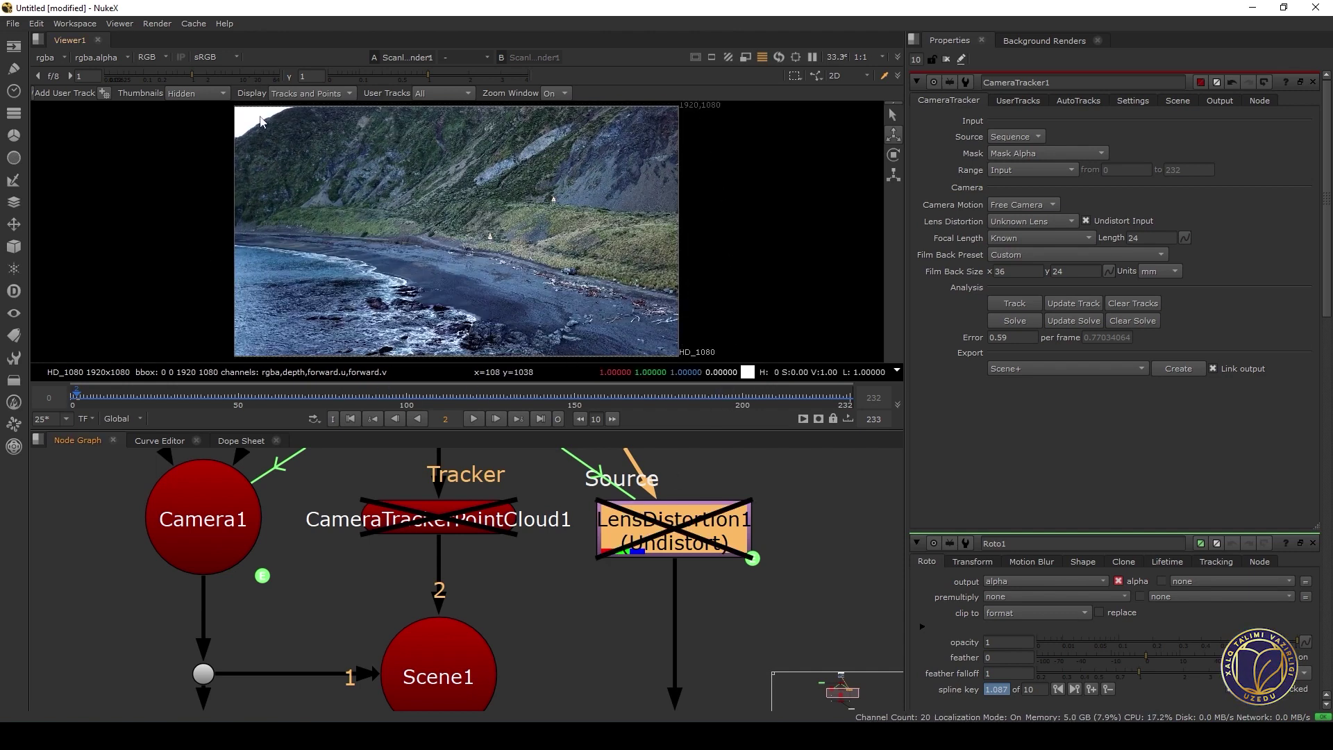
{"action": "key", "text": "d"}
{"action": "key", "text": "d"}
{"action": "key", "text": "d"}
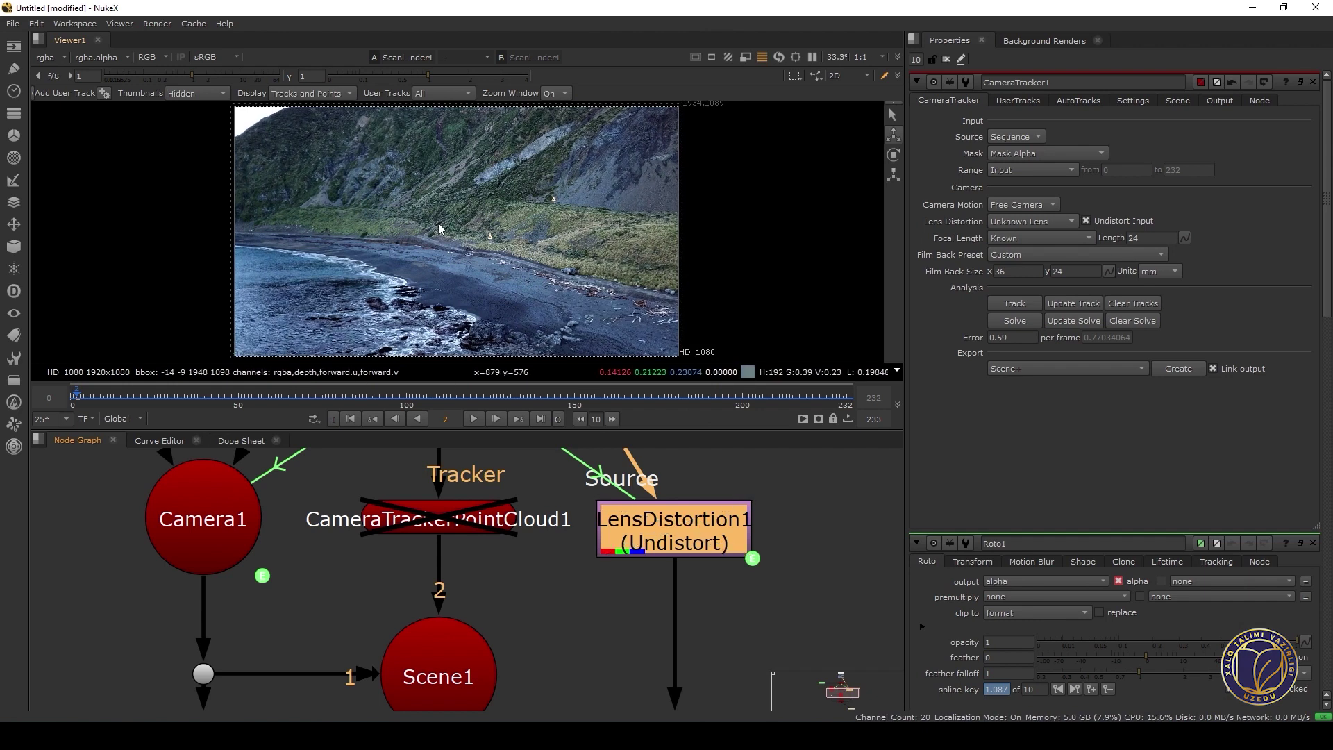
{"action": "key", "text": "d"}
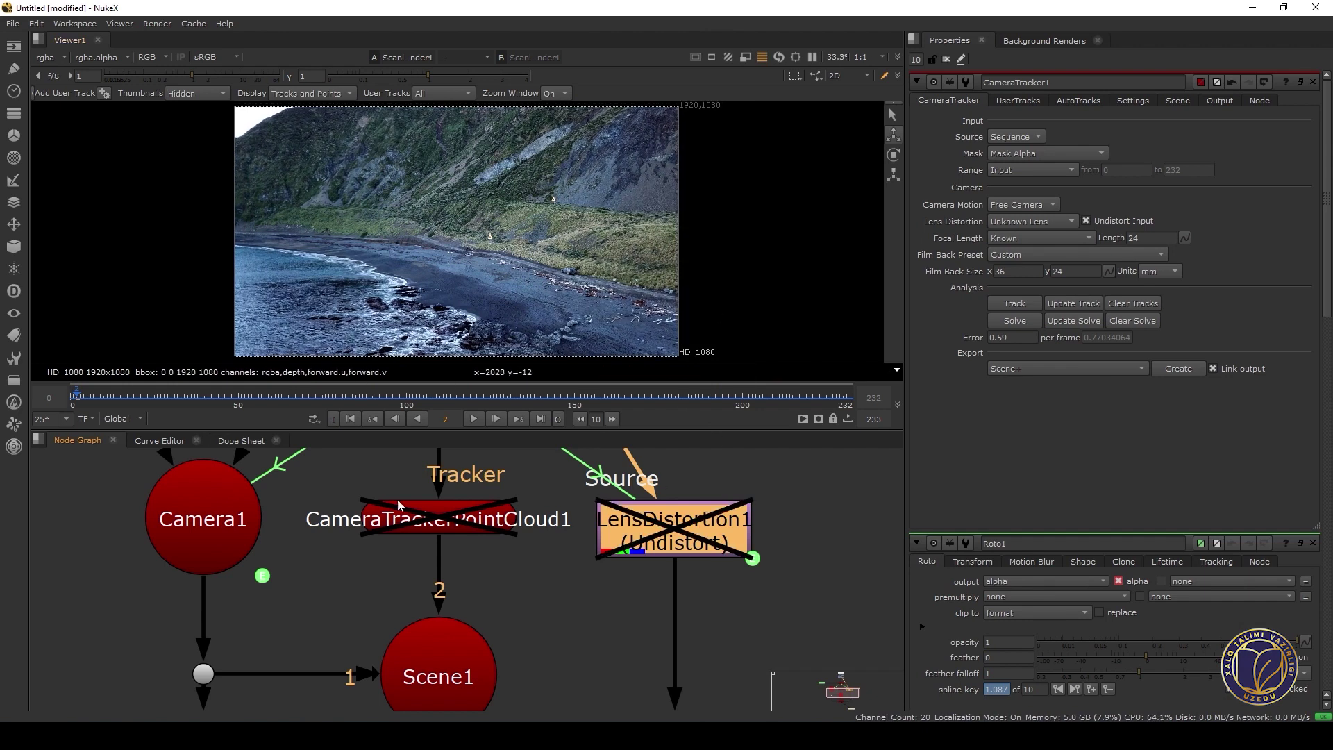
Check the ScanlineRender1 branch and the hillside in the footage, and re-enable the LensDistortion1 node
{"action": "scroll", "coordinate": [576, 579], "scroll_direction": "down", "scroll_amount": 3}
{"action": "middle_click_drag", "start_coordinate": [559, 617], "coordinate": [554, 499]}
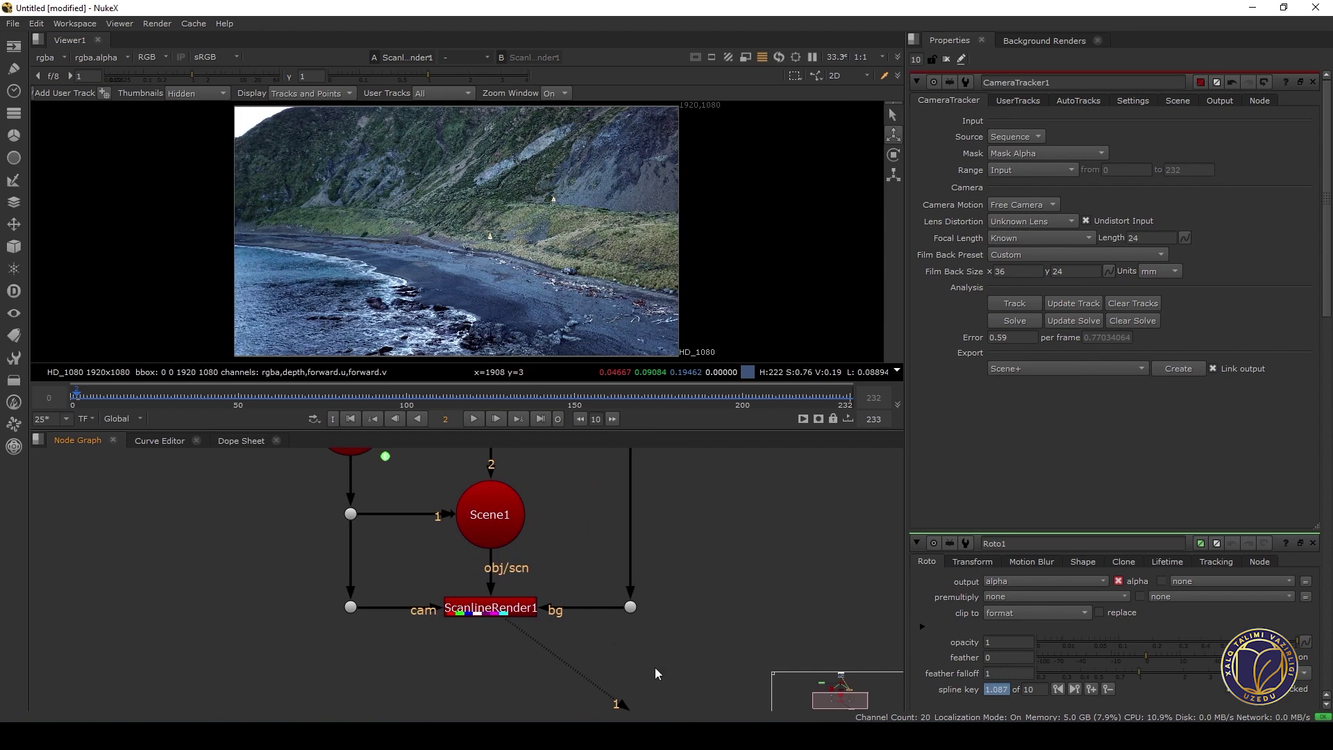
{"action": "scroll", "coordinate": [515, 220], "scroll_direction": "up", "scroll_amount": 4}
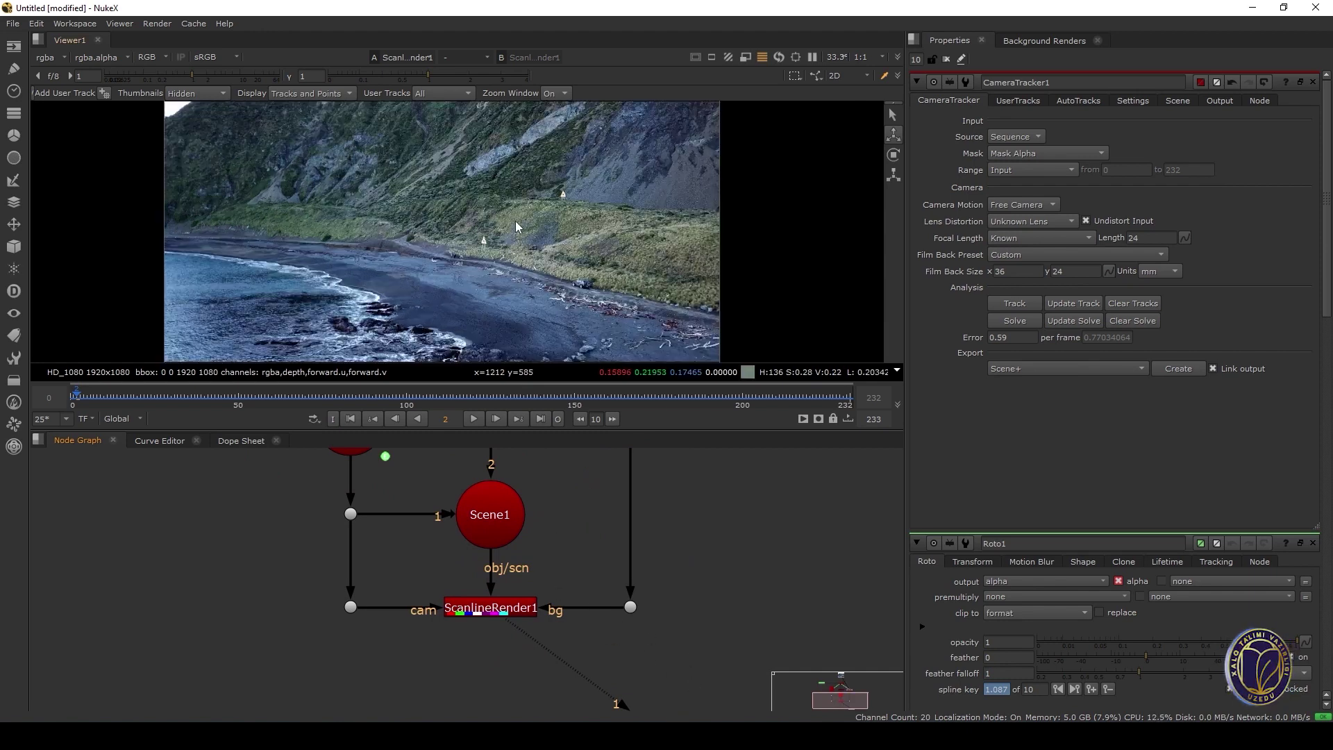
{"action": "middle_click_drag", "start_coordinate": [619, 205], "coordinate": [604, 278]}
{"action": "middle_click_drag", "start_coordinate": [590, 491], "coordinate": [616, 614]}
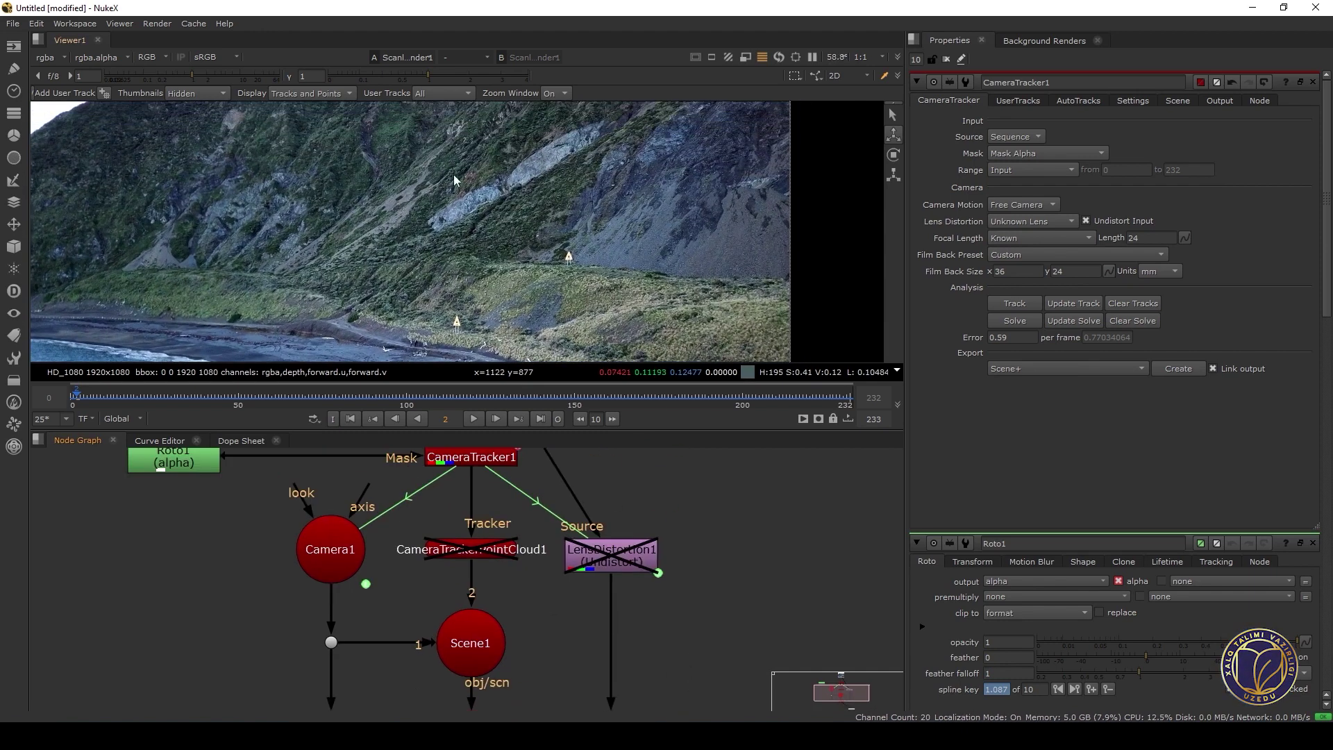
{"action": "scroll", "coordinate": [546, 257], "scroll_direction": "down", "scroll_amount": 2}
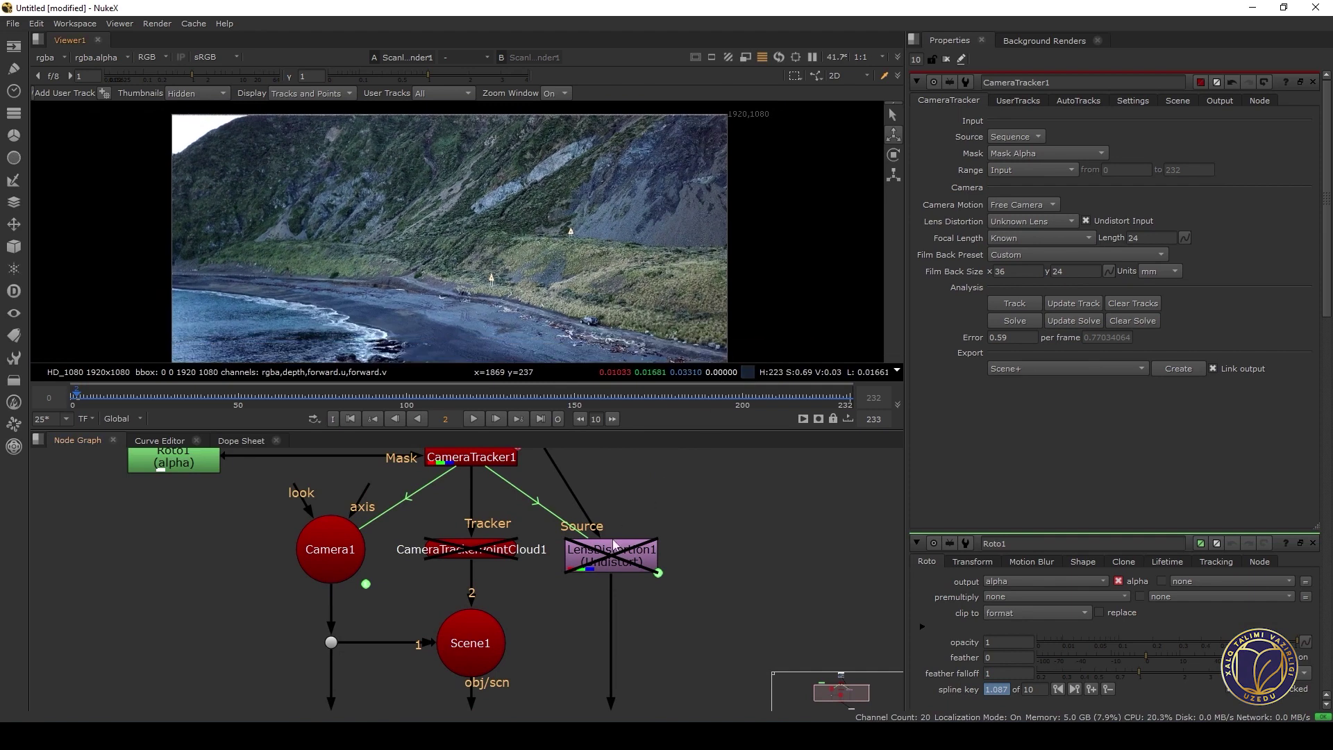
{"action": "left_click", "coordinate": [614, 545]}
{"action": "key", "text": "d"}
{"action": "key", "text": "d"}
{"action": "key", "text": "d"}
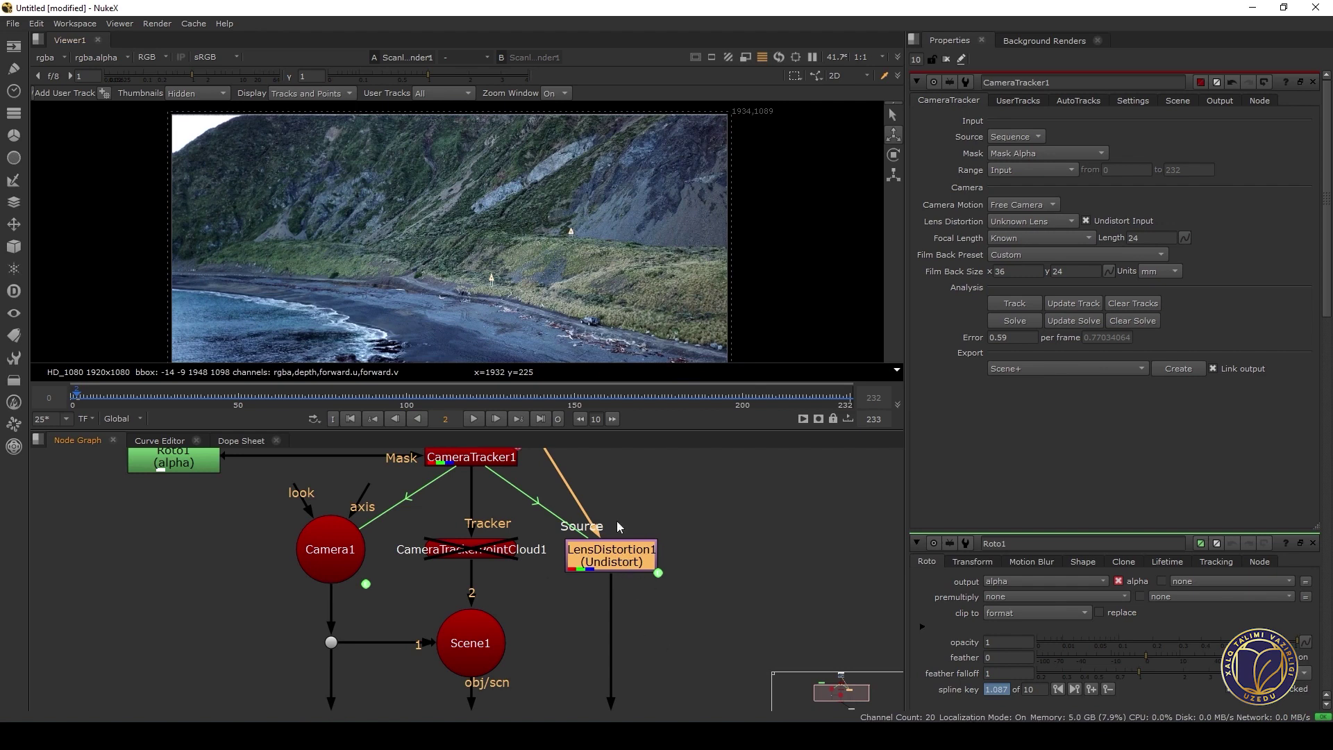
Open the LensDistortion1 properties and look through the output modes without changing Undistort
{"action": "double_click", "coordinate": [617, 570]}
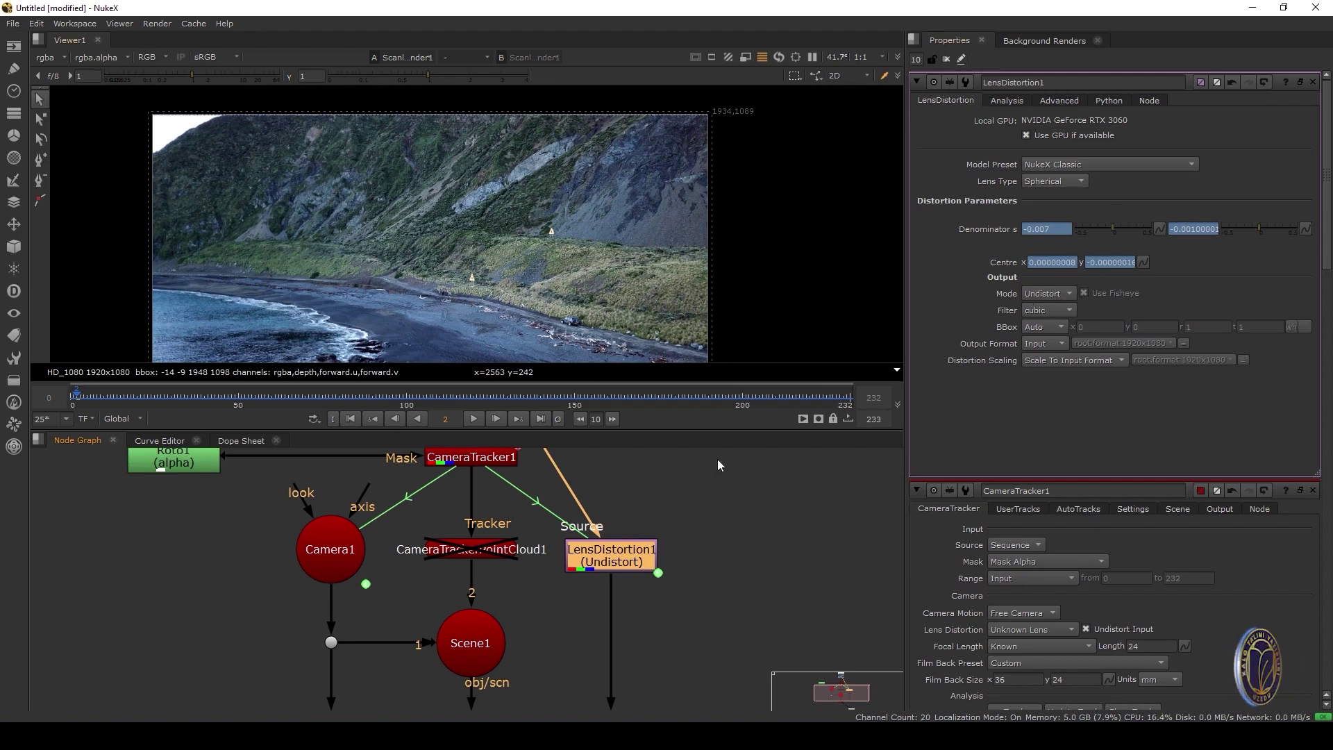
{"action": "left_click", "coordinate": [1036, 293]}
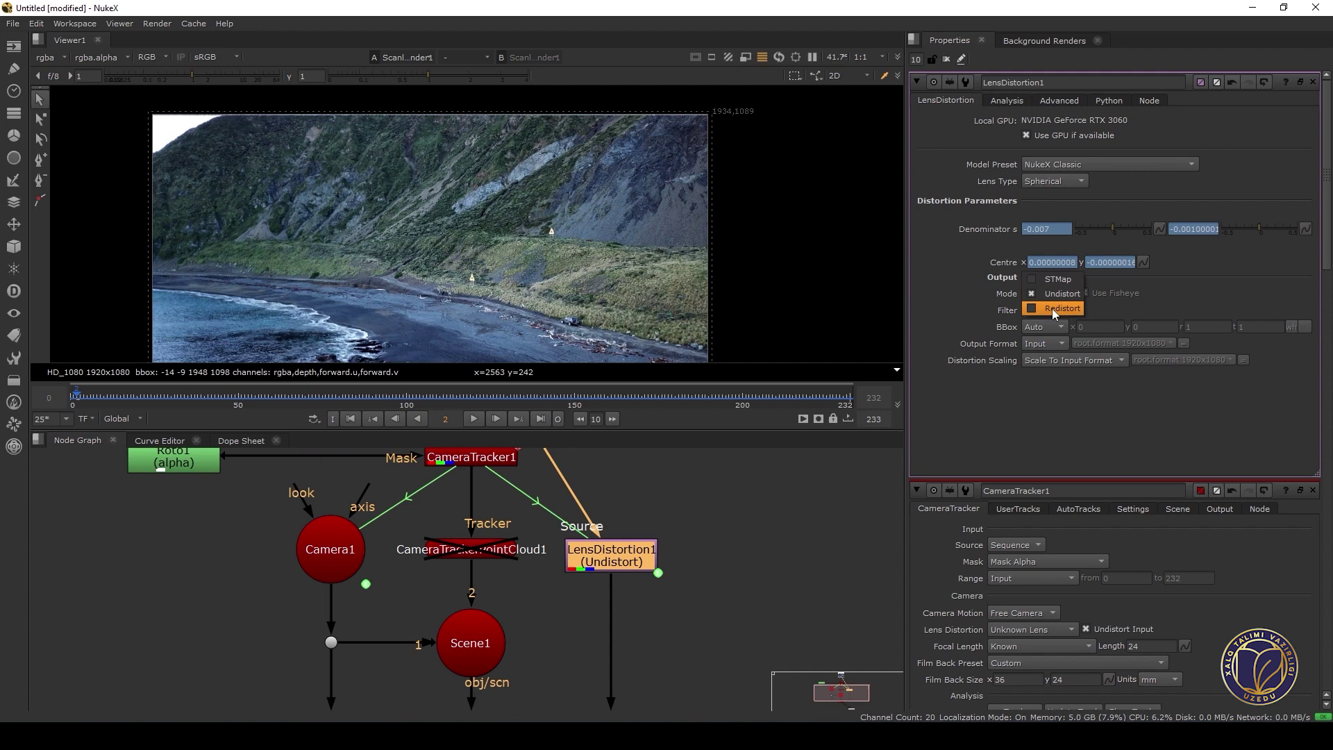
{"action": "left_click", "coordinate": [793, 529]}
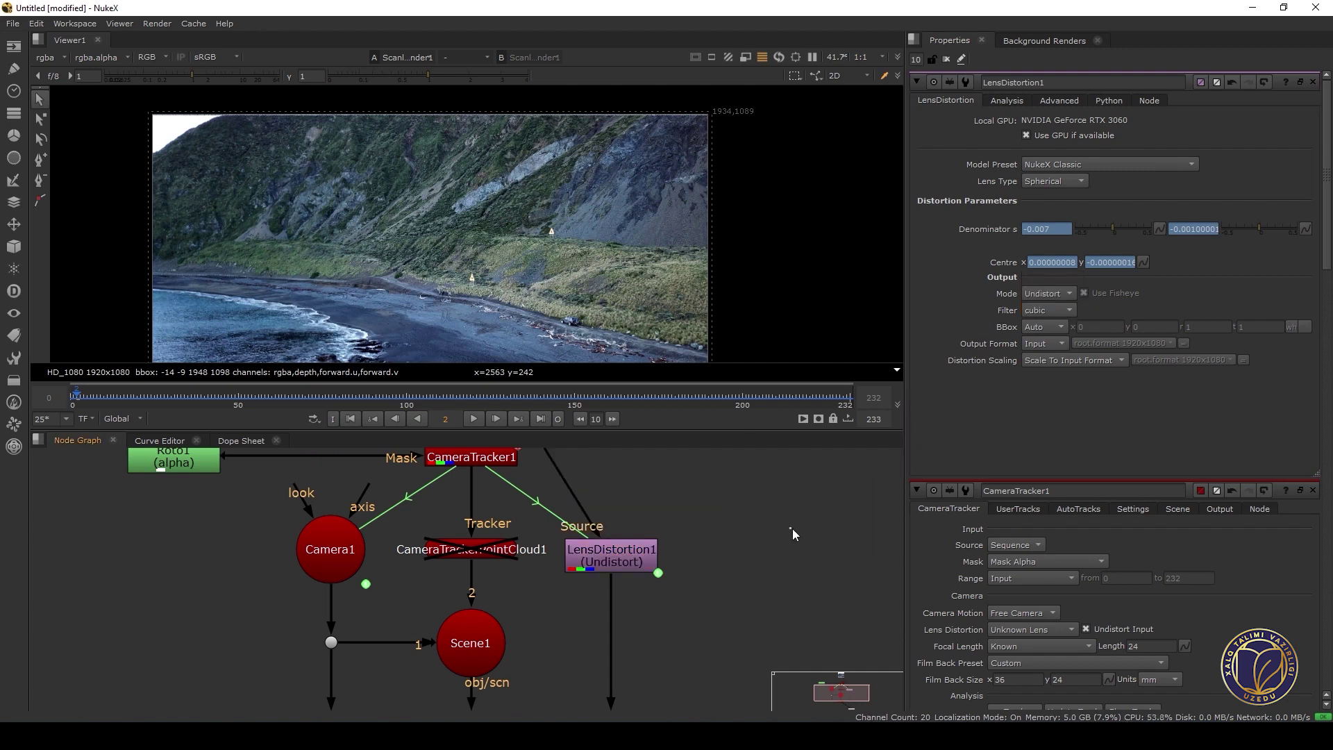
{"action": "middle_click_drag", "start_coordinate": [702, 564], "coordinate": [757, 573]}
{"action": "middle_click_drag", "start_coordinate": [441, 272], "coordinate": [512, 181]}
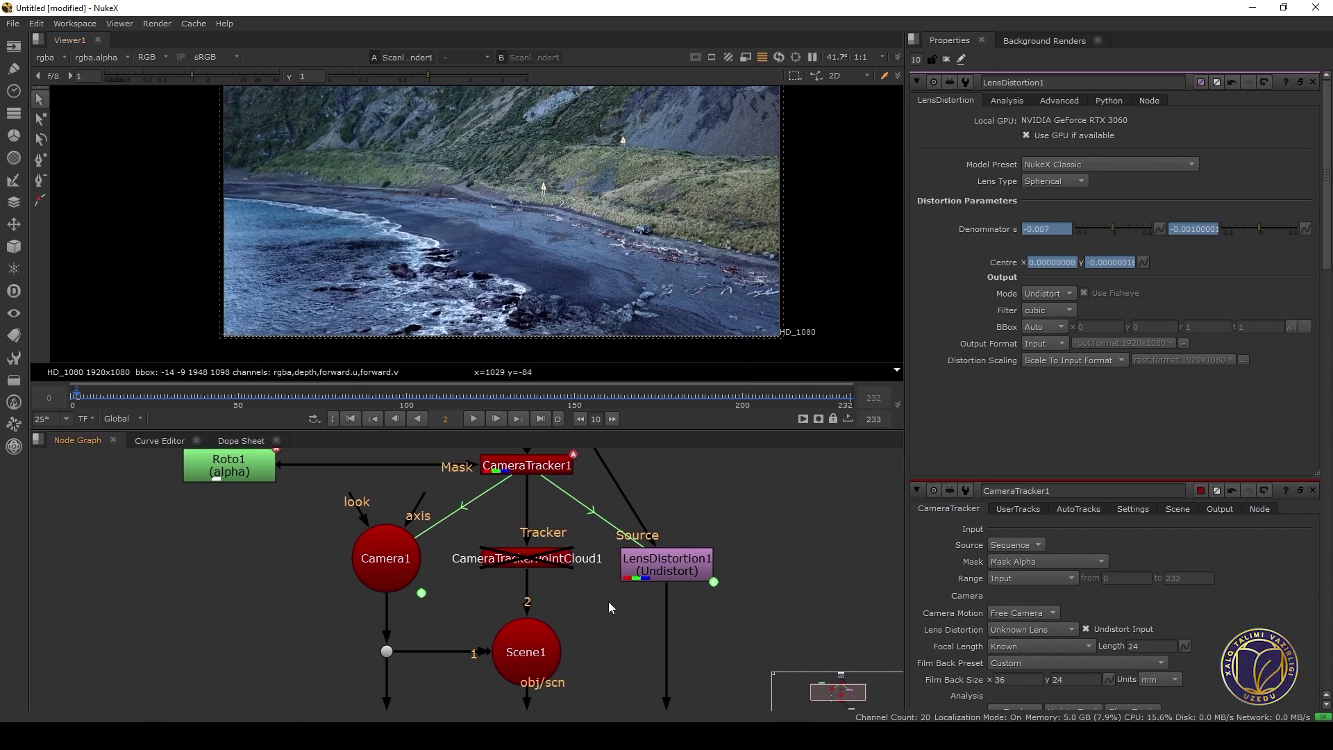
Go to frame 8 and enable the CameraTrackerPointCloud1 node
{"action": "scroll", "coordinate": [608, 602], "scroll_direction": "down", "scroll_amount": 4}
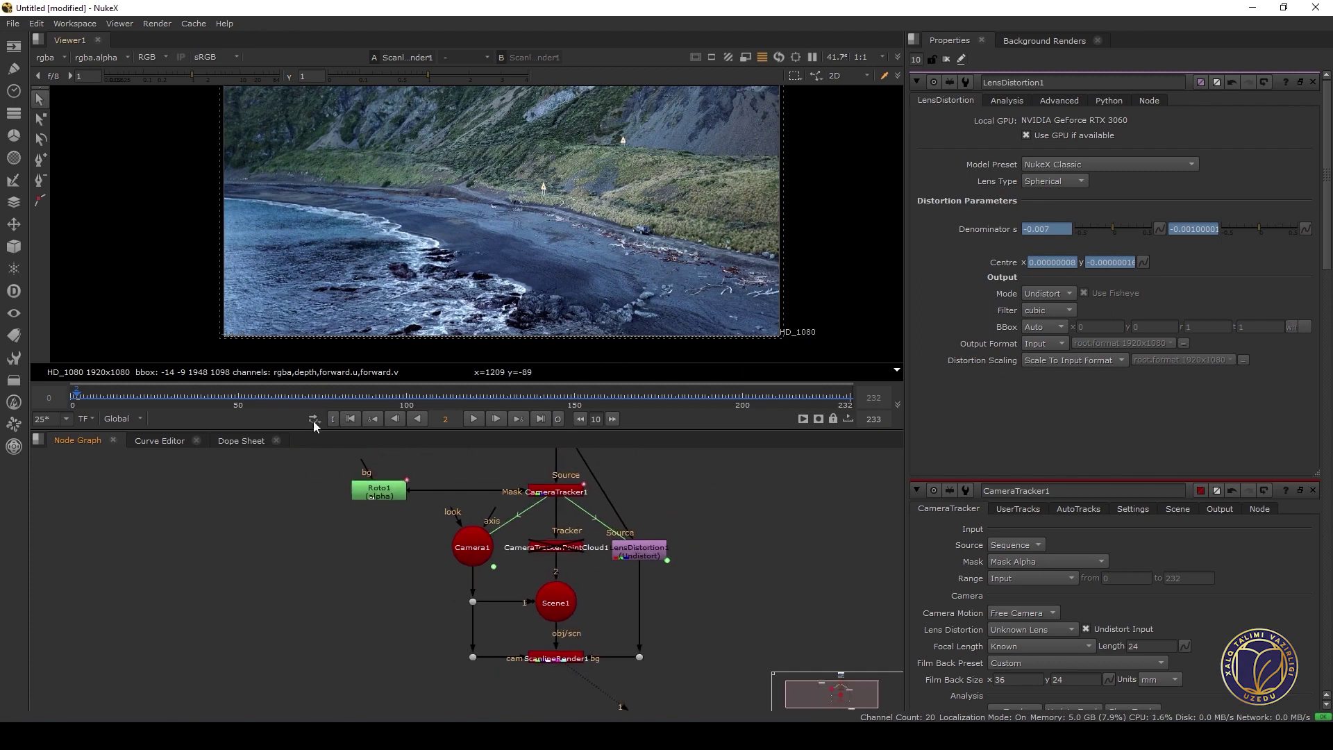
{"action": "left_click", "coordinate": [147, 397]}
{"action": "left_click_drag", "start_coordinate": [102, 397], "coordinate": [96, 397]}
{"action": "middle_click_drag", "start_coordinate": [609, 573], "coordinate": [604, 587]}
{"action": "left_click", "coordinate": [554, 561]}
{"action": "key", "text": "d"}
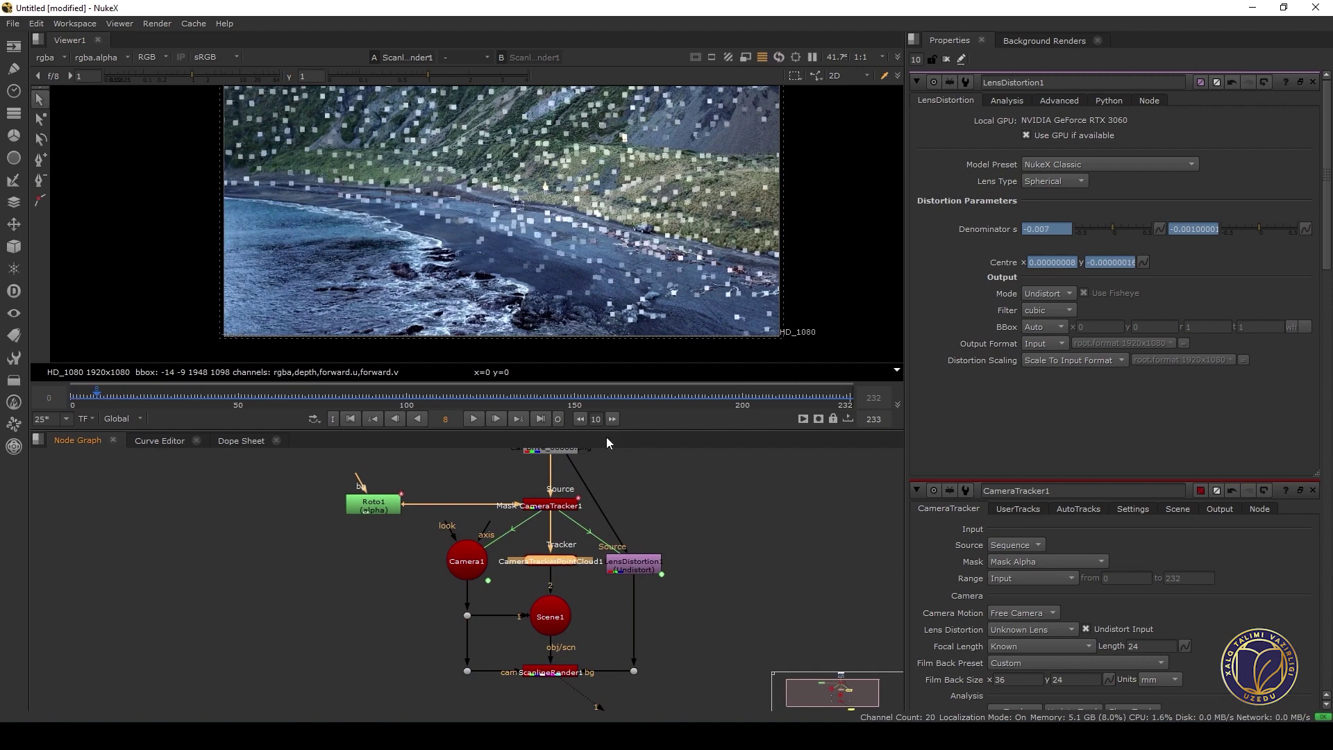
Examine the solved point cloud in the 3D view from several angles and return to the 2D view
{"action": "key", "text": "Tab"}
{"action": "left_click_drag", "start_coordinate": [750, 271], "coordinate": [423, 202], "text": "ctrl"}
{"action": "left_click_drag", "start_coordinate": [314, 267], "coordinate": [304, 300], "text": "ctrl"}
{"action": "left_click_drag", "start_coordinate": [282, 254], "coordinate": [505, 310], "text": "ctrl"}
{"action": "key", "text": "Tab"}
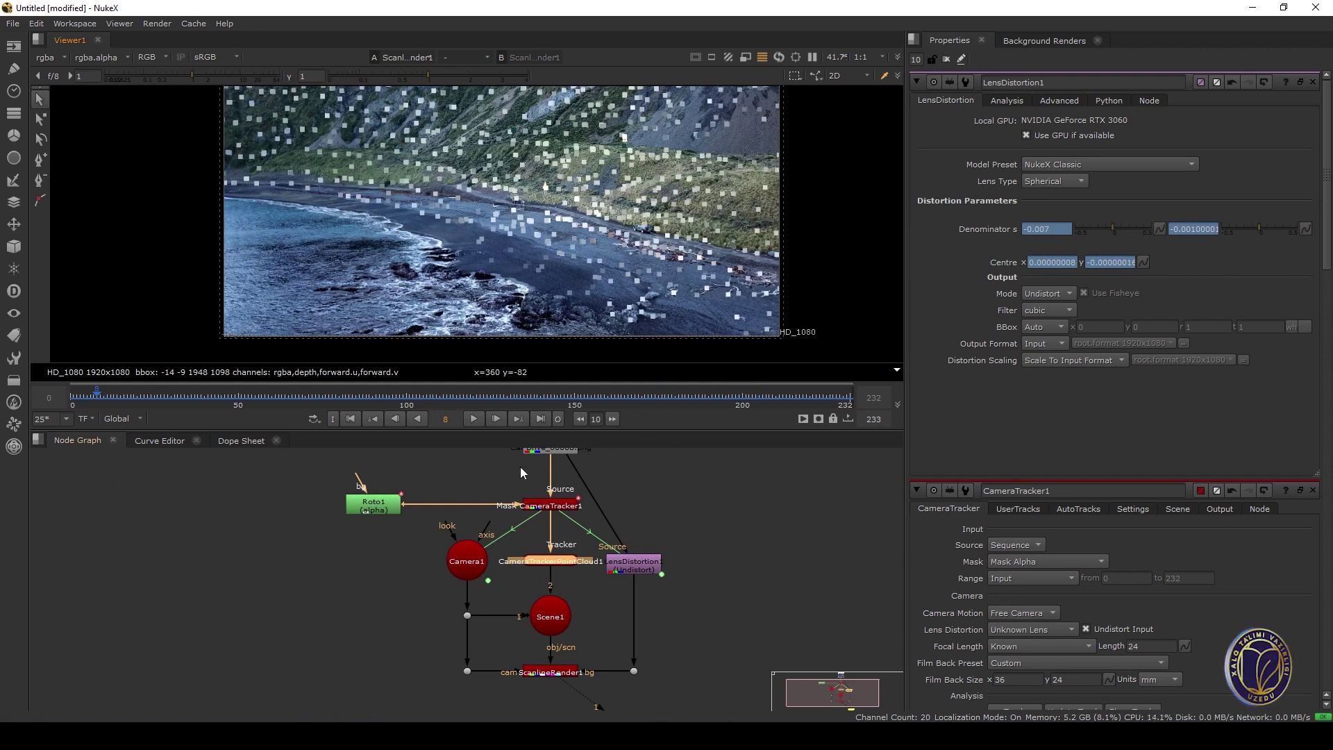
Show the CameraTracker1 output with its tracks in the viewer
{"action": "left_click", "coordinate": [726, 528]}
{"action": "mouse_move", "coordinate": [732, 532]}
{"action": "middle_mouse_down"}
{"action": "mouse_move", "coordinate": [711, 527]}
{"action": "mouse_move", "coordinate": [718, 550]}
{"action": "middle_mouse_up"}
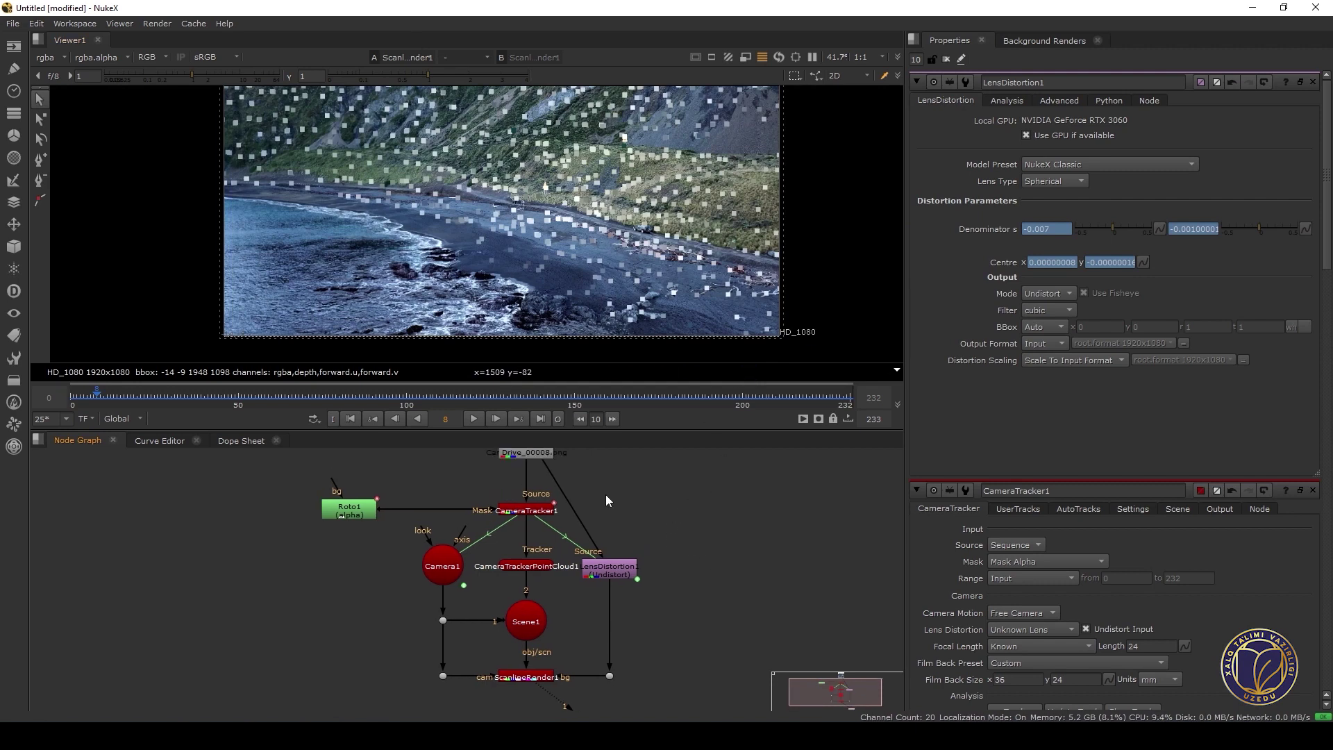
{"action": "middle_click_drag", "start_coordinate": [559, 501], "coordinate": [565, 520]}
{"action": "left_click", "coordinate": [548, 529]}
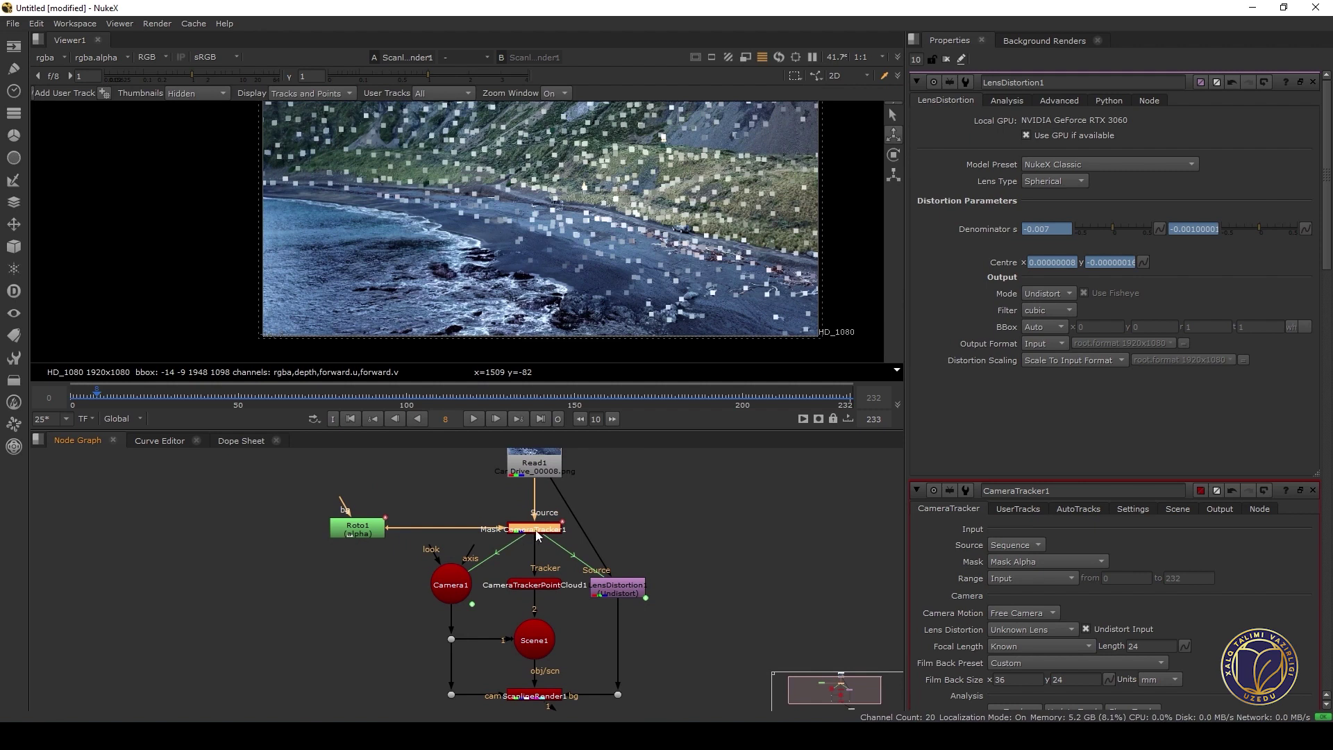
{"action": "key", "text": "1"}
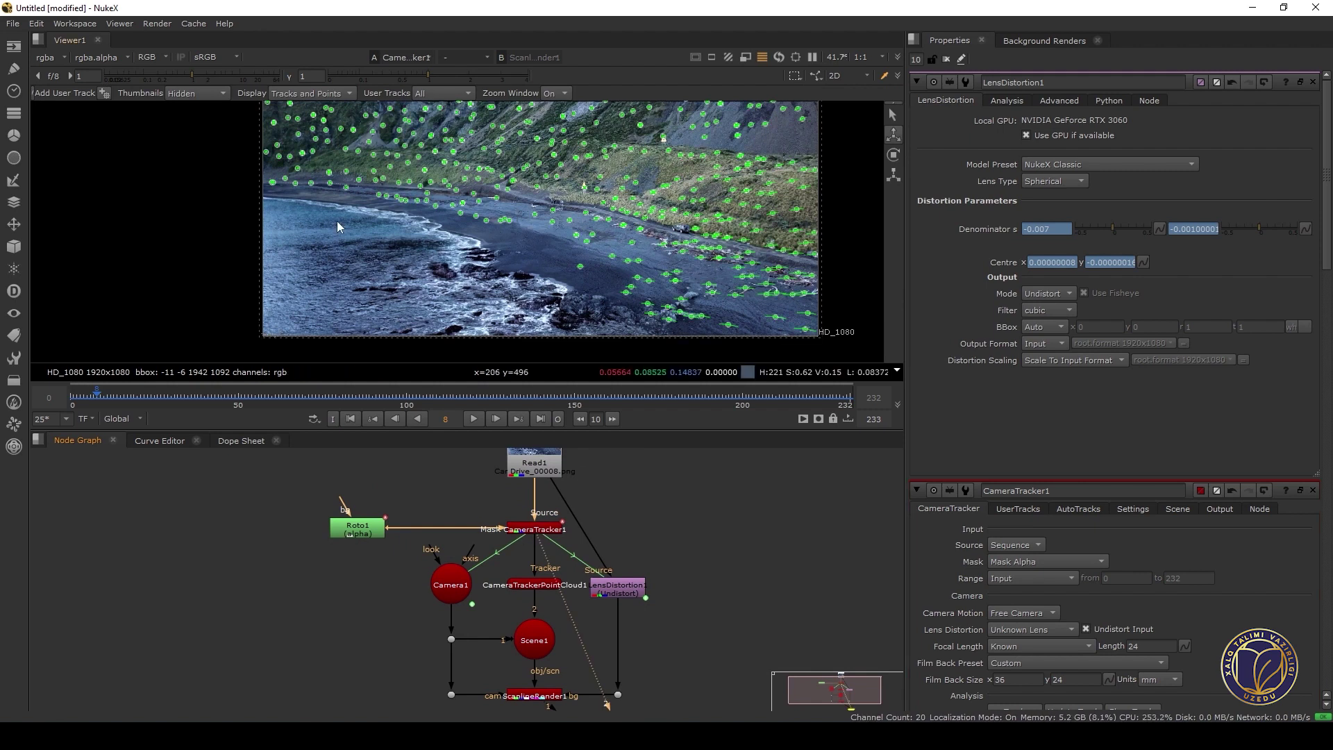
Inspect the tracks on the open sand in the middle of the beach, reading their track lengths and errors
{"action": "middle_click_drag", "start_coordinate": [570, 255], "coordinate": [541, 312]}
{"action": "scroll", "coordinate": [539, 306], "scroll_direction": "up", "scroll_amount": 3}
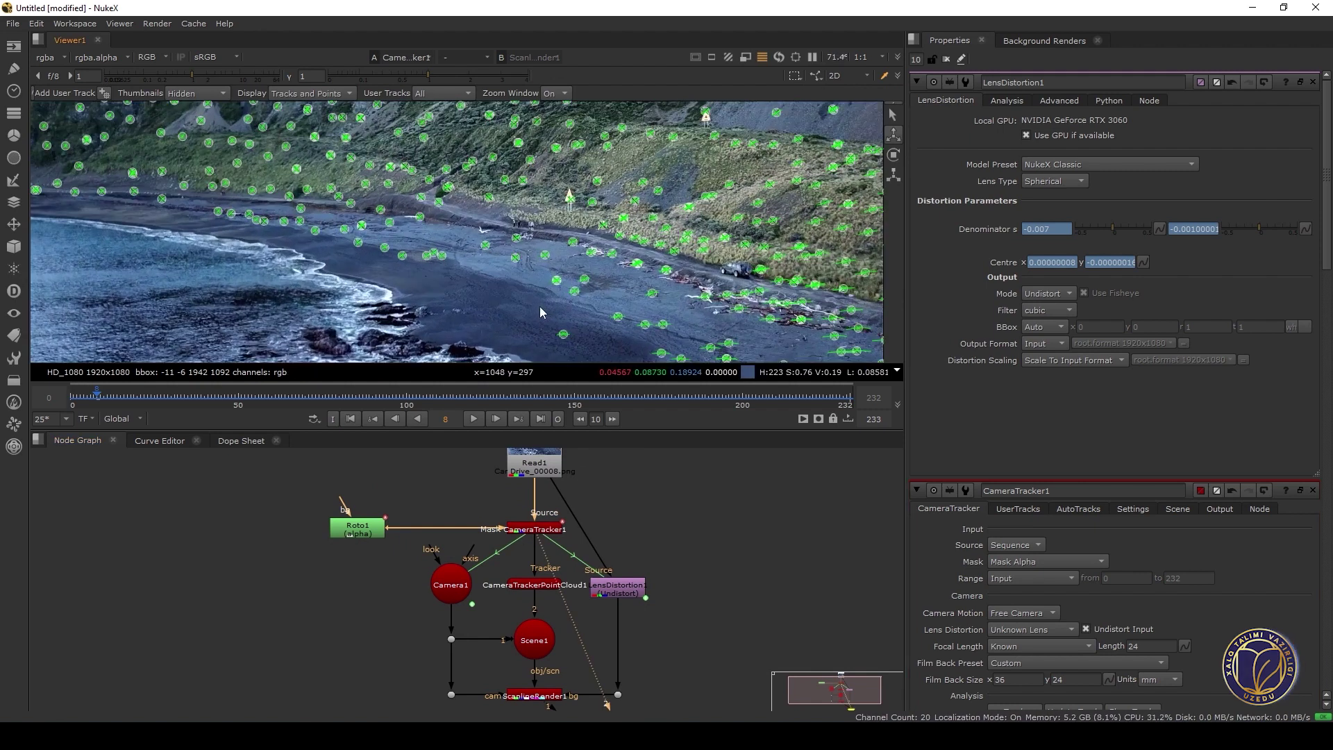
{"action": "scroll", "coordinate": [581, 220], "scroll_direction": "up", "scroll_amount": 3}
{"action": "middle_click_drag", "start_coordinate": [580, 215], "coordinate": [655, 182]}
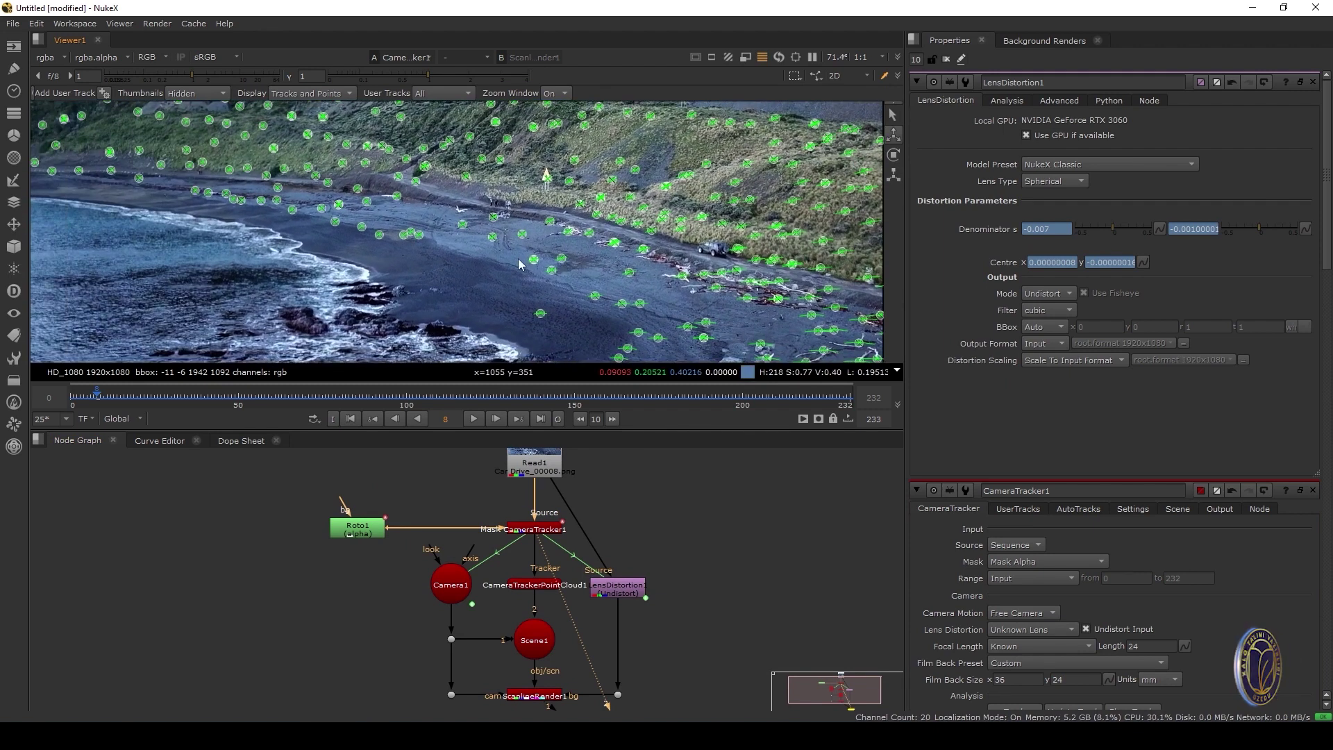
{"action": "middle_click_drag", "start_coordinate": [455, 228], "coordinate": [430, 262]}
{"action": "scroll", "coordinate": [535, 277], "scroll_direction": "up", "scroll_amount": 6}
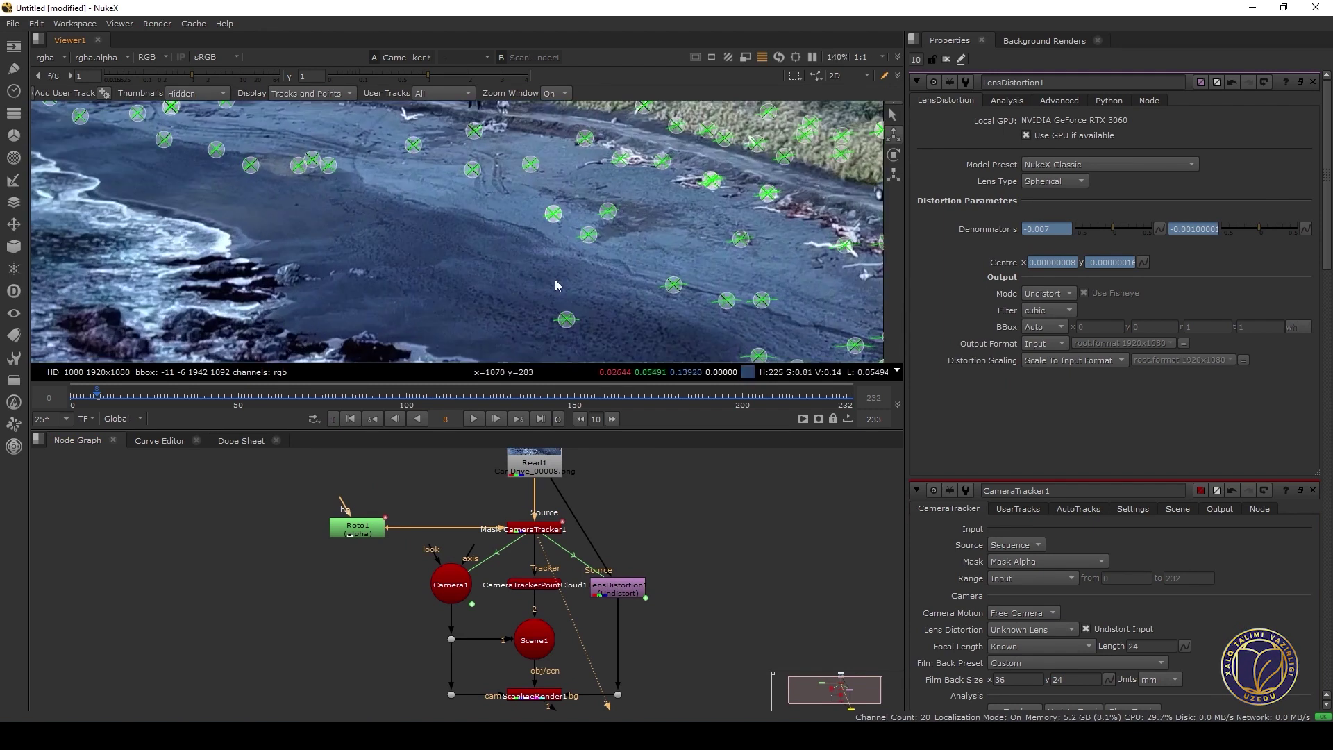
{"action": "middle_click_drag", "start_coordinate": [527, 282], "coordinate": [526, 287]}
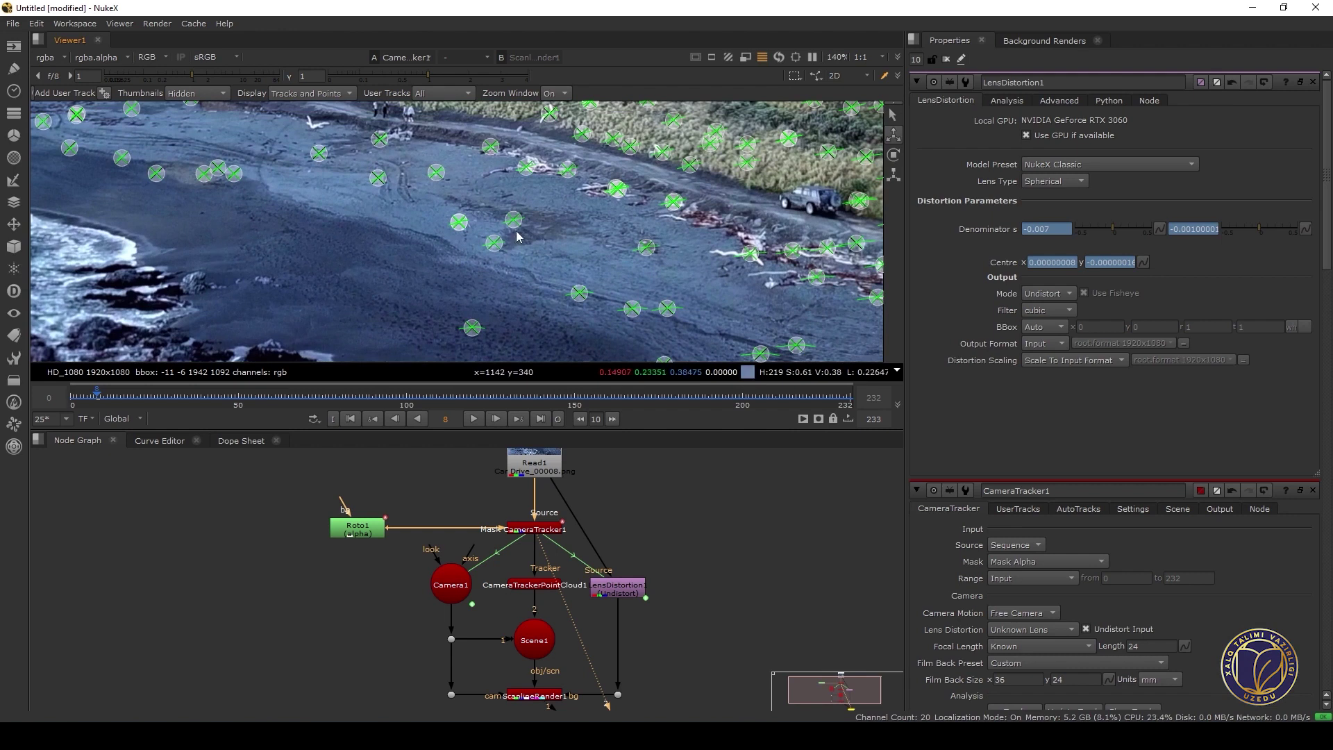
{"action": "mouse_move", "coordinate": [498, 249]}
{"action": "mouse_move", "coordinate": [462, 228]}
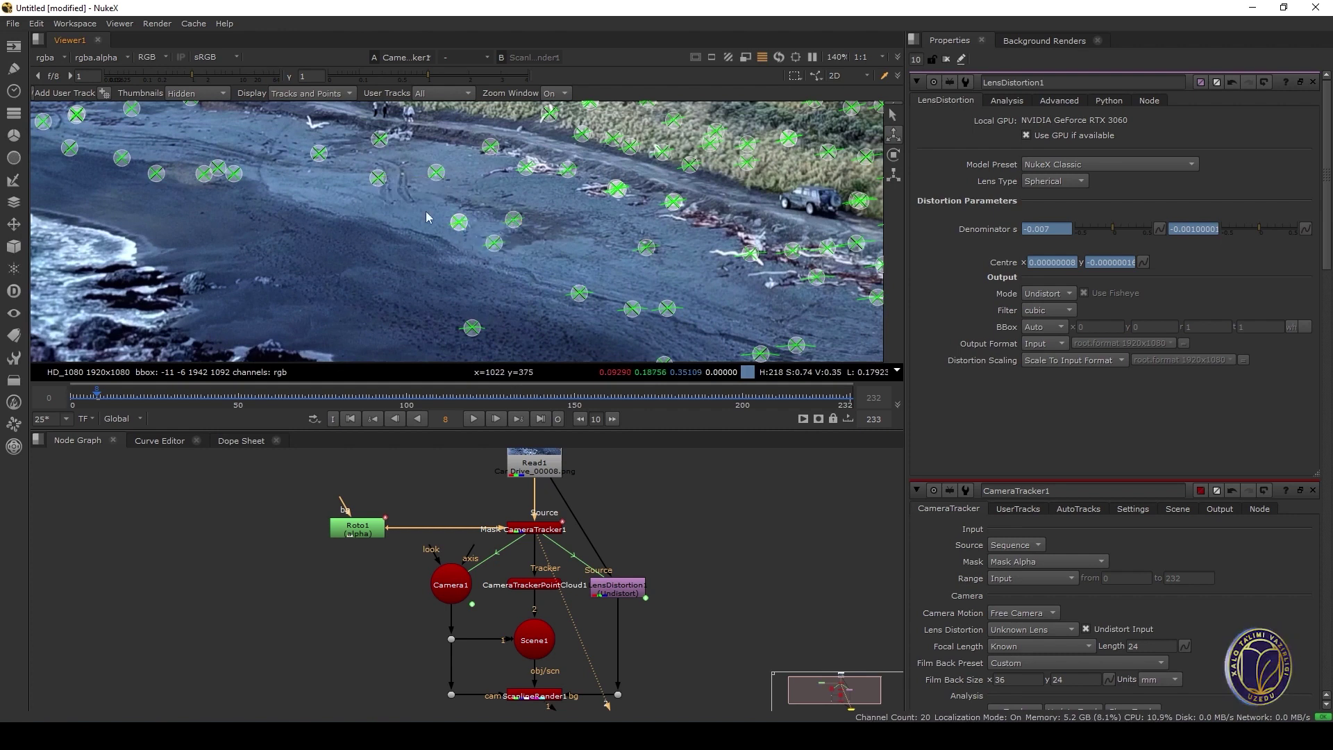
{"action": "mouse_move", "coordinate": [580, 294]}
Check the track lengths and errors of the points on the lower beach and near the waterline
{"action": "middle_click_drag", "start_coordinate": [605, 335], "coordinate": [537, 249]}
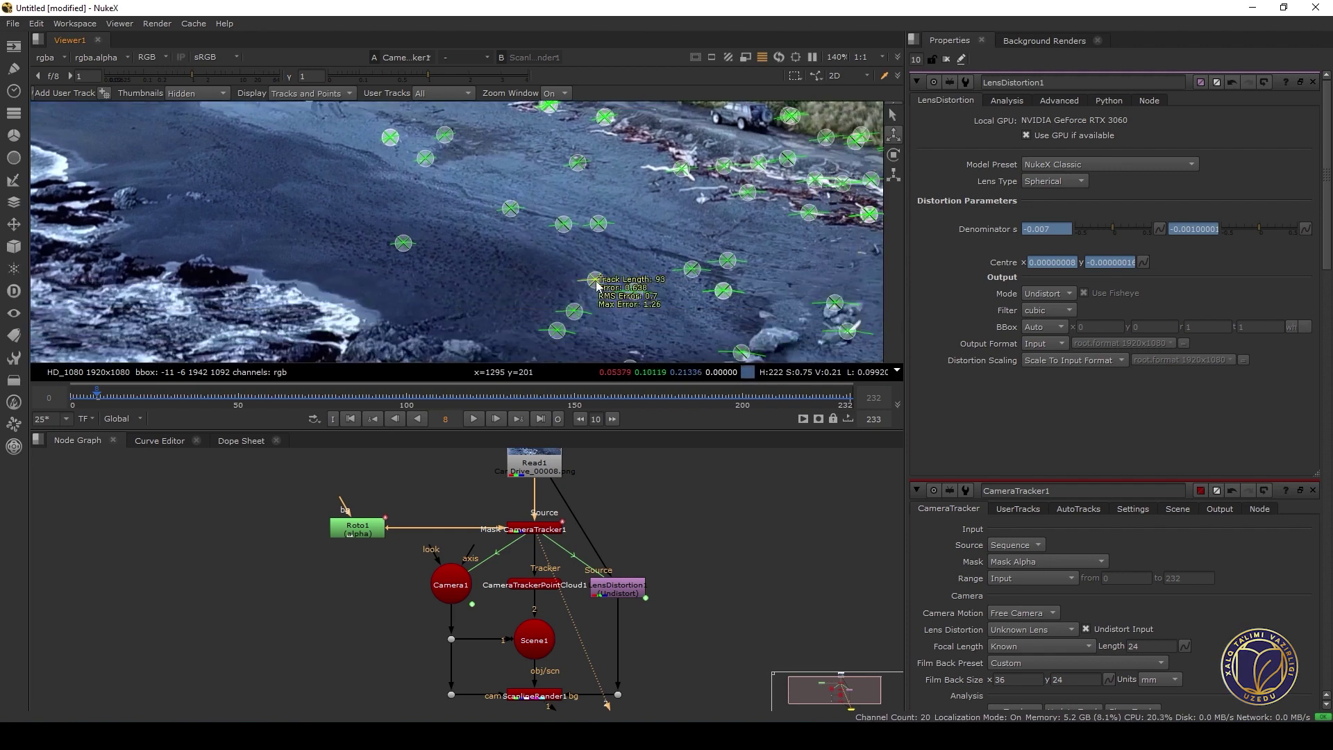
{"action": "mouse_move", "coordinate": [563, 226]}
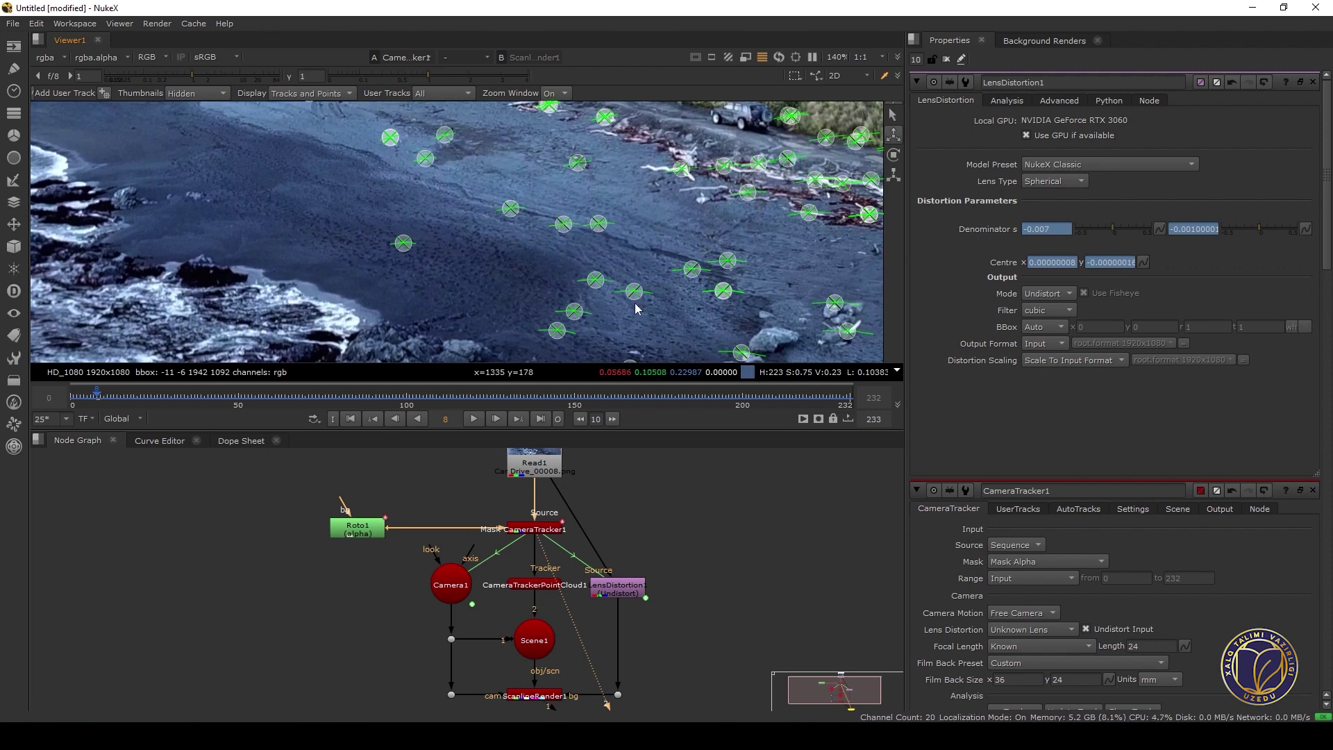
{"action": "mouse_move", "coordinate": [722, 293]}
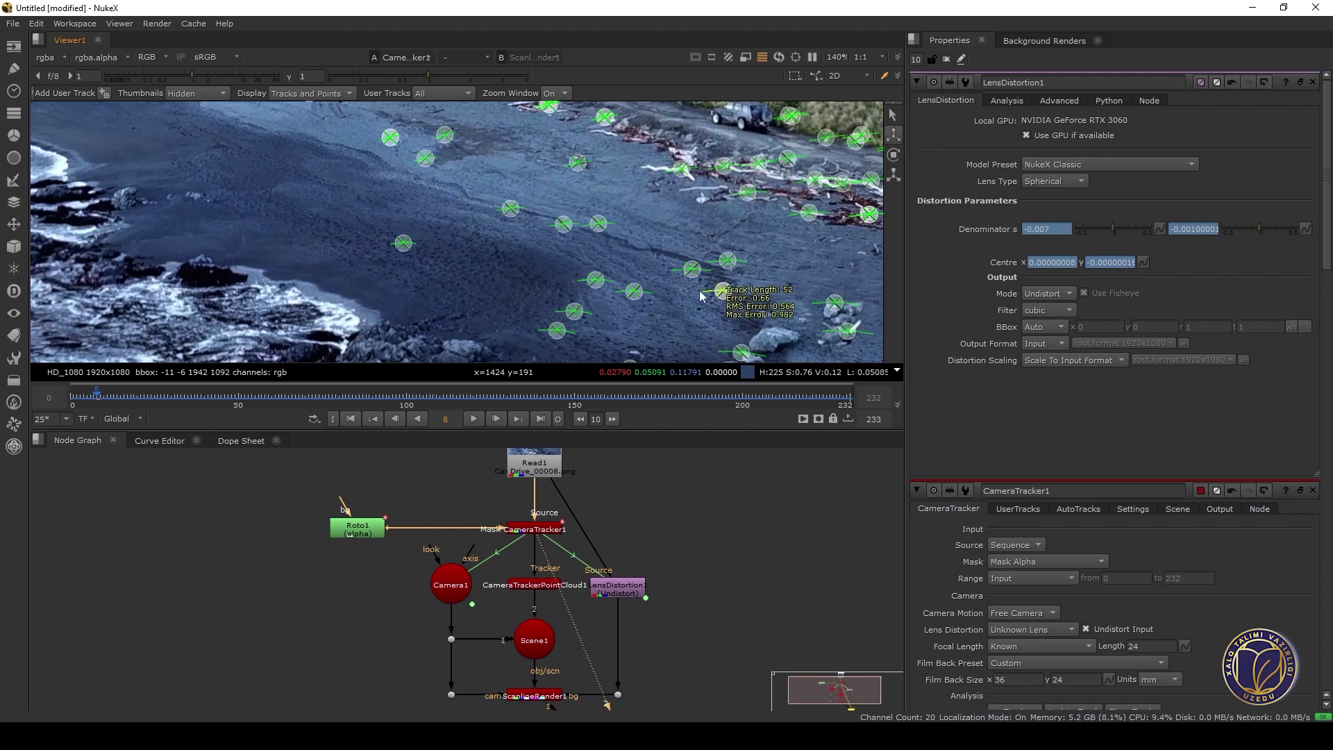
{"action": "middle_click_drag", "start_coordinate": [292, 204], "coordinate": [543, 311]}
{"action": "mouse_move", "coordinate": [419, 199]}
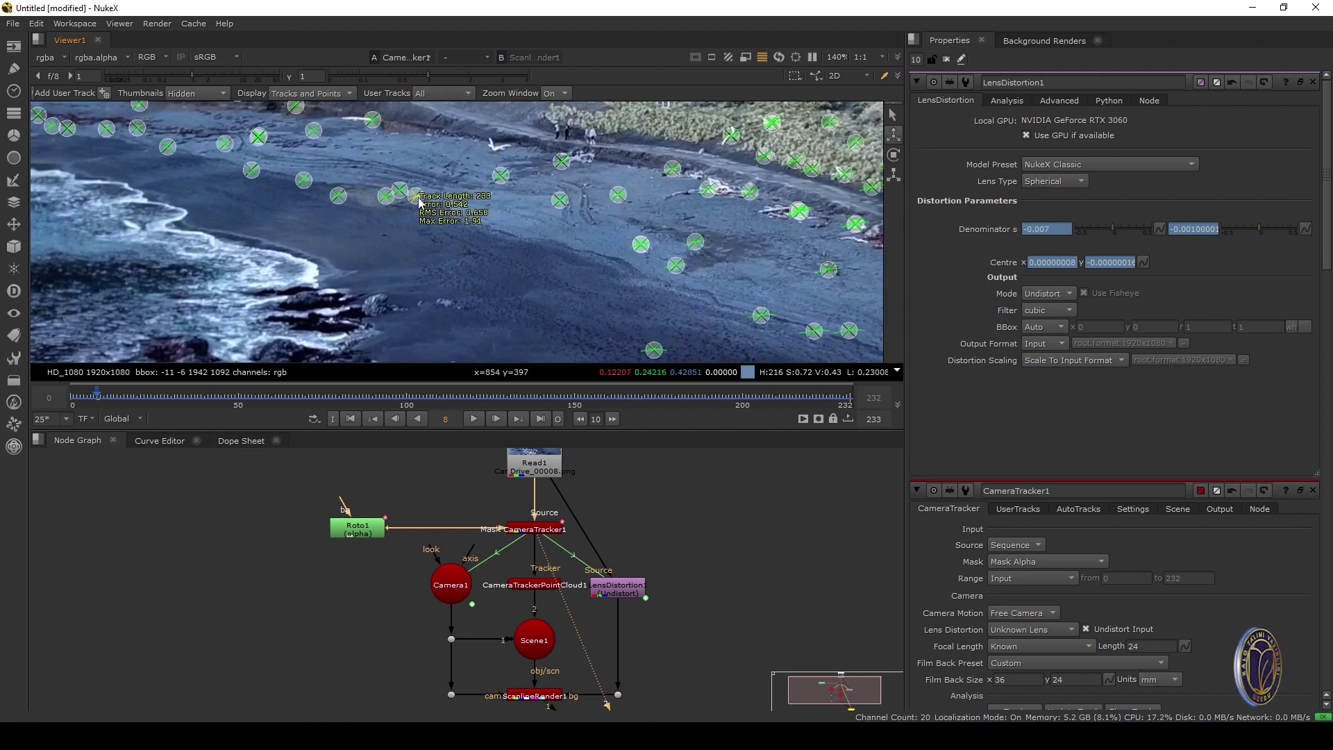
{"action": "mouse_move", "coordinate": [338, 199]}
Set the ground plane origin at the selected track on the open sand in the middle of the beach
{"action": "scroll", "coordinate": [339, 202], "scroll_direction": "down", "scroll_amount": 5}
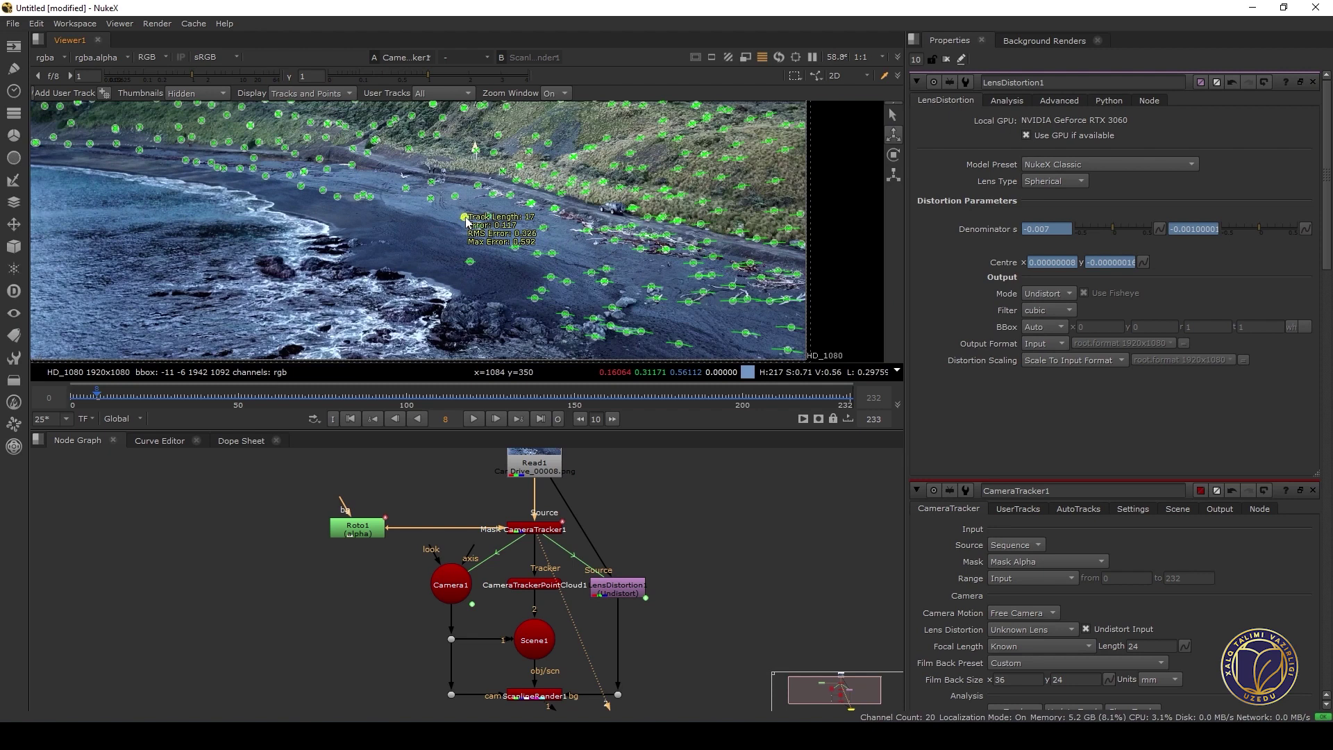
{"action": "scroll", "coordinate": [466, 223], "scroll_direction": "up", "scroll_amount": 5}
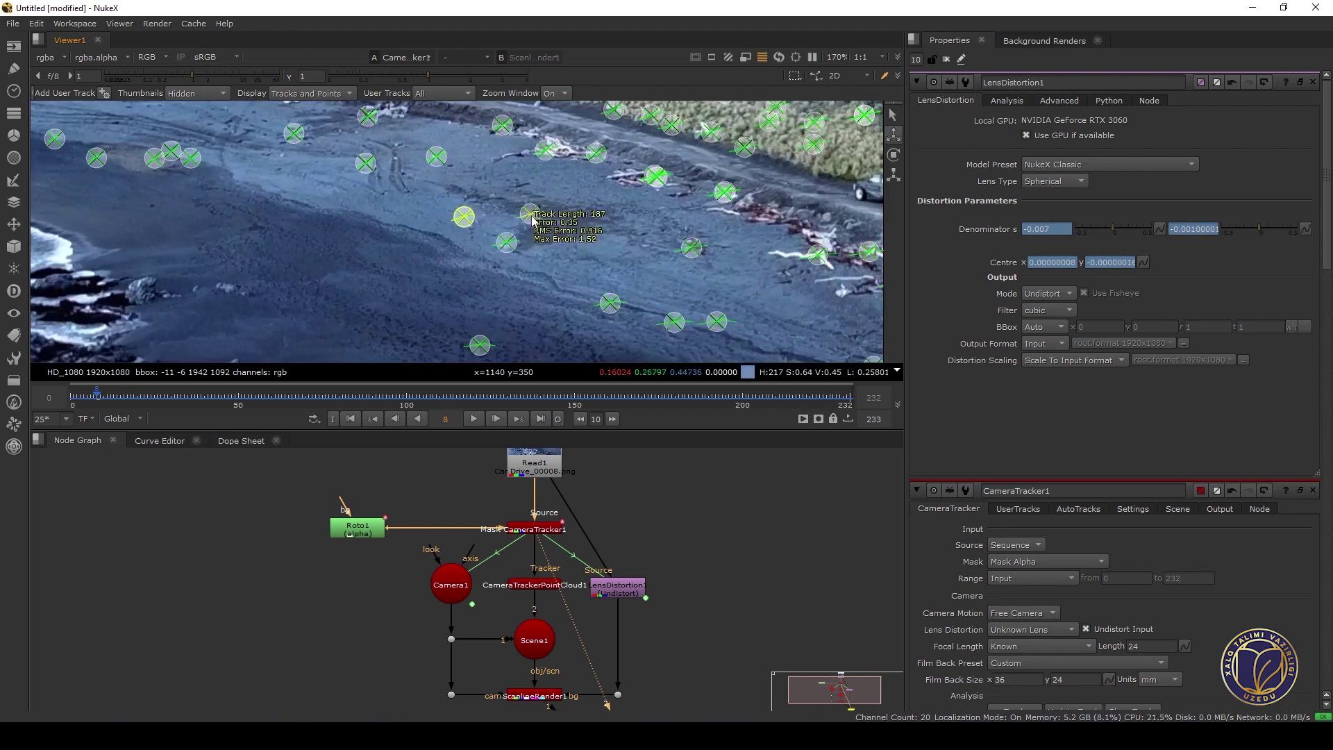
{"action": "scroll", "coordinate": [469, 273], "scroll_direction": "down", "scroll_amount": 5}
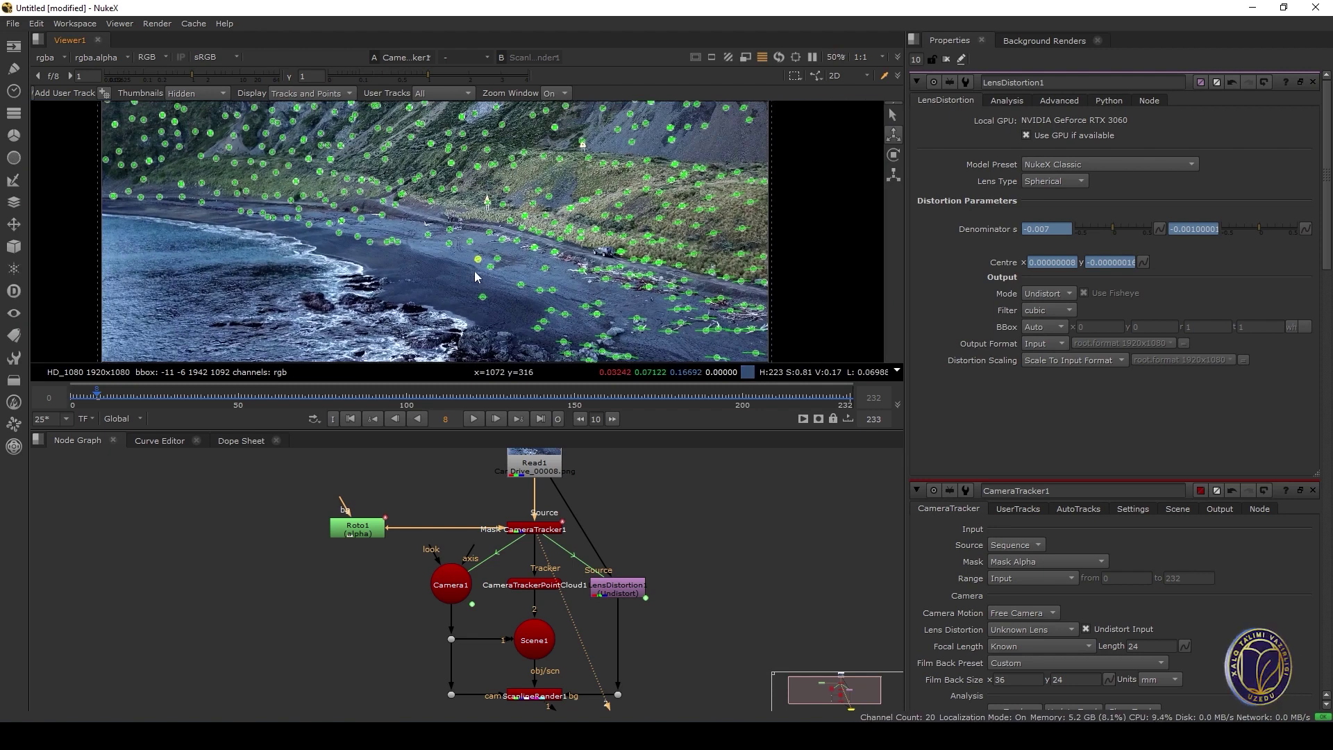
{"action": "scroll", "coordinate": [474, 271], "scroll_direction": "up", "scroll_amount": 5}
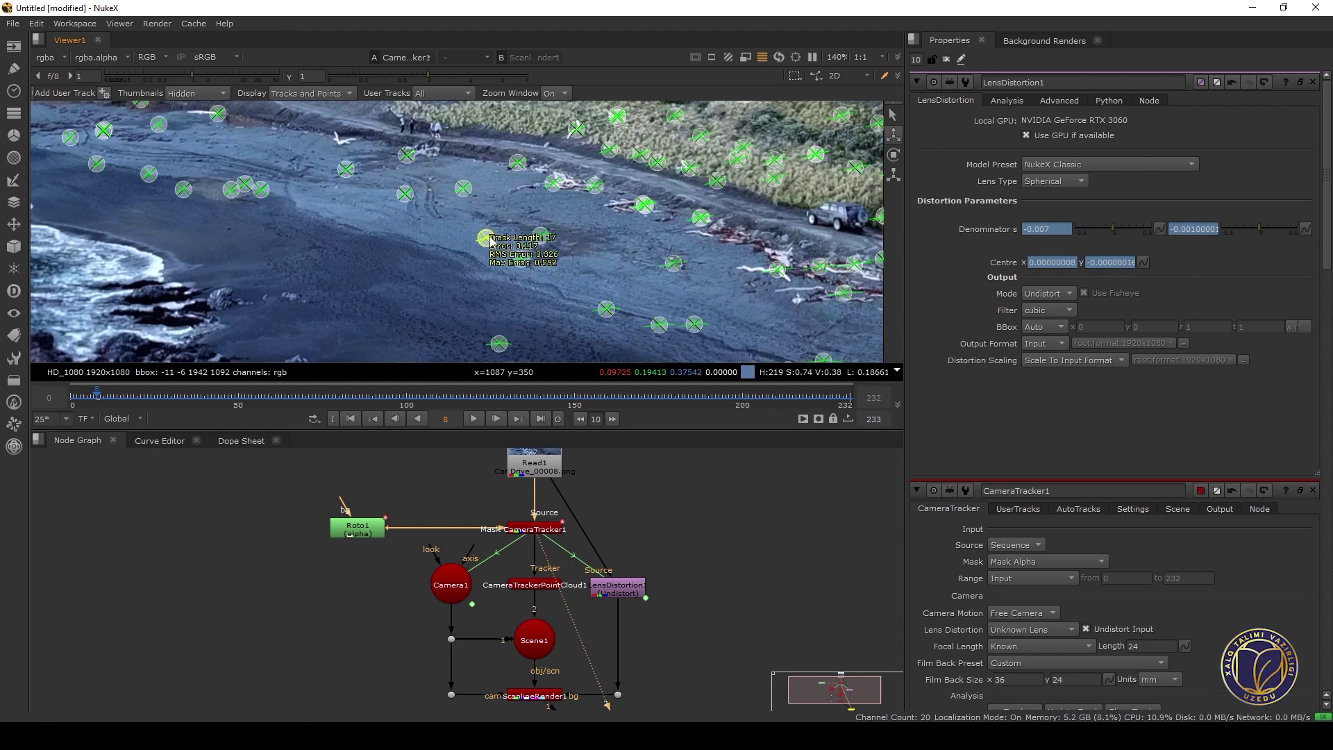
{"action": "middle_click_drag", "start_coordinate": [489, 239], "coordinate": [479, 242]}
{"action": "mouse_move", "coordinate": [479, 243]}
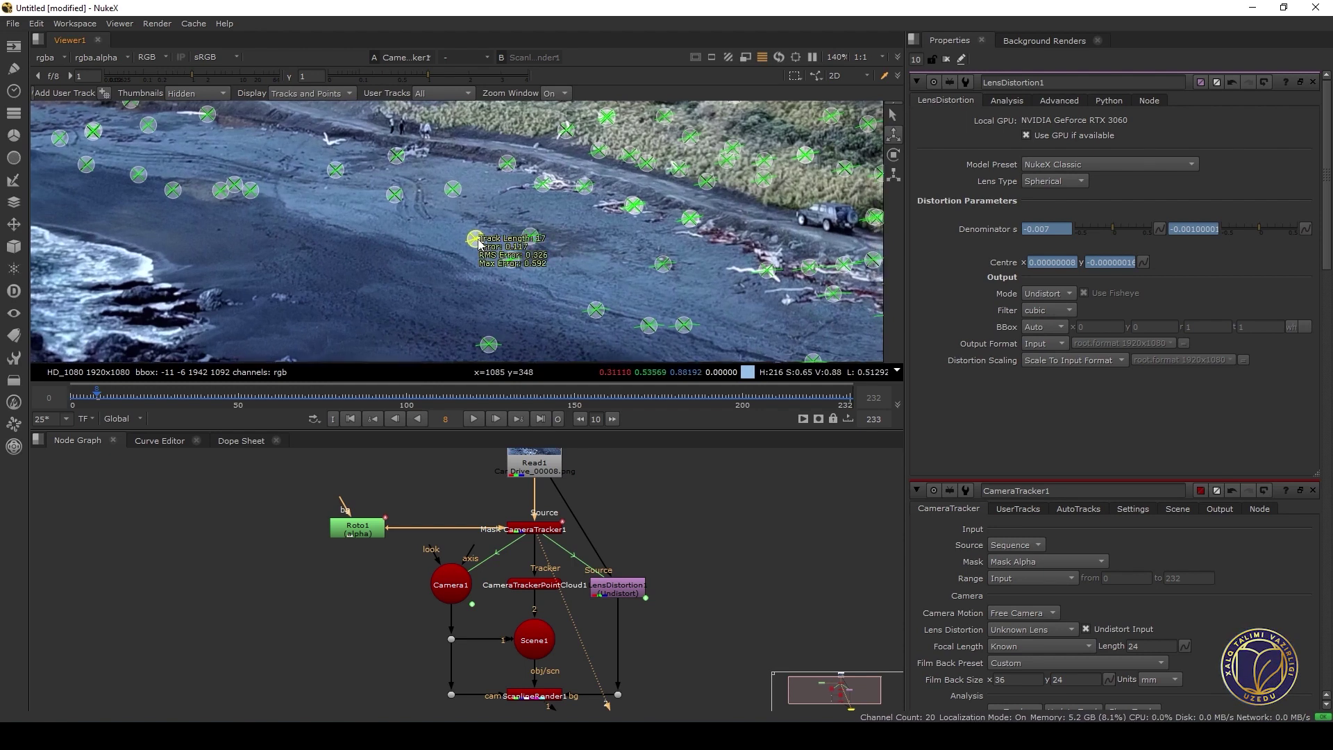
{"action": "right_click", "coordinate": [479, 243]}
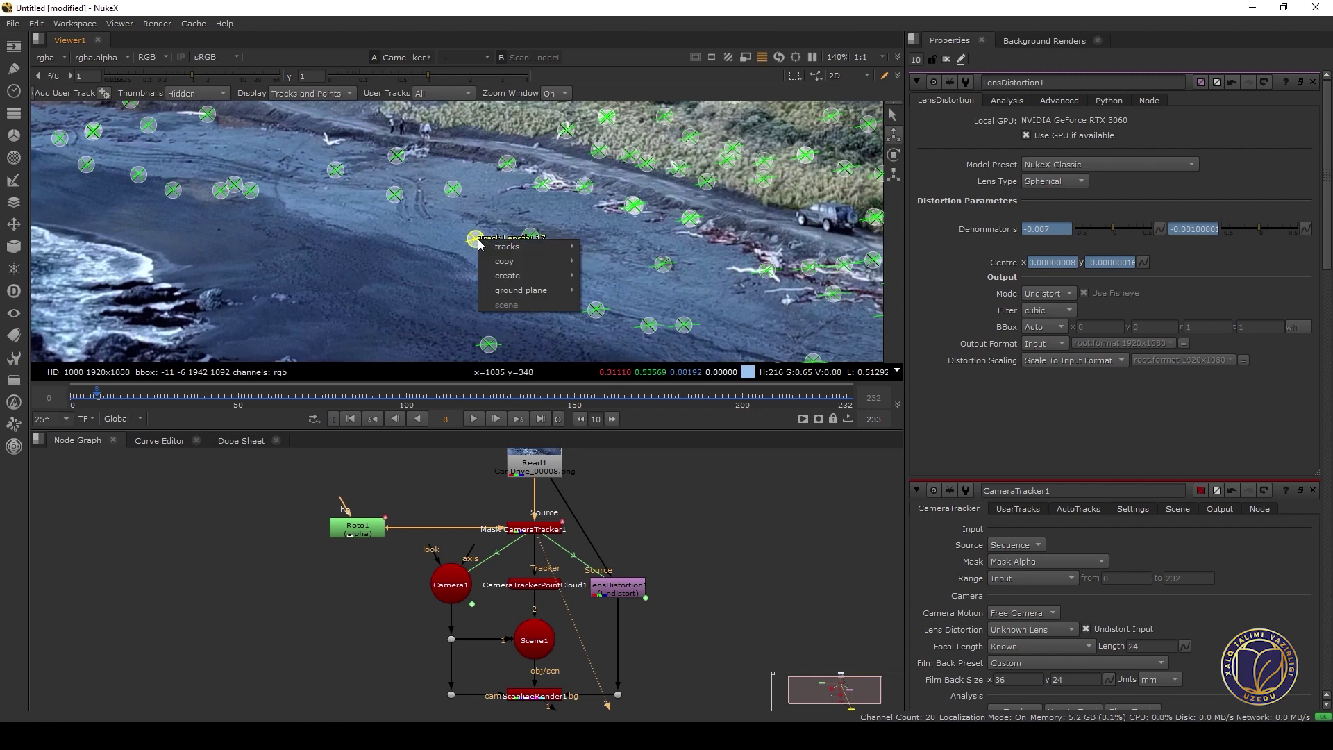
{"action": "mouse_move", "coordinate": [551, 296]}
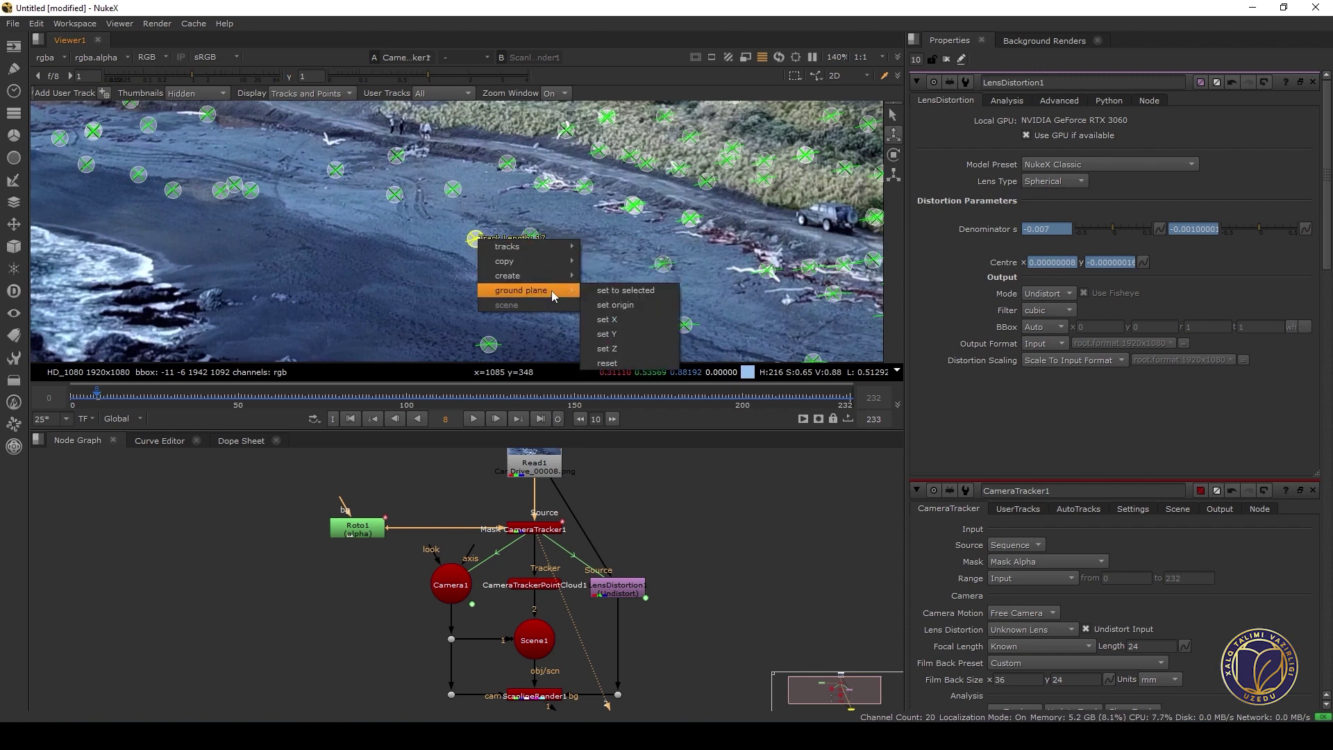
{"action": "left_click", "coordinate": [631, 304]}
Examine the point cloud and ground grid in the 3D view, and open Camera1's properties to see the camera's placement beside them
{"action": "scroll", "coordinate": [464, 257], "scroll_direction": "down", "scroll_amount": 5}
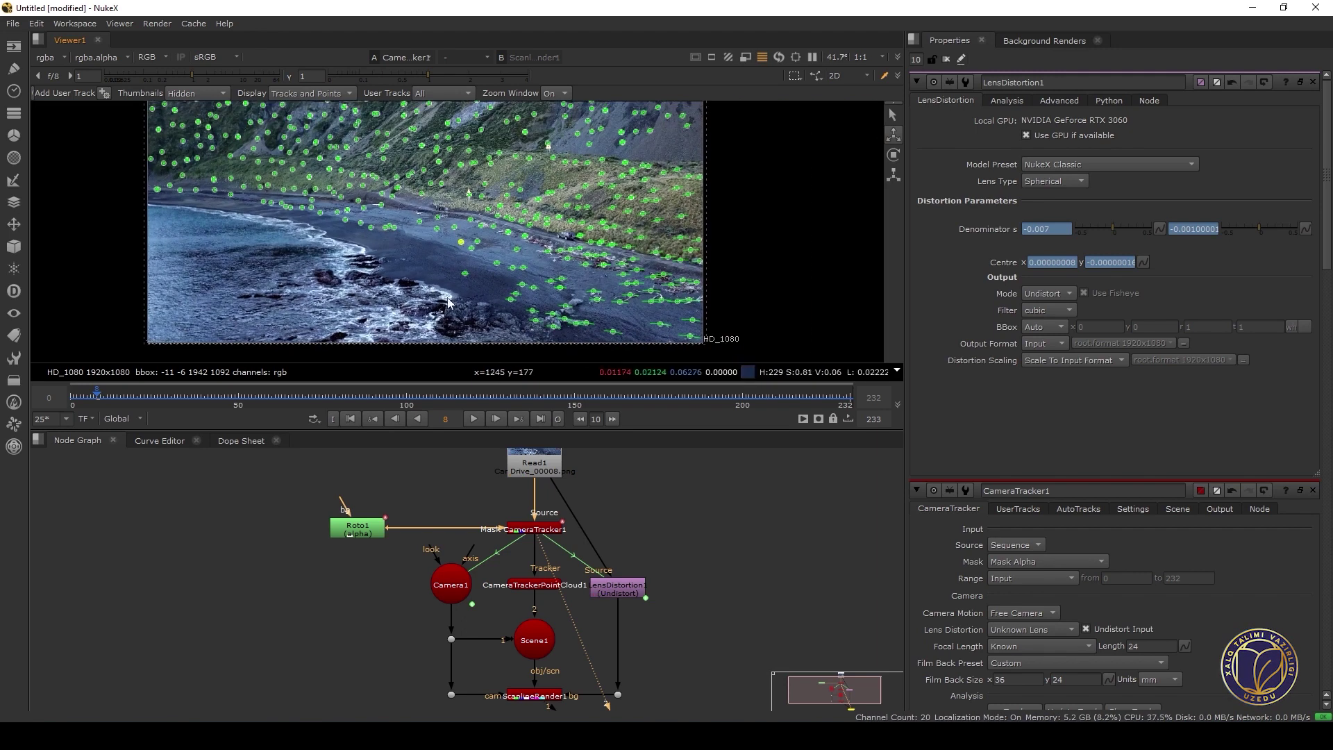
{"action": "key", "text": "Tab"}
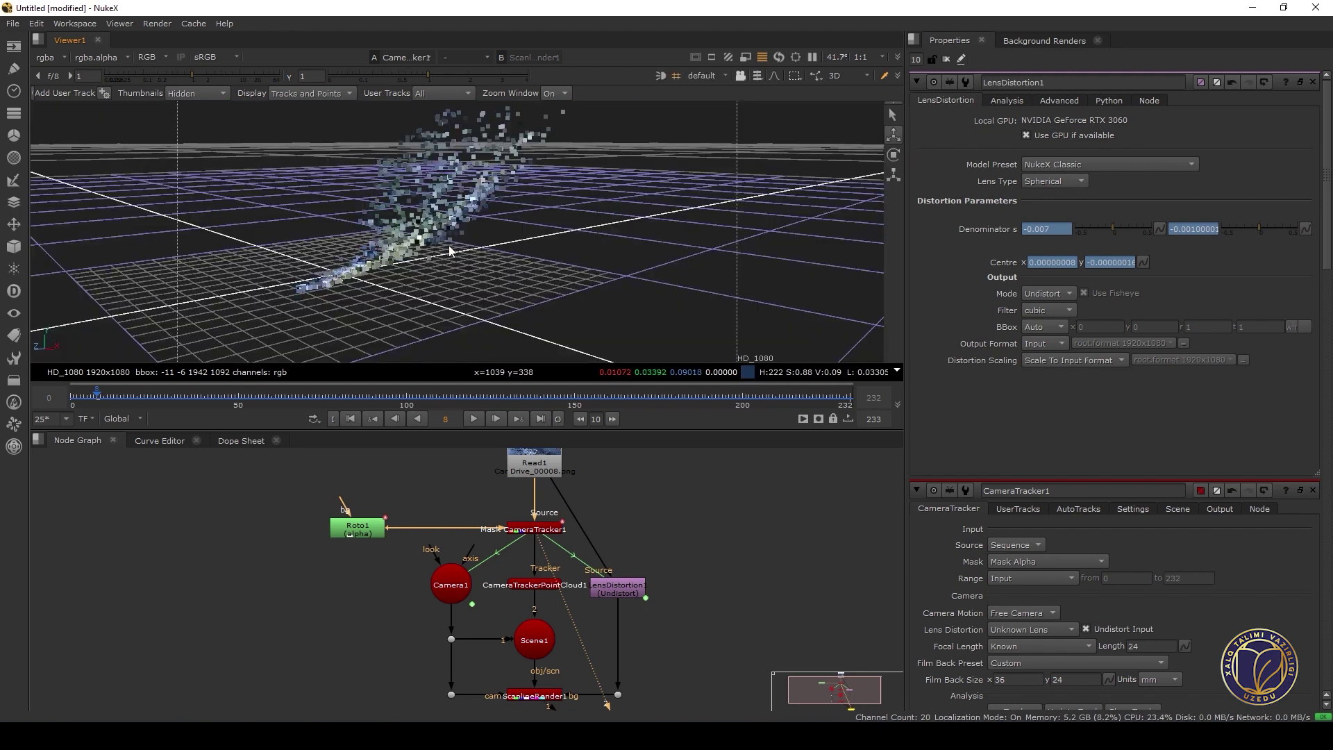
{"action": "left_click_drag", "start_coordinate": [412, 297], "coordinate": [249, 279], "text": "ctrl"}
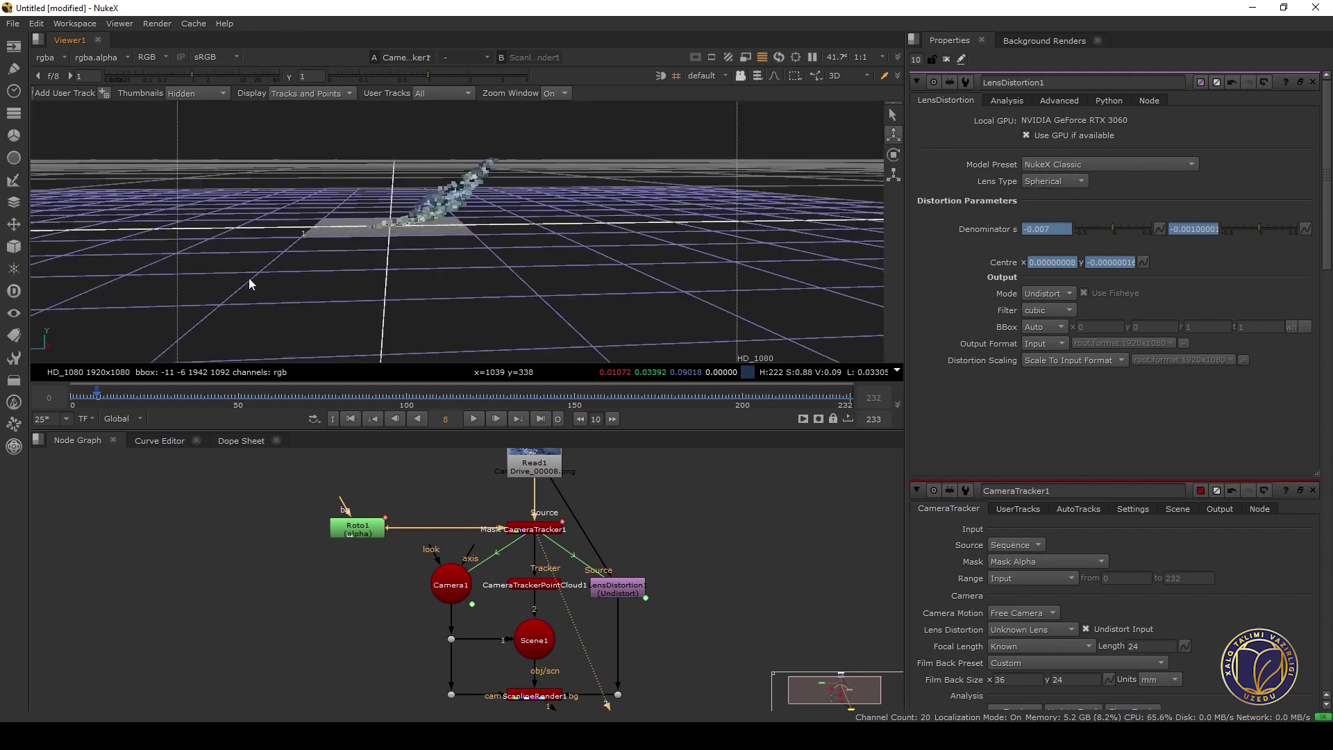
{"action": "left_click_drag", "start_coordinate": [372, 234], "coordinate": [504, 211], "text": "ctrl"}
{"action": "left_click", "coordinate": [449, 585]}
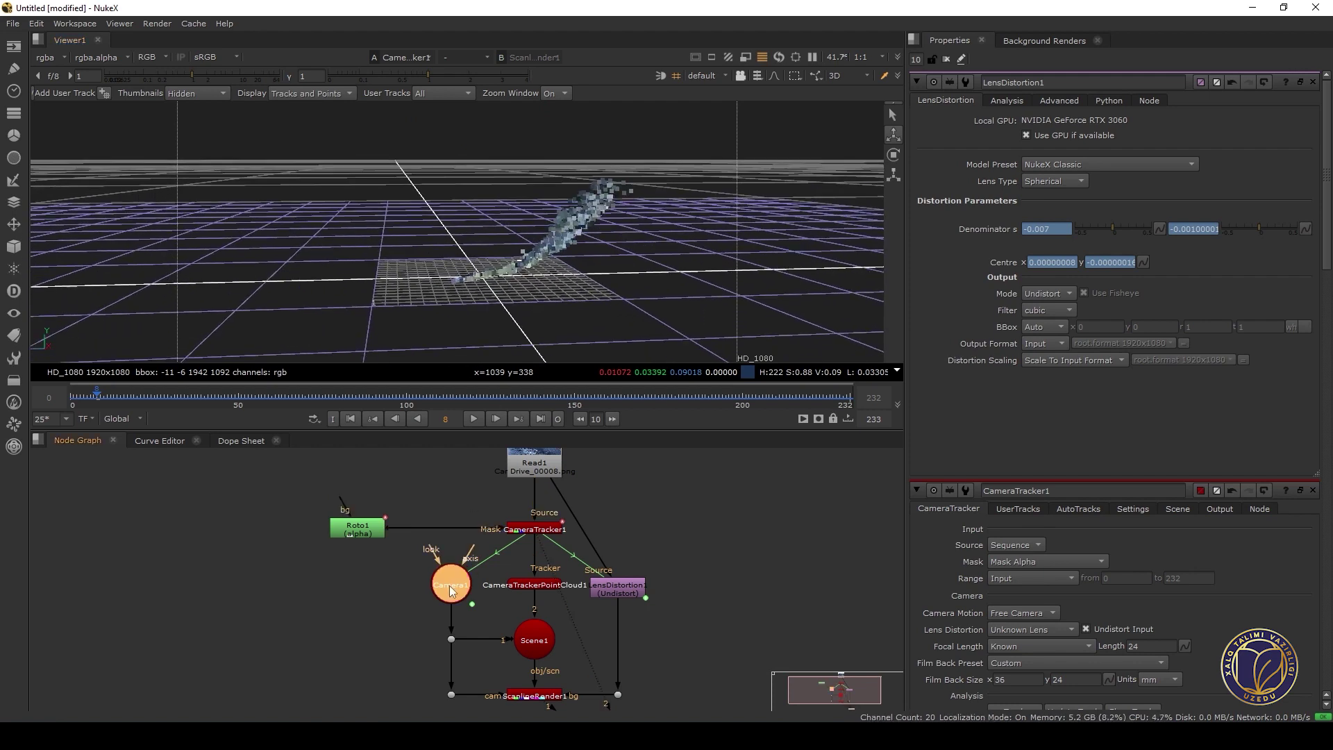
{"action": "double_click", "coordinate": [449, 586]}
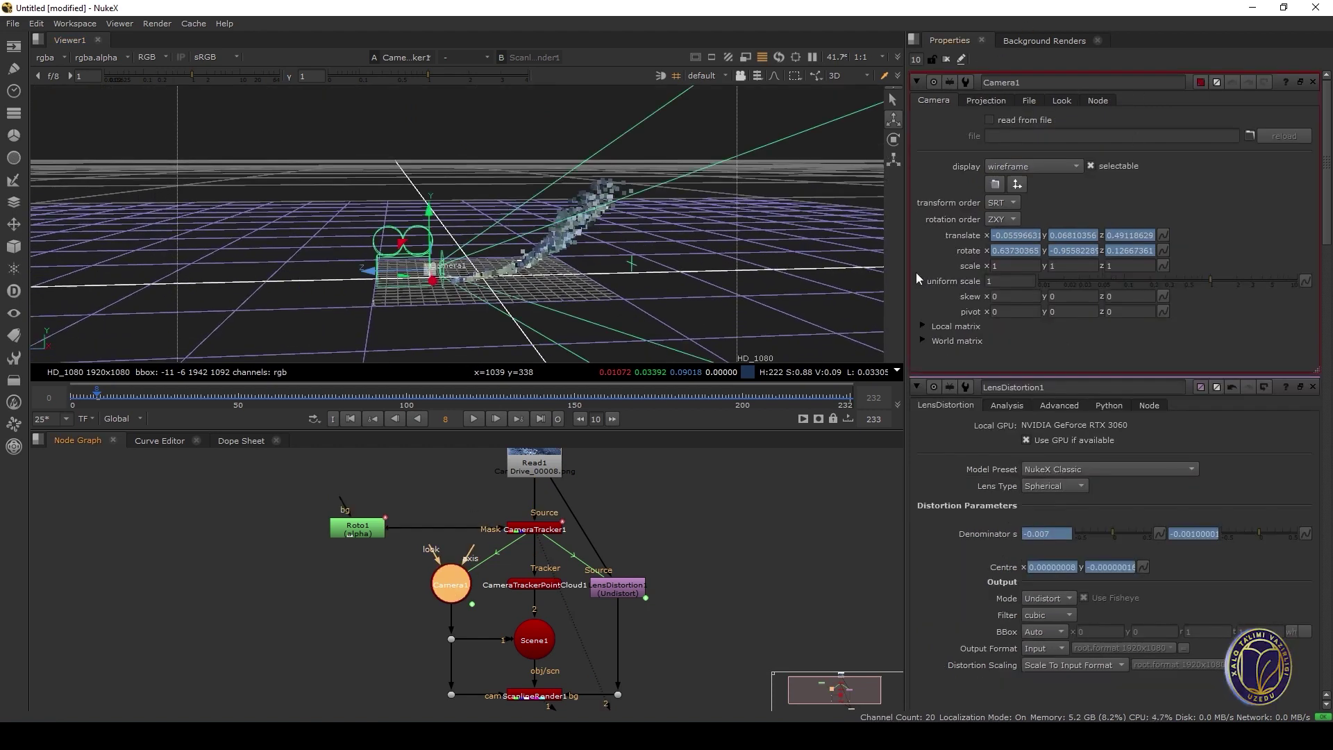
{"action": "scroll", "coordinate": [424, 237], "scroll_direction": "up", "scroll_amount": 2}
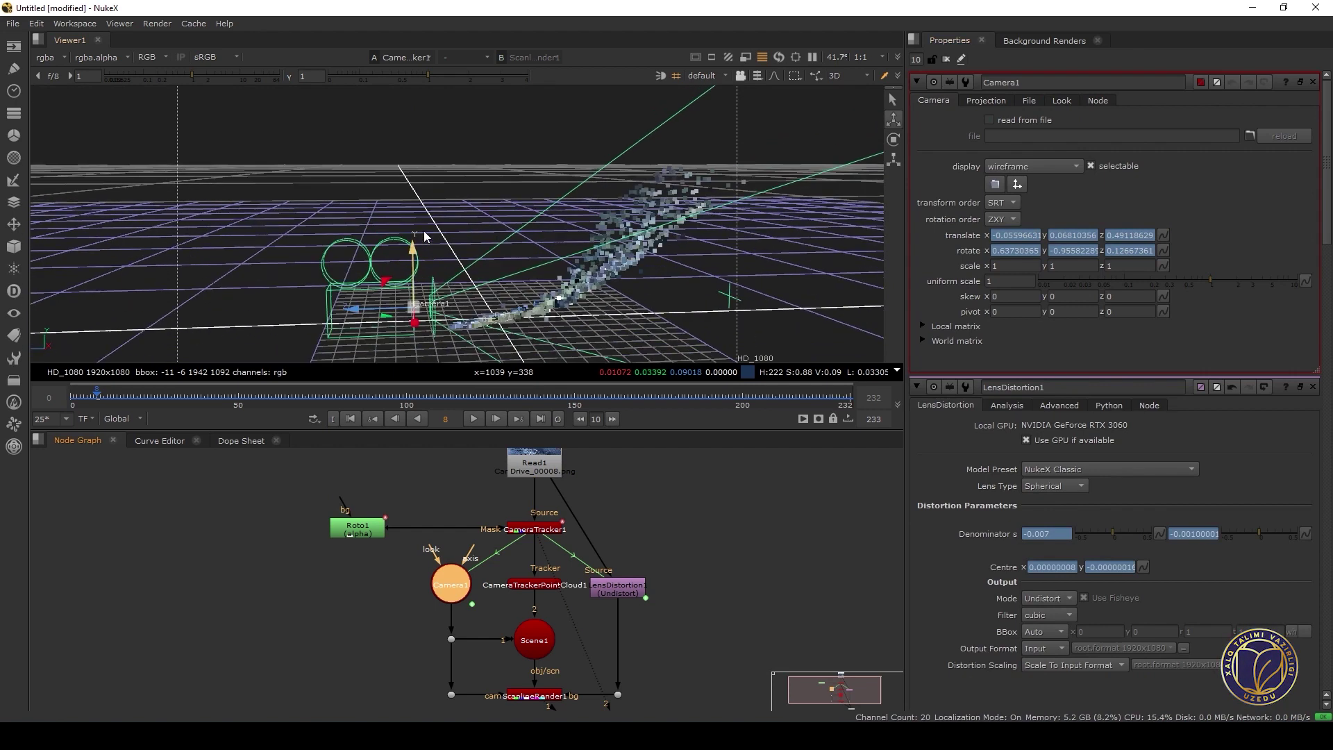
{"action": "middle_click_drag", "start_coordinate": [384, 336], "coordinate": [385, 279], "text": "alt"}
{"action": "middle_click_drag", "start_coordinate": [366, 323], "coordinate": [356, 336], "text": "alt"}
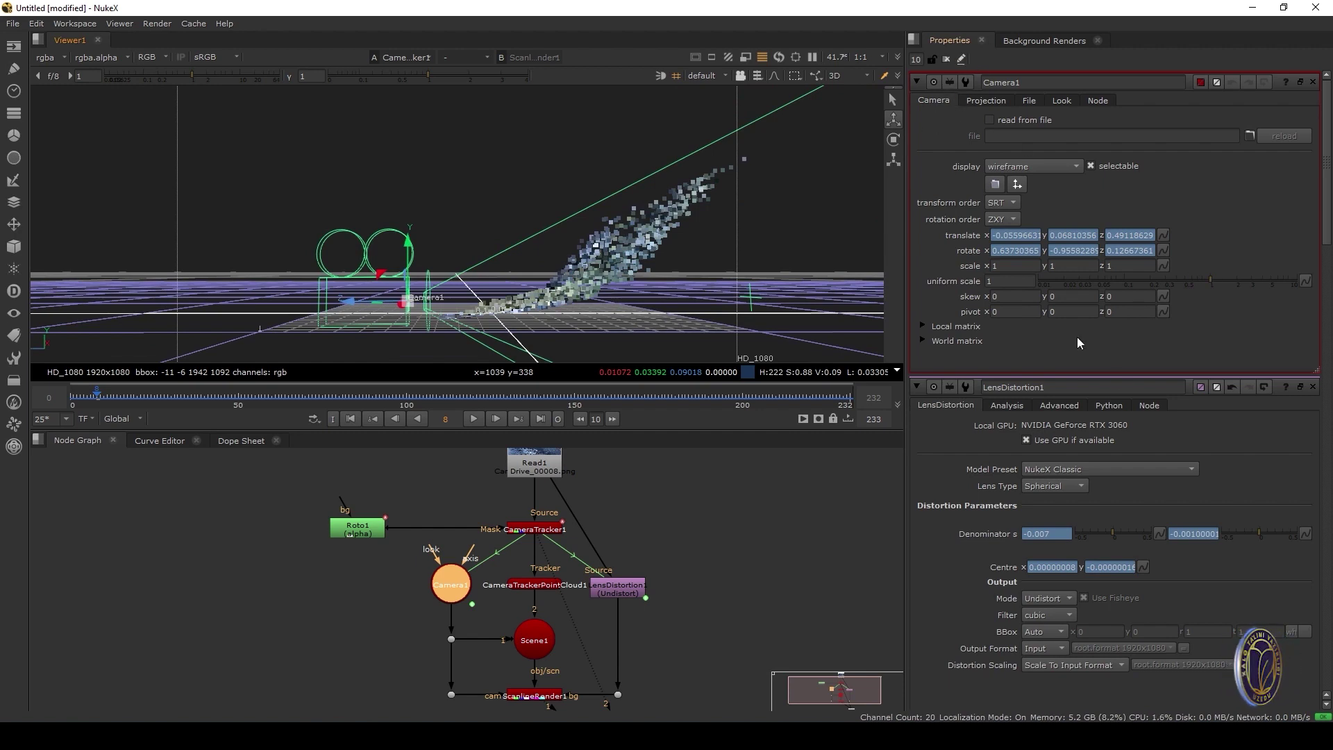
Try a uniform scale of 0.42 on Camera1, inspect its size against the point cloud, and restore the scale to 1
{"action": "left_click_drag", "start_coordinate": [1211, 282], "coordinate": [1177, 277]}
{"action": "left_click_drag", "start_coordinate": [482, 287], "coordinate": [522, 310], "text": "ctrl"}
{"action": "scroll", "coordinate": [413, 328], "scroll_direction": "up", "scroll_amount": 3}
{"action": "left_click_drag", "start_coordinate": [411, 327], "coordinate": [459, 326], "text": "ctrl"}
{"action": "left_click_drag", "start_coordinate": [1014, 281], "coordinate": [939, 282]}
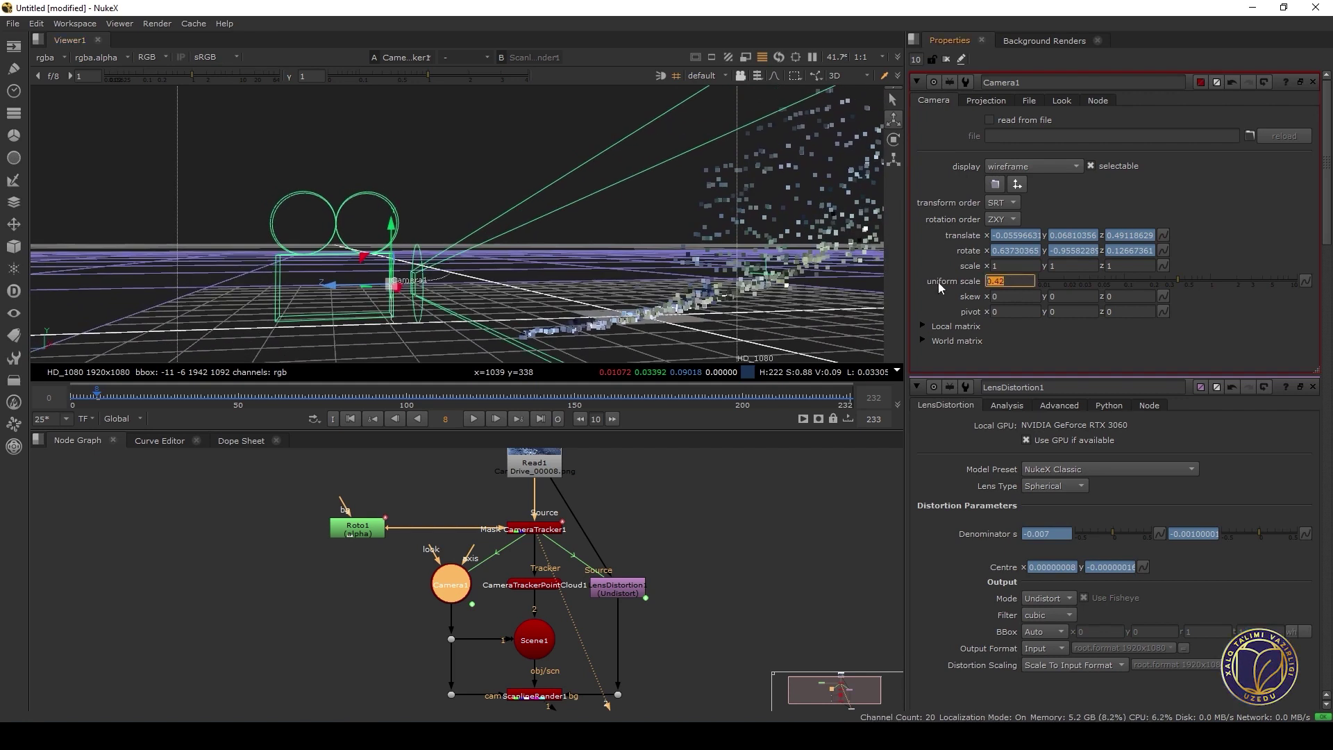
{"action": "type", "text": "1"}
{"action": "key", "text": "Return"}
{"action": "left_click_drag", "start_coordinate": [545, 226], "coordinate": [557, 282], "text": "ctrl"}
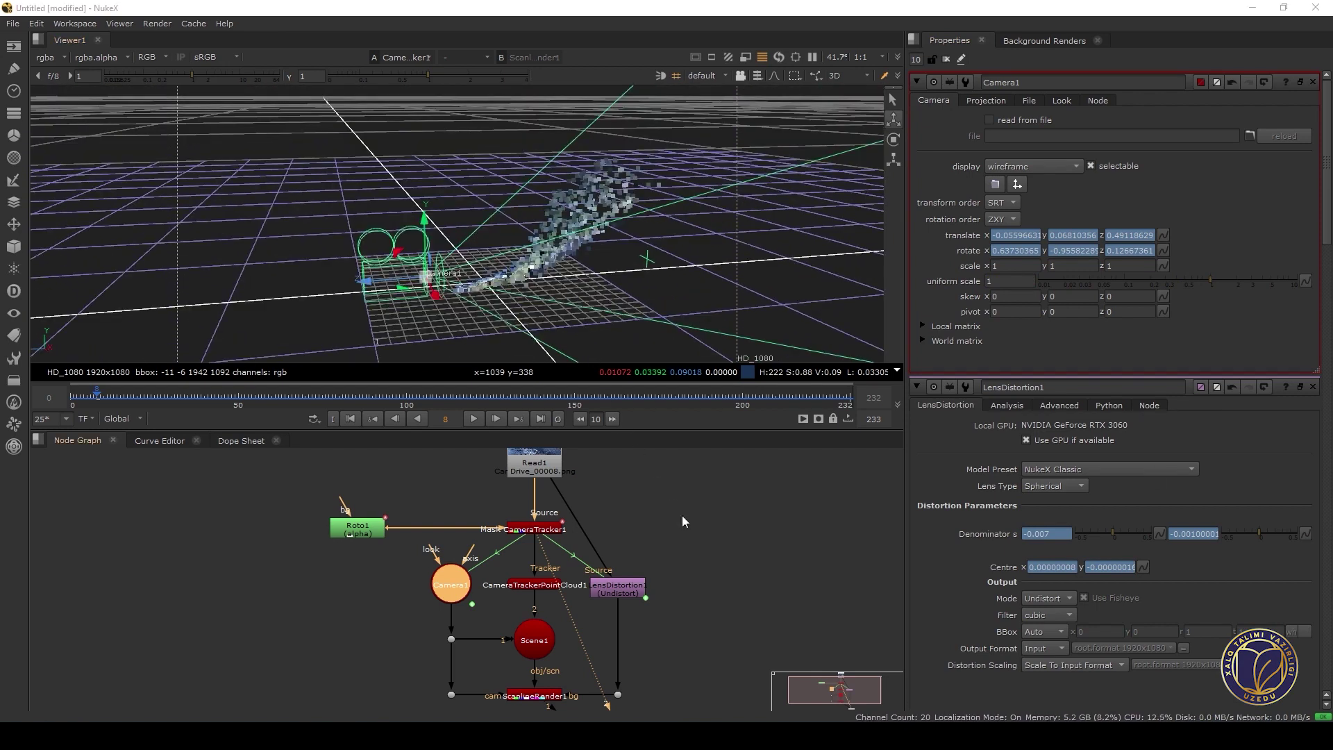
Return the viewer to the 2D footage and open CameraTracker1's scene constraint and transform settings
{"action": "left_click", "coordinate": [629, 499]}
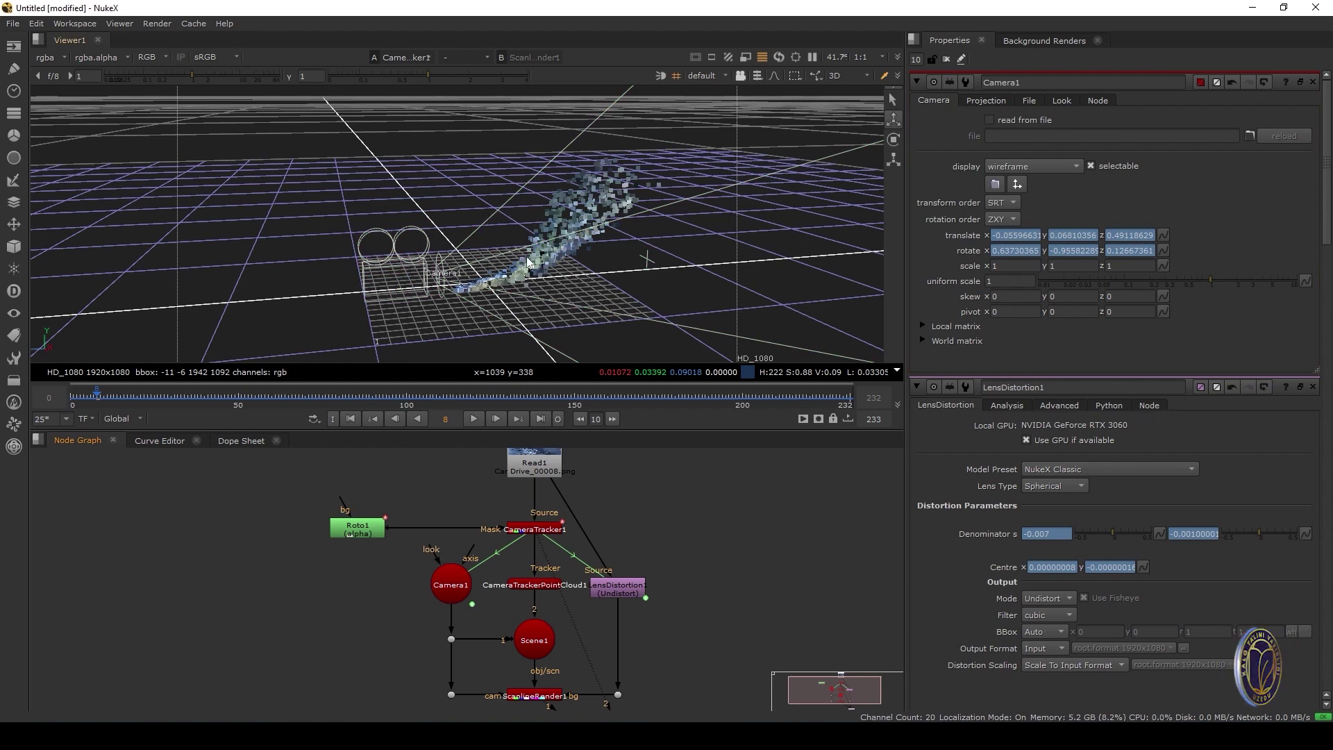
{"action": "key", "text": "Tab"}
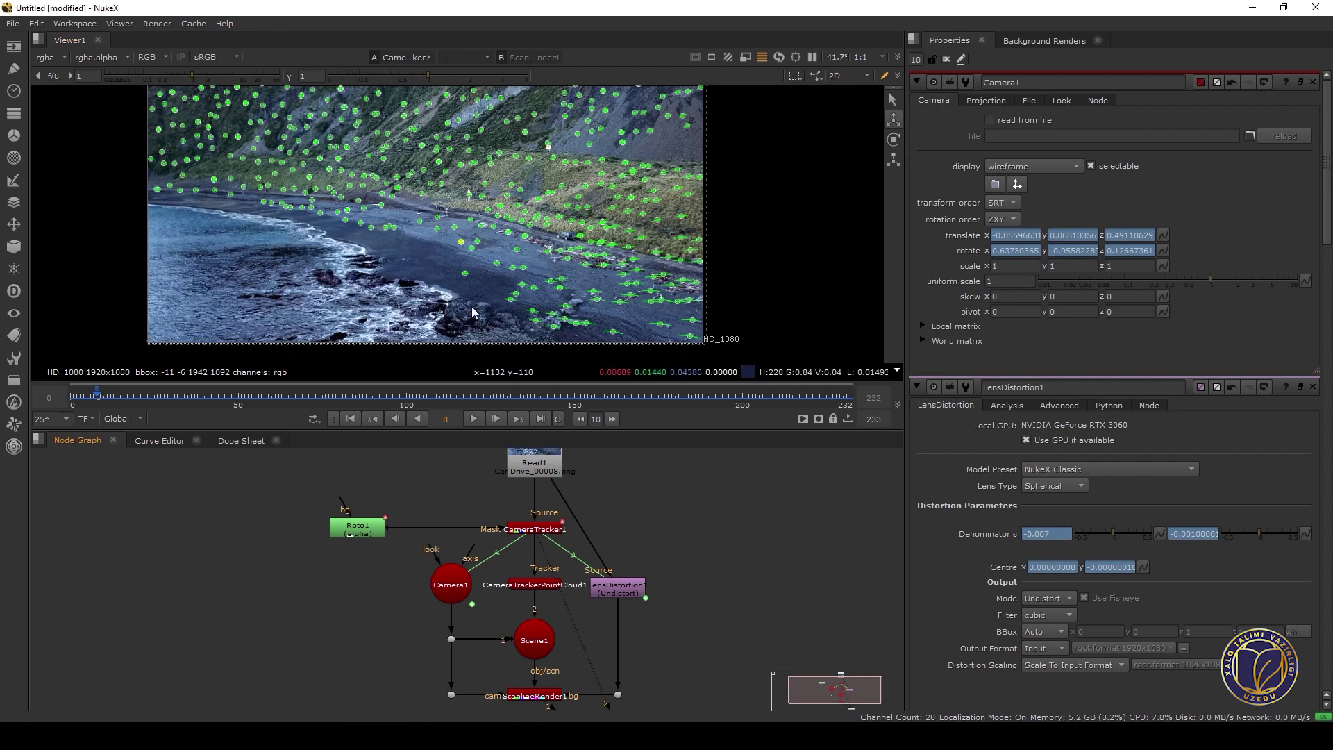
{"action": "middle_click_drag", "start_coordinate": [648, 579], "coordinate": [647, 504]}
{"action": "left_click", "coordinate": [539, 623]}
{"action": "middle_click_drag", "start_coordinate": [740, 561], "coordinate": [737, 647]}
{"action": "double_click", "coordinate": [526, 539]}
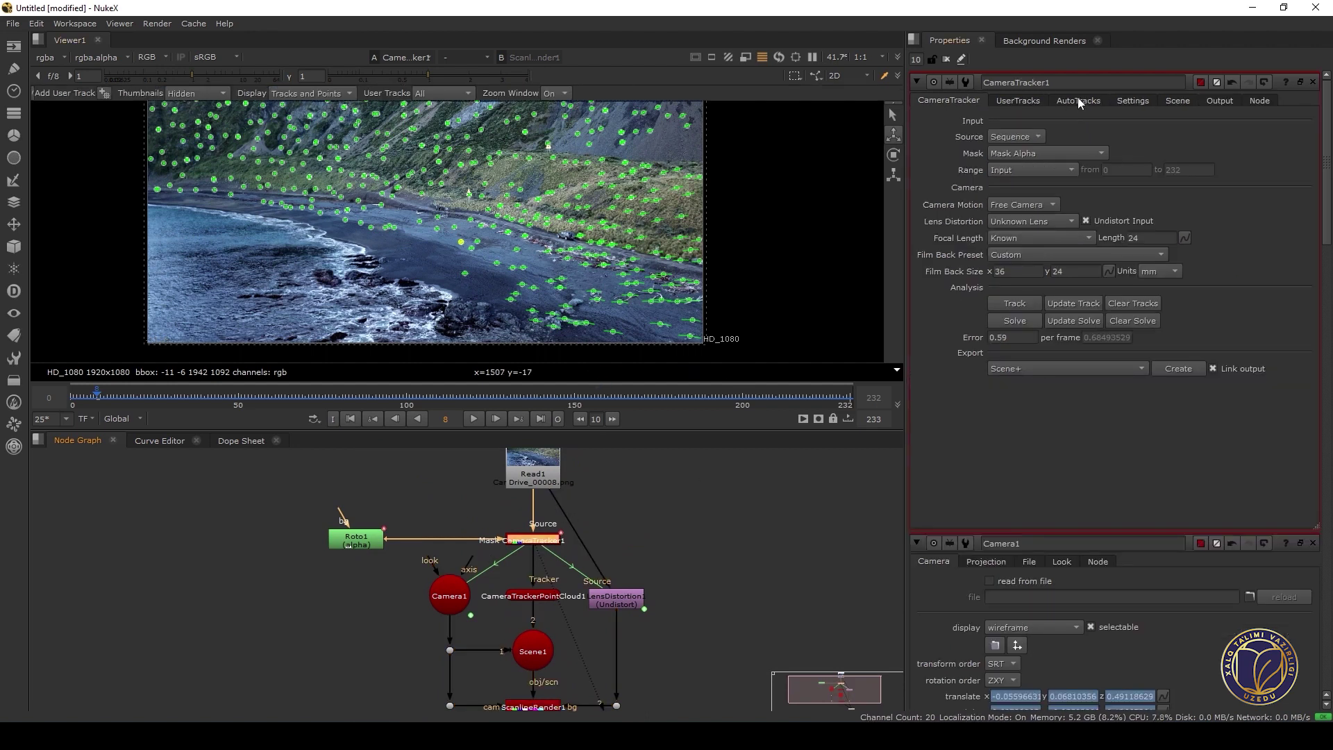
{"action": "left_click", "coordinate": [1177, 103]}
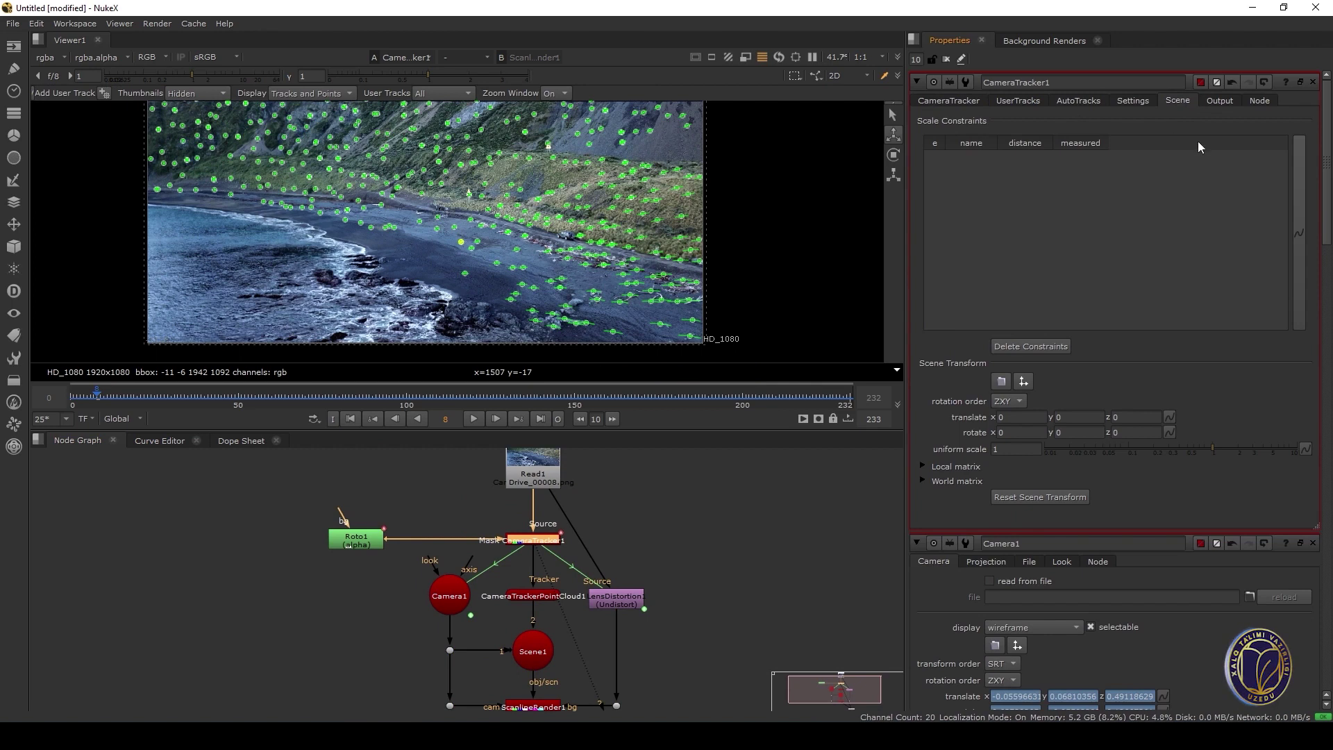
Go to frame 0 and examine how the tracks are distributed over the beach, shoreline and hillside
{"action": "middle_click_drag", "start_coordinate": [472, 162], "coordinate": [477, 185]}
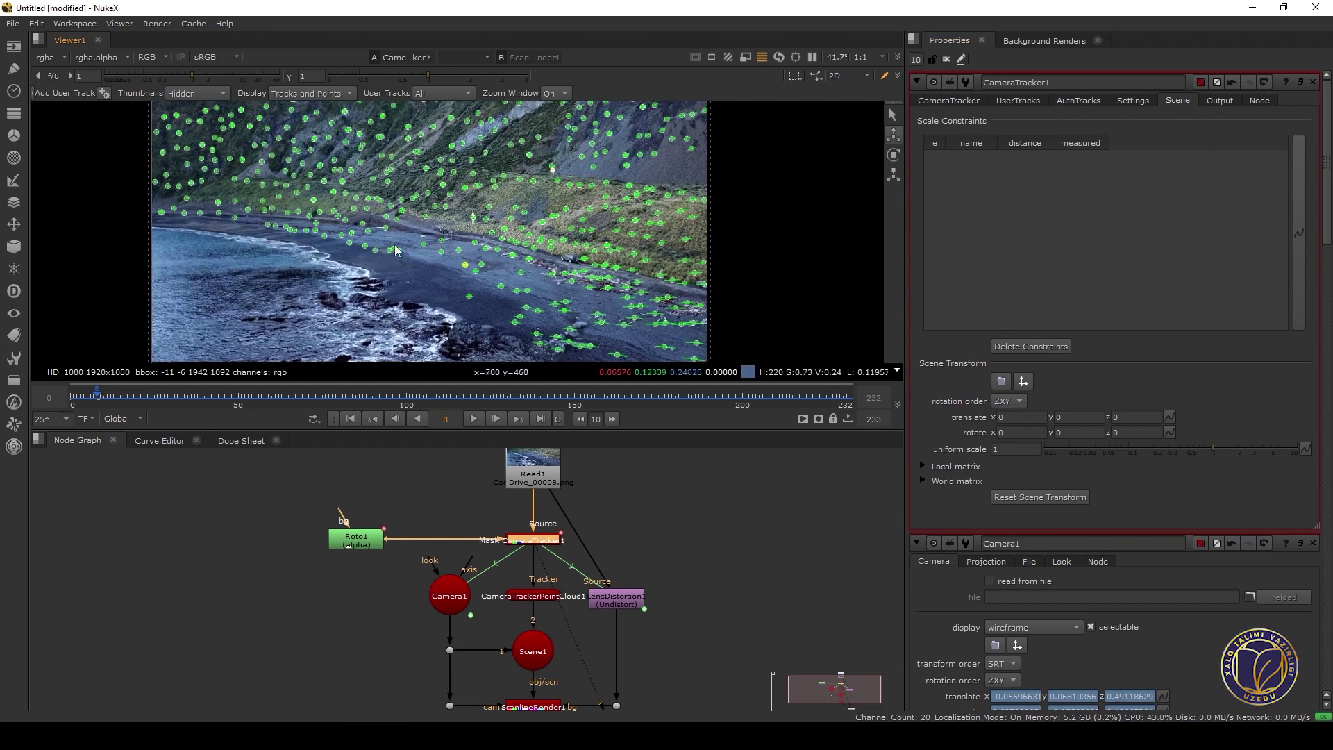
{"action": "middle_click_drag", "start_coordinate": [396, 250], "coordinate": [375, 227]}
{"action": "left_click_drag", "start_coordinate": [127, 397], "coordinate": [73, 397]}
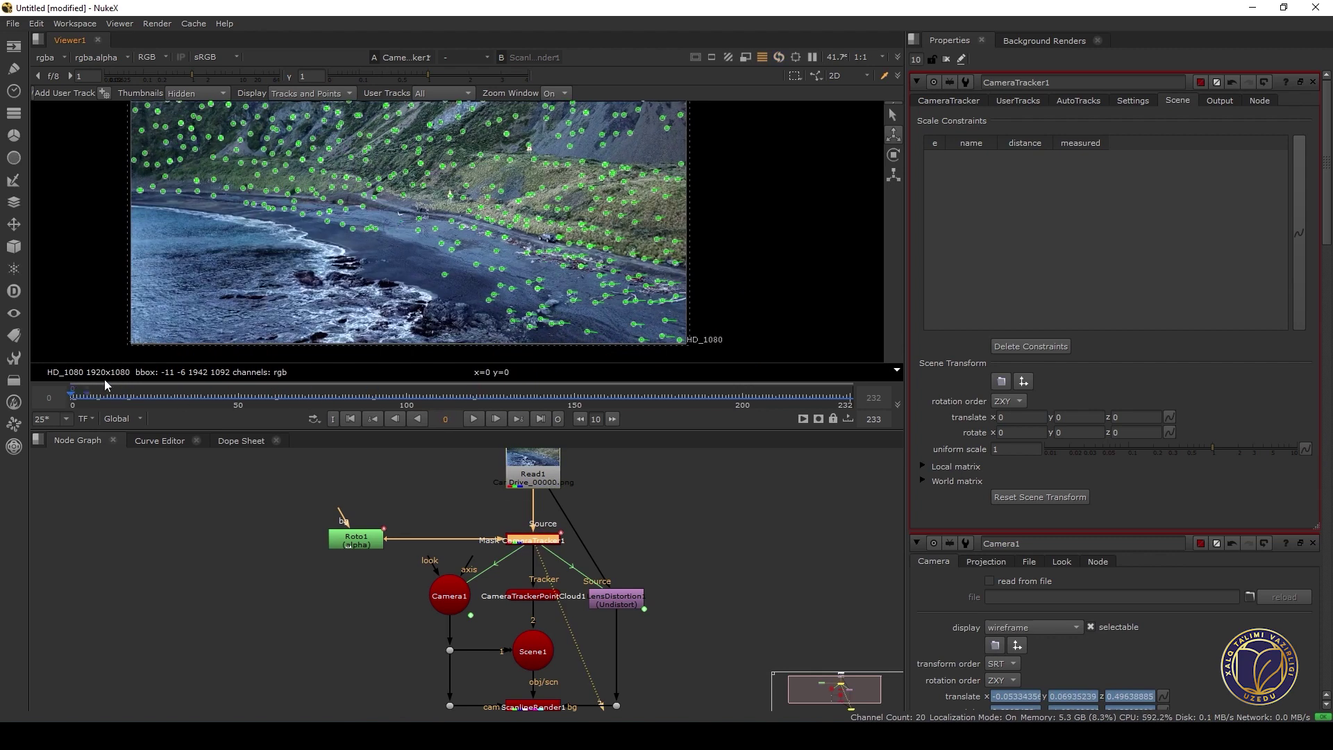
{"action": "scroll", "coordinate": [441, 226], "scroll_direction": "up", "scroll_amount": 2}
{"action": "middle_click_drag", "start_coordinate": [444, 224], "coordinate": [470, 198]}
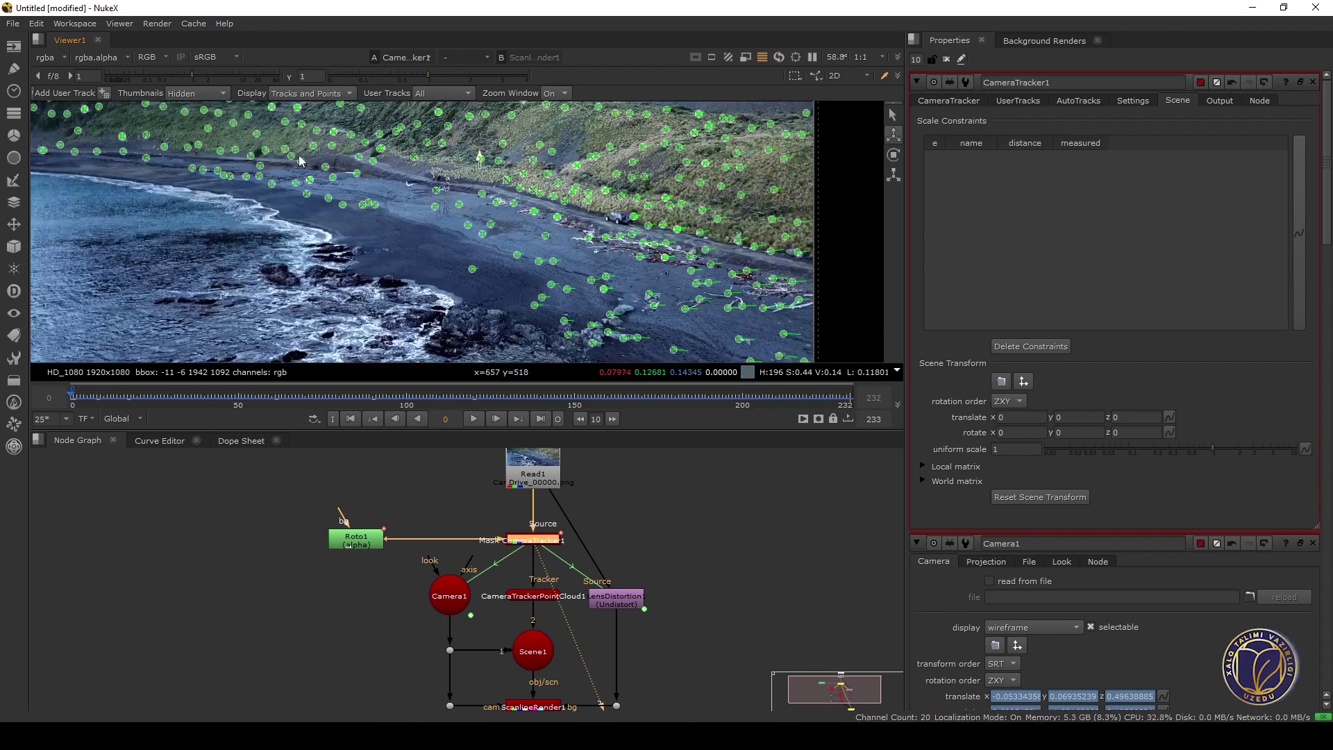
{"action": "middle_click_drag", "start_coordinate": [369, 180], "coordinate": [425, 237]}
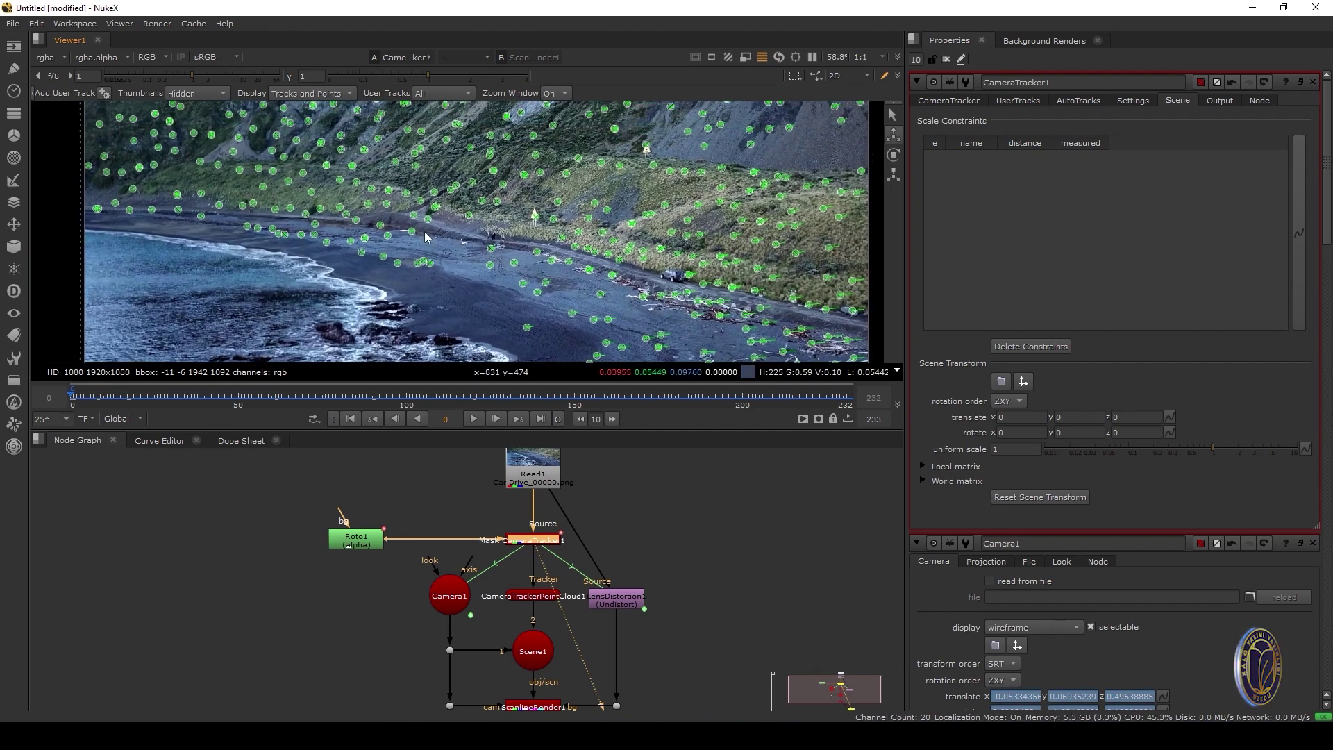
{"action": "middle_click_drag", "start_coordinate": [546, 182], "coordinate": [514, 181]}
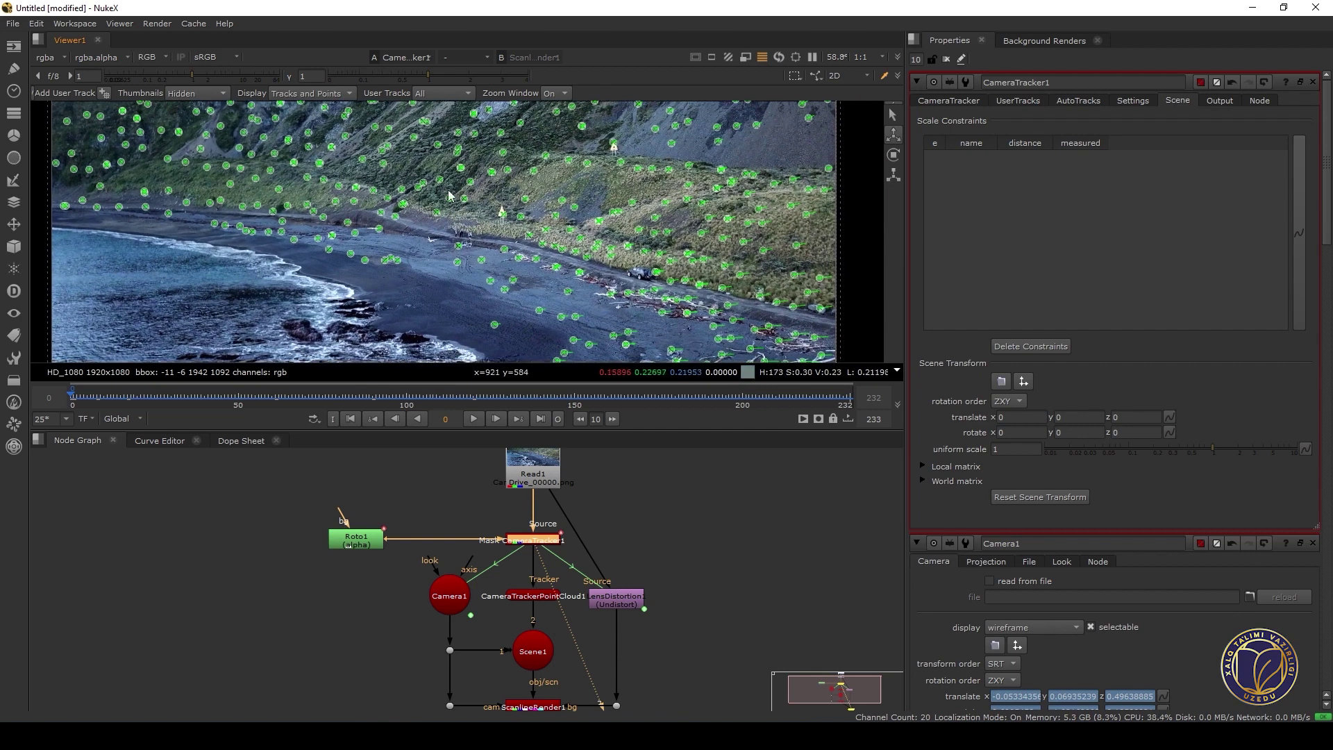
{"action": "middle_click_drag", "start_coordinate": [511, 236], "coordinate": [482, 186]}
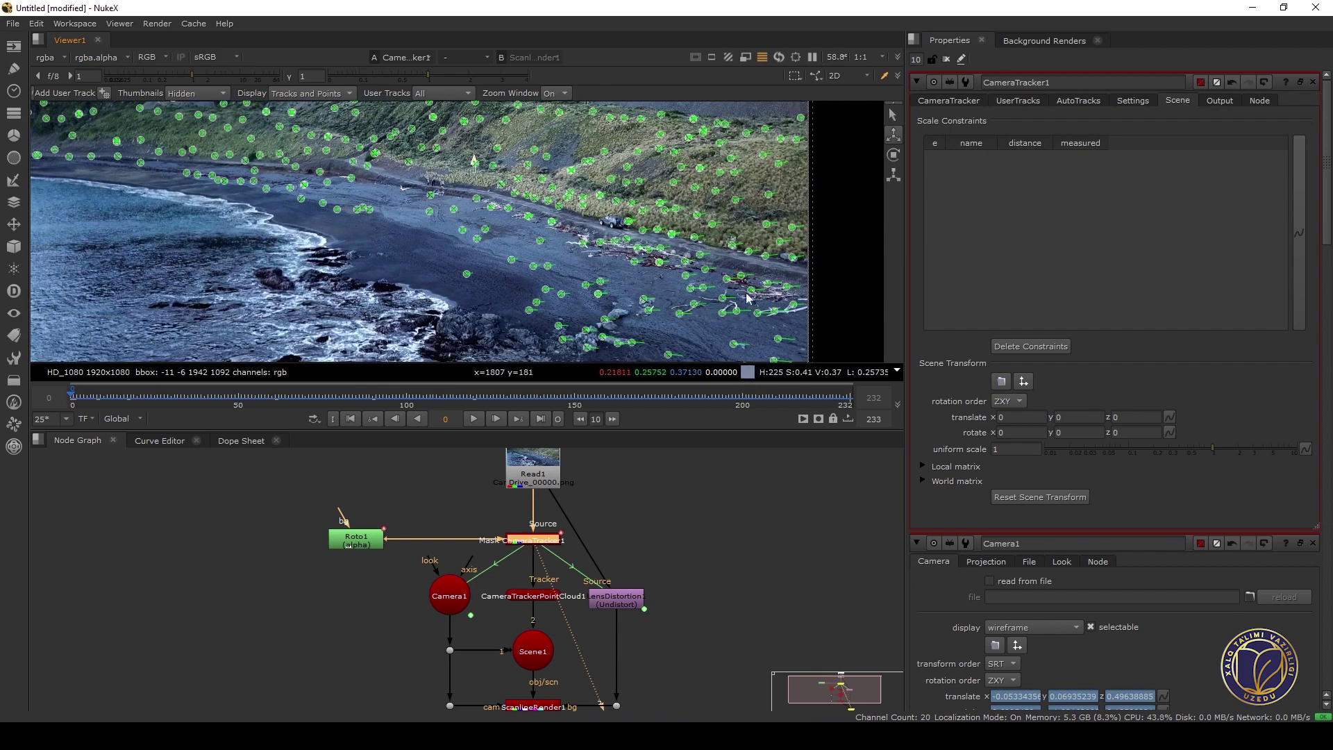
{"action": "middle_click_drag", "start_coordinate": [253, 156], "coordinate": [318, 229]}
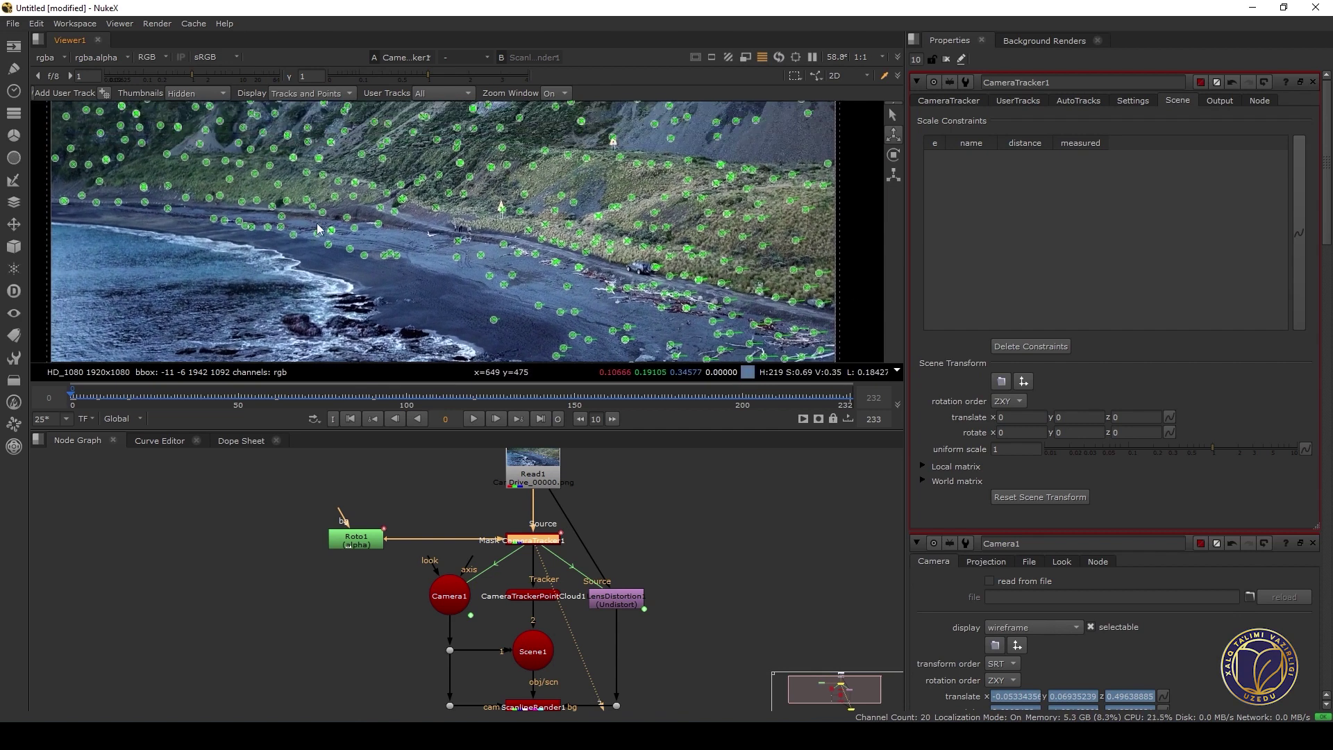
{"action": "scroll", "coordinate": [395, 250], "scroll_direction": "down", "scroll_amount": 3}
{"action": "scroll", "coordinate": [489, 278], "scroll_direction": "up", "scroll_amount": 5}
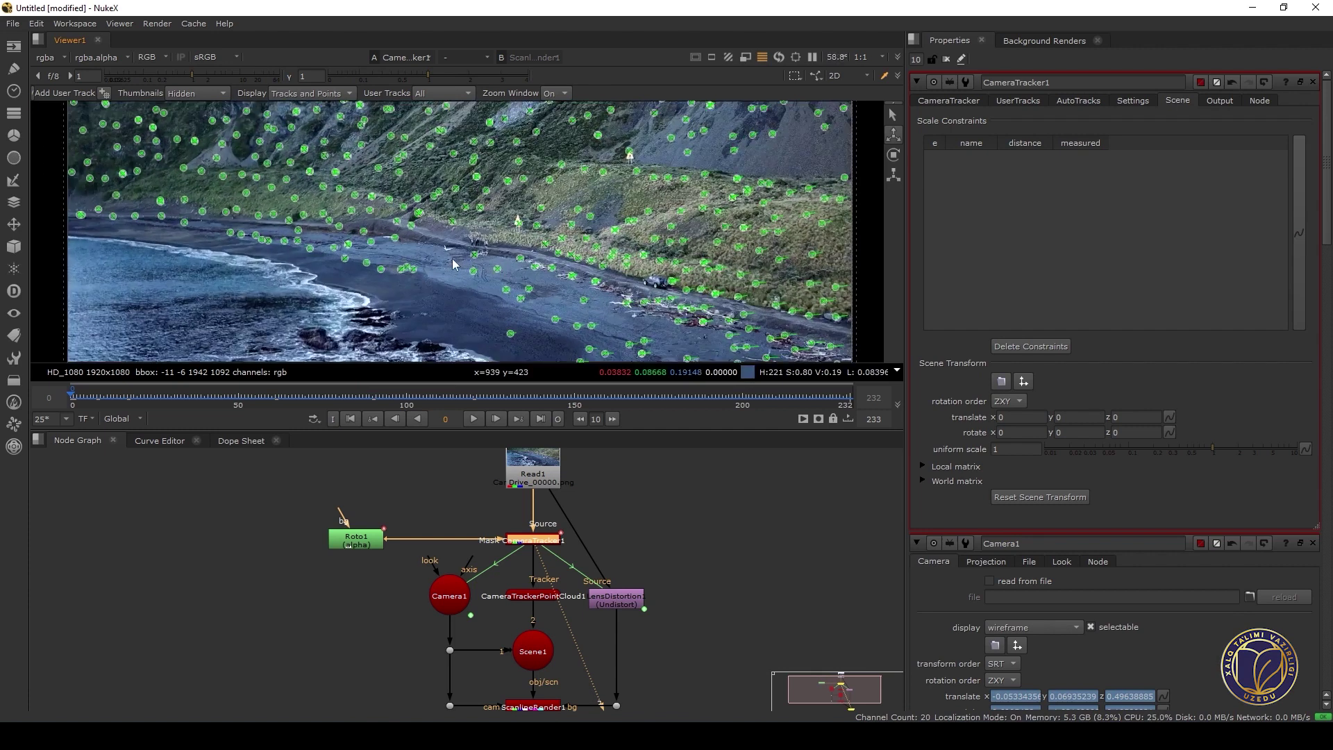
{"action": "middle_click_drag", "start_coordinate": [490, 278], "coordinate": [422, 236]}
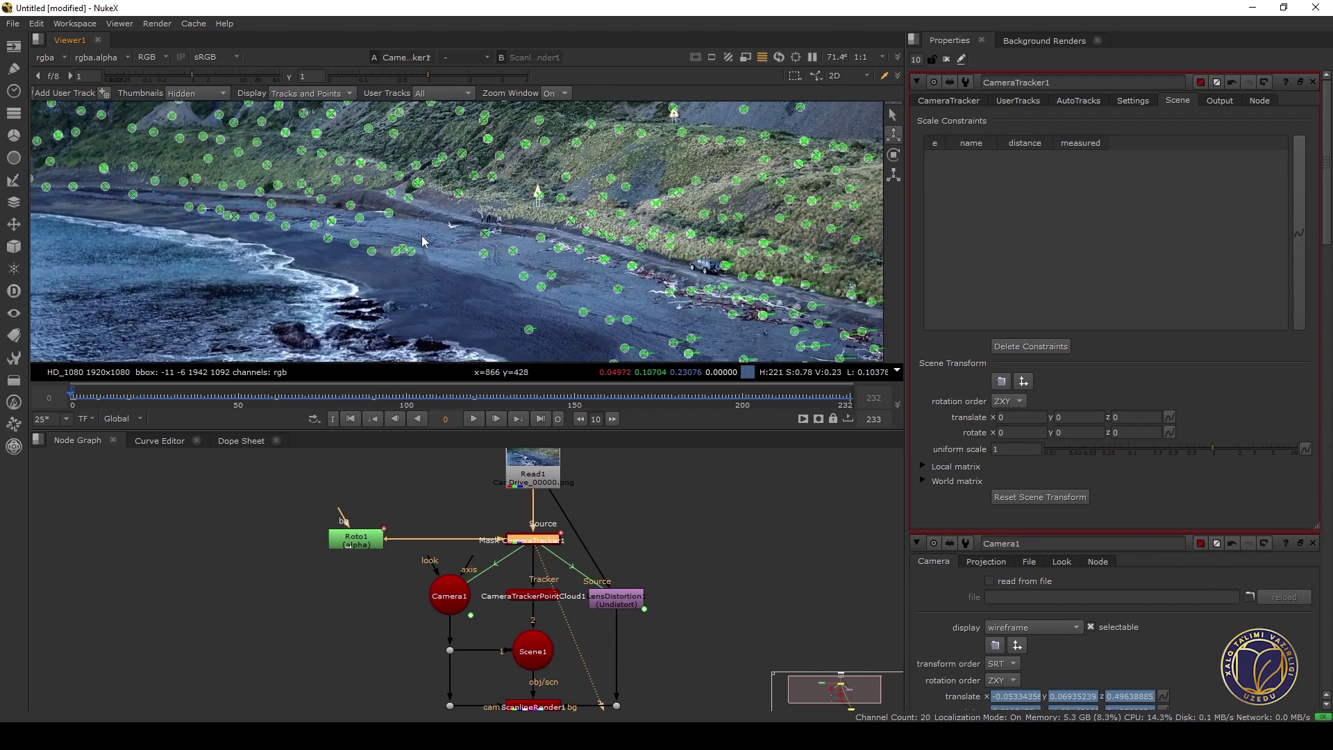
{"action": "scroll", "coordinate": [423, 235], "scroll_direction": "down", "scroll_amount": 2}
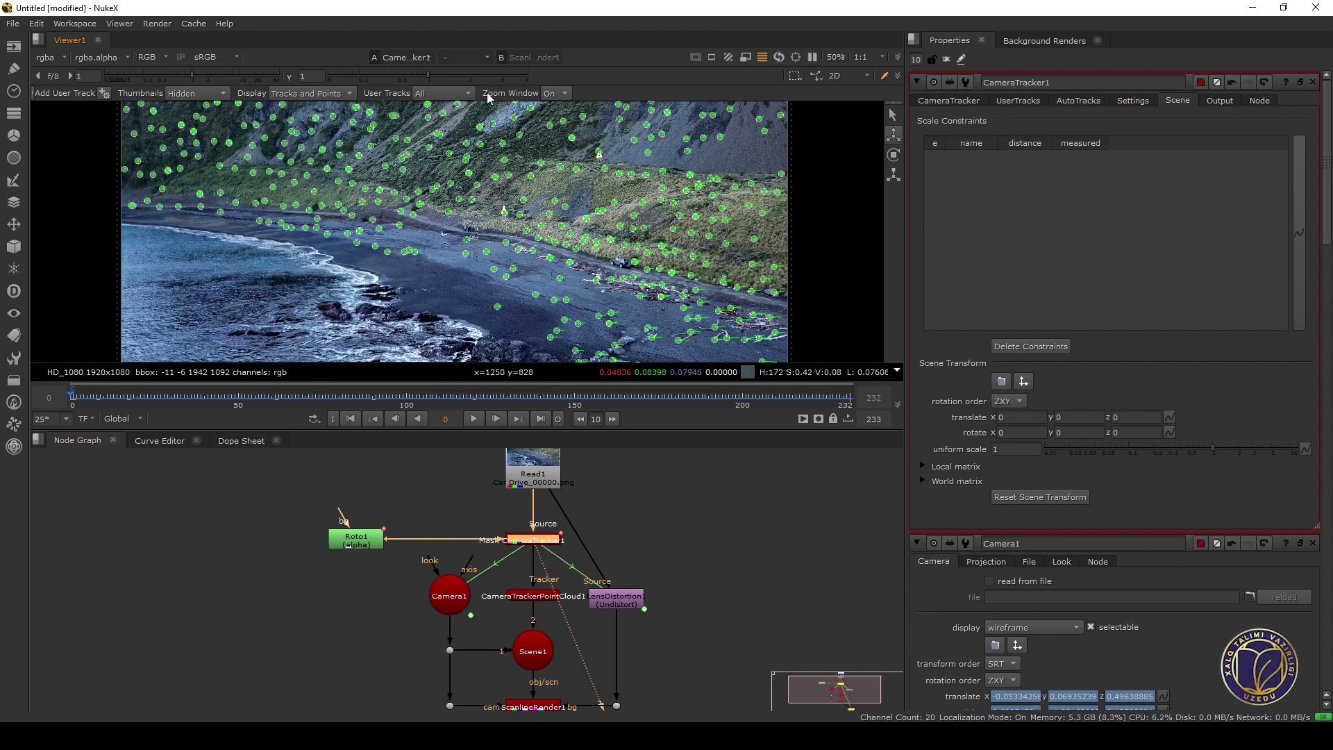
{"action": "middle_click_drag", "start_coordinate": [306, 228], "coordinate": [323, 259]}
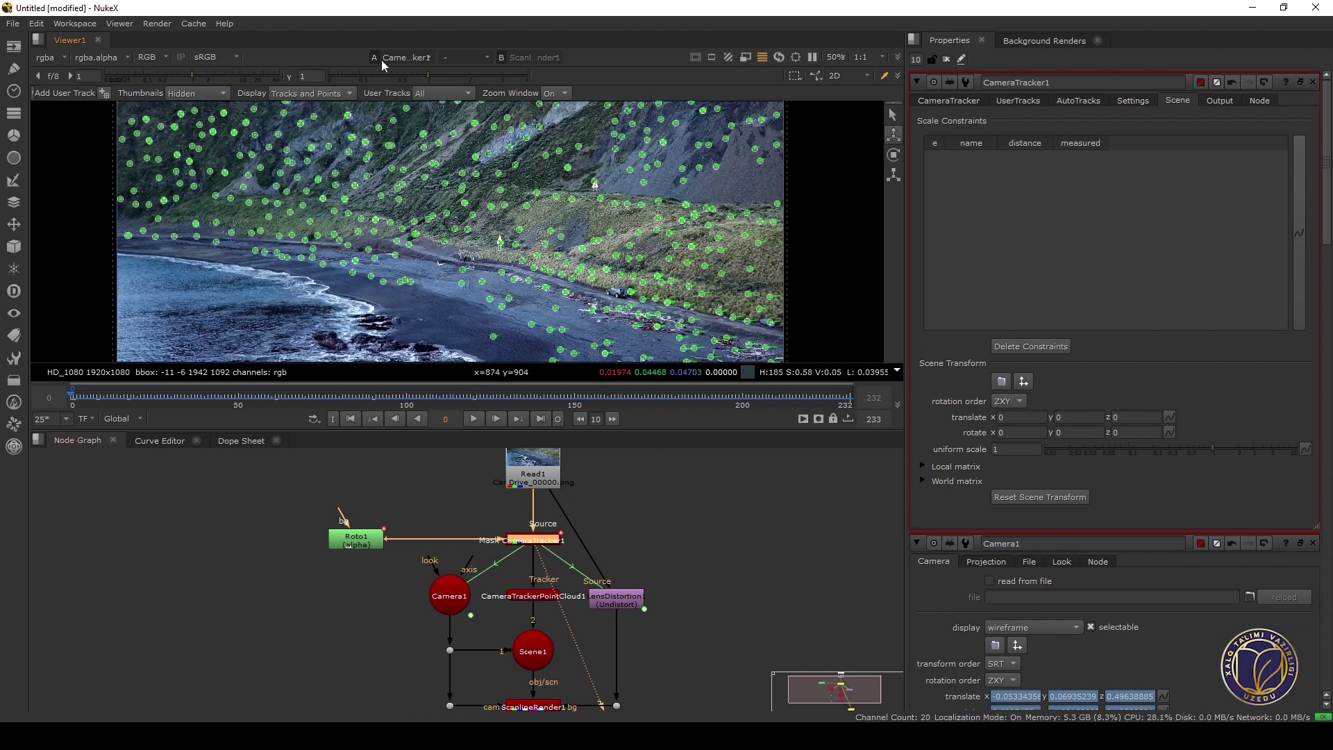
Compare CameraTracker1 with ScanlineRender1 in the viewer using under and then over blending, and switch to the 3D view
{"action": "left_click", "coordinate": [460, 55]}
{"action": "left_click", "coordinate": [467, 116]}
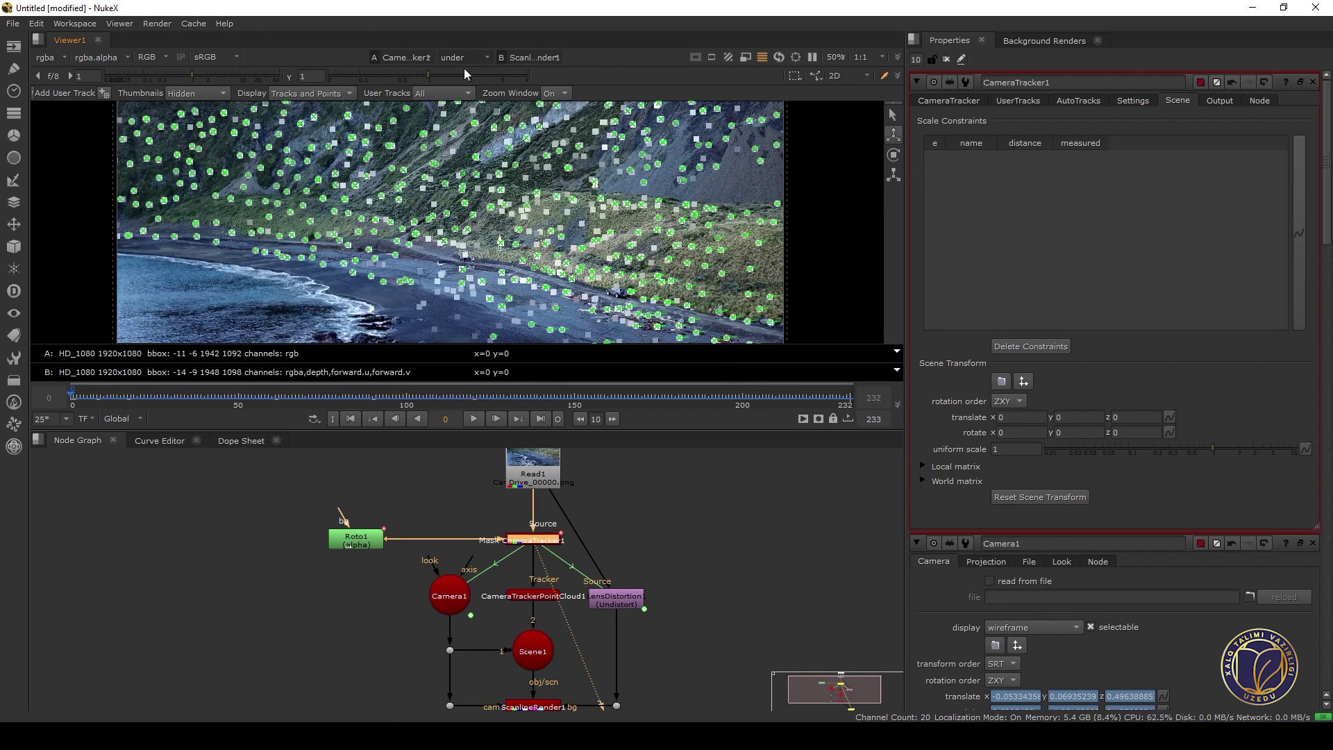
{"action": "left_click", "coordinate": [464, 56]}
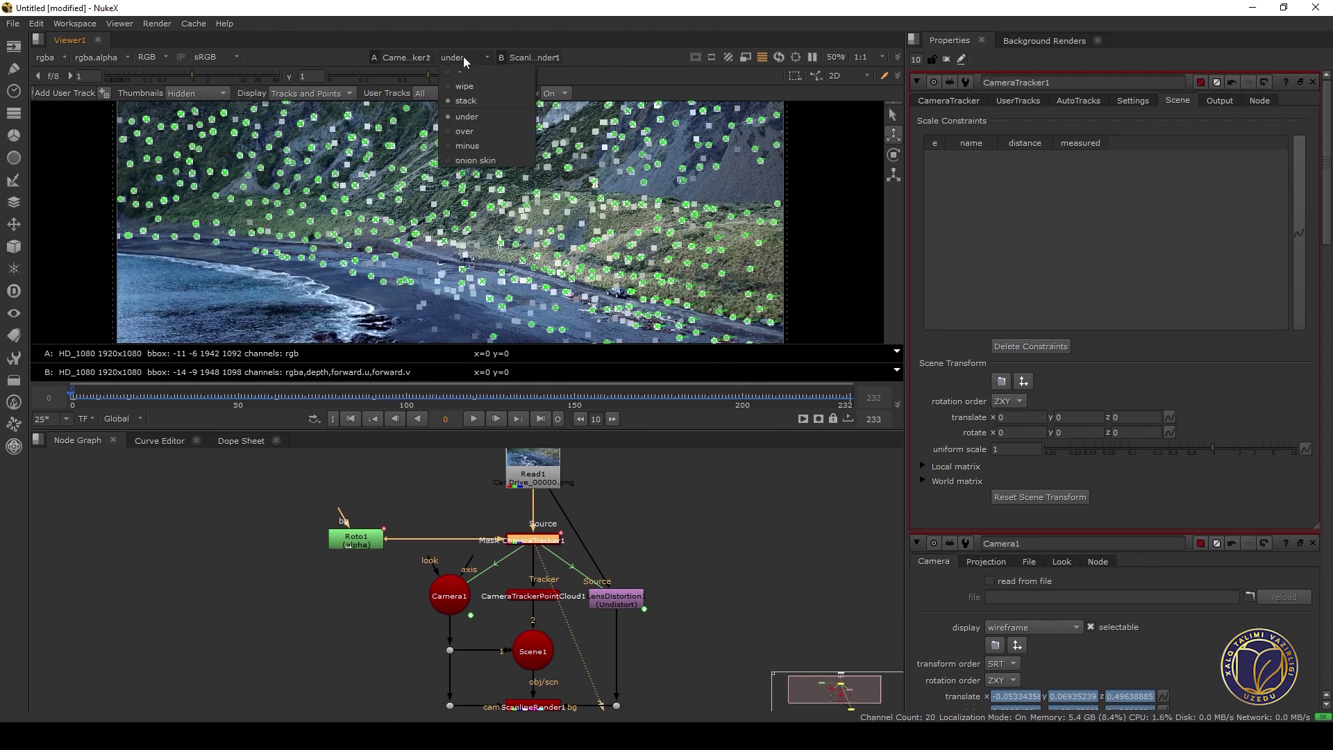
{"action": "left_click", "coordinate": [470, 133]}
{"action": "scroll", "coordinate": [468, 216], "scroll_direction": "down", "scroll_amount": 3}
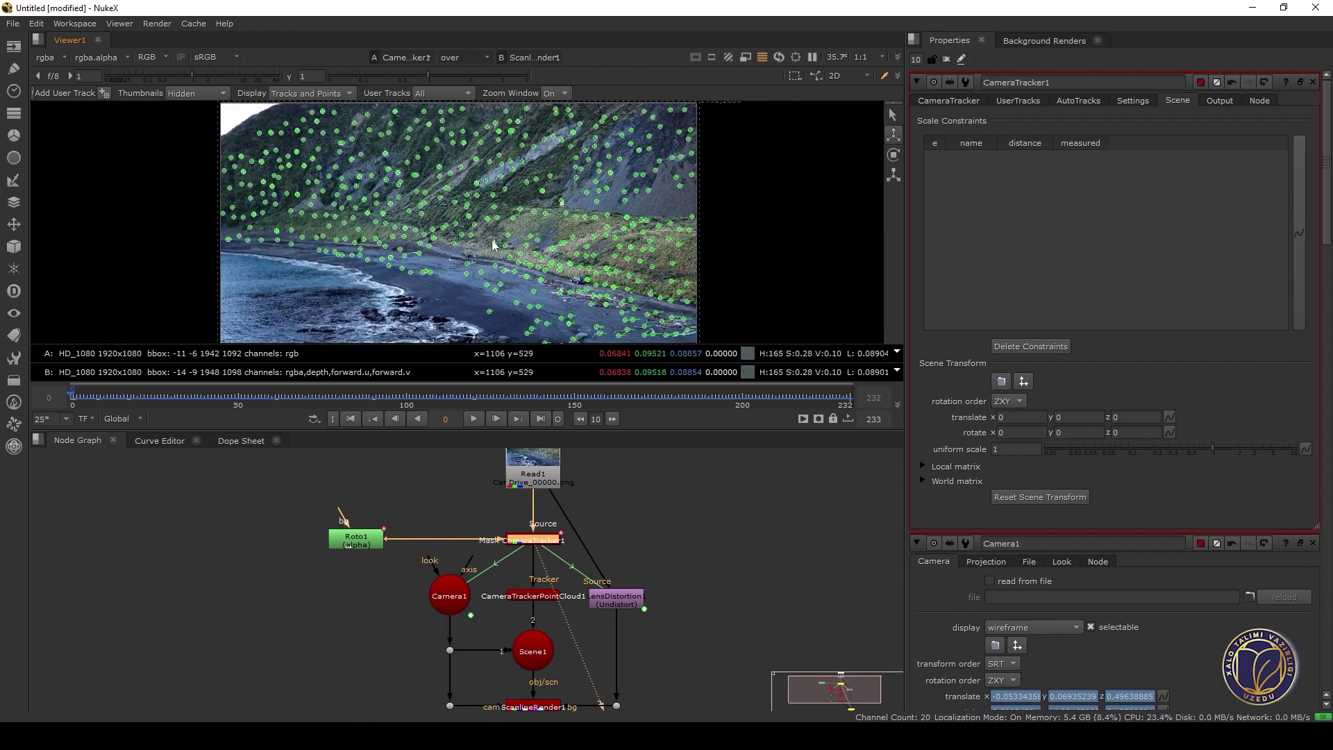
{"action": "mouse_move", "coordinate": [433, 235]}
{"action": "key", "text": "Tab"}
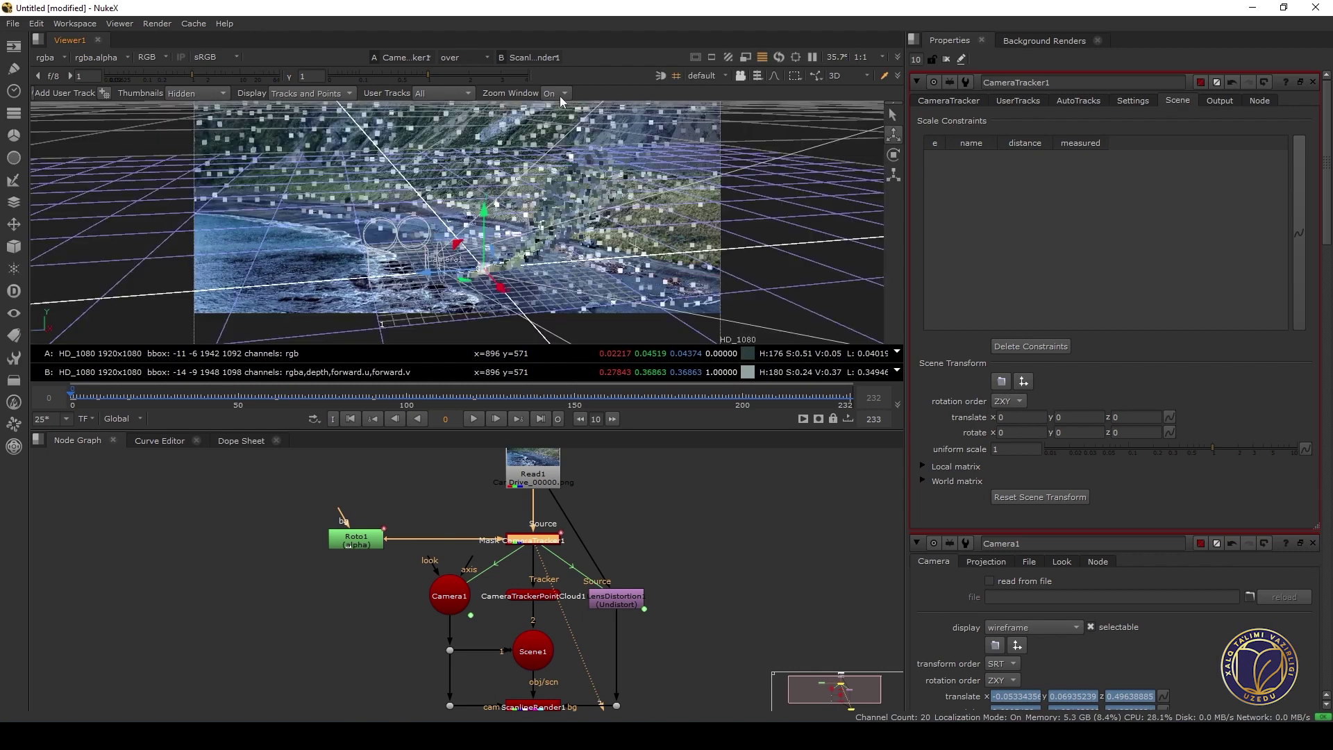
Look through Camera1 in the 3D viewer, lock the view to that camera, and frame the beach
{"action": "left_click_drag", "start_coordinate": [558, 262], "coordinate": [737, 270], "text": "ctrl"}
{"action": "left_click_drag", "start_coordinate": [614, 282], "coordinate": [630, 271], "text": "ctrl"}
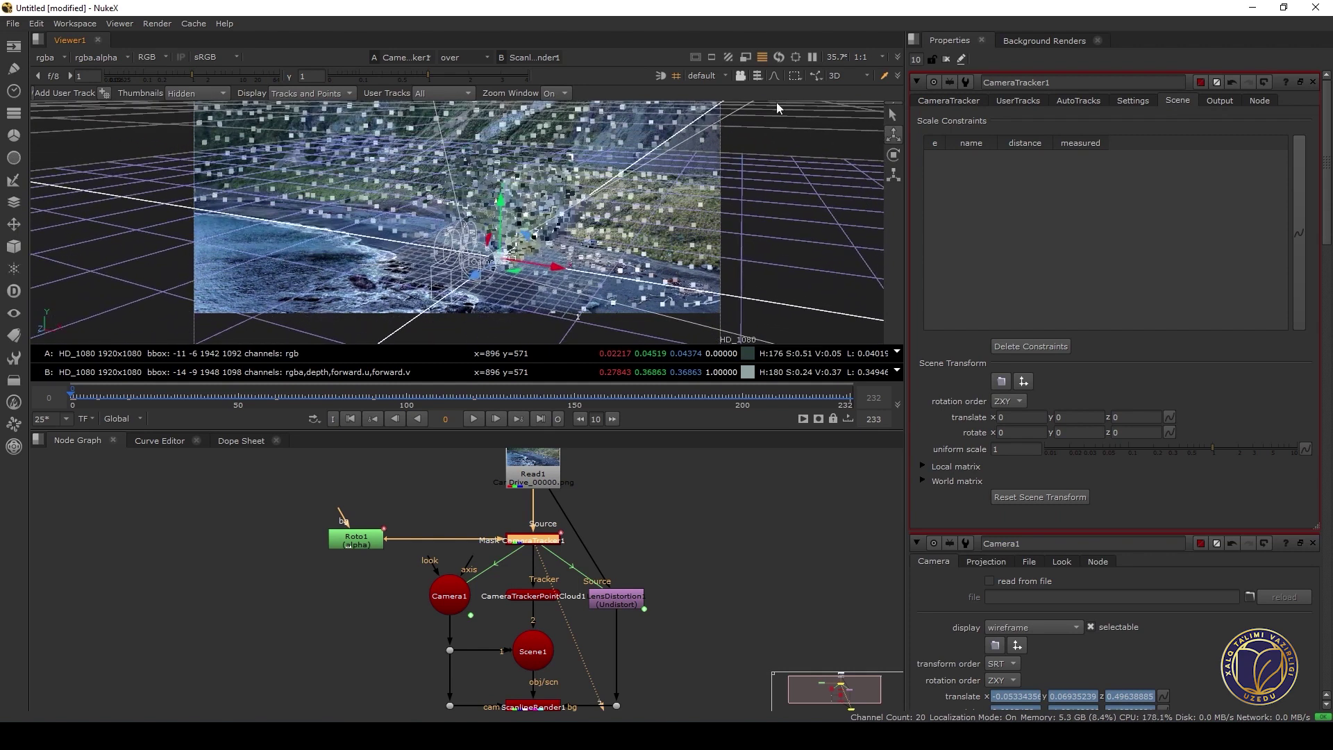
{"action": "left_click", "coordinate": [710, 77]}
{"action": "left_click", "coordinate": [722, 98]}
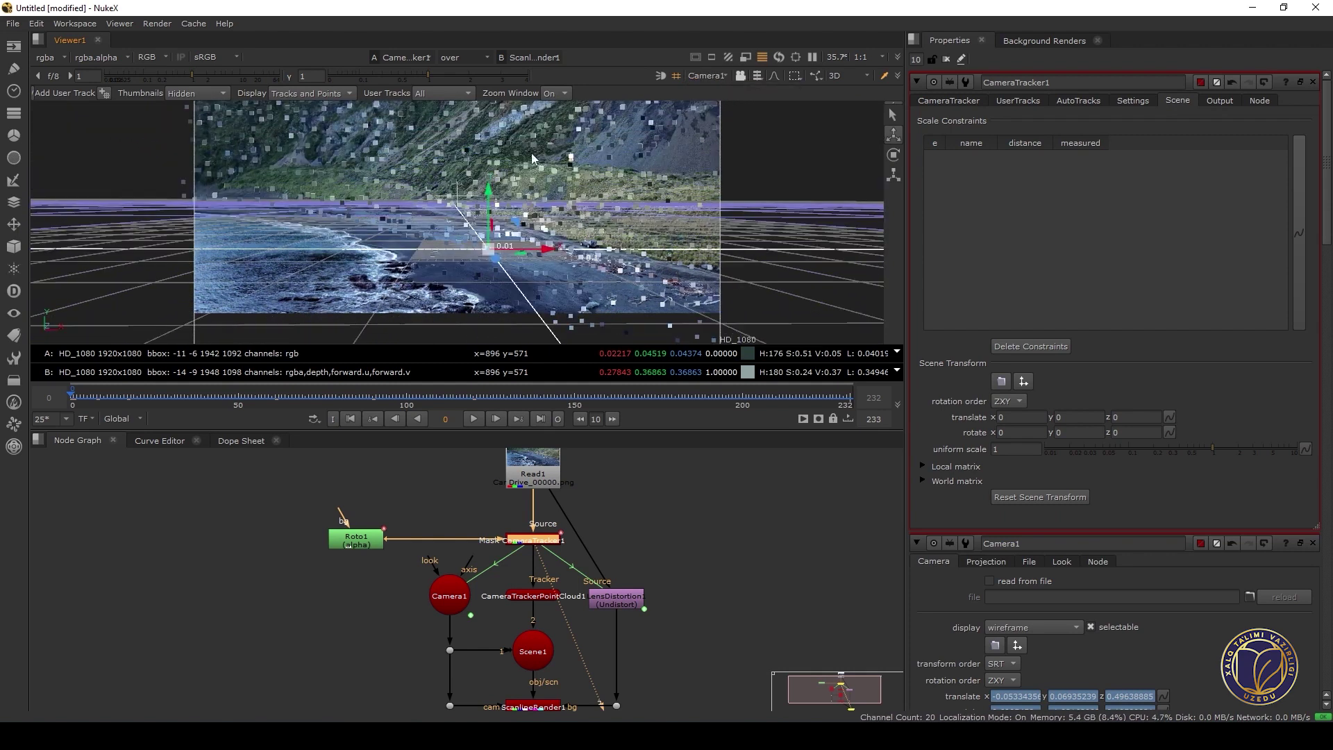
{"action": "left_click", "coordinate": [741, 76]}
{"action": "key", "text": "f"}
{"action": "scroll", "coordinate": [477, 278], "scroll_direction": "up", "scroll_amount": 3}
{"action": "scroll", "coordinate": [481, 275], "scroll_direction": "up", "scroll_amount": 4}
{"action": "middle_click_drag", "start_coordinate": [533, 232], "coordinate": [566, 257]}
Feed ScanlineRender1 to the viewer's A input in place of CameraTracker1
{"action": "middle_click_drag", "start_coordinate": [713, 529], "coordinate": [713, 448]}
{"action": "middle_click_drag", "start_coordinate": [675, 594], "coordinate": [711, 603]}
{"action": "left_click", "coordinate": [534, 576]}
{"action": "key", "text": "1"}
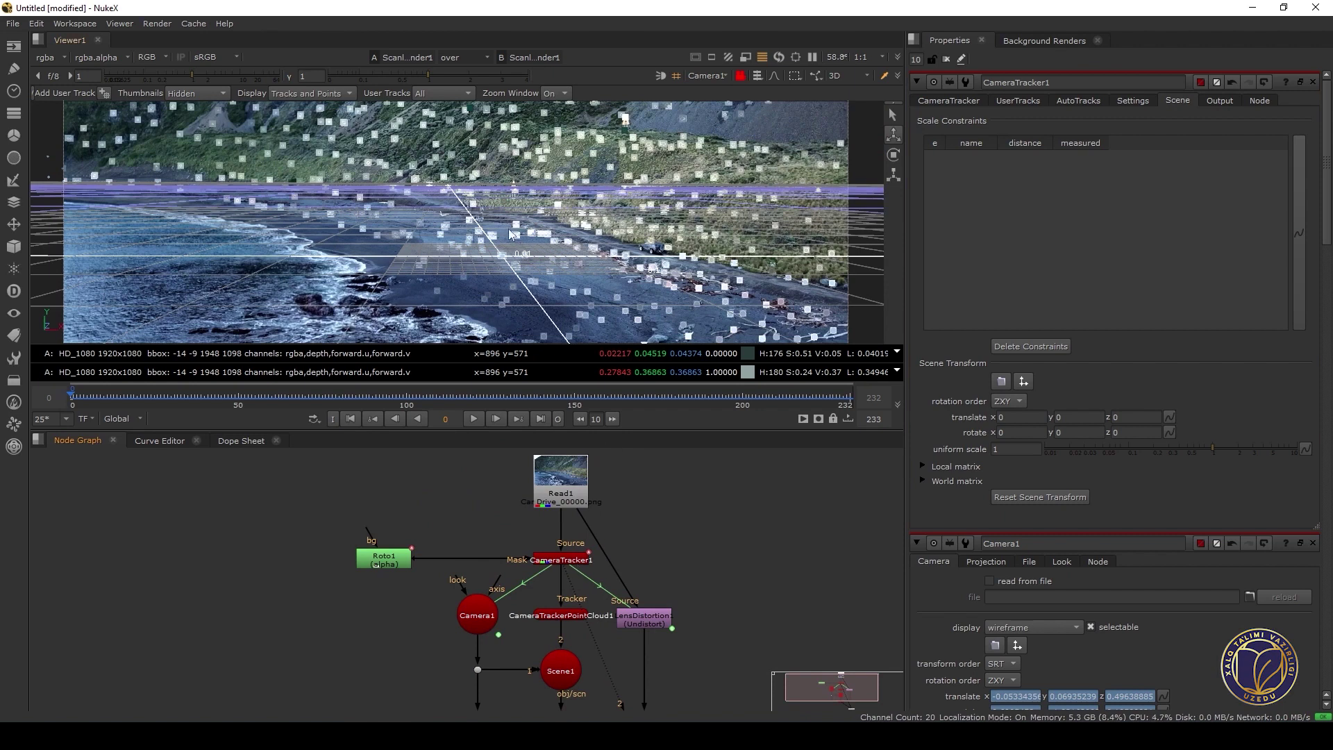
{"action": "middle_click_drag", "start_coordinate": [509, 228], "coordinate": [506, 259]}
Disable the CameraTrackerPointCloud1 node and examine how the ground grid and origin sit on the beach
{"action": "left_click", "coordinate": [564, 617]}
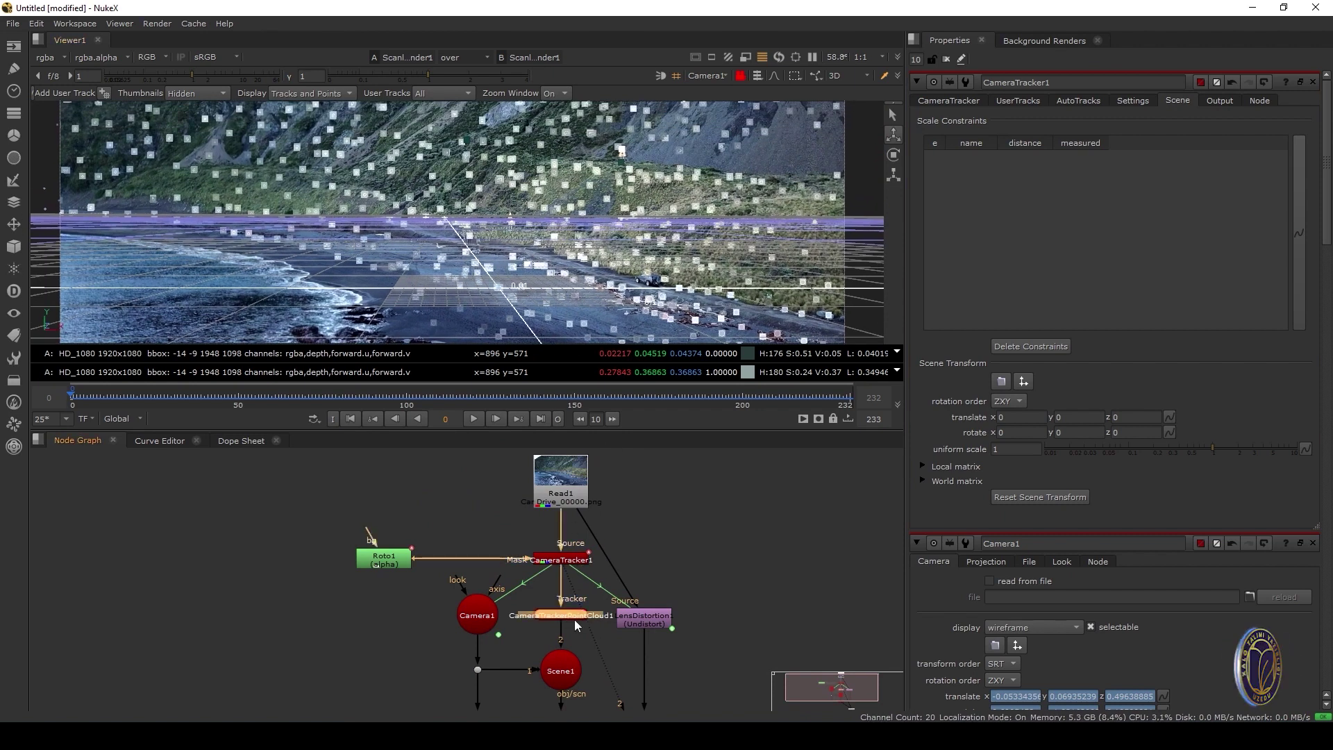
{"action": "key", "text": "d"}
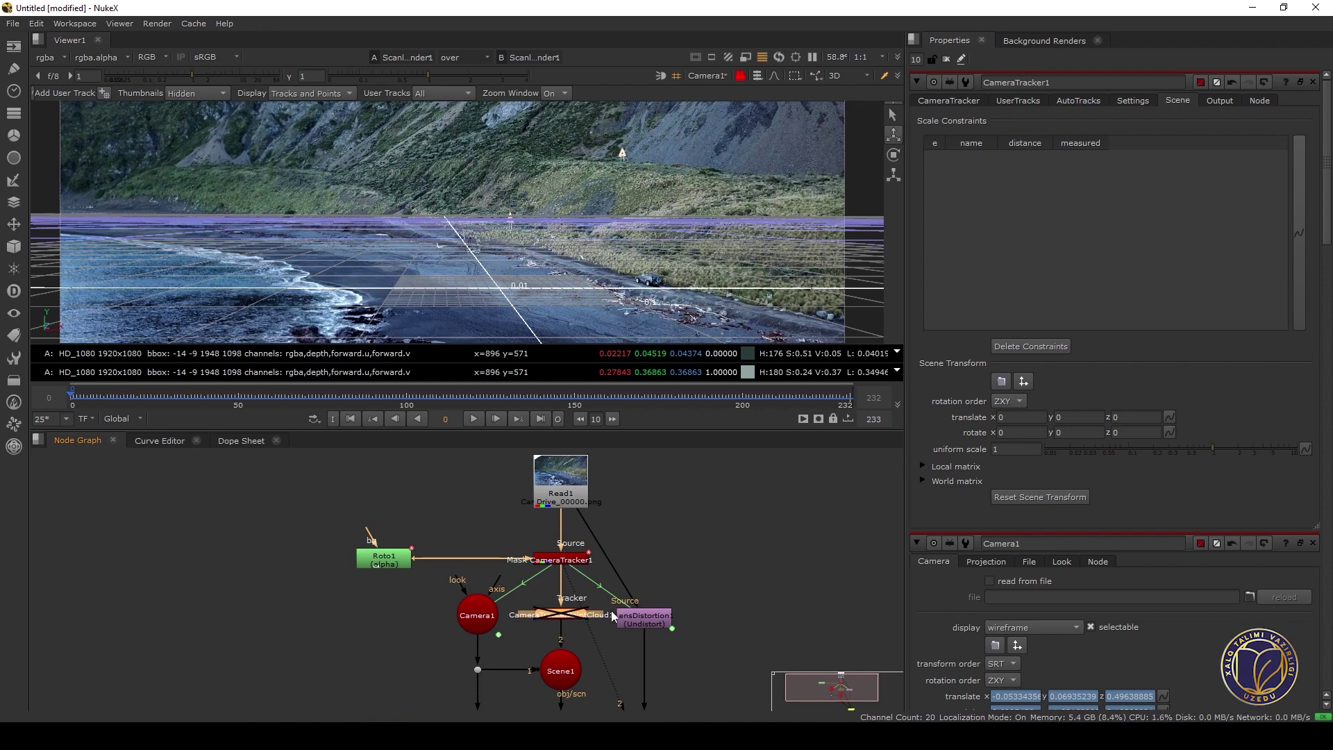
{"action": "scroll", "coordinate": [539, 237], "scroll_direction": "down", "scroll_amount": 3}
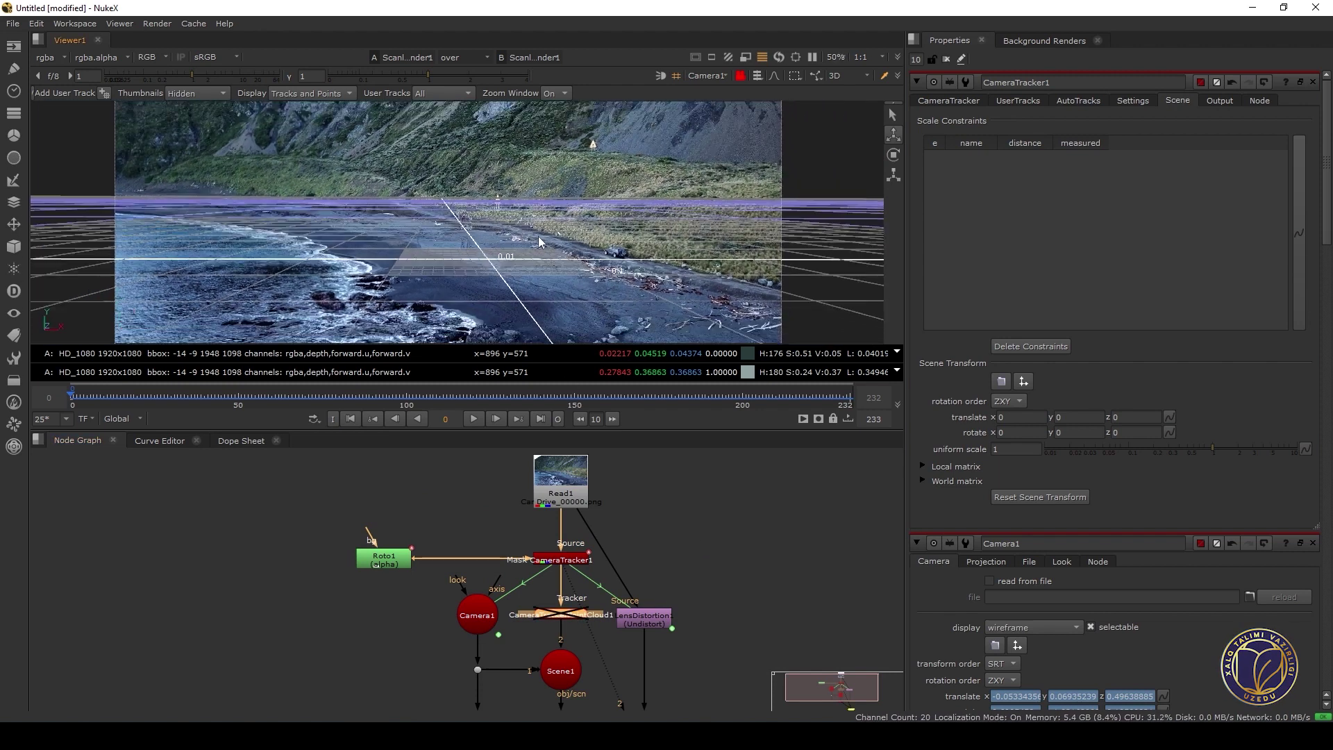
{"action": "middle_click_drag", "start_coordinate": [539, 236], "coordinate": [534, 248]}
{"action": "scroll", "coordinate": [534, 252], "scroll_direction": "up", "scroll_amount": 3}
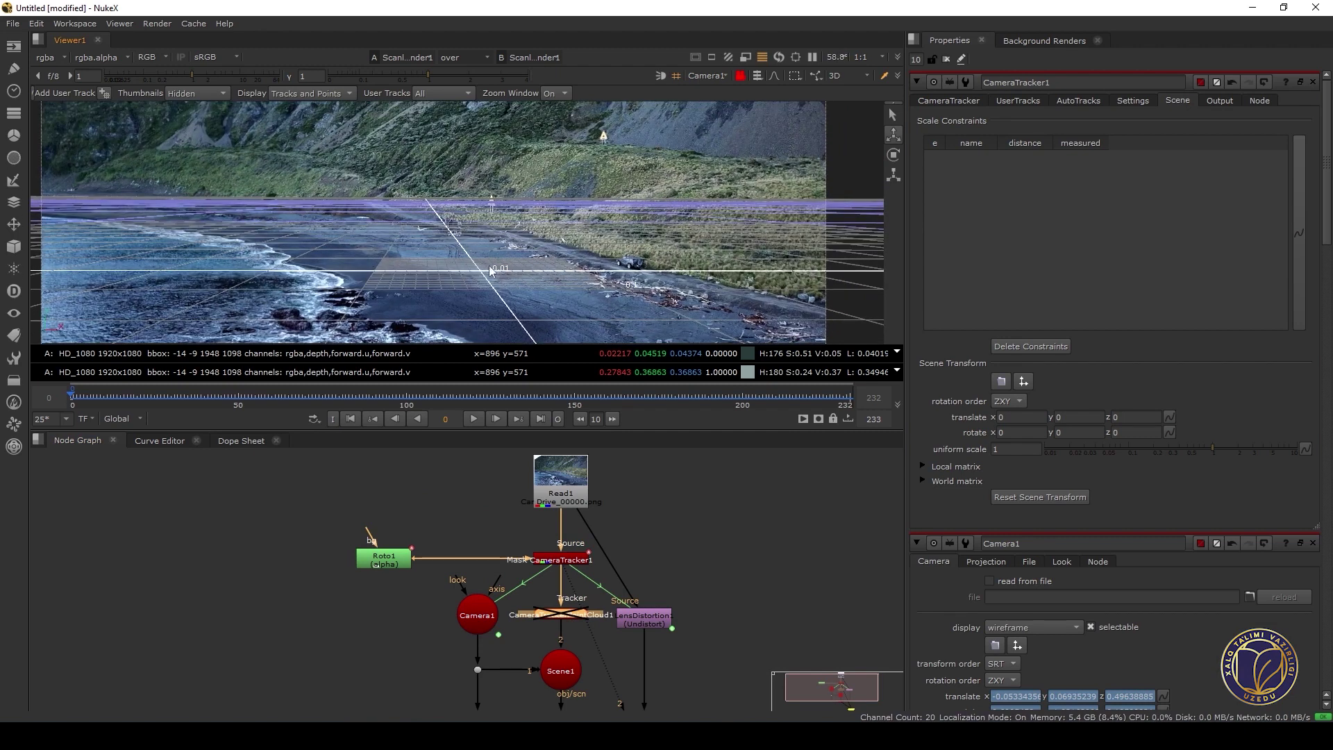
{"action": "middle_click_drag", "start_coordinate": [489, 265], "coordinate": [523, 203]}
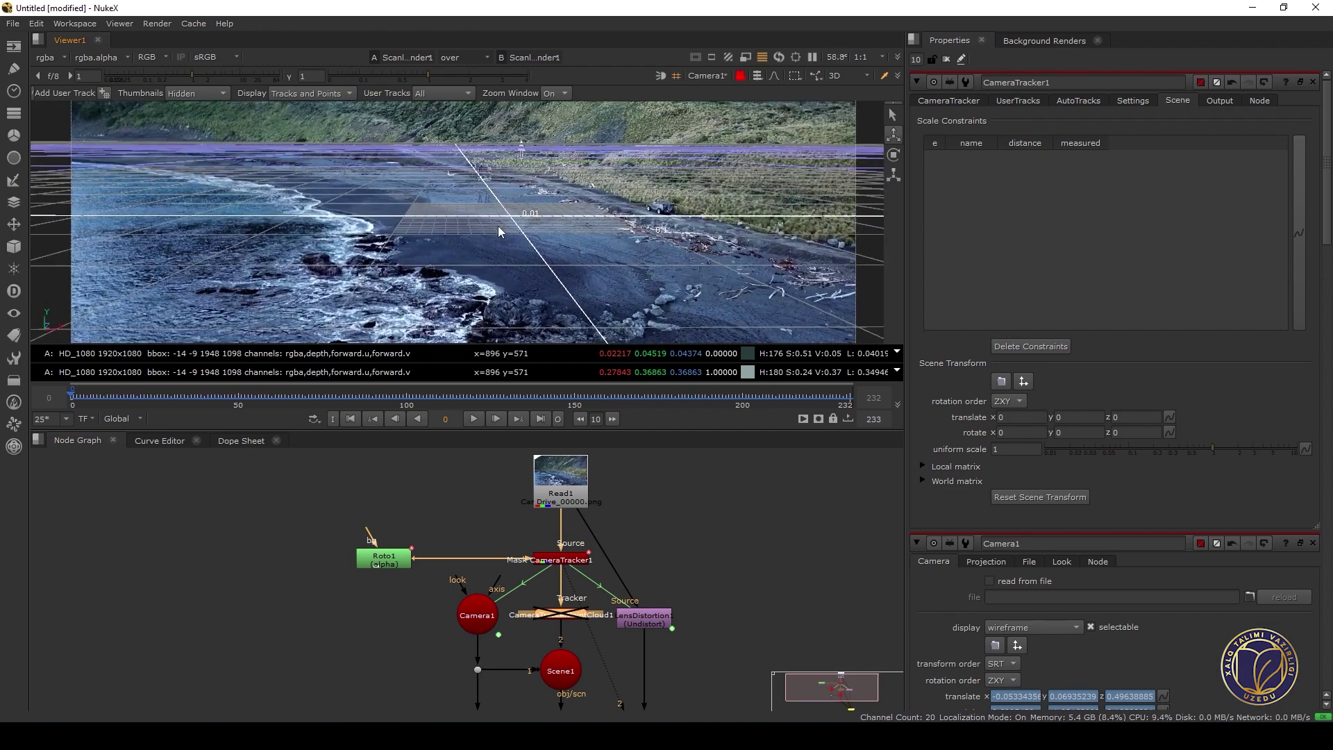
{"action": "scroll", "coordinate": [498, 227], "scroll_direction": "up", "scroll_amount": 2}
{"action": "scroll", "coordinate": [440, 239], "scroll_direction": "down", "scroll_amount": 3}
{"action": "middle_click_drag", "start_coordinate": [446, 236], "coordinate": [488, 253]}
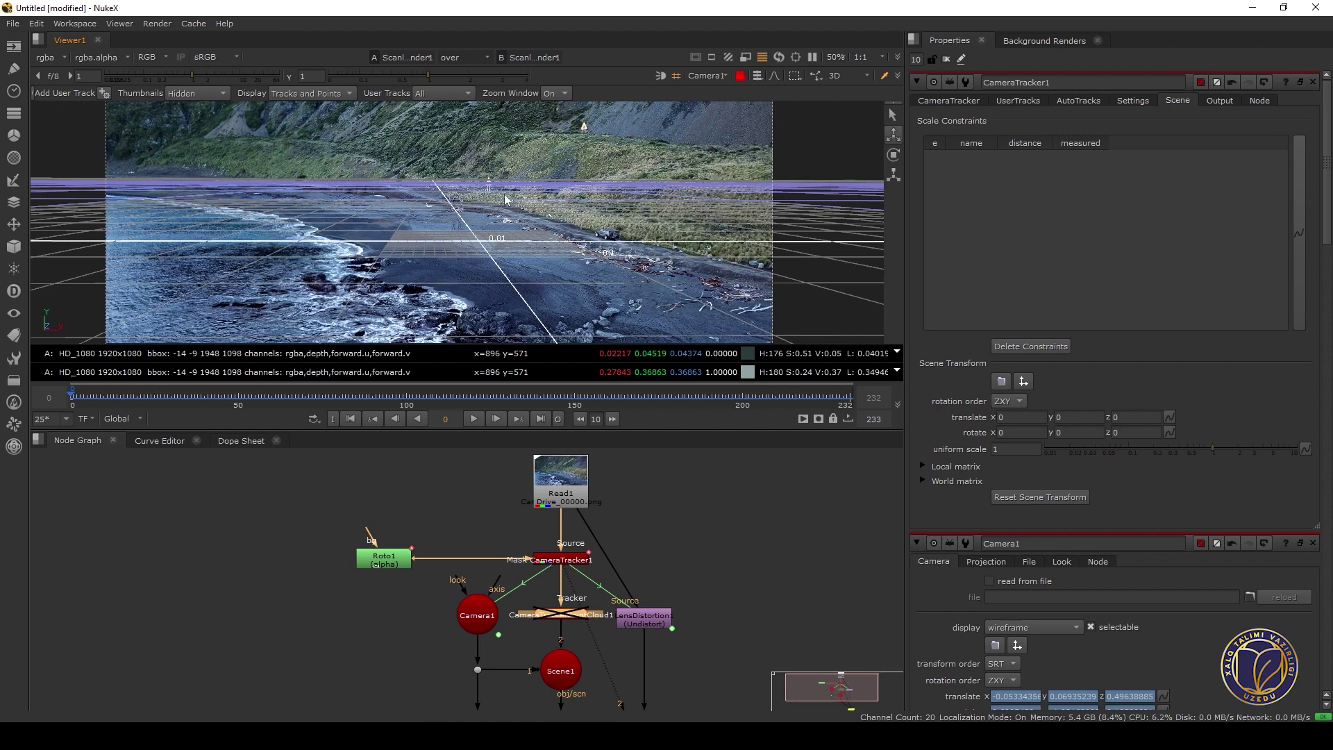
Set CameraTracker1's scene transform Y rotation to -20 so the ground grid's axis runs along the beach
{"action": "left_click", "coordinate": [579, 569]}
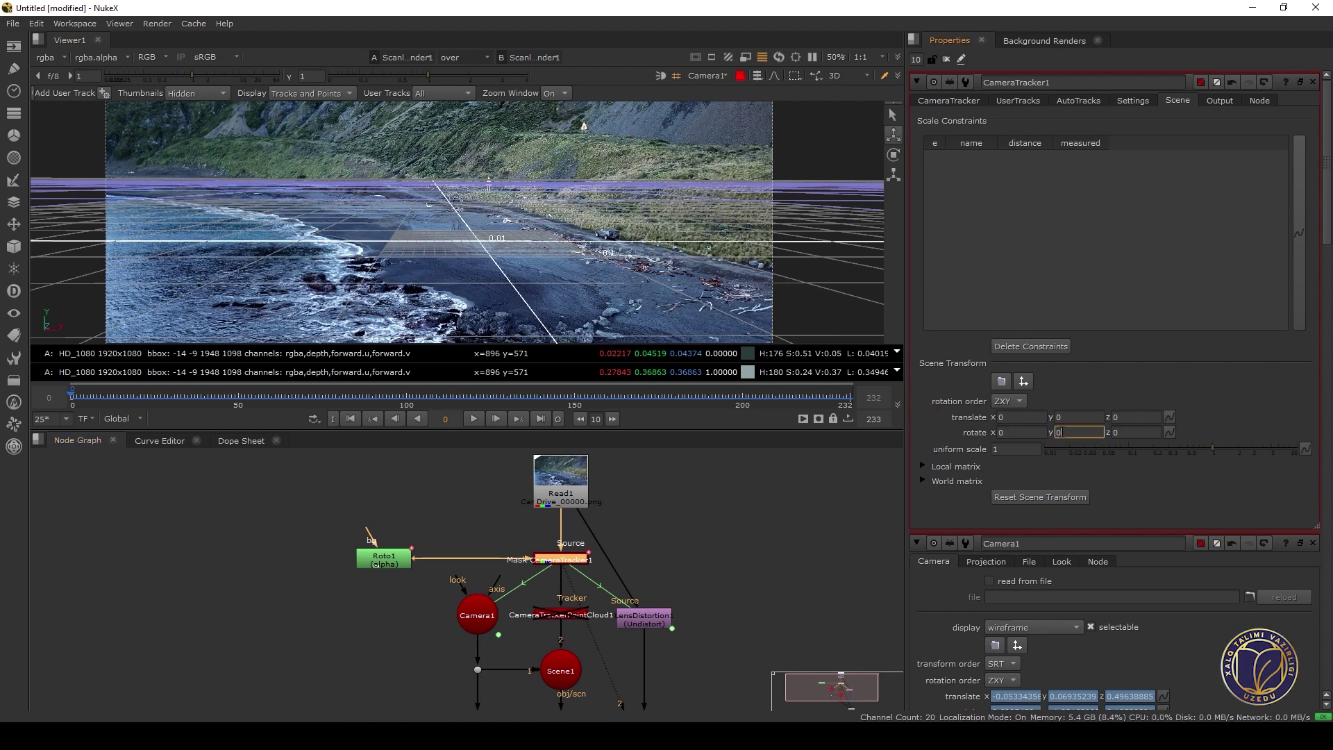
{"action": "key", "text": "Up"}
{"action": "key", "text": "Down"}
{"action": "key", "text": "Down"}
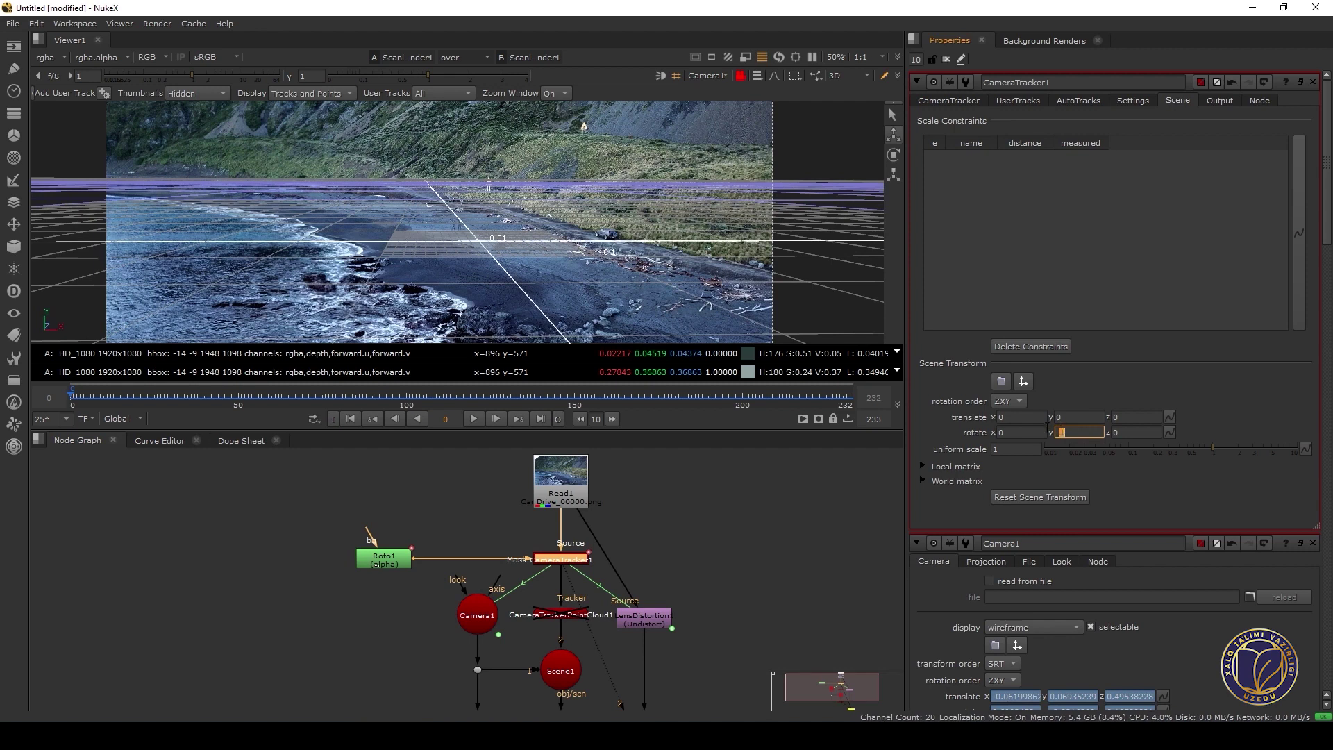
{"action": "scroll", "coordinate": [1064, 432], "scroll_direction": "down", "scroll_amount": 1}
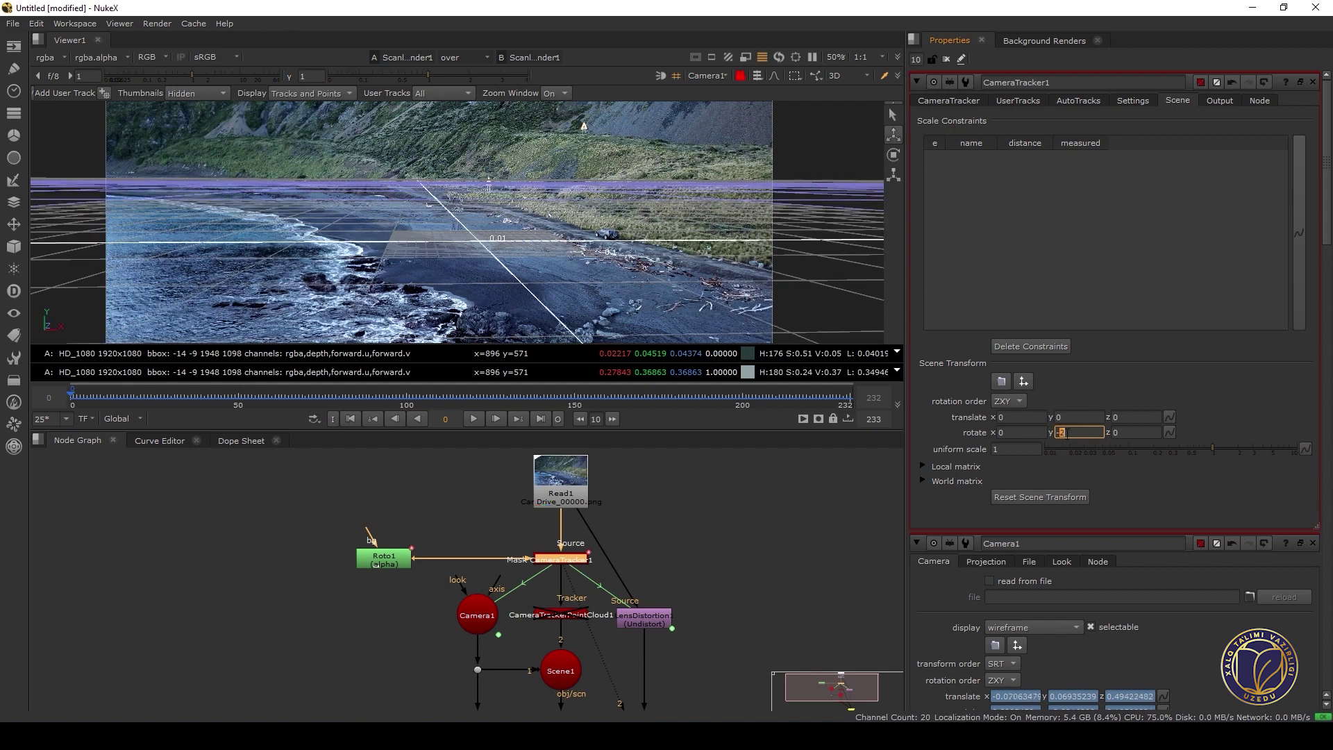
{"action": "scroll", "coordinate": [1064, 432], "scroll_direction": "down", "scroll_amount": 10}
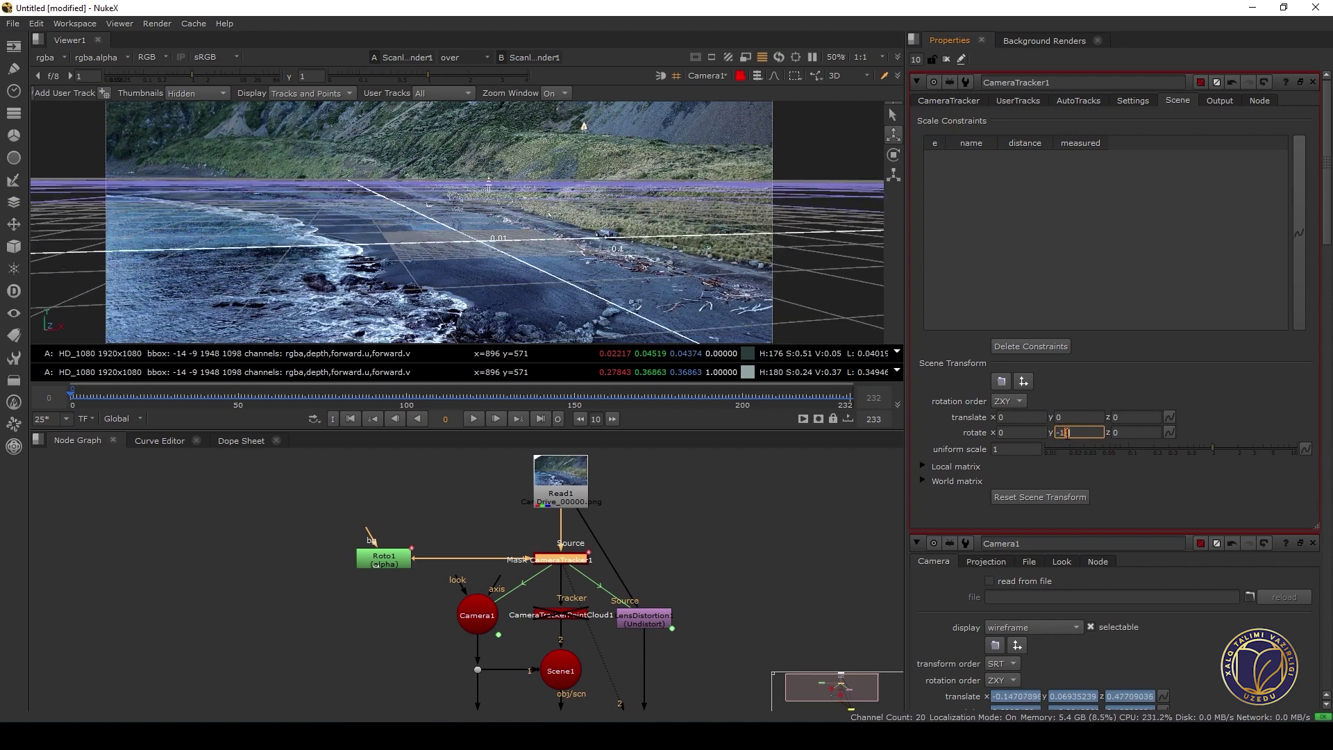
{"action": "scroll", "coordinate": [1066, 432], "scroll_direction": "down", "scroll_amount": 4}
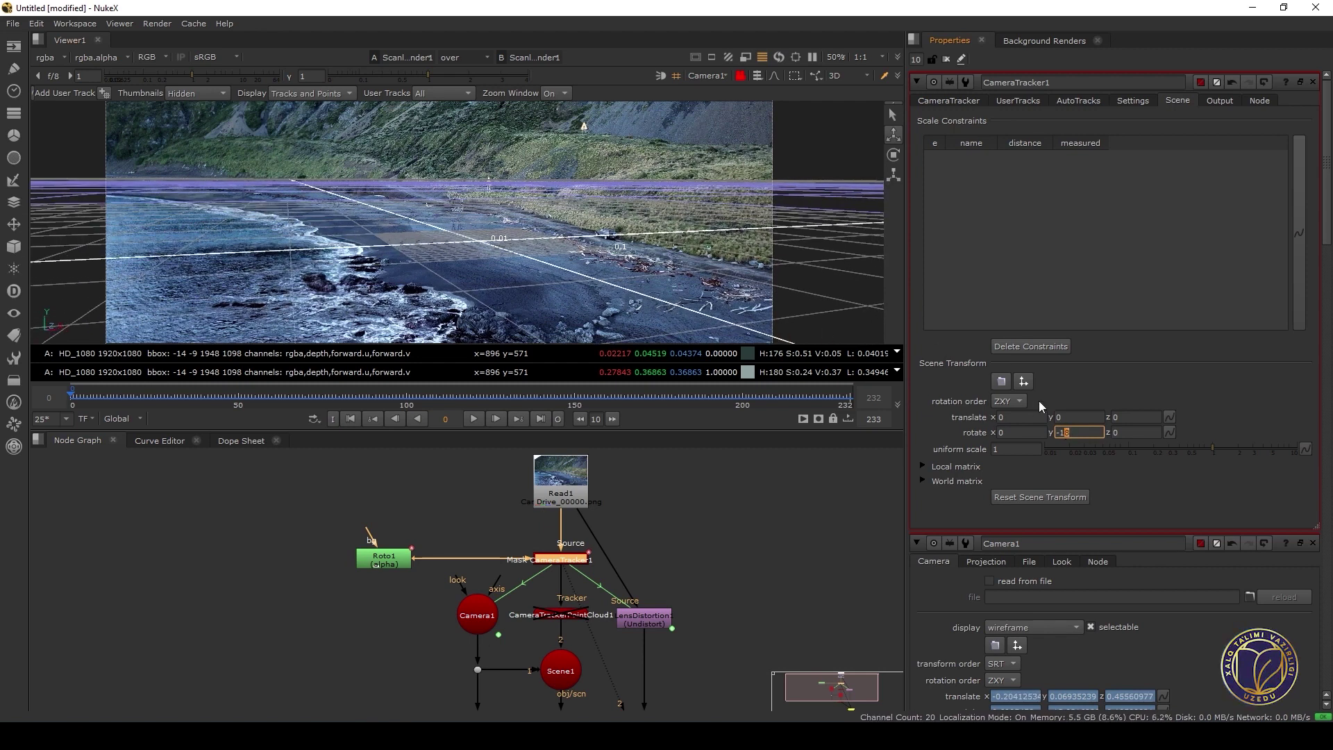
{"action": "scroll", "coordinate": [1066, 434], "scroll_direction": "down", "scroll_amount": 2}
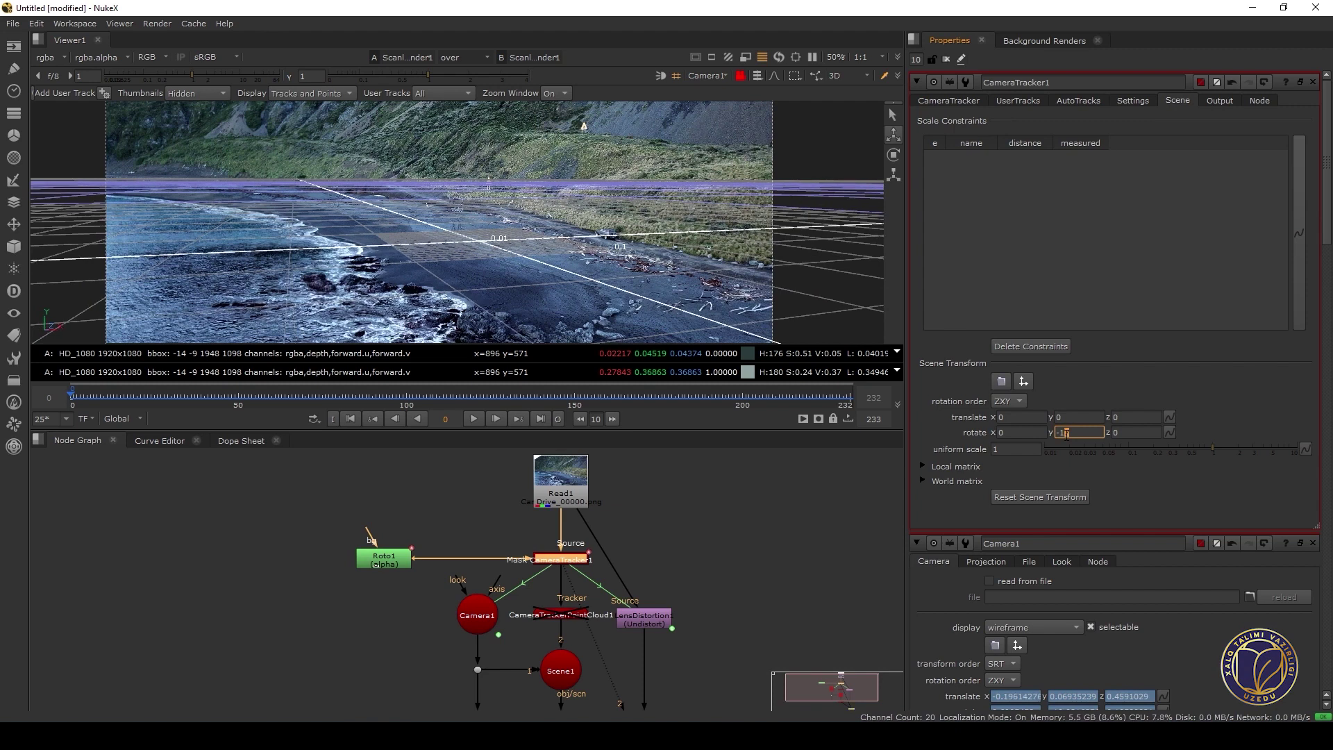
{"action": "scroll", "coordinate": [1066, 434], "scroll_direction": "down", "scroll_amount": 2}
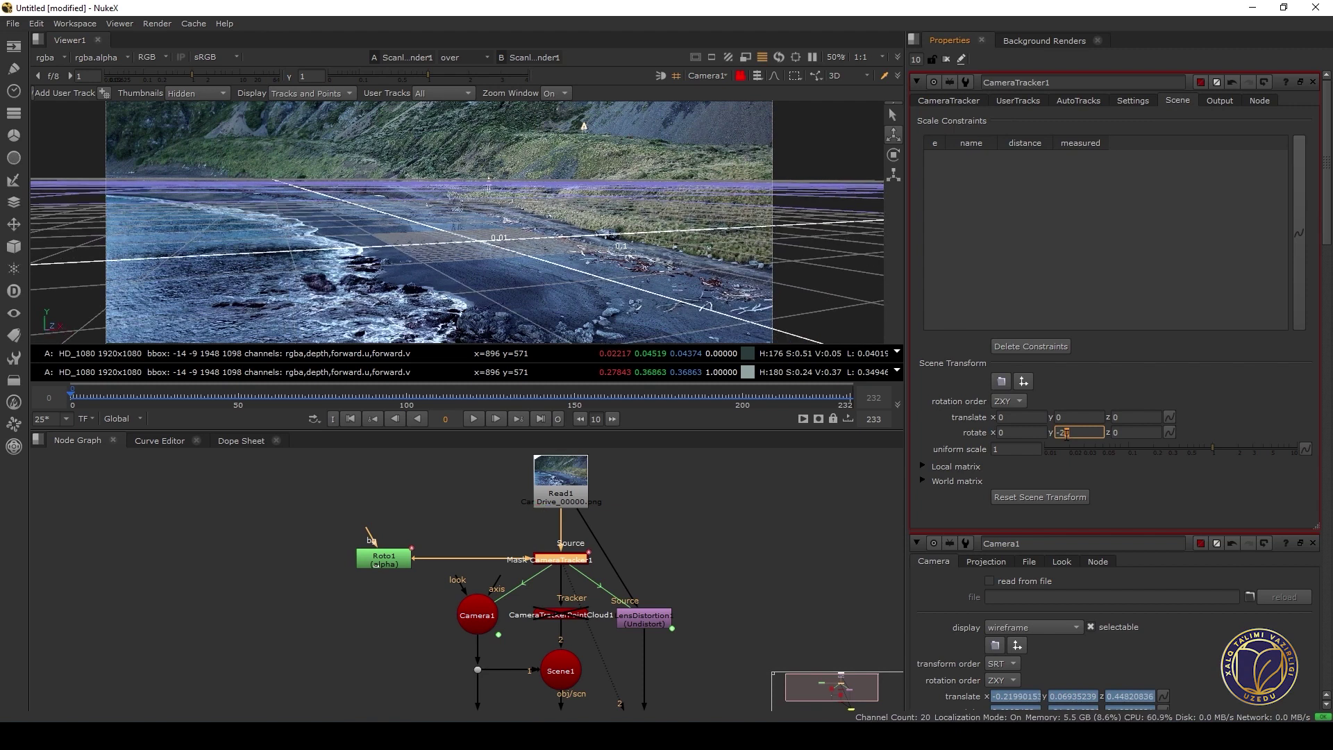
{"action": "scroll", "coordinate": [472, 187], "scroll_direction": "down", "scroll_amount": 3}
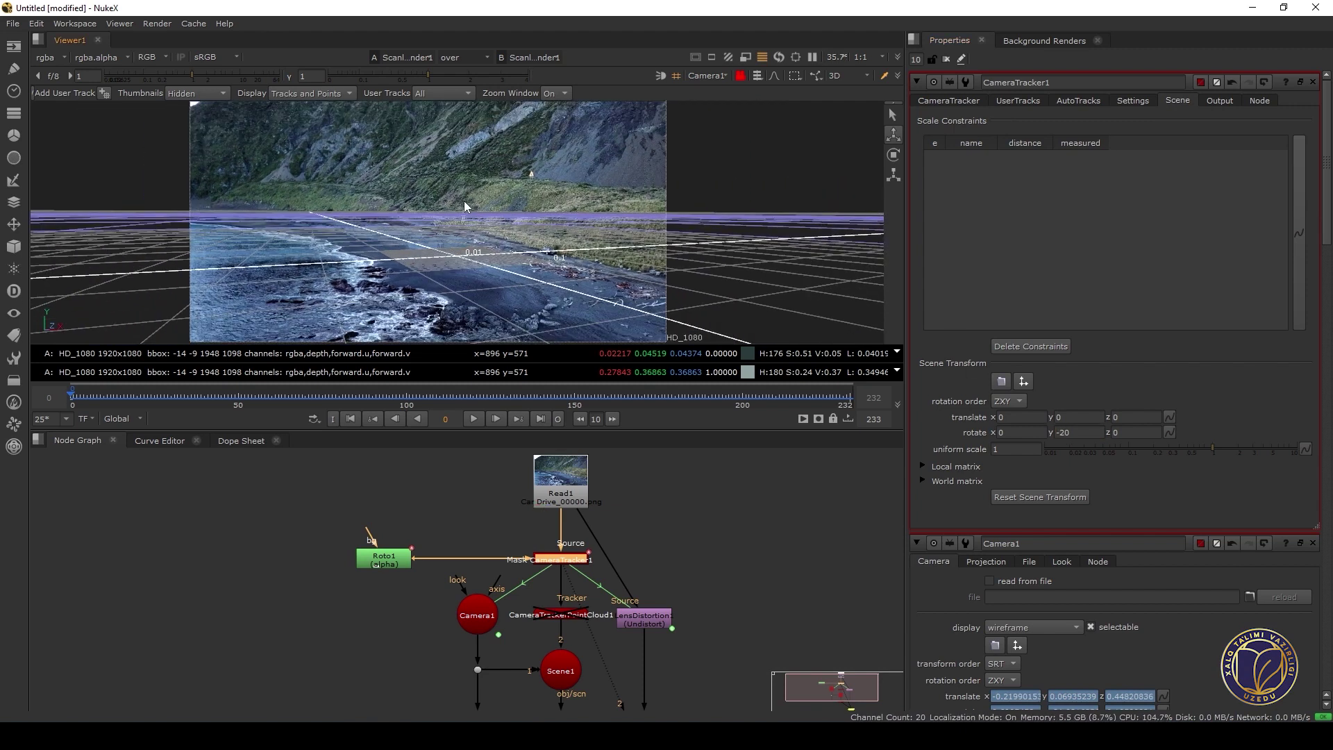
Set CameraTracker1's scene transform X rotation to -1 to tilt the ground plane to the beach's horizon
{"action": "scroll", "coordinate": [478, 206], "scroll_direction": "up", "scroll_amount": 1}
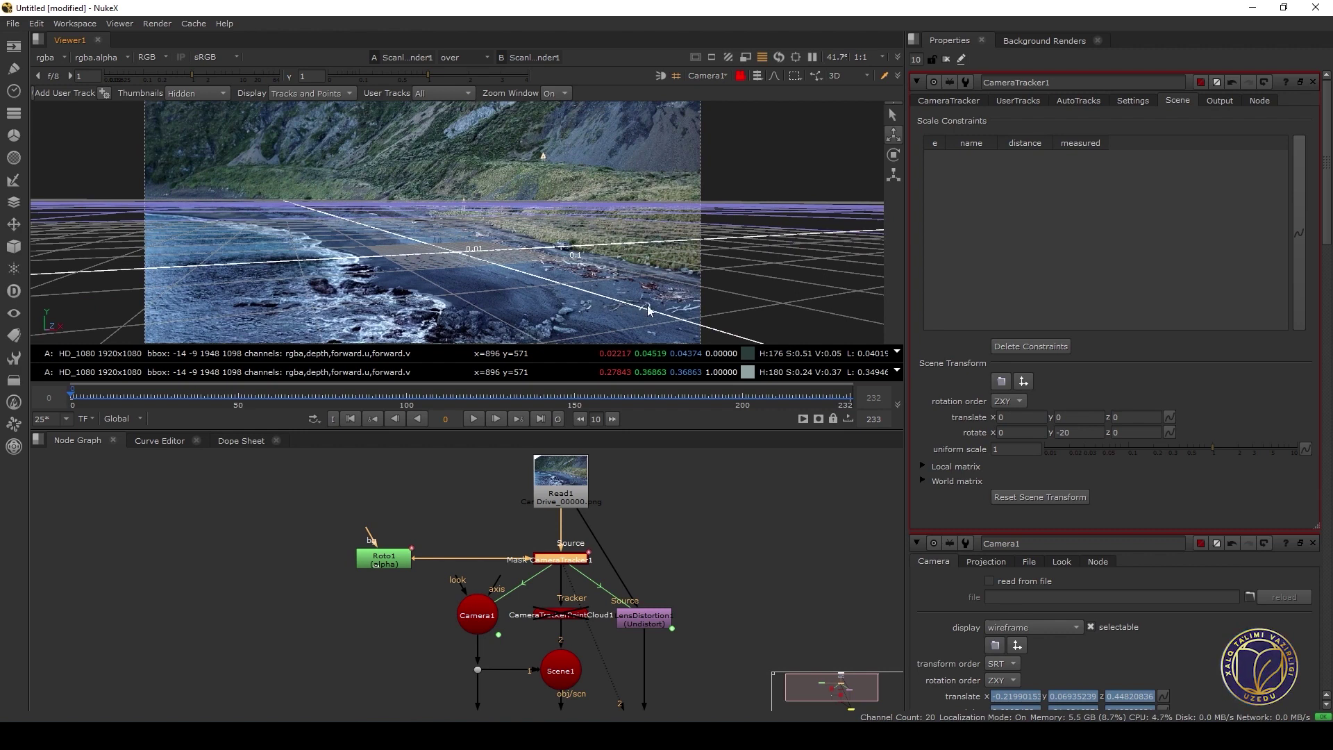
{"action": "mouse_move", "coordinate": [577, 293]}
{"action": "middle_mouse_down"}
{"action": "mouse_move", "coordinate": [564, 272]}
{"action": "mouse_move", "coordinate": [574, 284]}
{"action": "middle_mouse_up"}
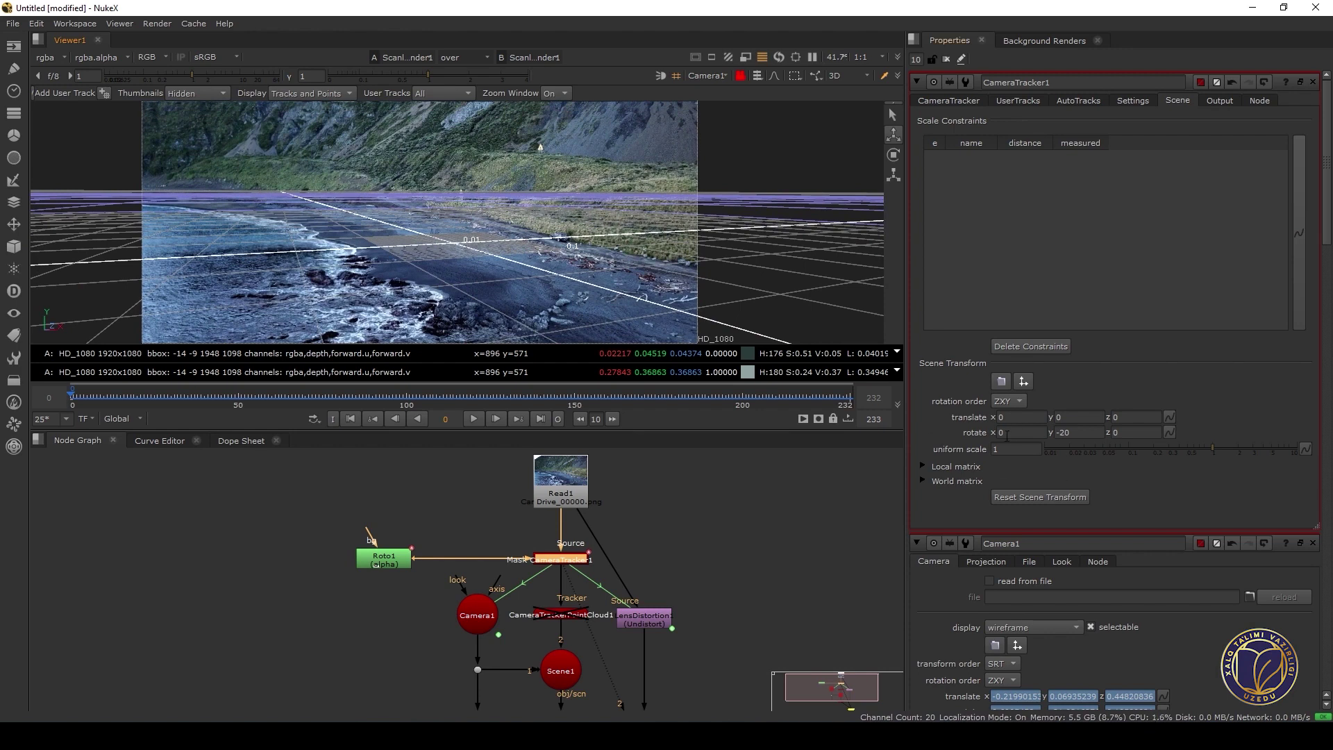
{"action": "key", "text": "Up"}
{"action": "key", "text": "Down"}
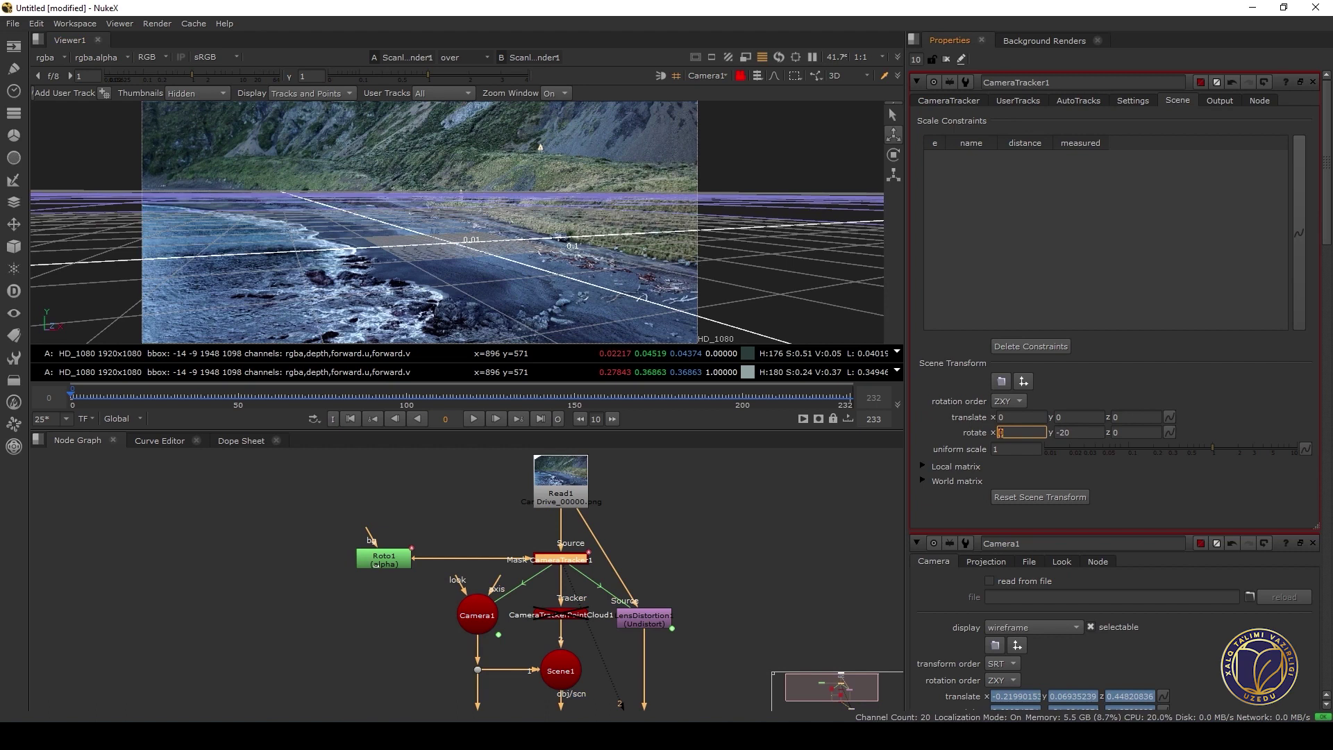
{"action": "key", "text": "Down"}
{"action": "key", "text": "Down"}
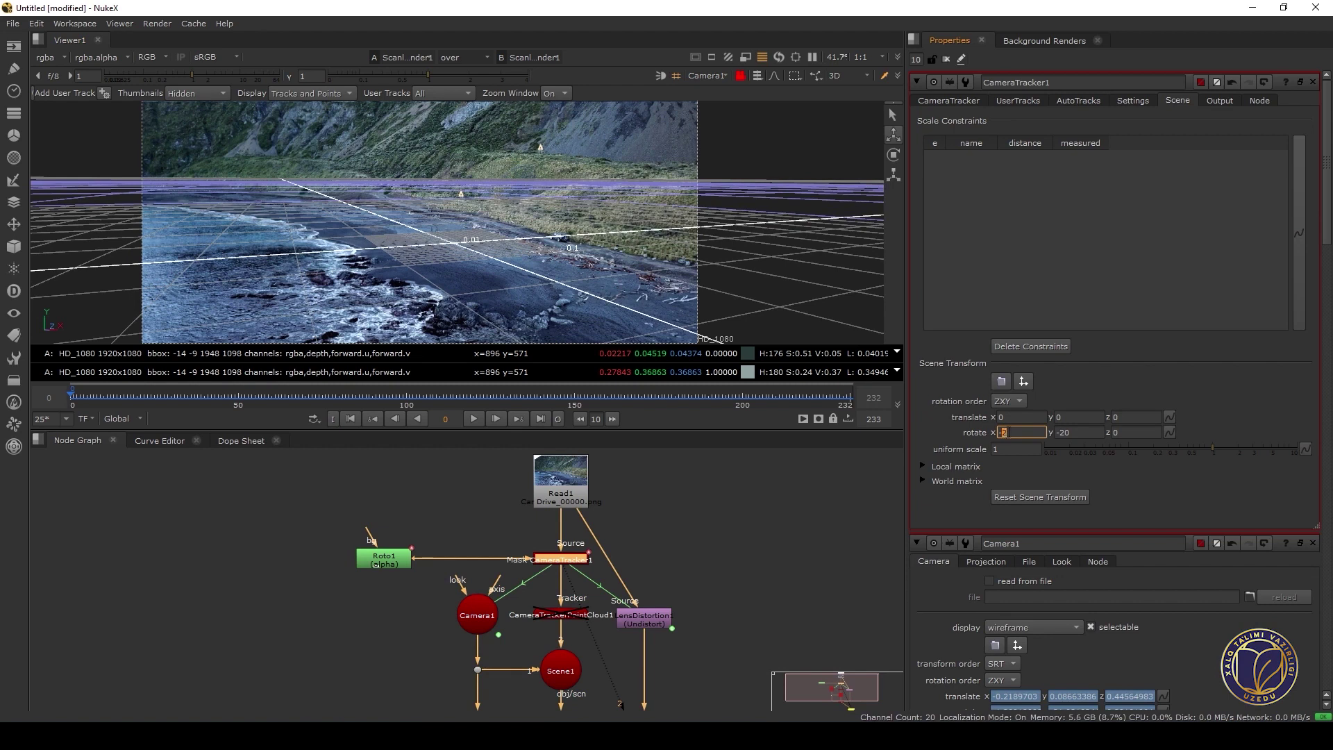
{"action": "key", "text": "Up"}
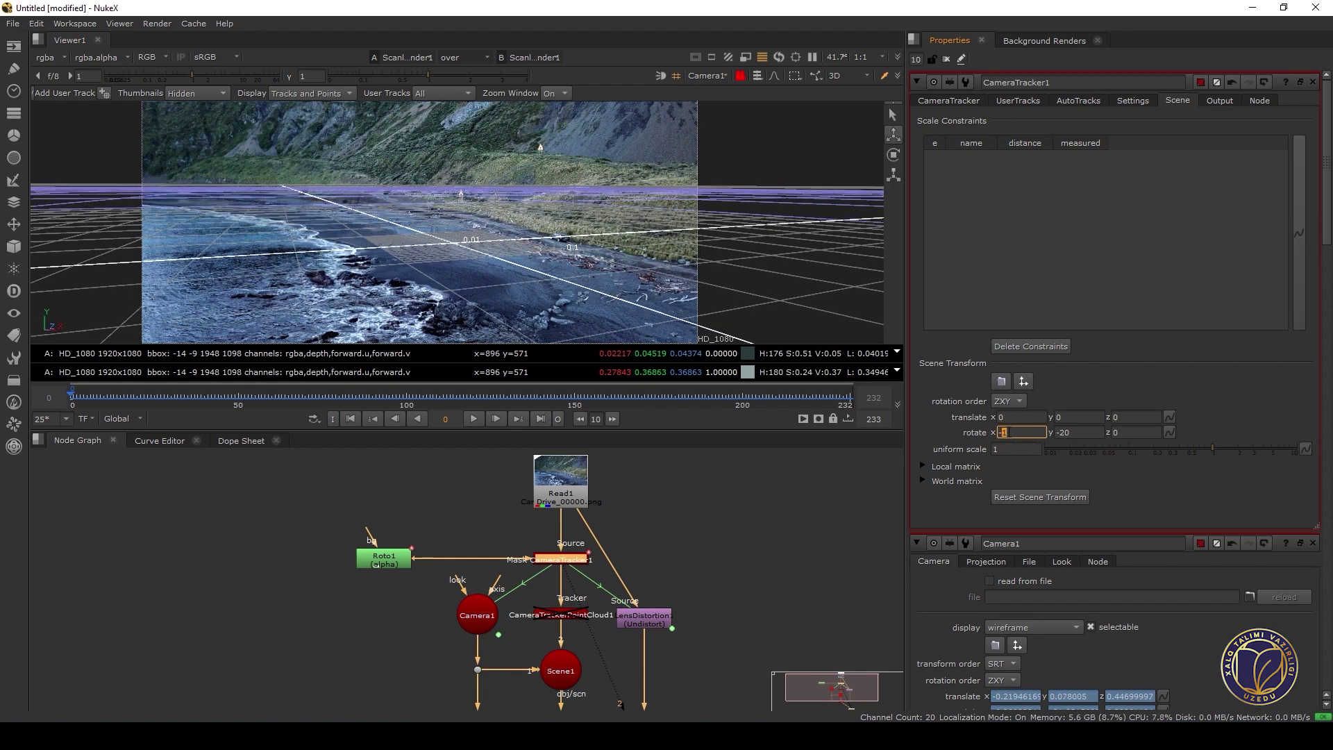
Check the rotated ground grid against the beach and return the viewer to the 2D view of the footage
{"action": "middle_click_drag", "start_coordinate": [357, 159], "coordinate": [335, 162]}
{"action": "scroll", "coordinate": [507, 206], "scroll_direction": "down", "scroll_amount": 2}
{"action": "middle_click_drag", "start_coordinate": [509, 210], "coordinate": [541, 268]}
{"action": "scroll", "coordinate": [533, 253], "scroll_direction": "up", "scroll_amount": 1}
{"action": "key", "text": "Tab"}
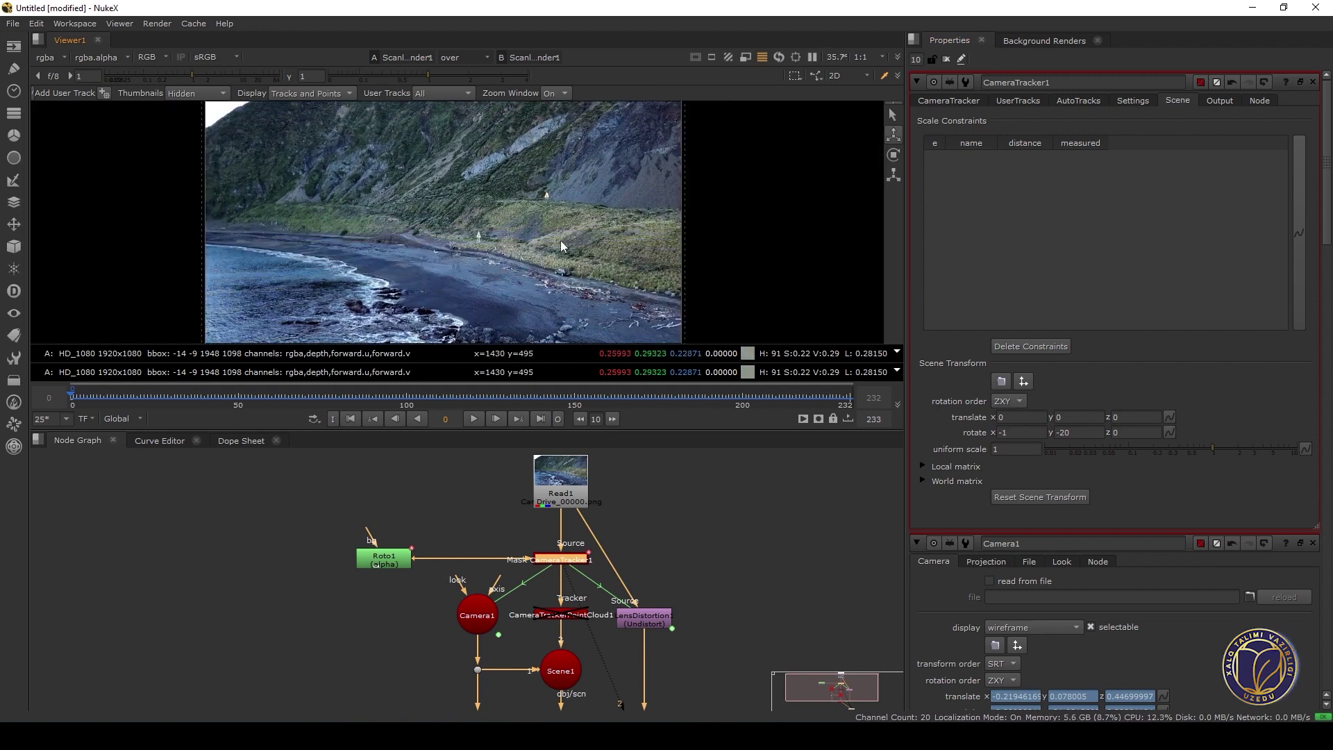
{"action": "middle_click_drag", "start_coordinate": [464, 246], "coordinate": [455, 211]}
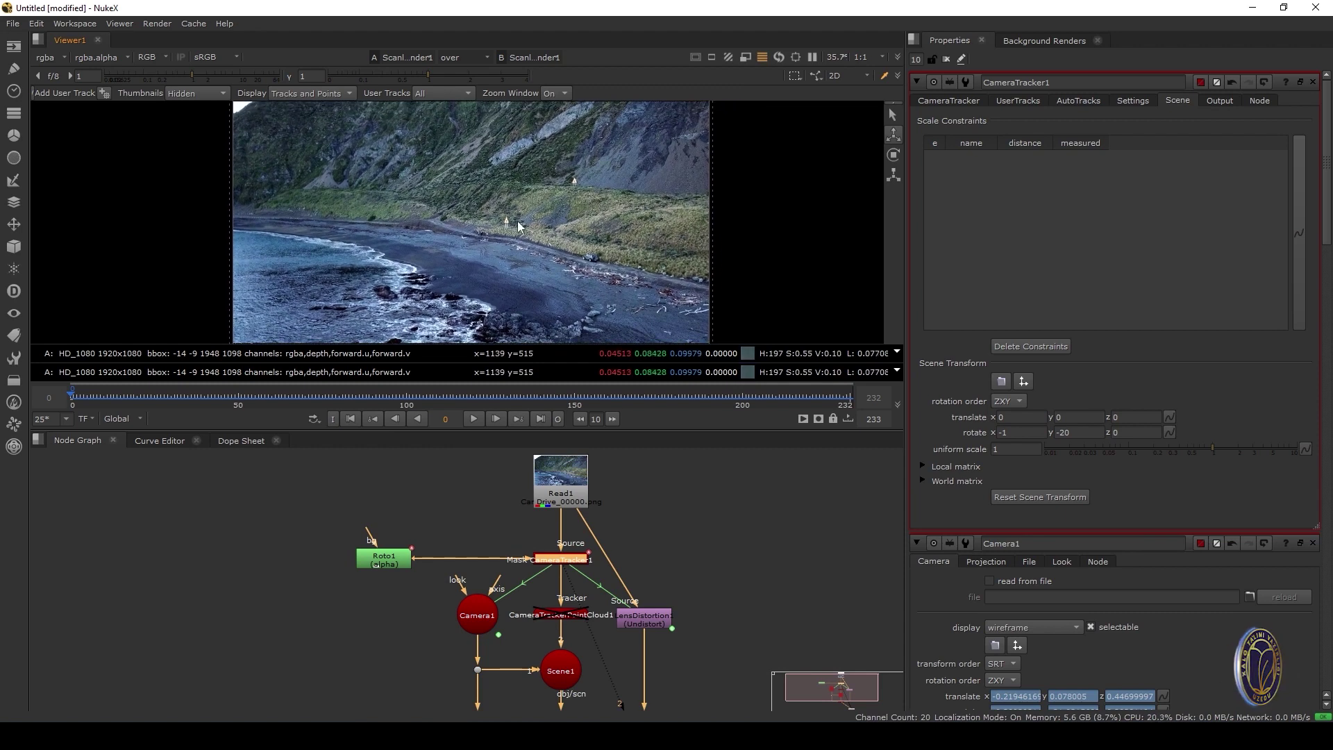
Show the whole node tree from Read1 down to Viewer1 in the node graph
{"action": "middle_click_drag", "start_coordinate": [384, 703], "coordinate": [356, 630]}
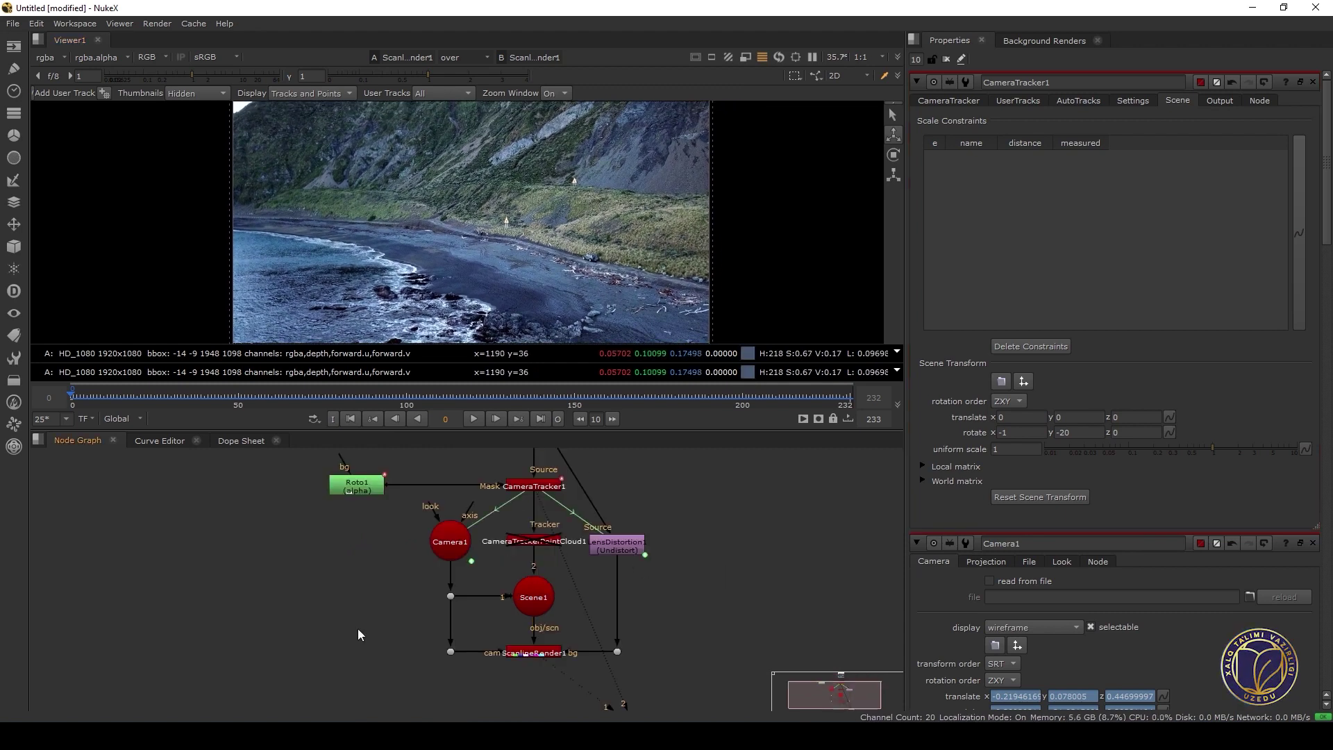
{"action": "middle_click_drag", "start_coordinate": [374, 617], "coordinate": [410, 602]}
{"action": "scroll", "coordinate": [331, 668], "scroll_direction": "down", "scroll_amount": 2}
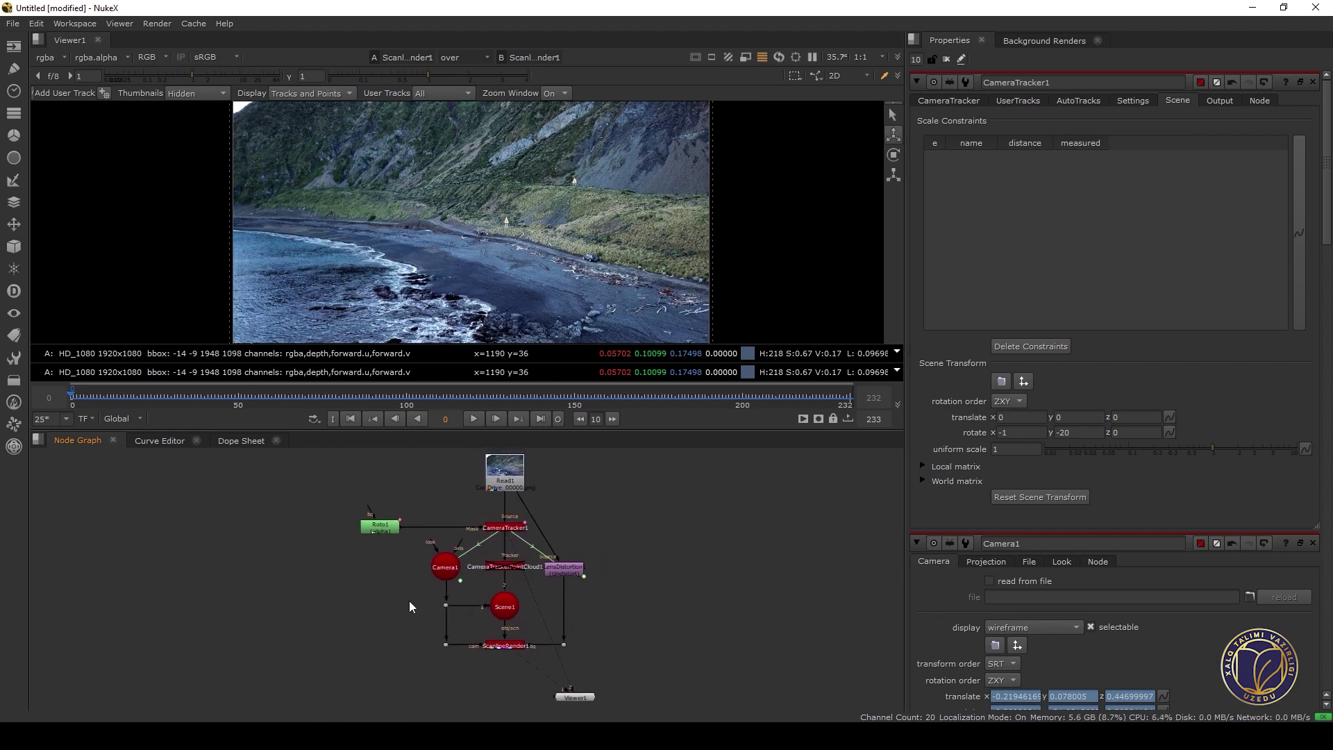